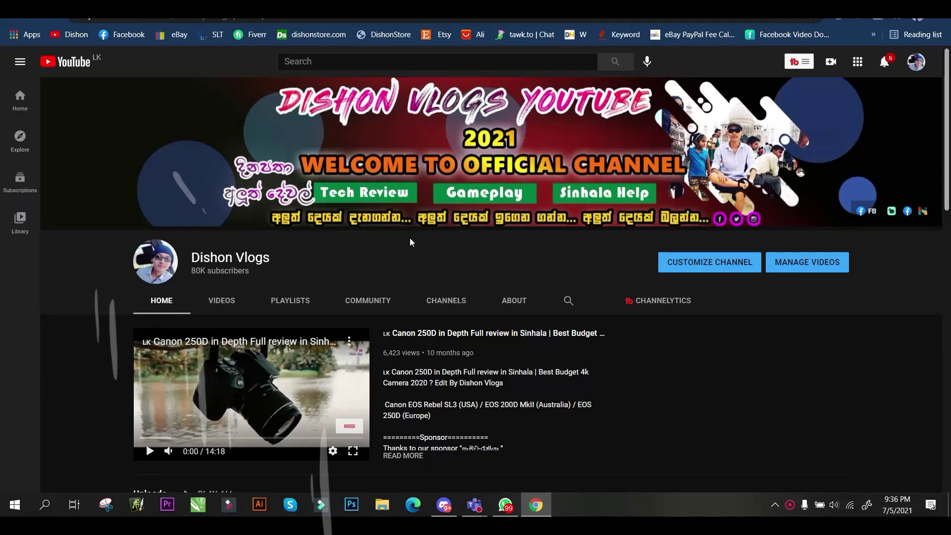
Look over the YouTube channel home page, then switch to the Freelance Online Classes Facebook page.
scroll(411, 244, "down", 4)
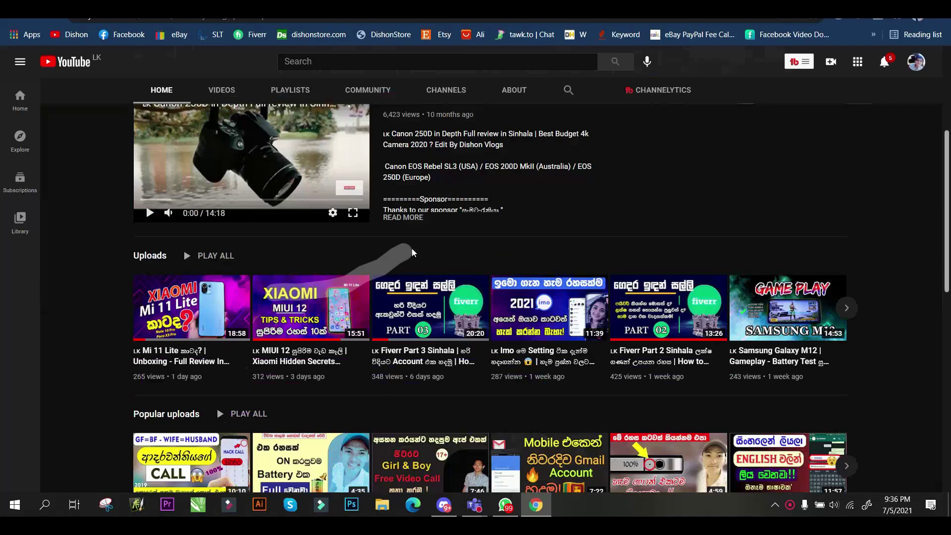
scroll(421, 244, "up", 4)
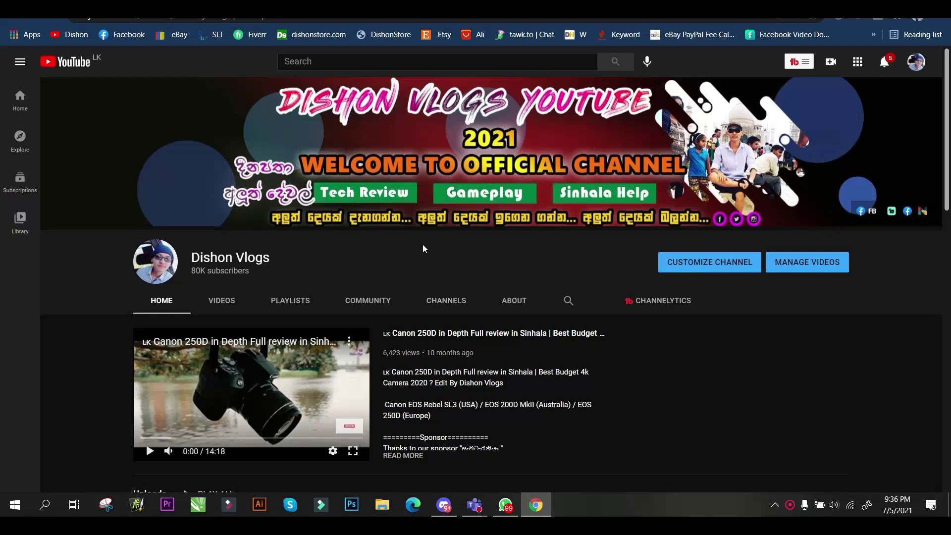
scroll(426, 247, "down", 5)
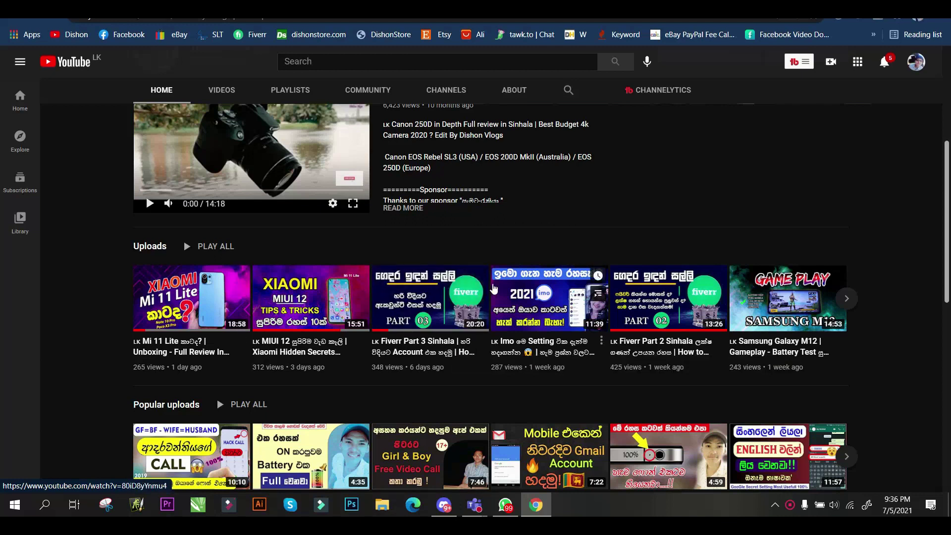
scroll(492, 287, "up", 4)
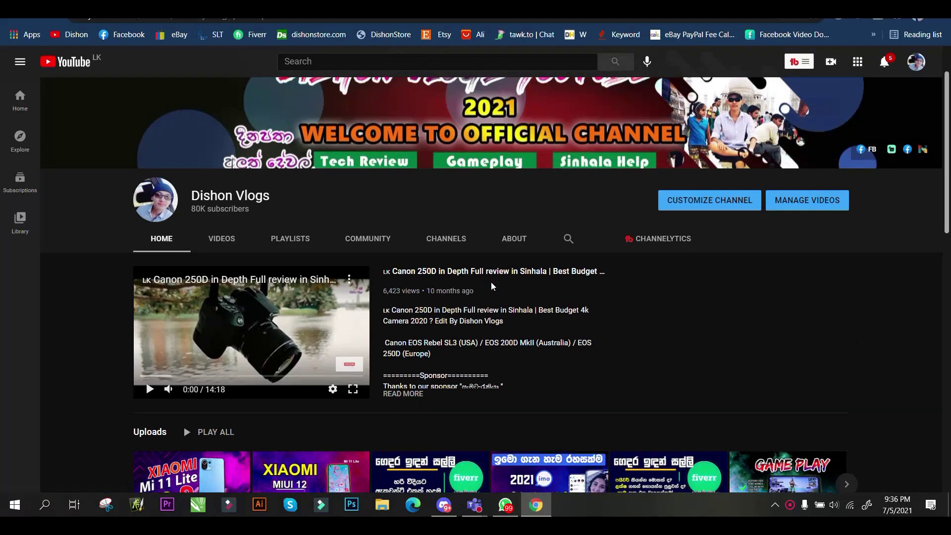
scroll(492, 287, "down", 4)
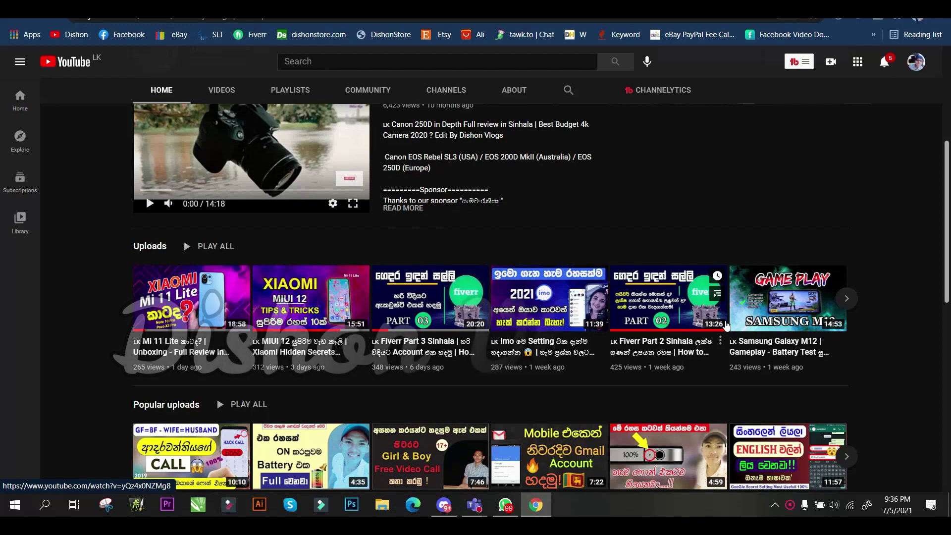
scroll(728, 326, "up", 5)
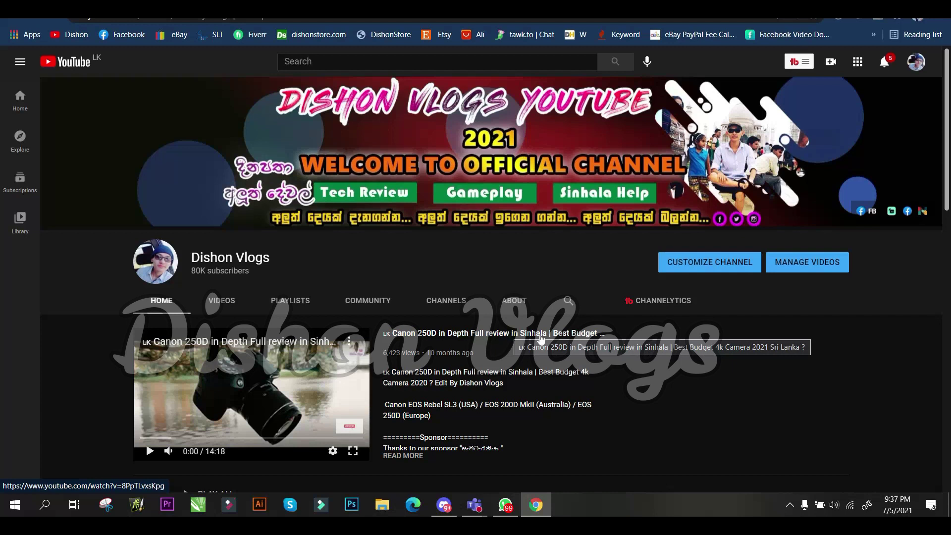
scroll(399, 317, "down", 4)
scroll(400, 317, "up", 4)
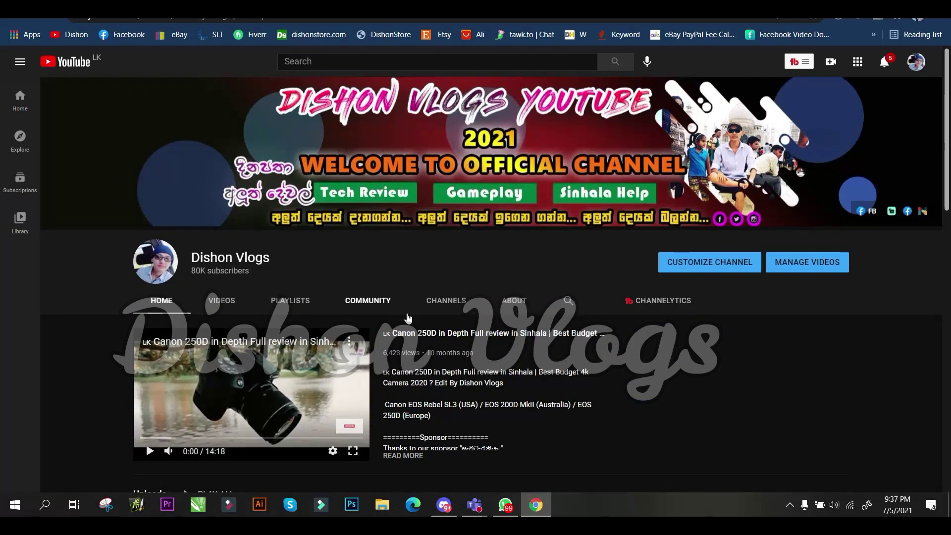
mouse_move(491, 112)
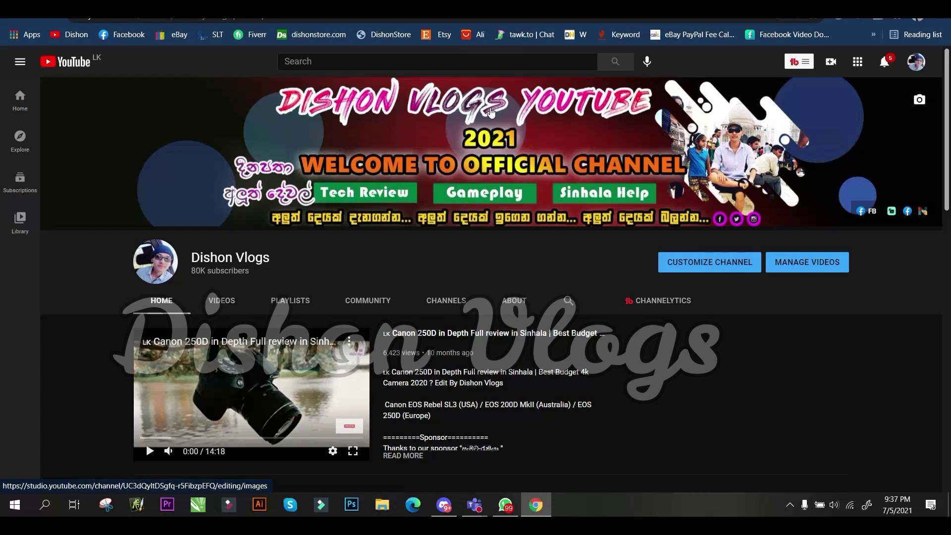
left_click(491, 7)
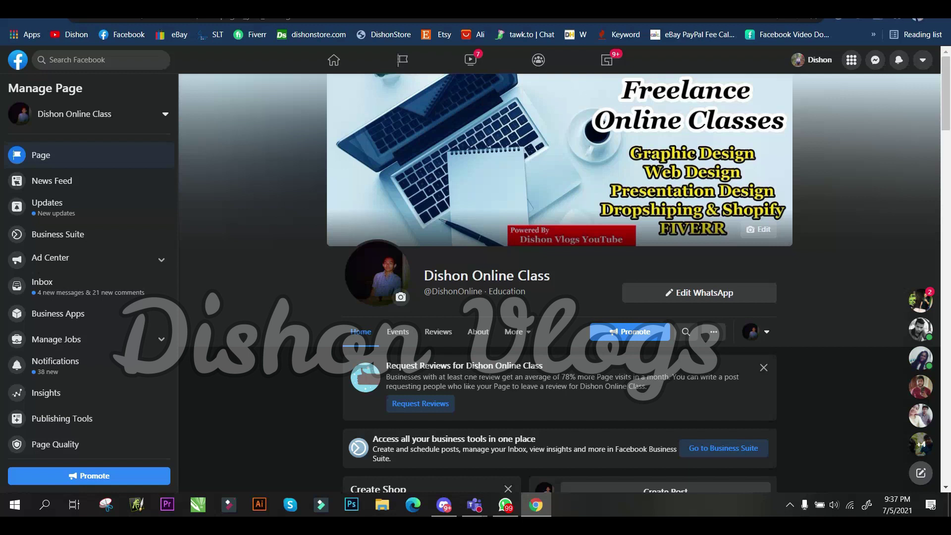
Return to the YouTube channel home page with Ctrl+Tab.
key("ctrl+Tab")
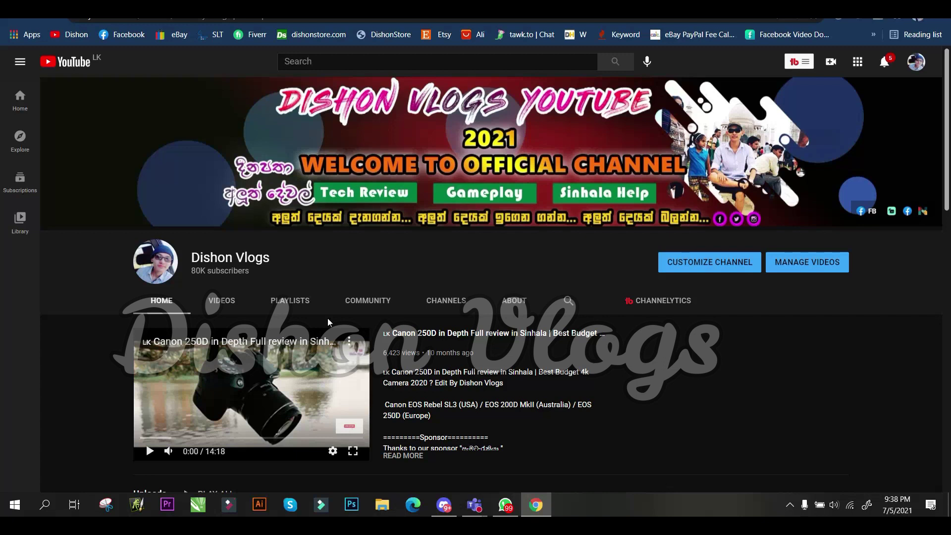
Browse the channel's uploads, then open Fiverr's new gig creation Overview page from the bookmark.
scroll(431, 357, "down", 4)
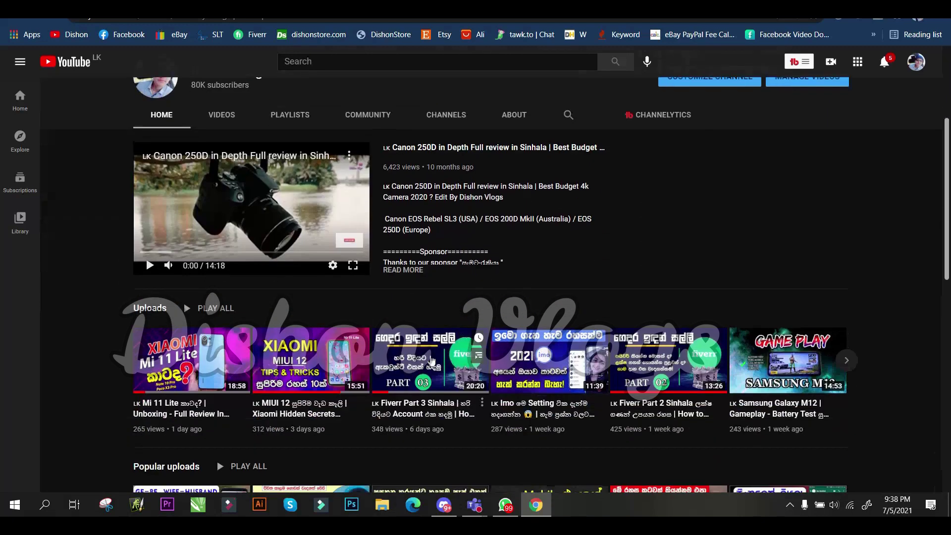
mouse_move(430, 361)
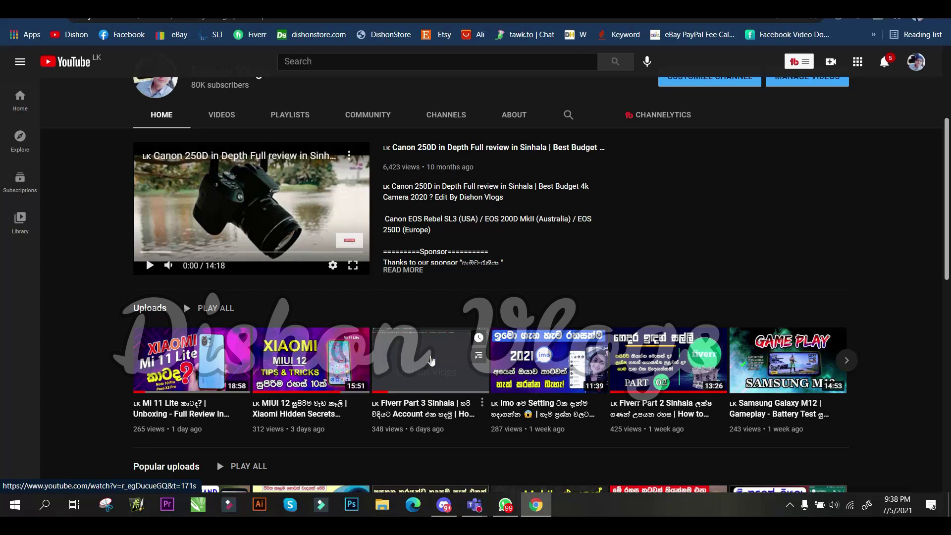
scroll(431, 360, "up", 4)
scroll(459, 347, "down", 2)
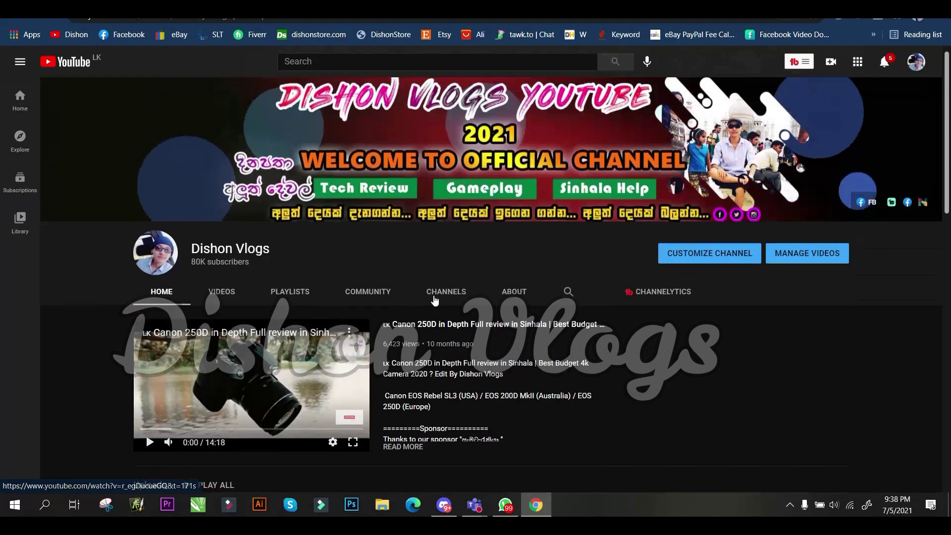
scroll(436, 297, "up", 3)
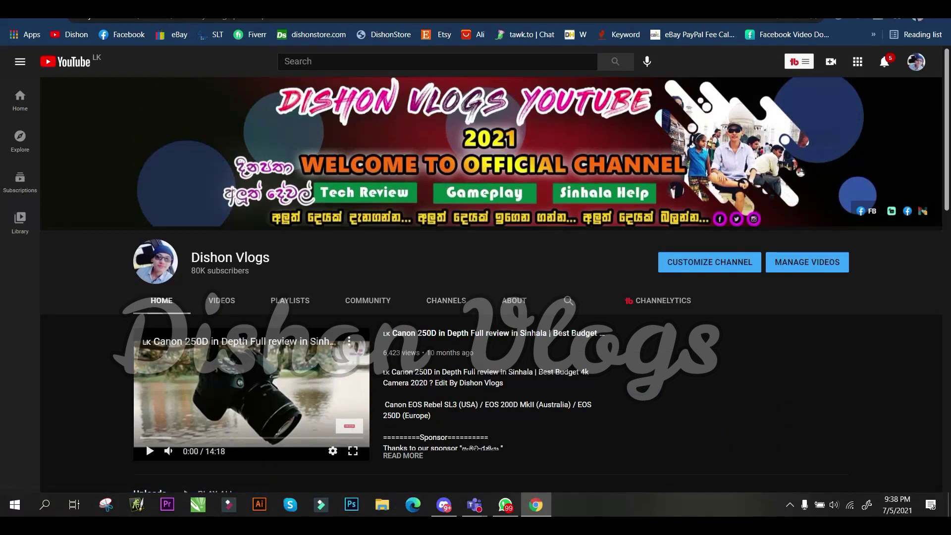
left_click(253, 35)
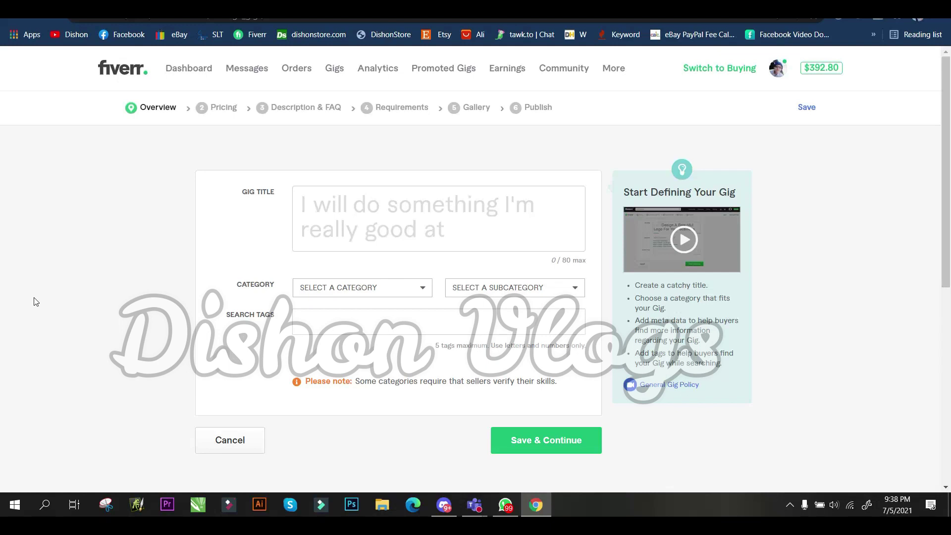
Scroll through the blank gig Overview form before moving to the Graphics & Design category.
scroll(230, 321, "down", 4)
scroll(230, 322, "up", 2)
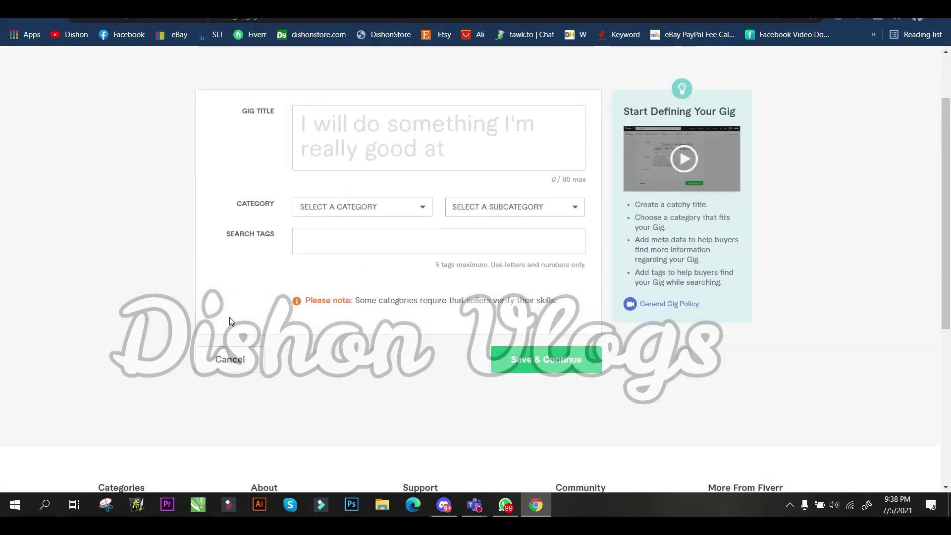
scroll(230, 321, "up", 2)
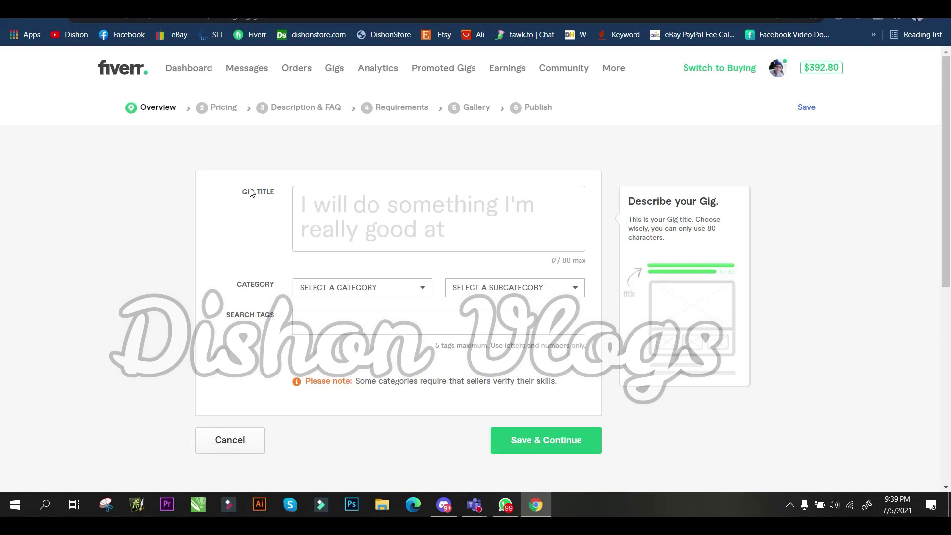
scroll(308, 248, "down", 6)
scroll(293, 267, "up", 6)
scroll(295, 278, "down", 3)
scroll(155, 384, "up", 3)
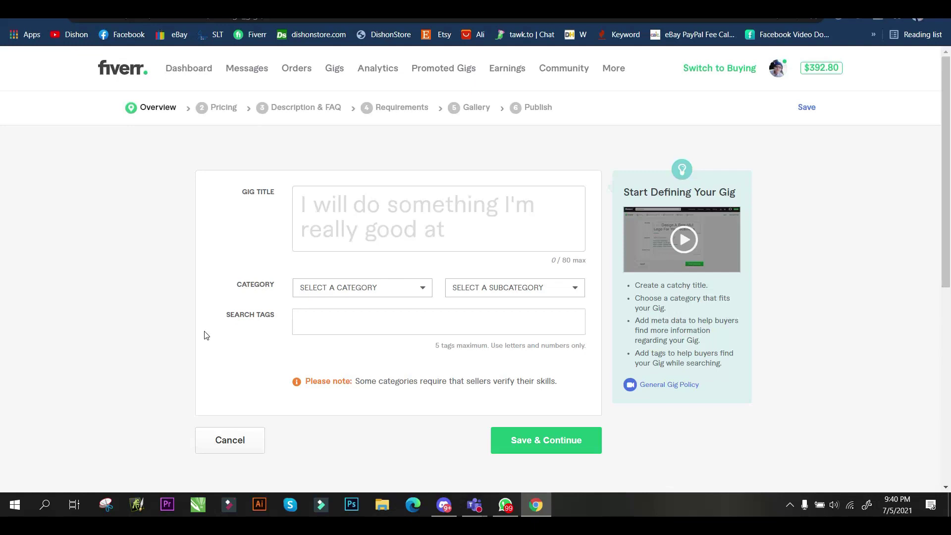
scroll(294, 361, "down", 5)
scroll(295, 359, "up", 5)
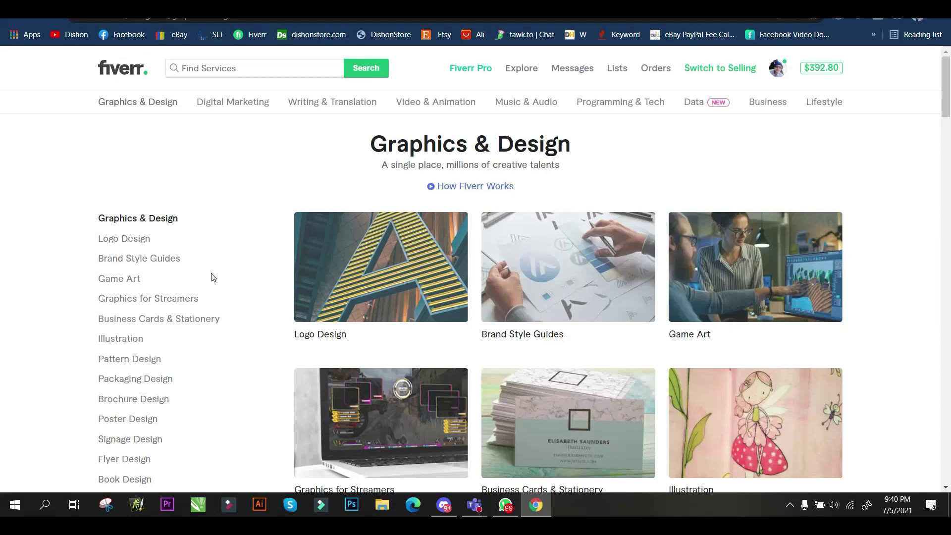
Open the Logo Design category and look over its listings page.
left_click(347, 292)
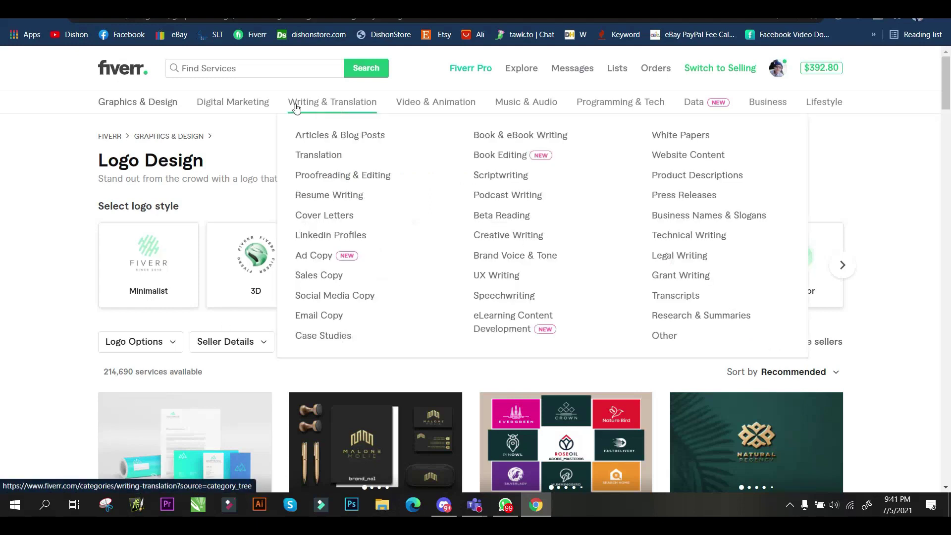
left_click(264, 73)
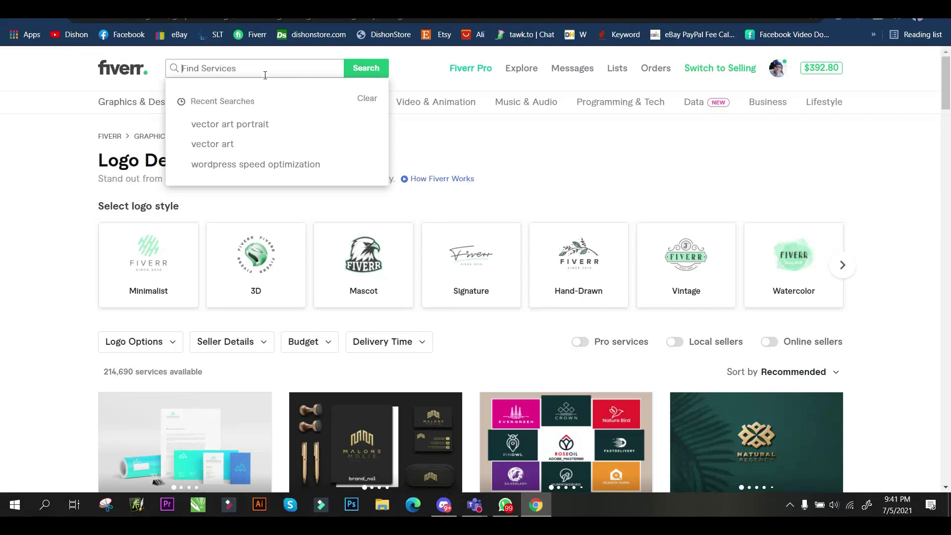
scroll(265, 75, "down", 2)
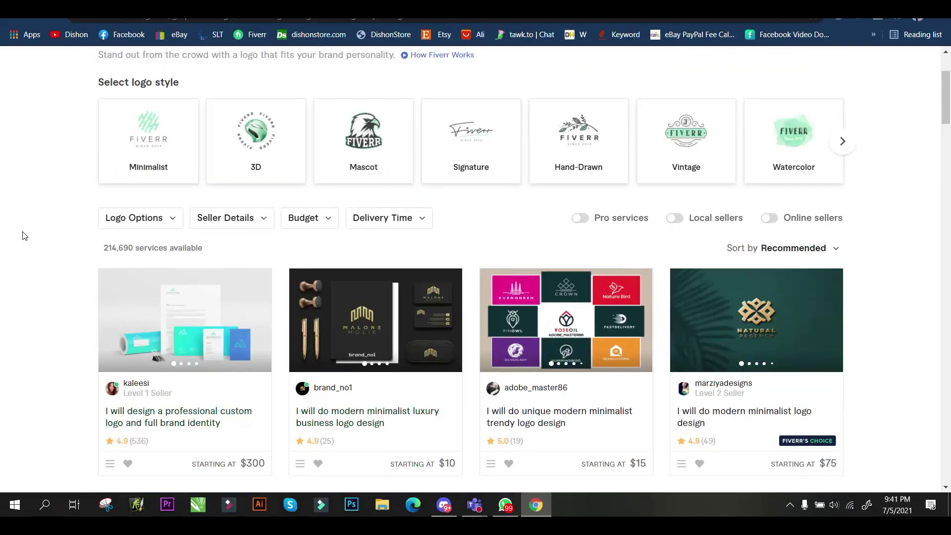
scroll(25, 236, "up", 2)
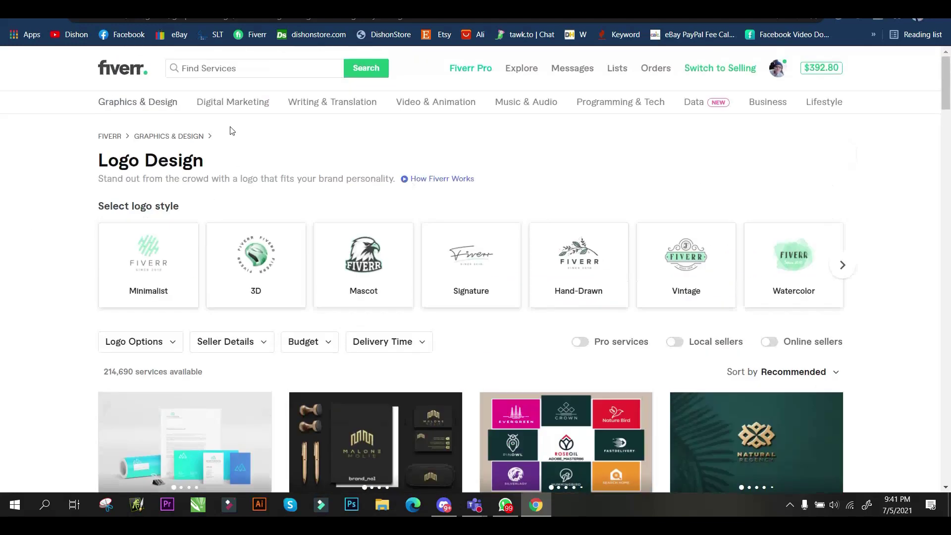
Browse the logo style carousel forward and back, scanning the 214,690 services.
left_click(845, 271)
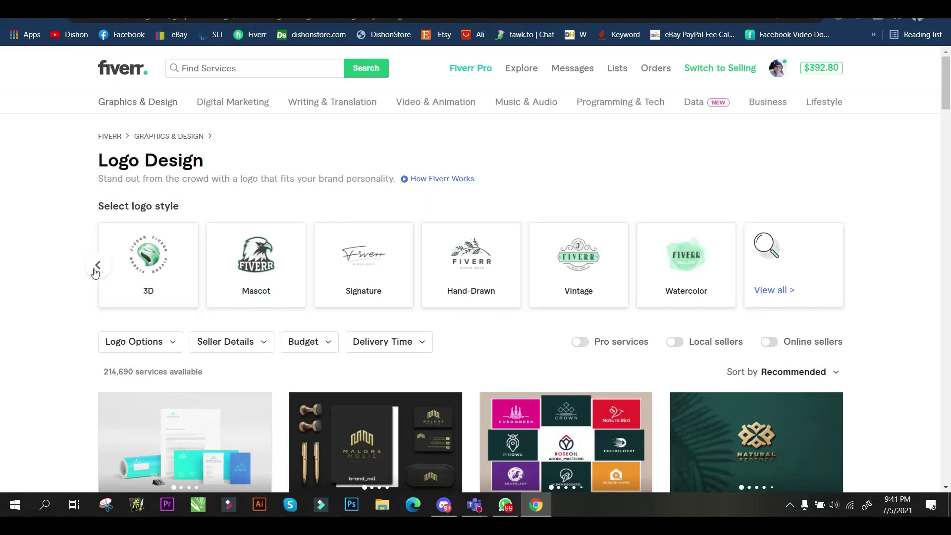
left_click(98, 266)
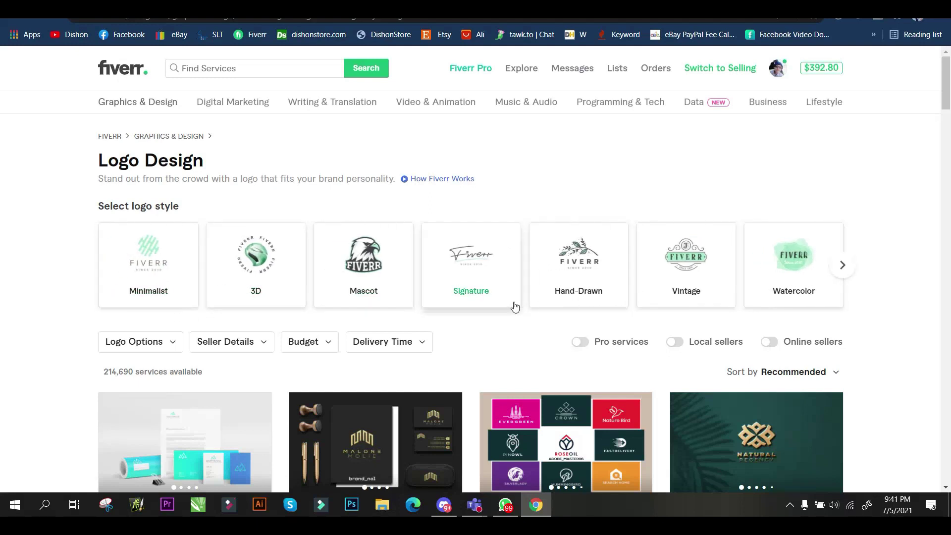
scroll(531, 318, "down", 3)
scroll(387, 287, "up", 3)
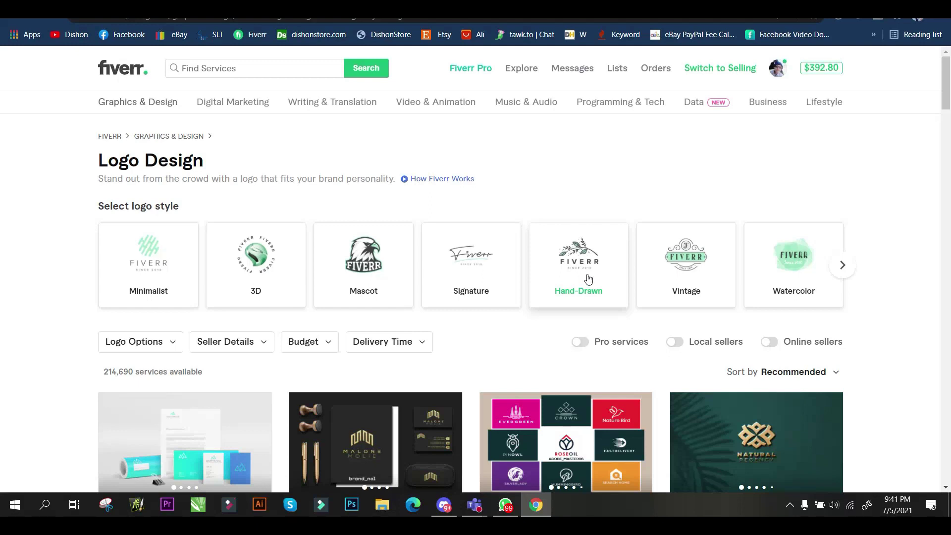
scroll(406, 282, "down", 3)
scroll(302, 253, "up", 2)
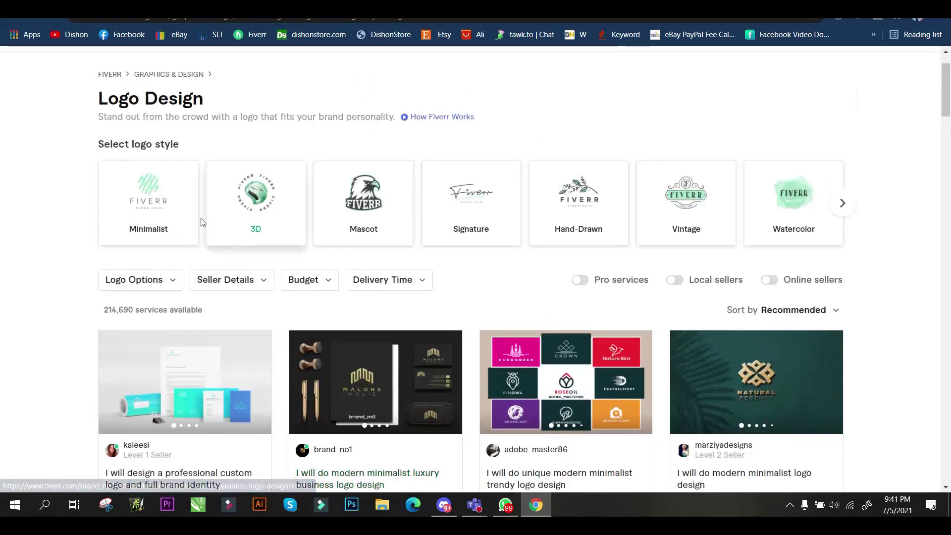
left_click(148, 213)
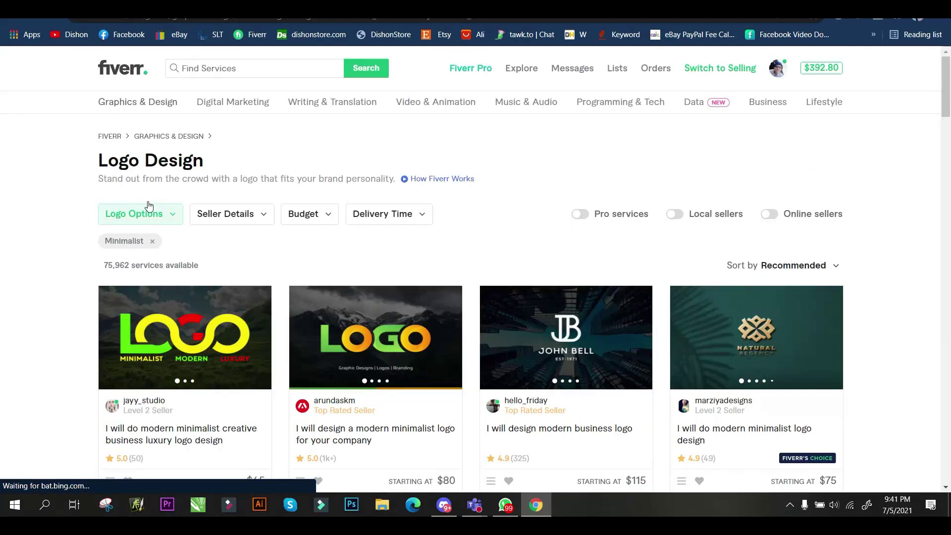
scroll(491, 280, "down", 4)
scroll(491, 281, "down", 7)
scroll(490, 280, "down", 4)
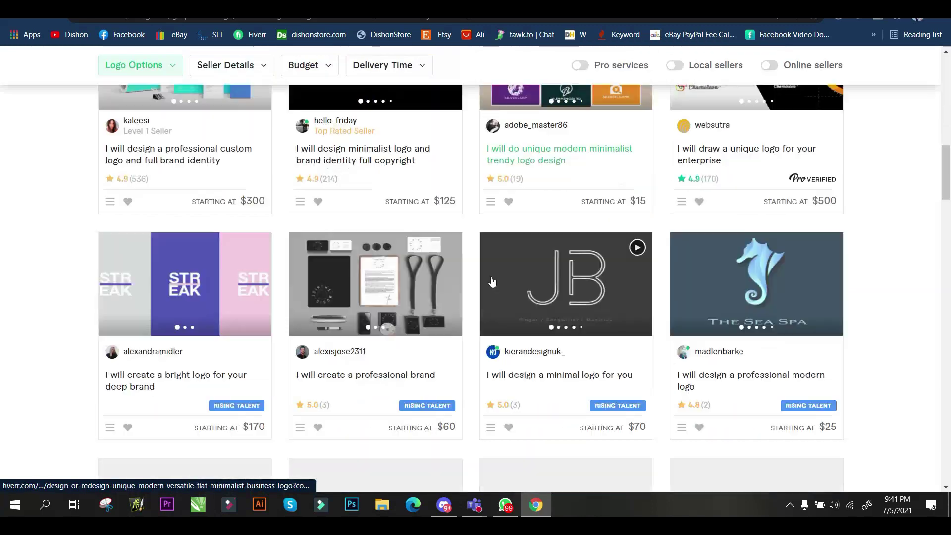
scroll(491, 281, "up", 8)
scroll(492, 287, "up", 2)
scroll(492, 291, "up", 2)
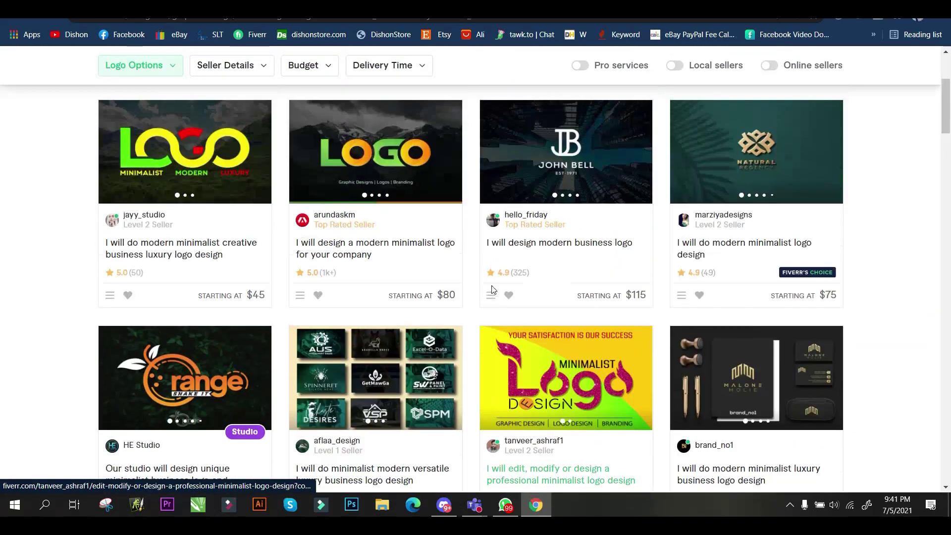
scroll(493, 291, "up", 3)
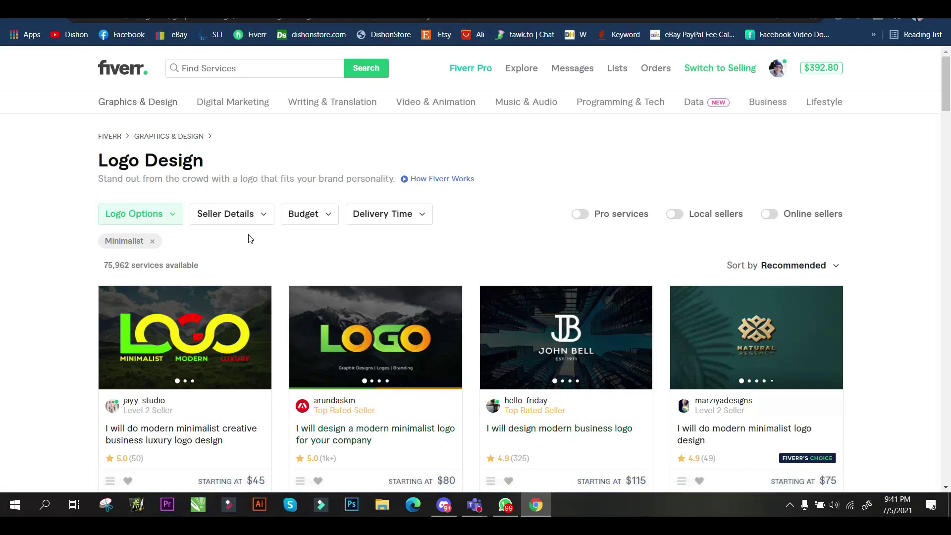
left_click_drag(98, 266, 125, 264)
scroll(371, 272, "down", 3)
scroll(376, 221, "up", 3)
scroll(253, 259, "down", 5)
scroll(252, 259, "up", 4)
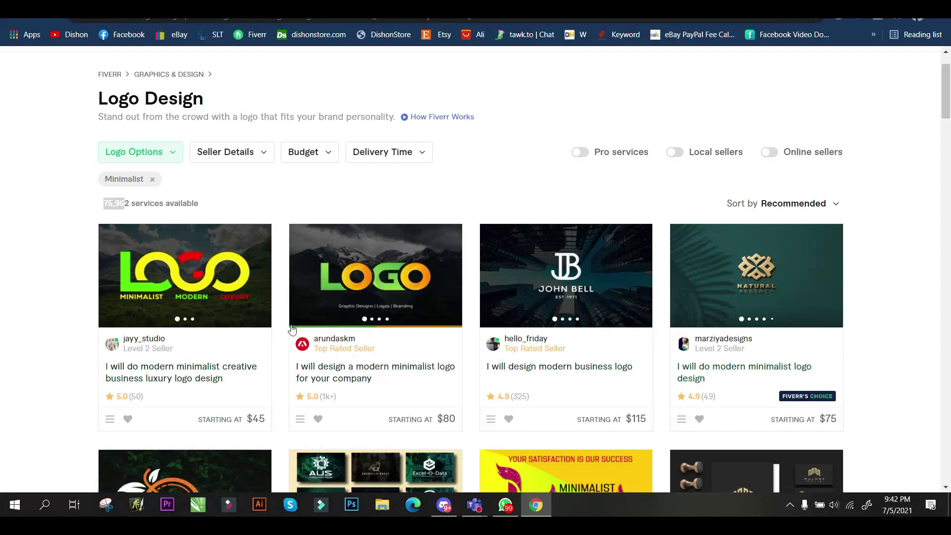
scroll(114, 357, "down", 5)
scroll(496, 347, "down", 1)
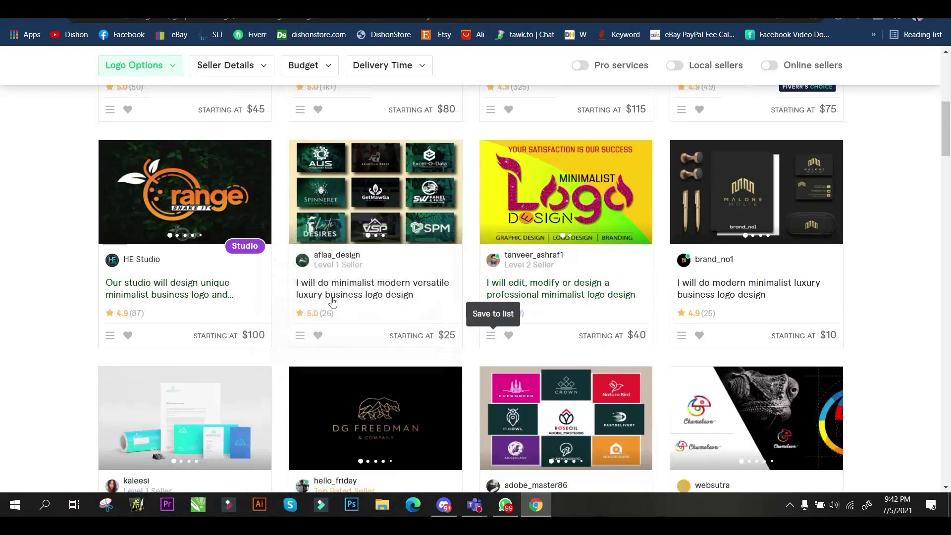
scroll(297, 248, "down", 2)
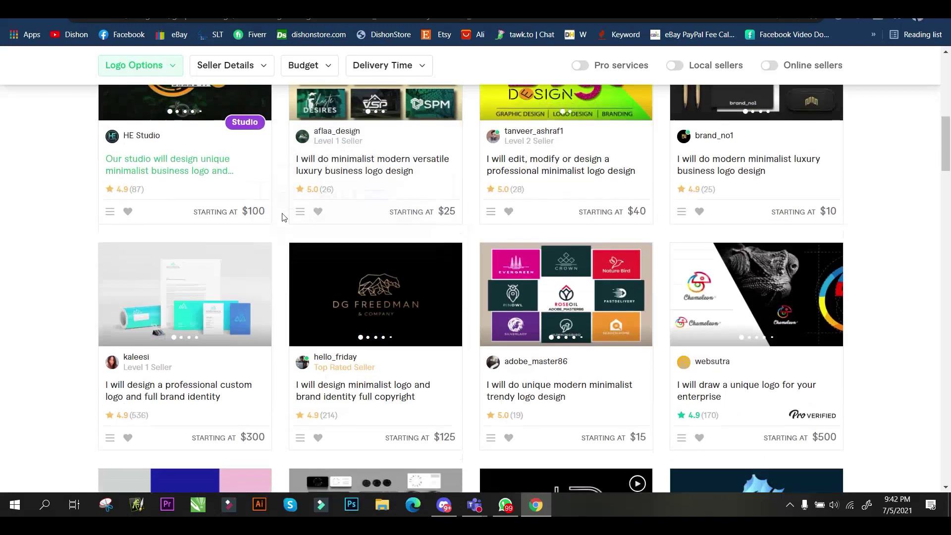
scroll(357, 203, "down", 4)
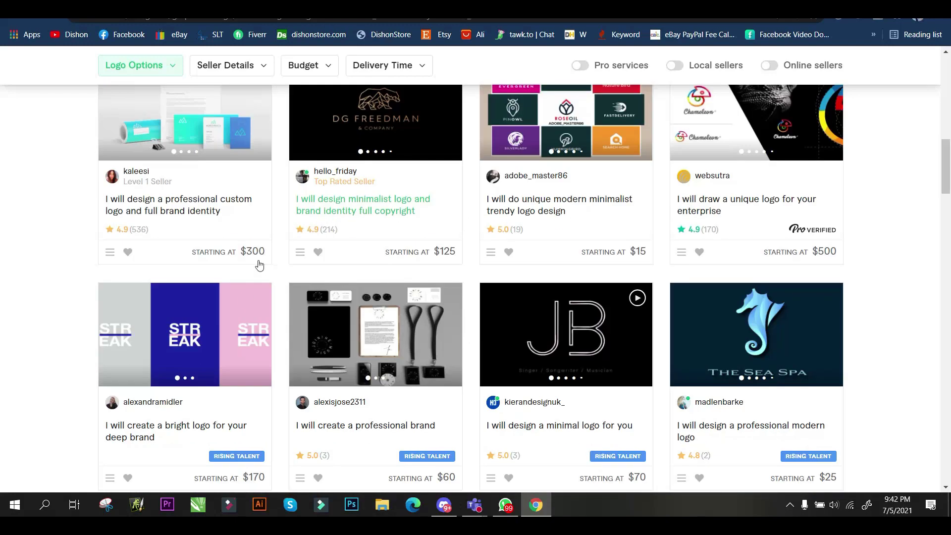
scroll(366, 223, "down", 2)
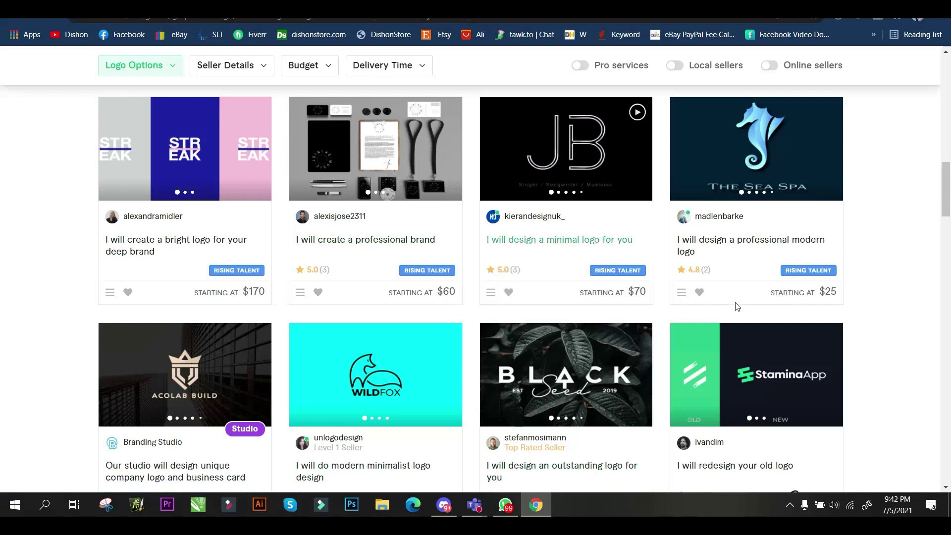
scroll(560, 256, "up", 5)
scroll(496, 248, "up", 5)
scroll(384, 212, "up", 4)
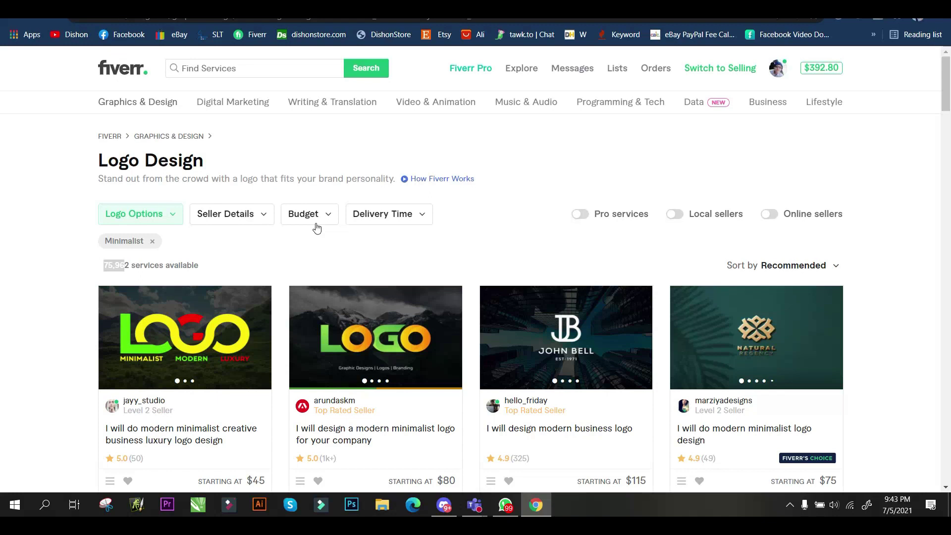
scroll(317, 228, "down", 3)
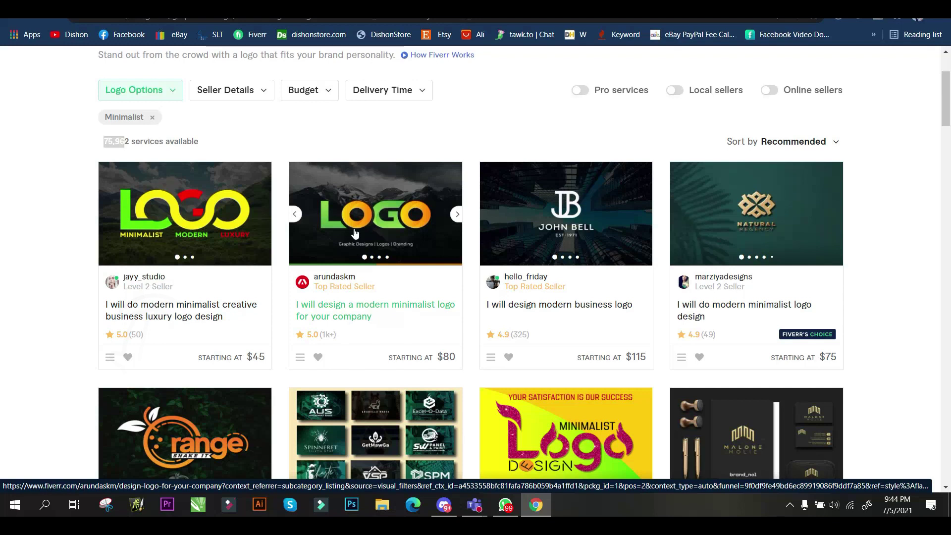
Open the $75 'I will do modern minimalist logo design' gig page.
scroll(471, 243, "down", 1)
scroll(614, 266, "up", 1)
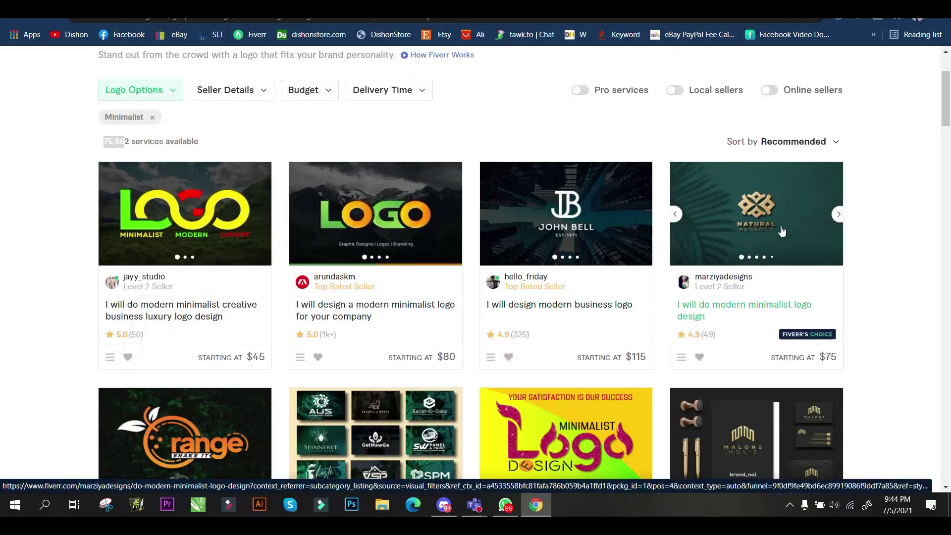
left_click(762, 218)
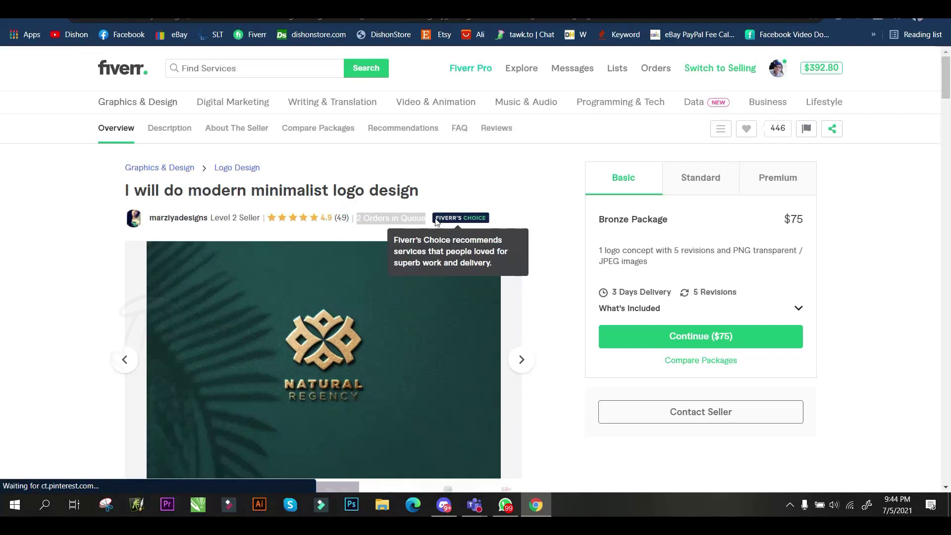
Compare the $80 minimalist logo gig and the $45 creative business luxury logo gig.
key("alt+Left")
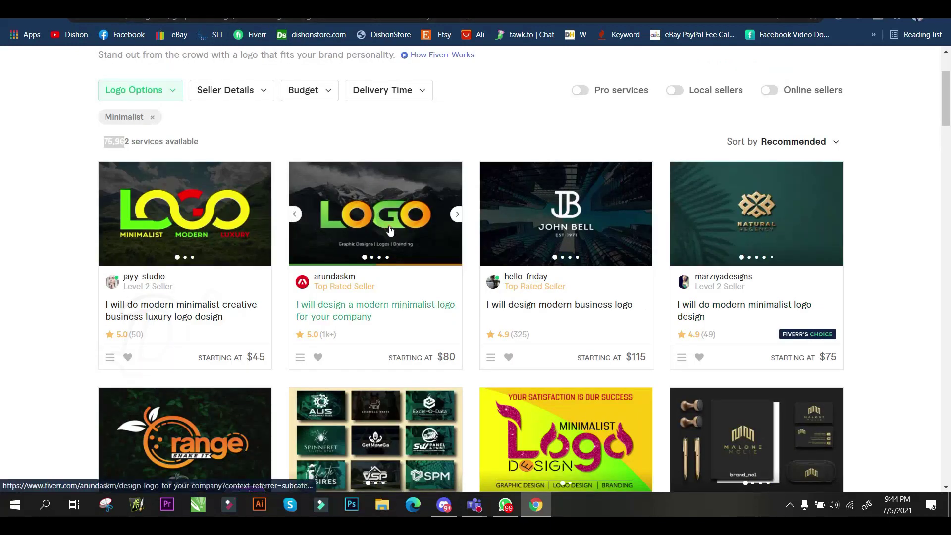
left_click(403, 175)
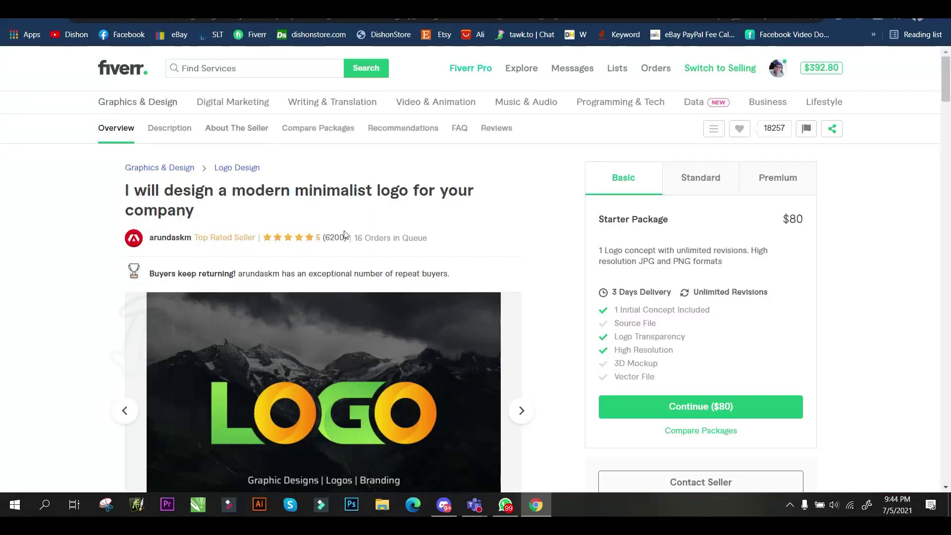
left_click_drag(353, 238, 423, 247)
key("alt+Left")
scroll(394, 199, "down", 3)
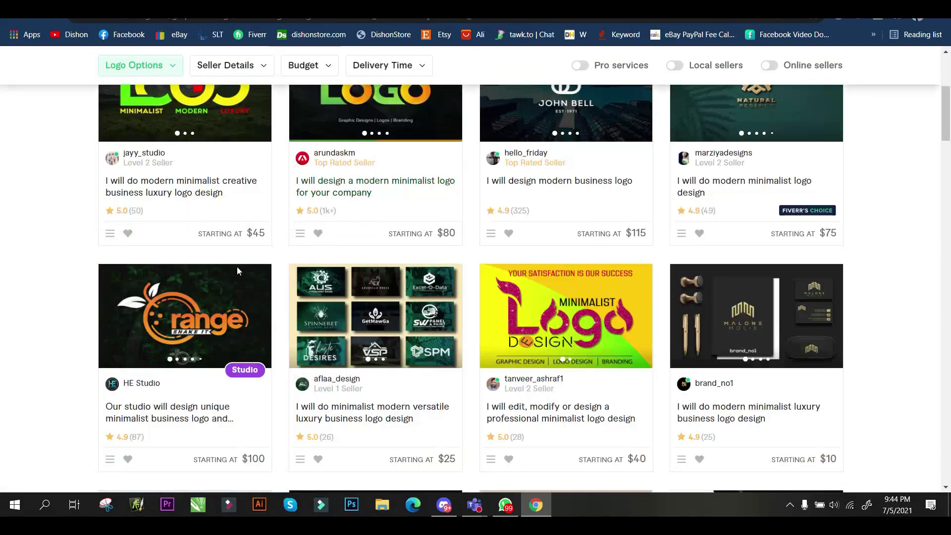
left_click(166, 128)
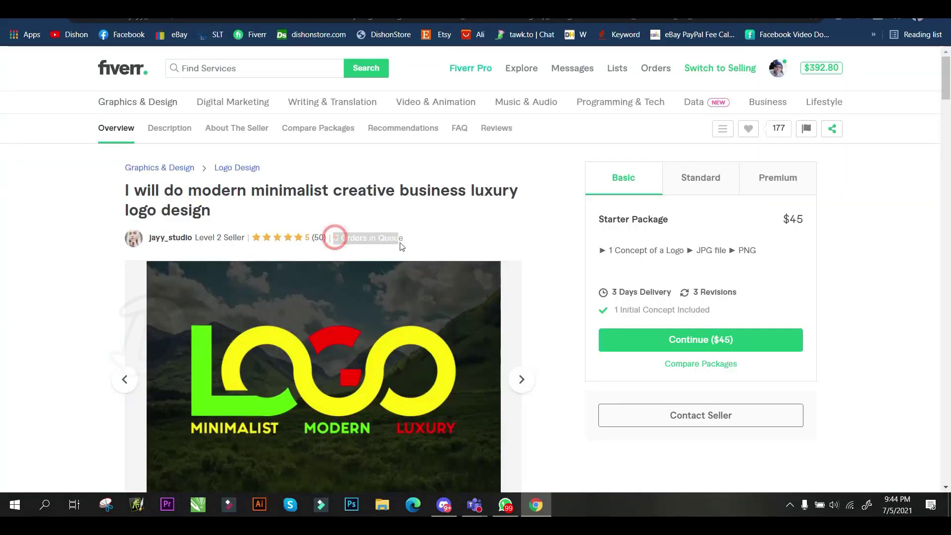
key("alt+Left")
Open the $10 luxury business logo gig, note its 13 Orders in Queue, and scroll to About The Seller.
scroll(589, 261, "down", 5)
scroll(601, 264, "up", 2)
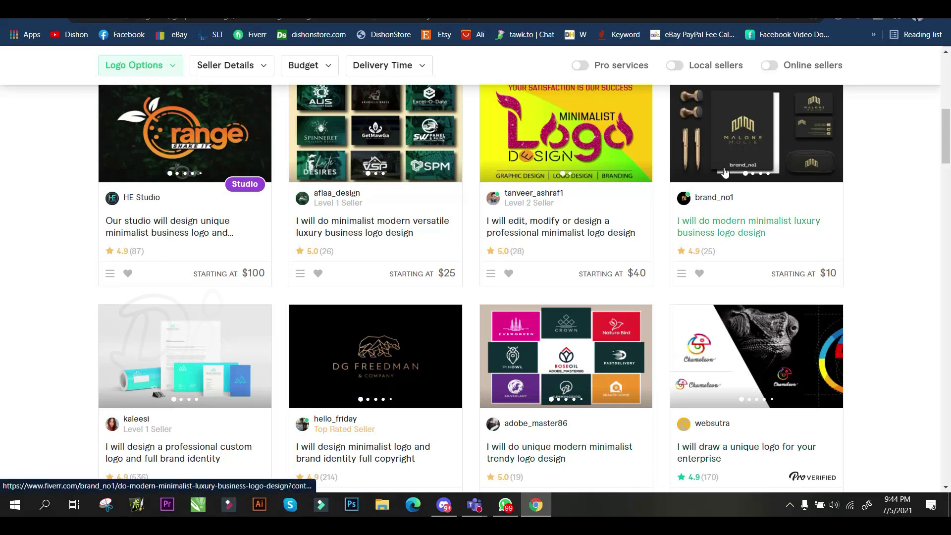
left_click(731, 152)
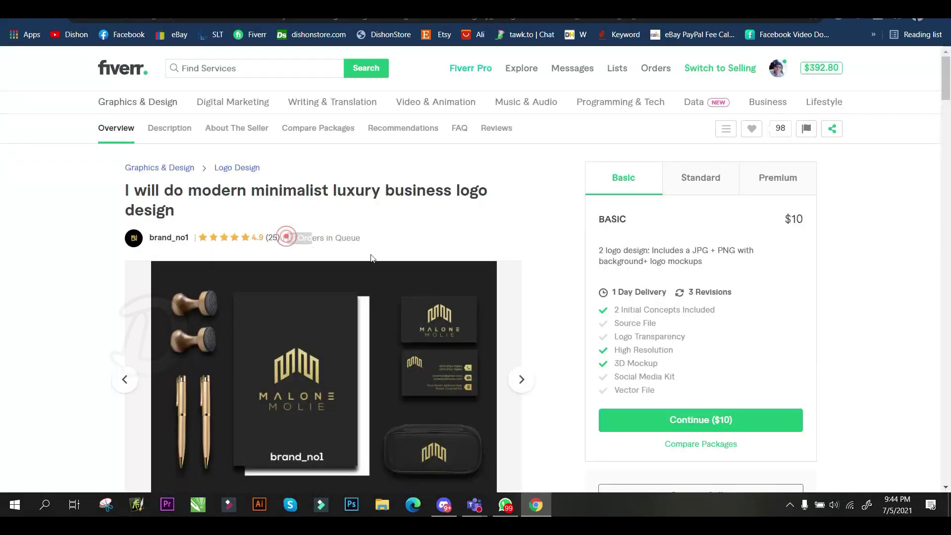
left_click_drag(286, 238, 373, 258)
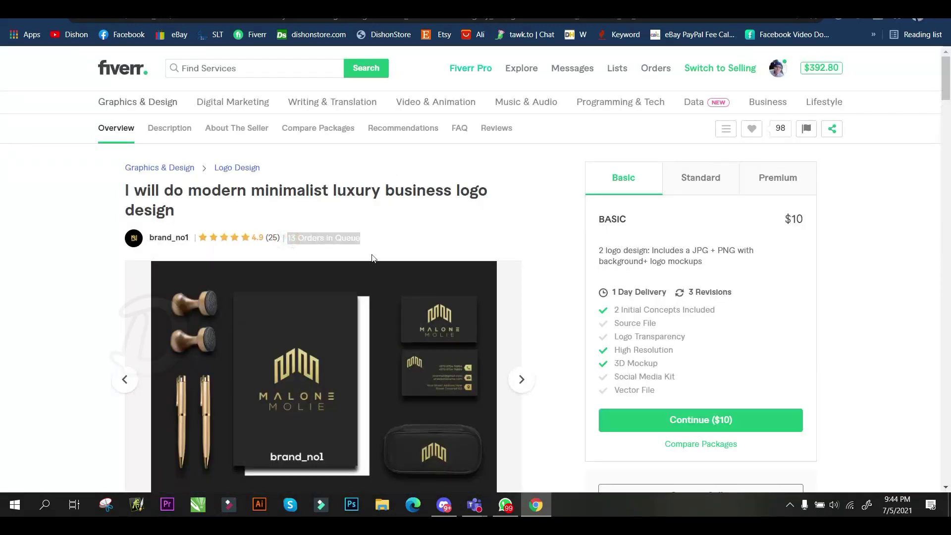
scroll(372, 255, "down", 1)
scroll(361, 263, "down", 2)
scroll(387, 210, "up", 2)
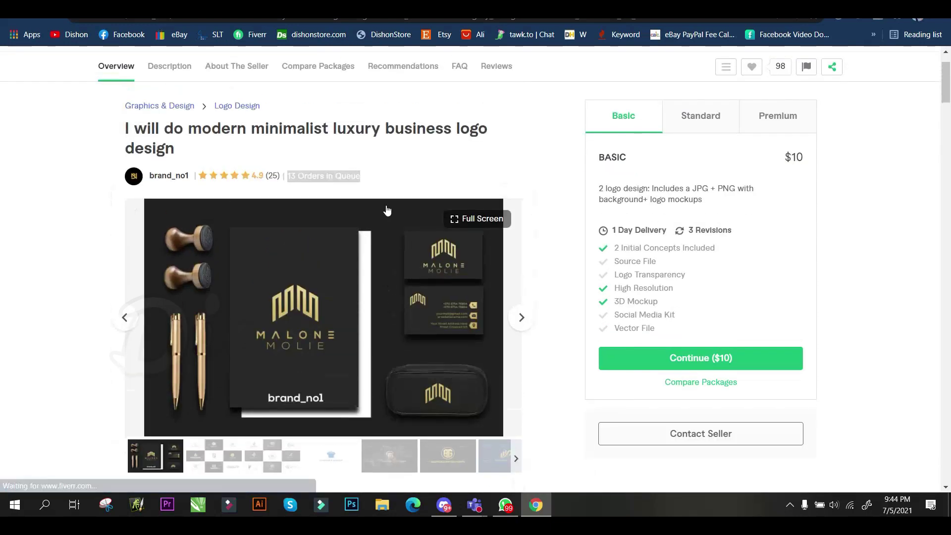
scroll(377, 218, "down", 10)
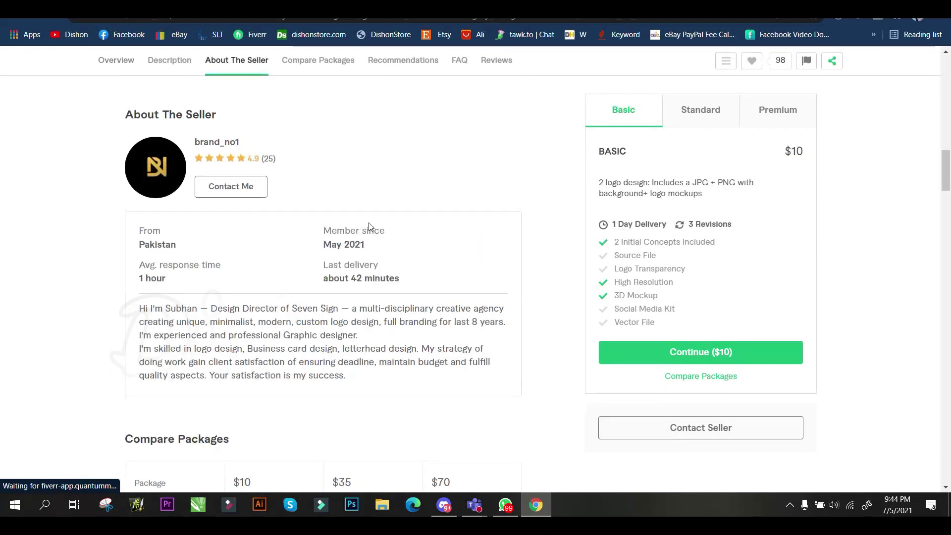
left_click_drag(946, 184, 946, 90)
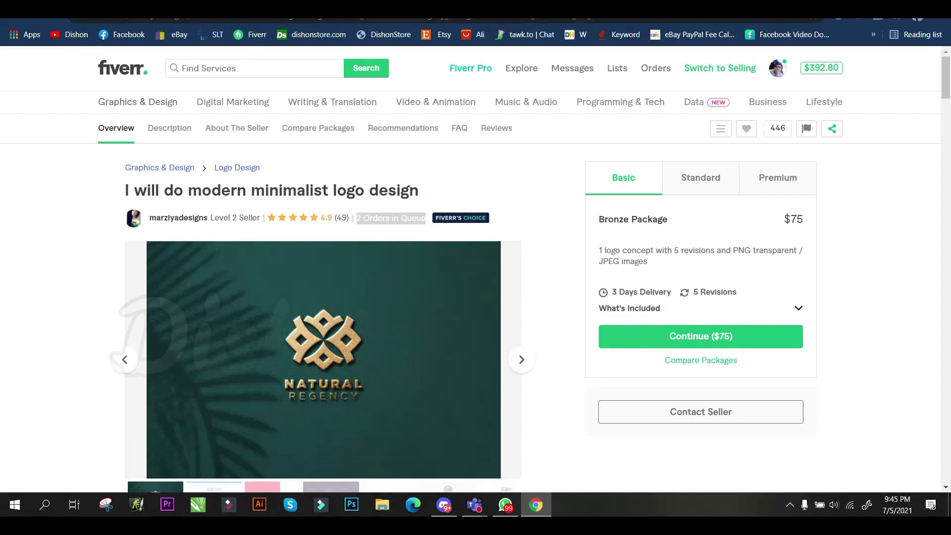
Close the competitor gig tabs with Ctrl+W, returning to the empty Create Gig Overview form.
scroll(758, 207, "down", 5)
scroll(758, 207, "down", 5)
scroll(923, 233, "down", 5)
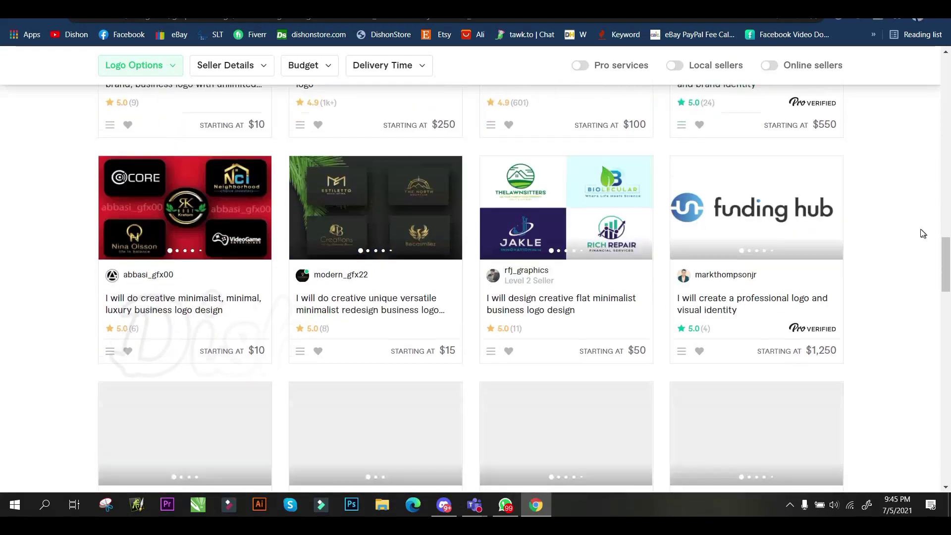
left_click_drag(947, 263, 946, 169)
left_click(743, 161)
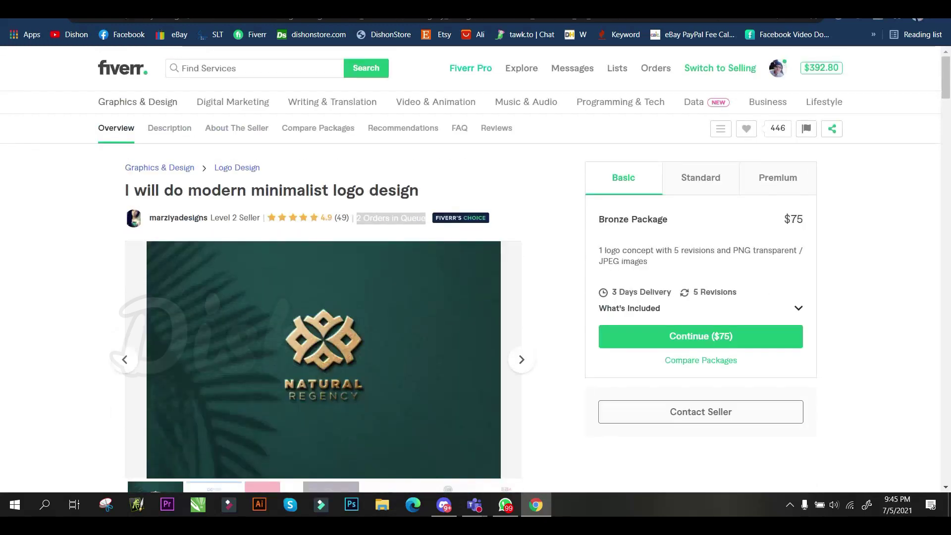
key("ctrl+w")
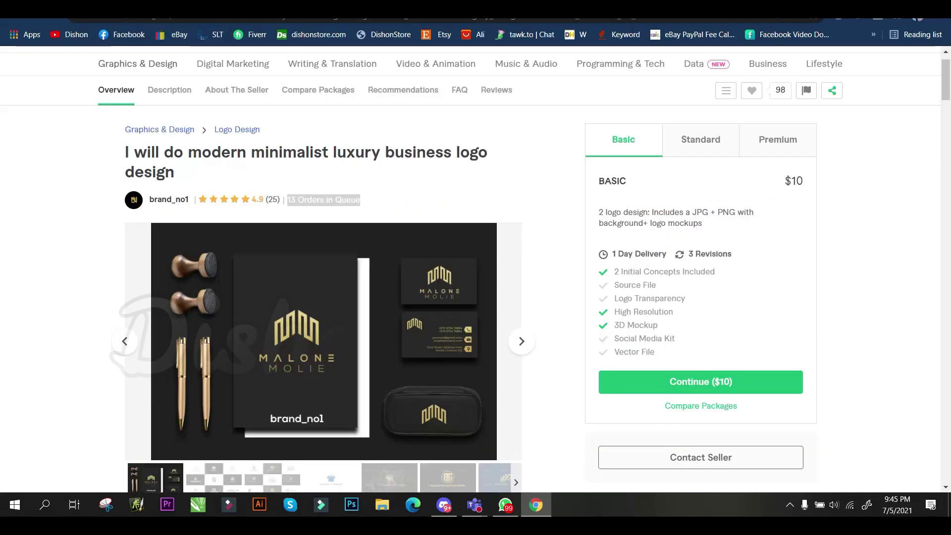
key("ctrl+w")
key("ctrl+w")
key("ctrl+w")
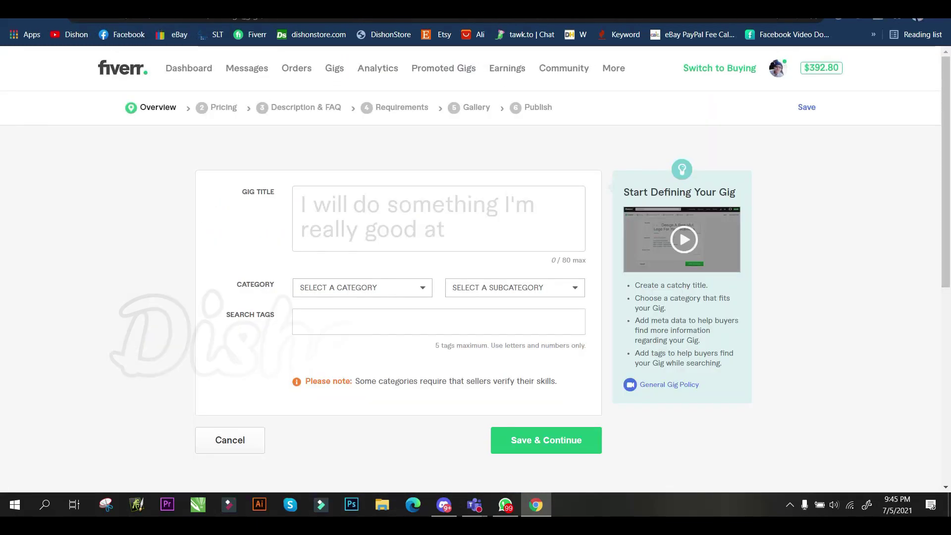
Place the cursor in the empty Gig Title field.
left_click(343, 196)
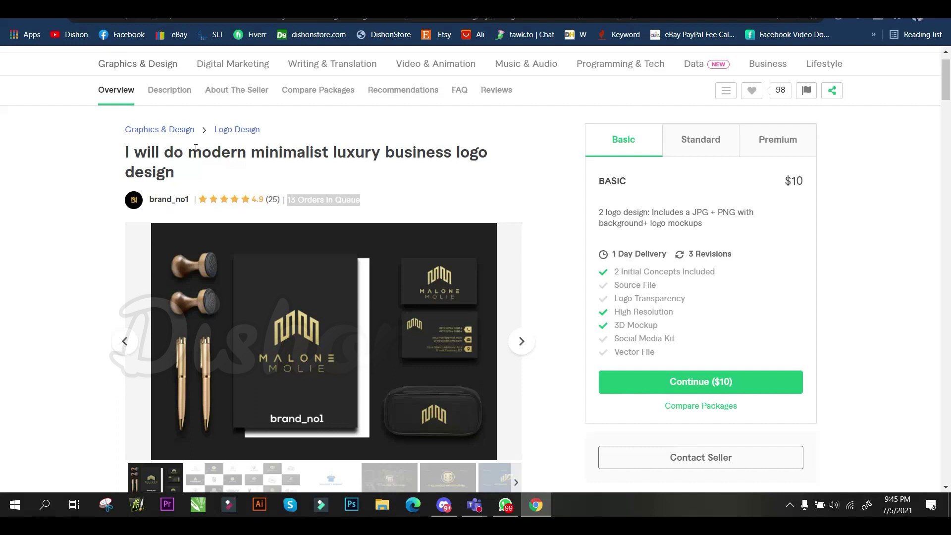
Highlight phrases like 'modern minimalist' and 'creative business' in competitor gig titles.
mouse_move(188, 155)
left_mouse_down()
mouse_move(379, 155)
mouse_move(184, 160)
left_mouse_up()
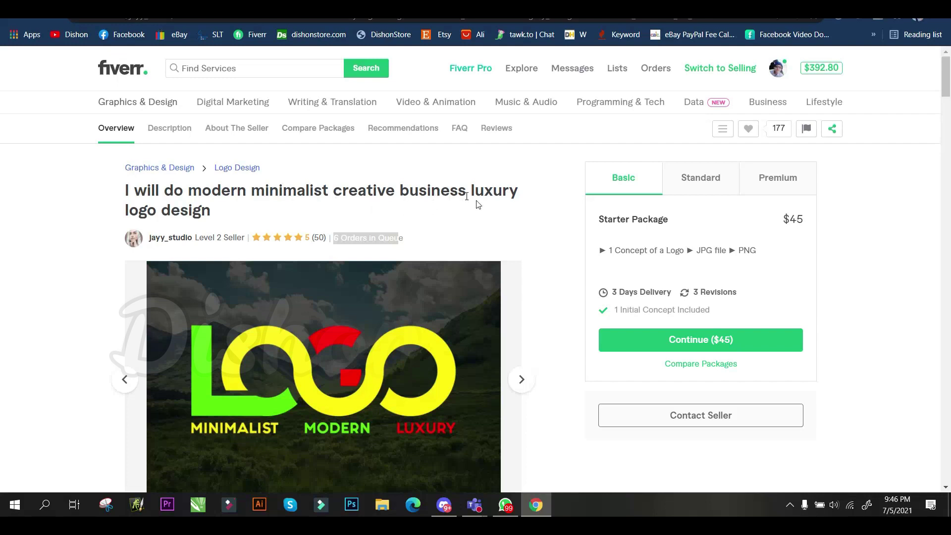
left_click_drag(254, 189, 457, 188)
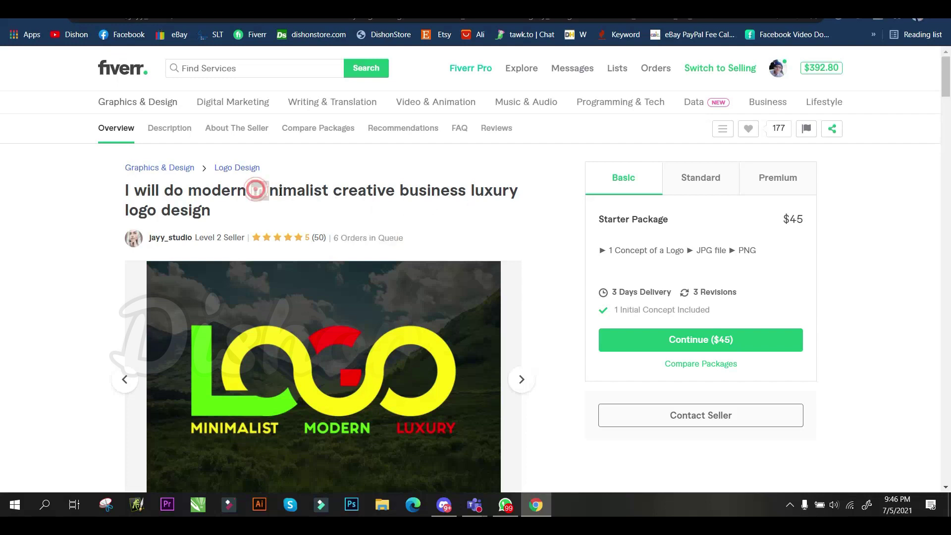
left_click(377, 191)
mouse_move(332, 190)
left_mouse_down()
mouse_move(501, 192)
mouse_move(490, 187)
left_mouse_up()
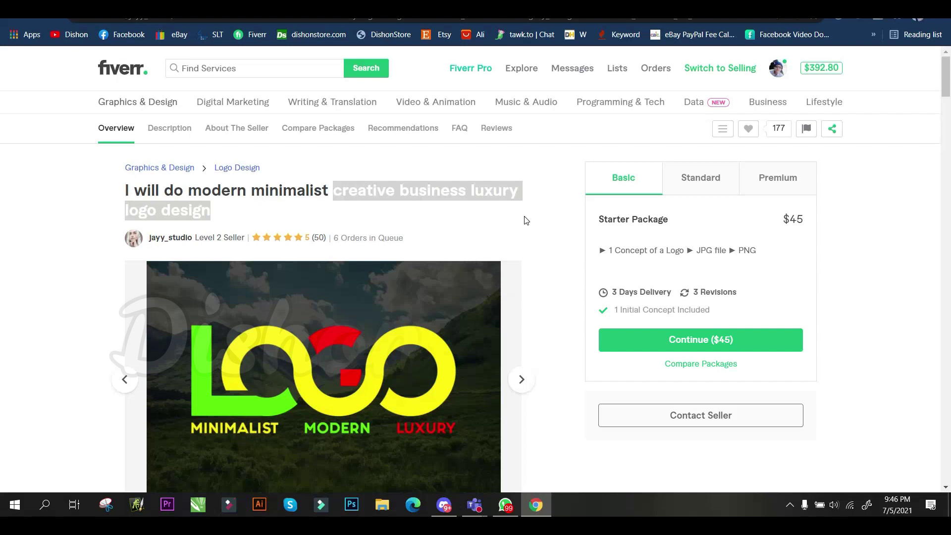
left_click_drag(518, 206, 508, 184)
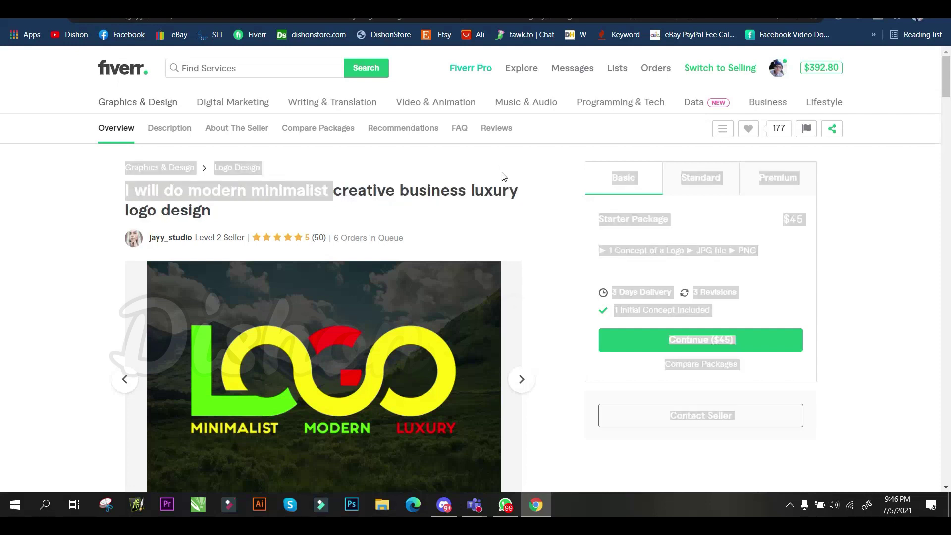
Highlight another competitor's gig title, then return to the results and start a new search.
left_click(377, 8)
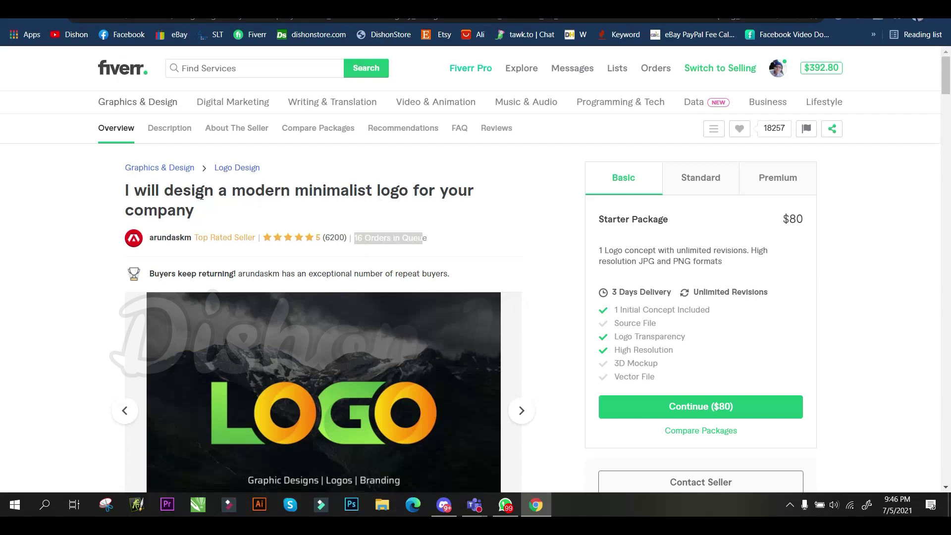
left_click_drag(442, 190, 194, 204)
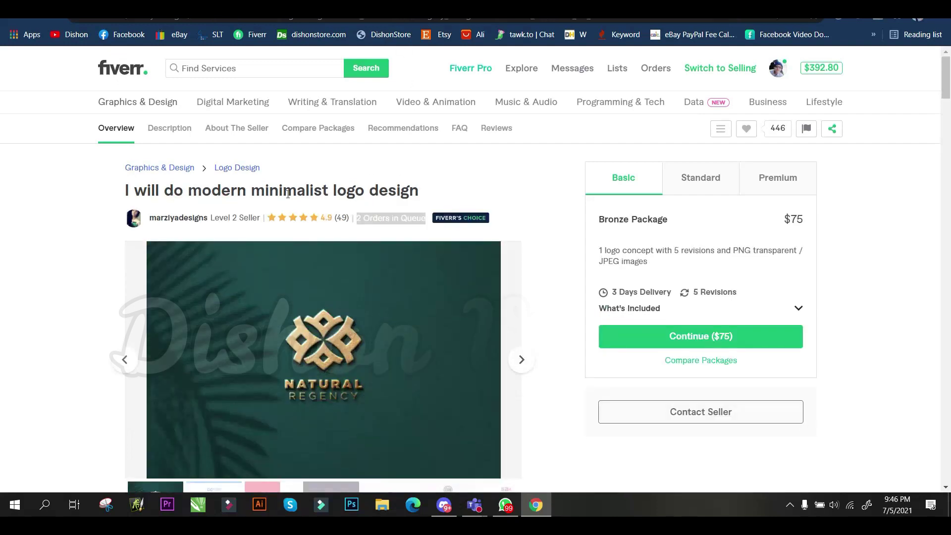
left_click_drag(252, 191, 341, 184)
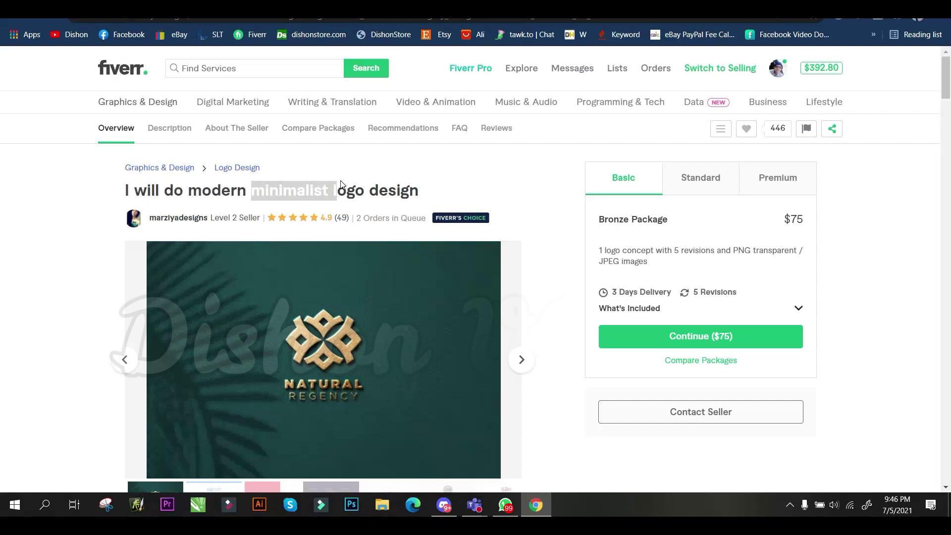
left_click(370, 169)
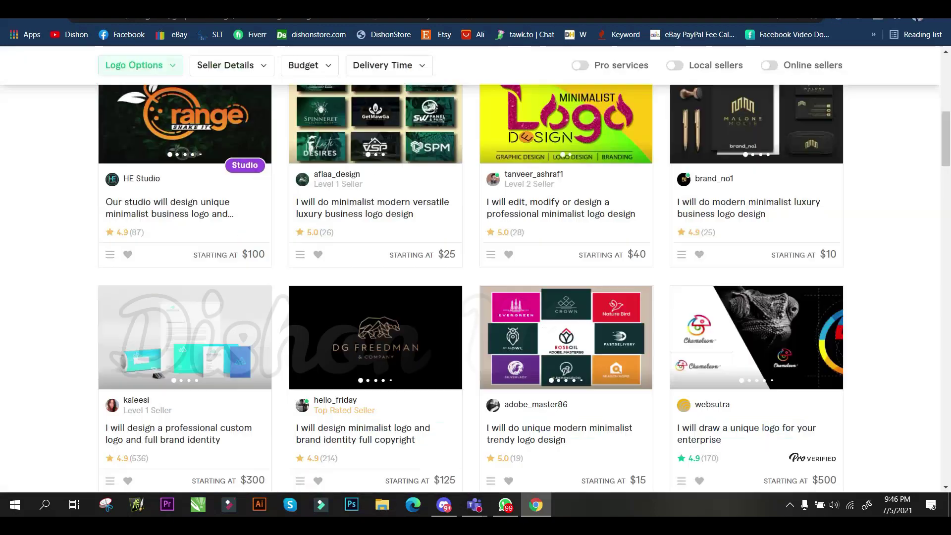
scroll(430, 290, "up", 3)
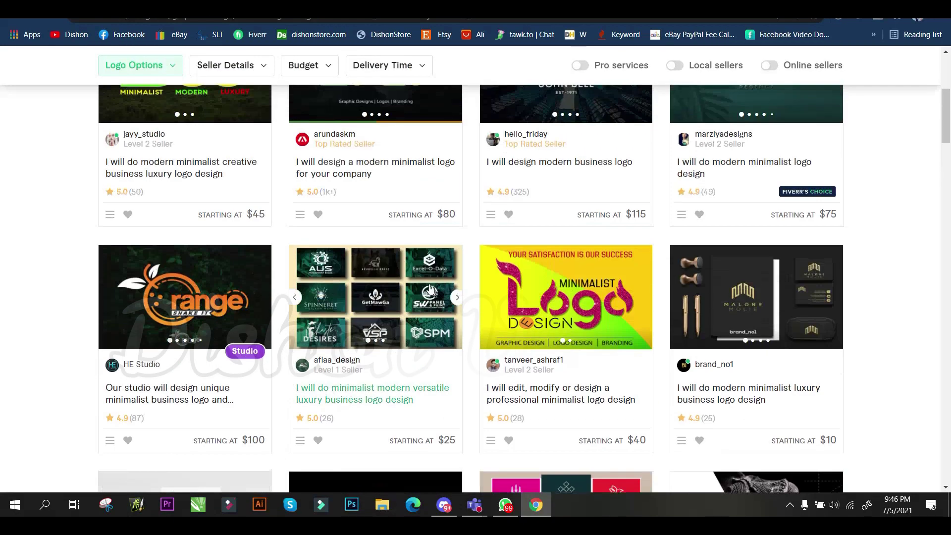
scroll(430, 290, "up", 5)
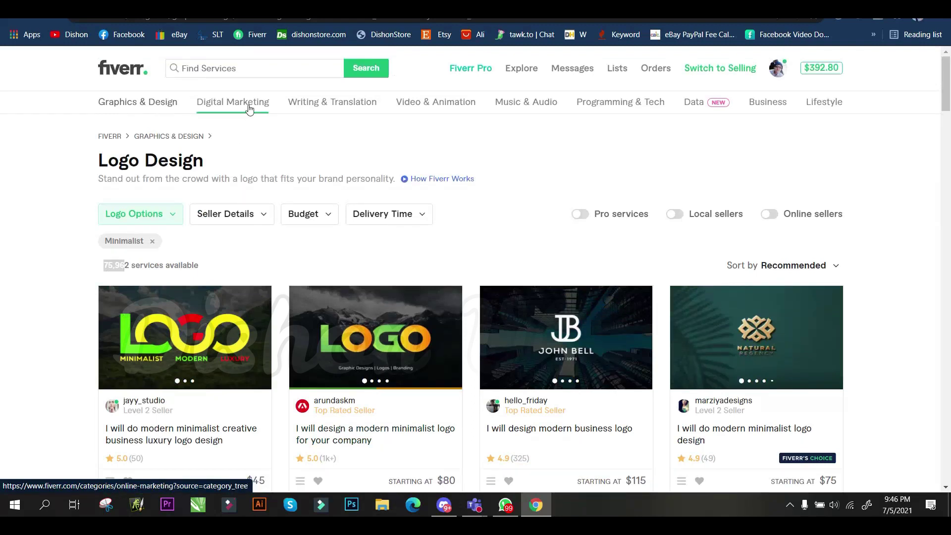
mouse_move(233, 102)
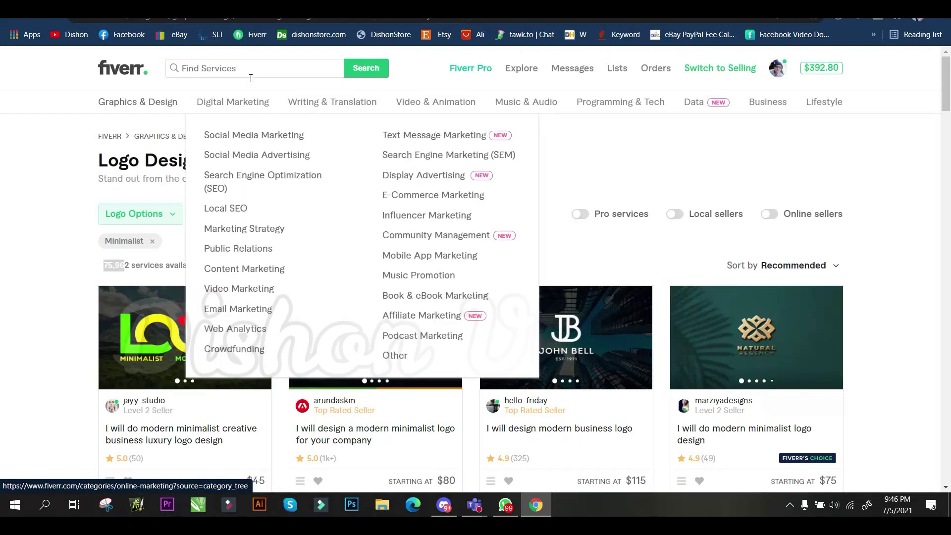
left_click(238, 64)
Search Fiverr for 'flyer' and browse the 24,528 gig results, returning to the top.
type("flyer")
key("Return")
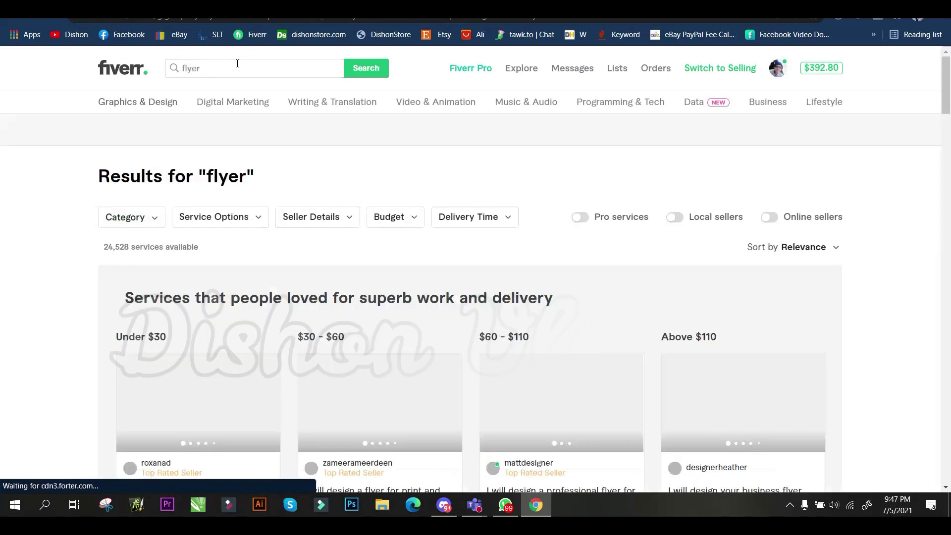
scroll(444, 298, "down", 5)
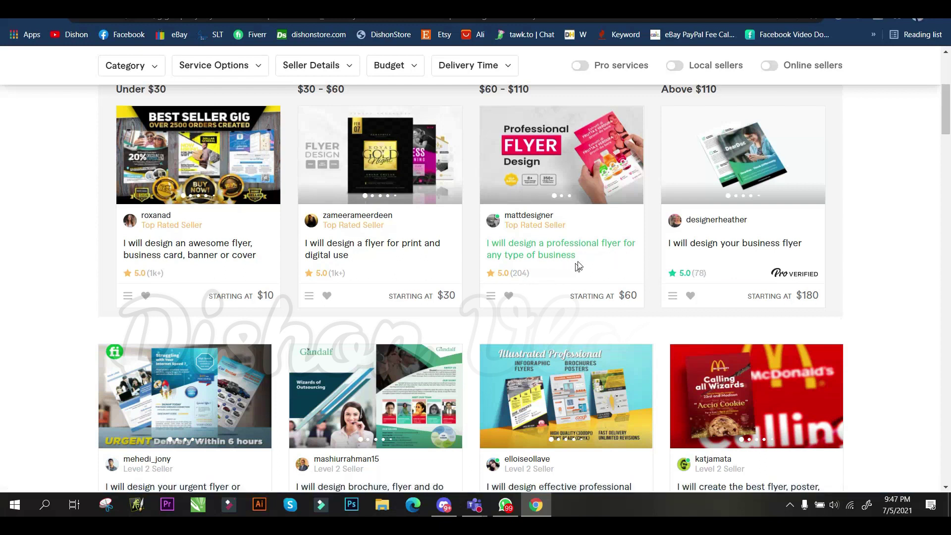
scroll(553, 311, "down", 1)
scroll(553, 311, "down", 2)
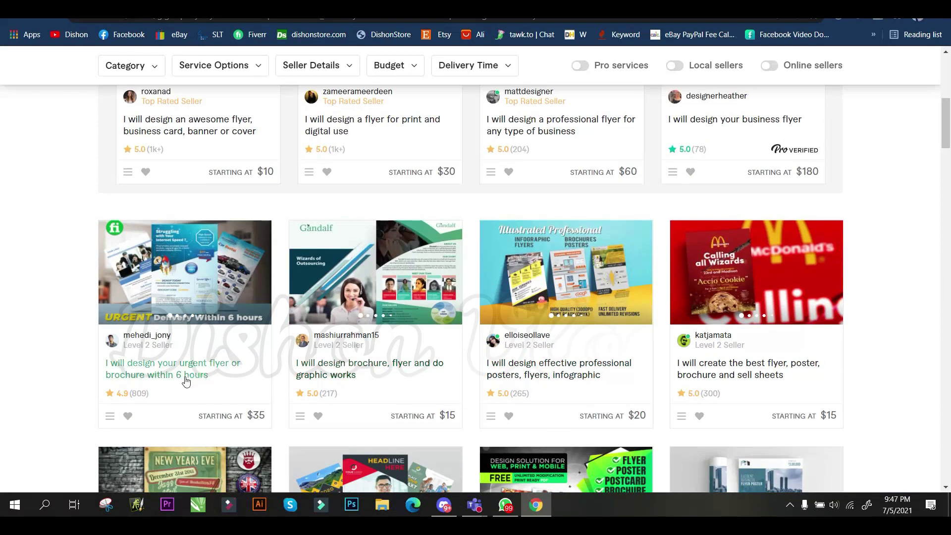
scroll(181, 310, "down", 1)
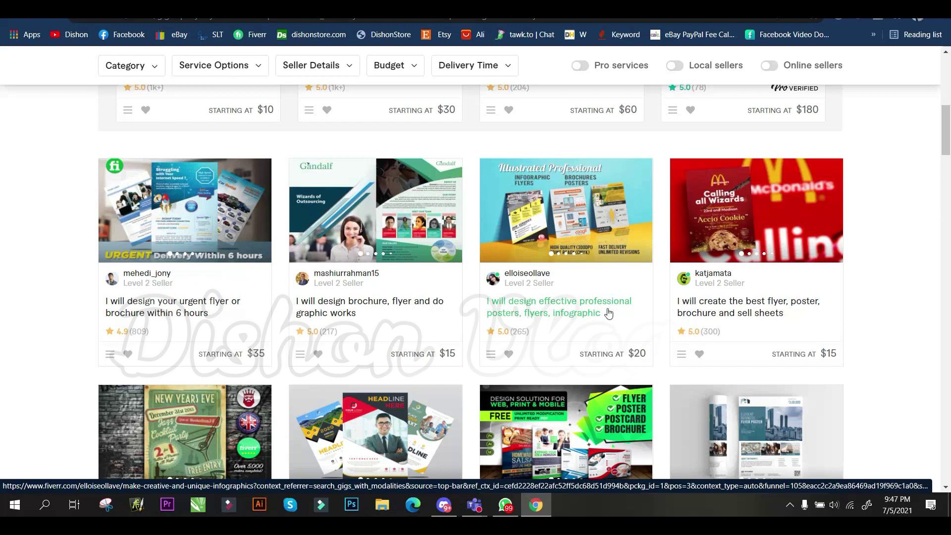
scroll(608, 312, "down", 5)
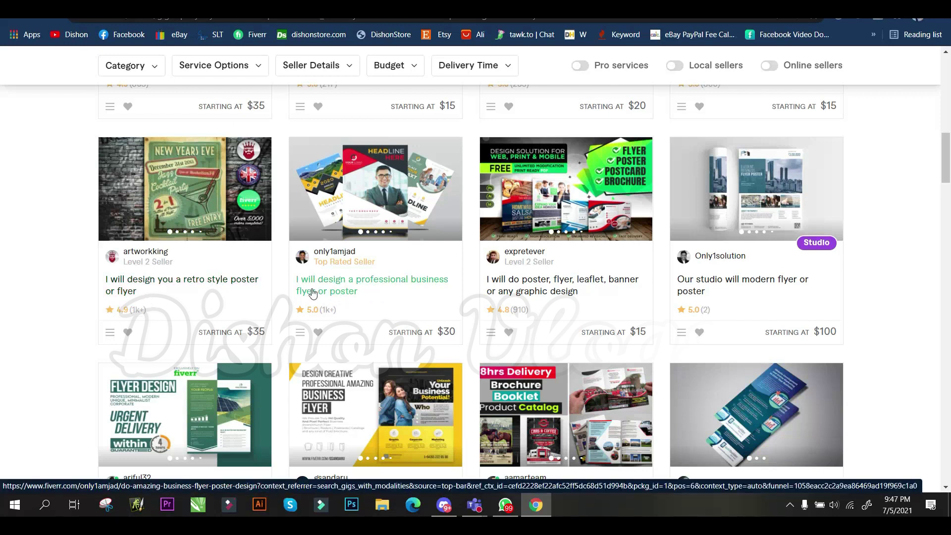
scroll(421, 228, "down", 5)
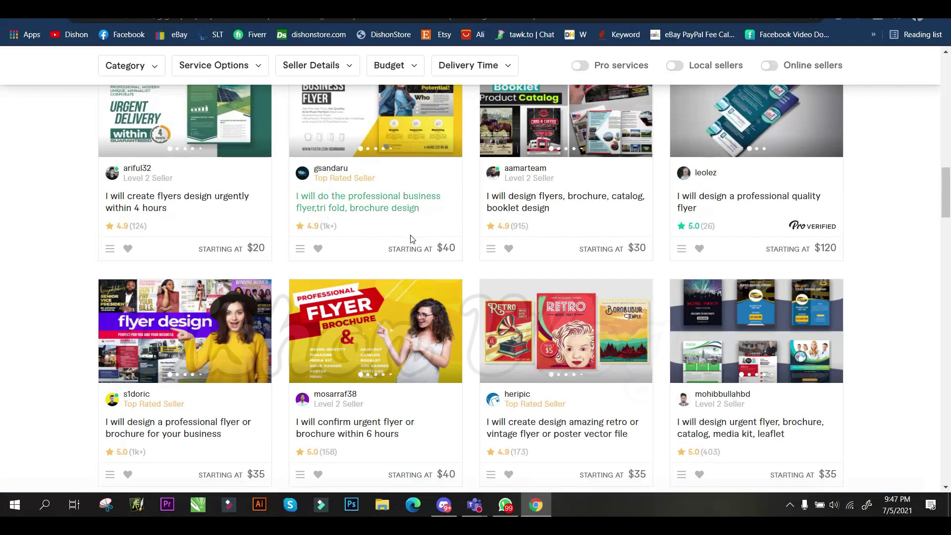
scroll(411, 239, "down", 5)
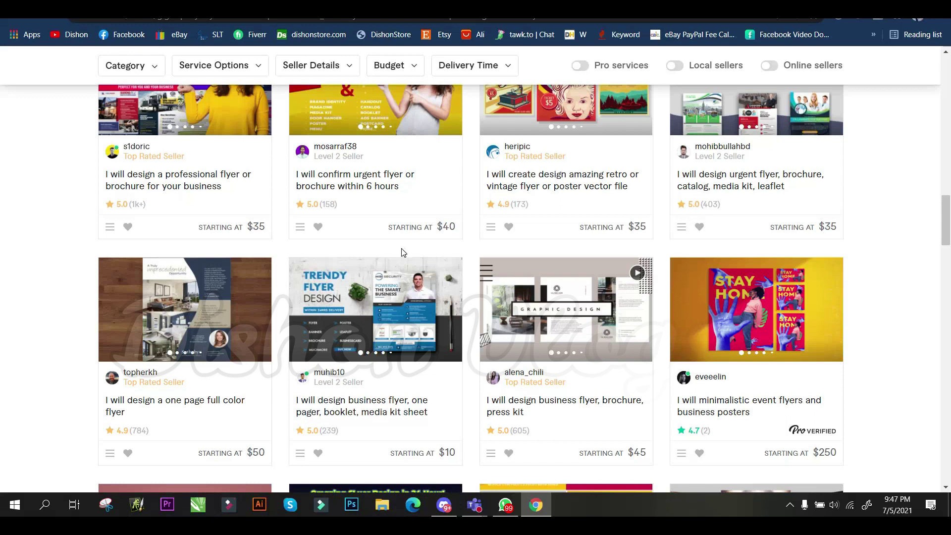
mouse_move(375, 309)
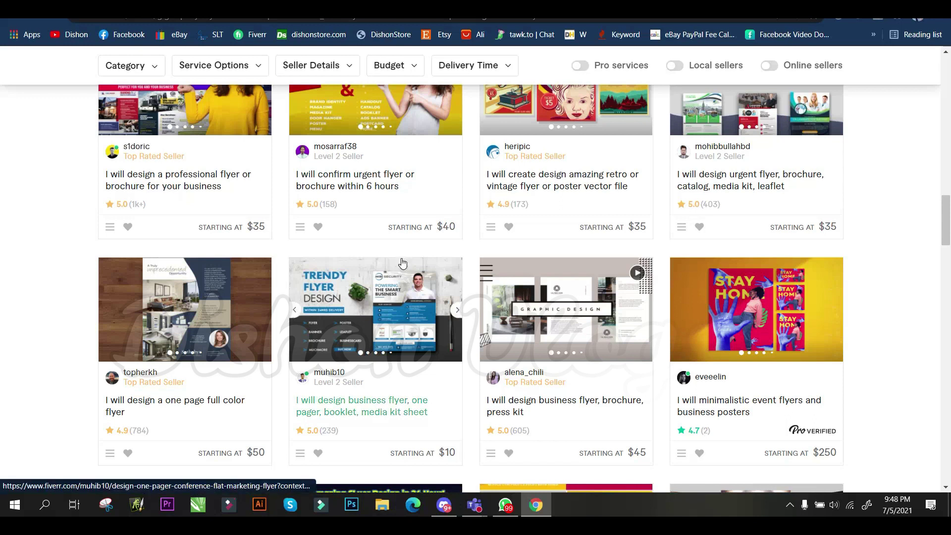
scroll(400, 268, "up", 1)
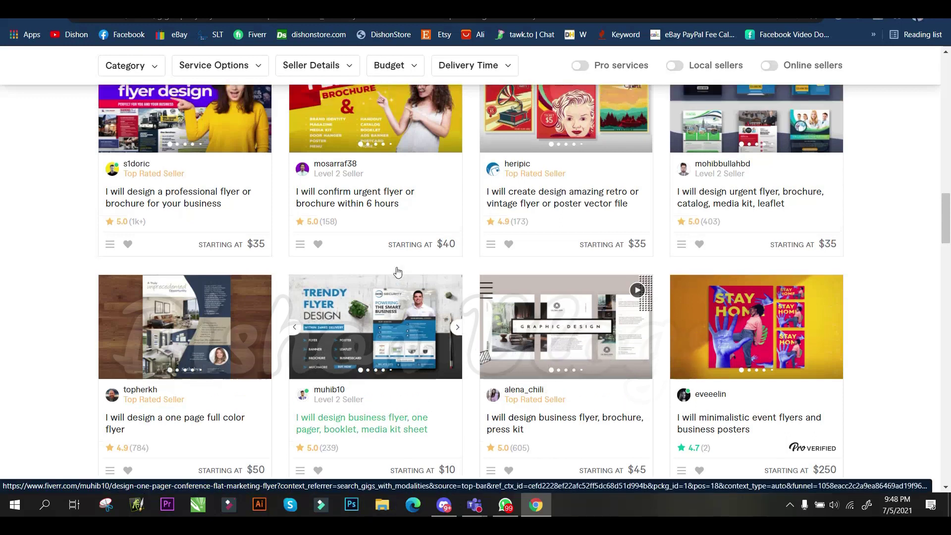
scroll(400, 269, "up", 4)
scroll(397, 269, "up", 5)
scroll(398, 269, "up", 10)
scroll(399, 265, "up", 1)
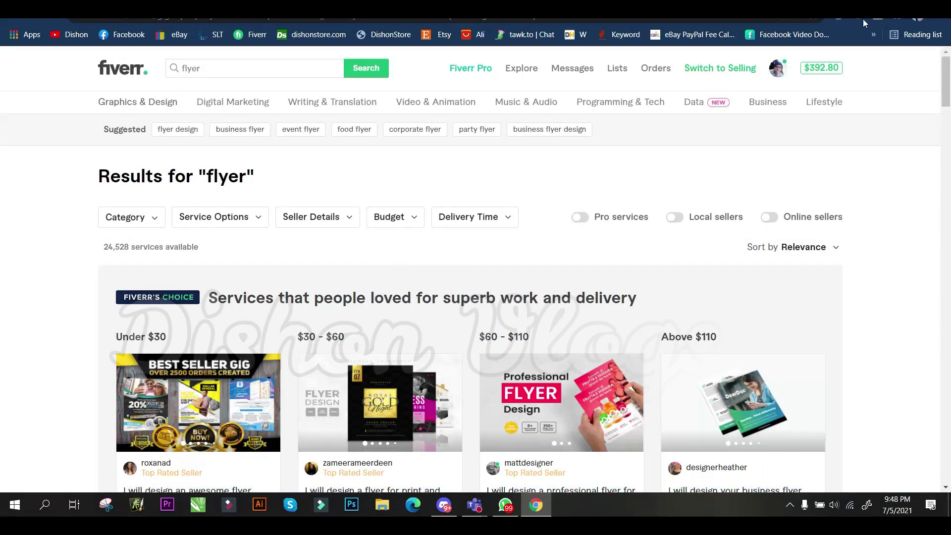
Create a new text document on the desktop, keeping the default name.
key("super+d")
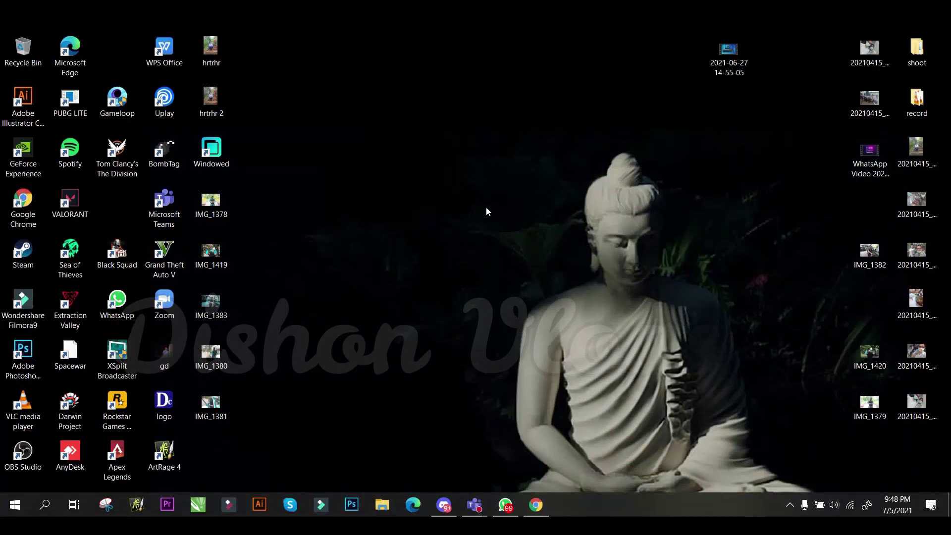
right_click(486, 207)
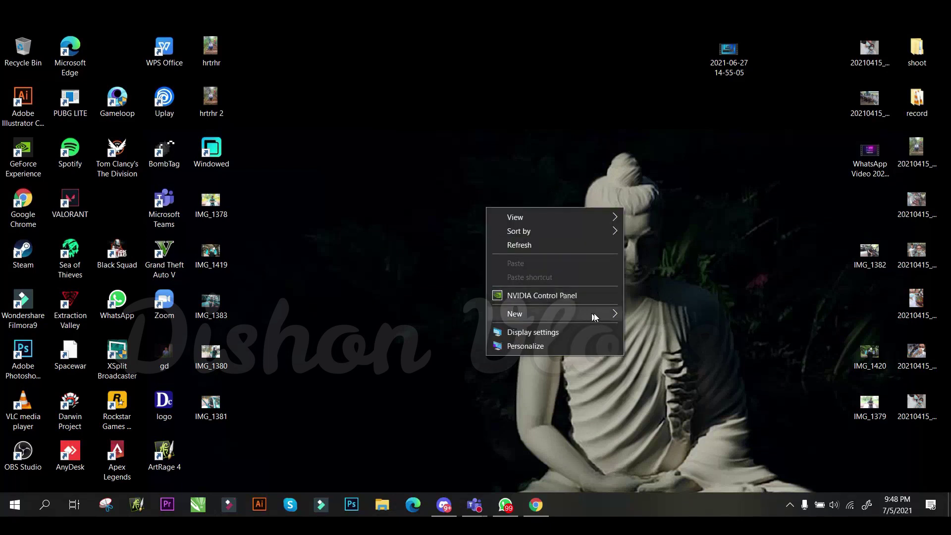
left_click(608, 315)
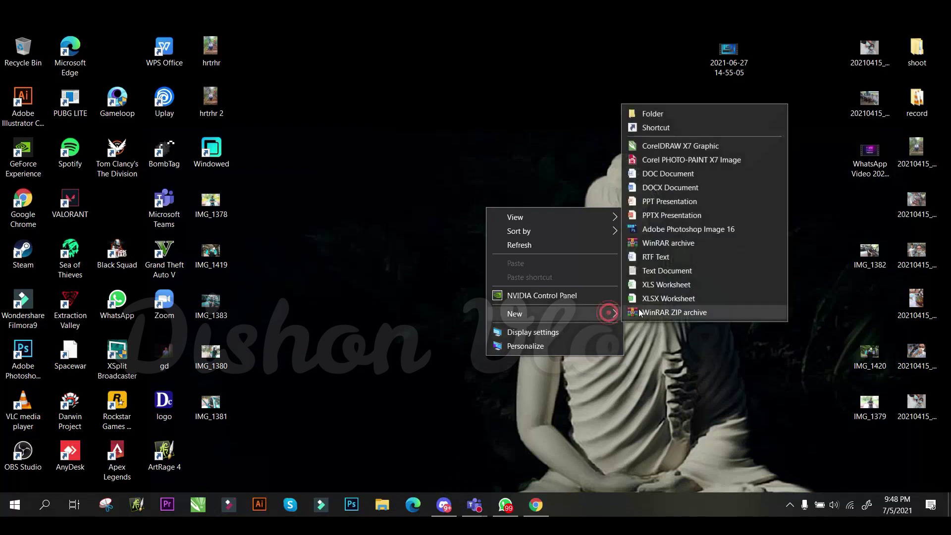
left_click(683, 276)
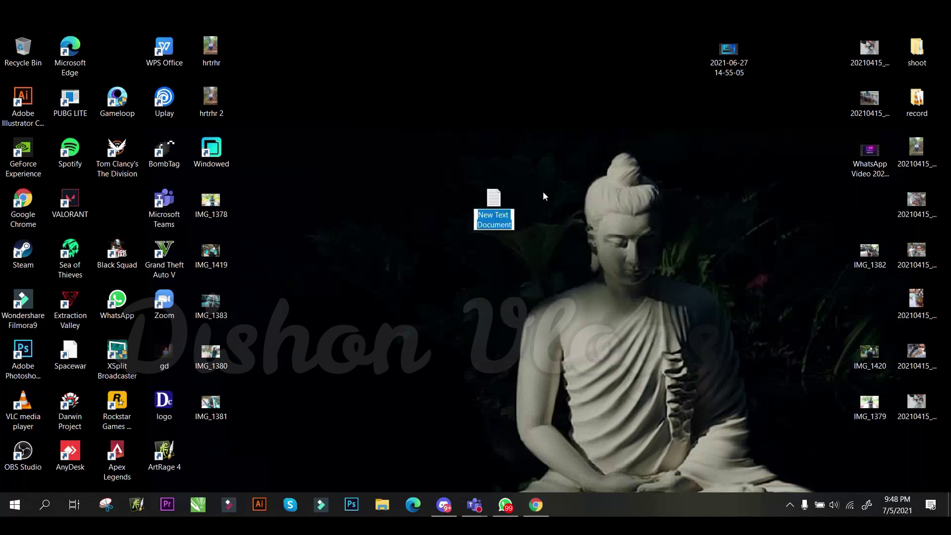
key("Return")
Open the new text document in Notepad, then return to the Fiverr logo gig page.
double_click(495, 203)
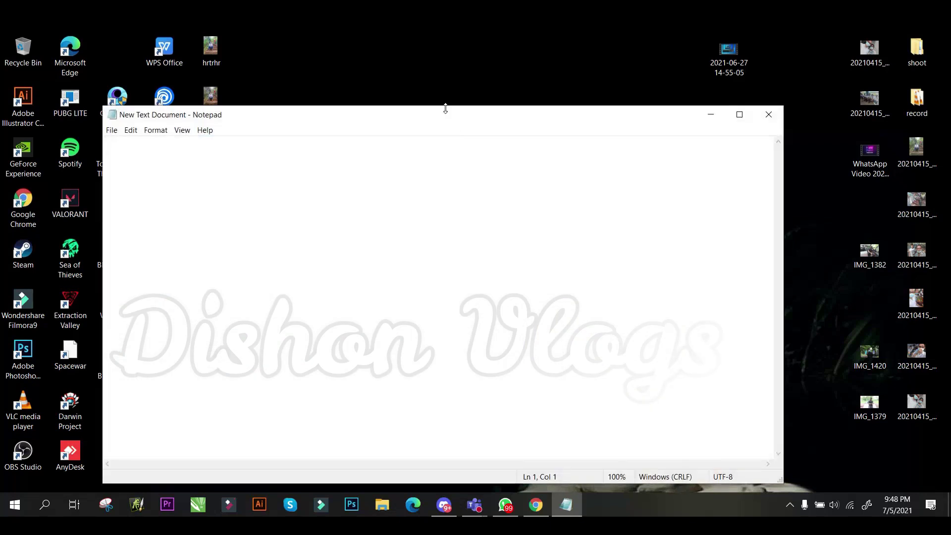
left_click_drag(443, 106, 463, 34)
left_click(233, 92)
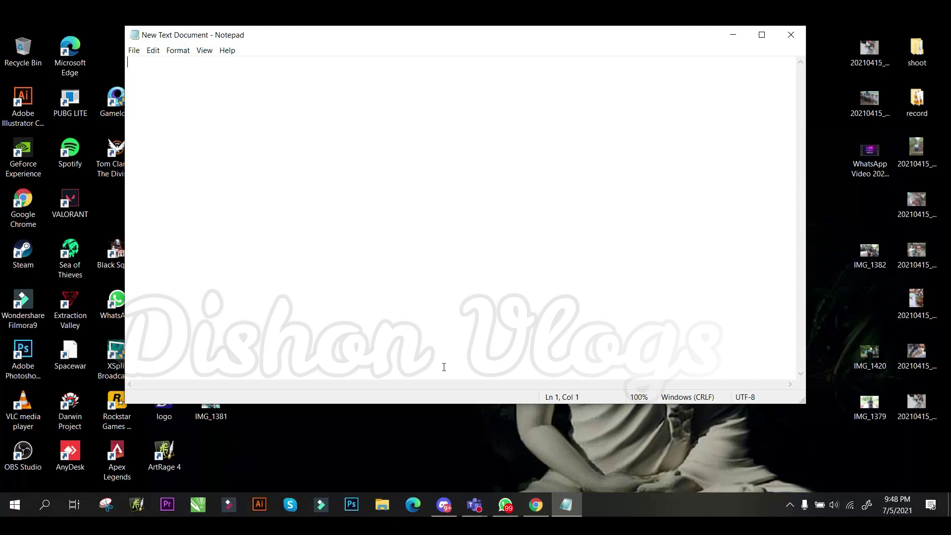
left_click(537, 507)
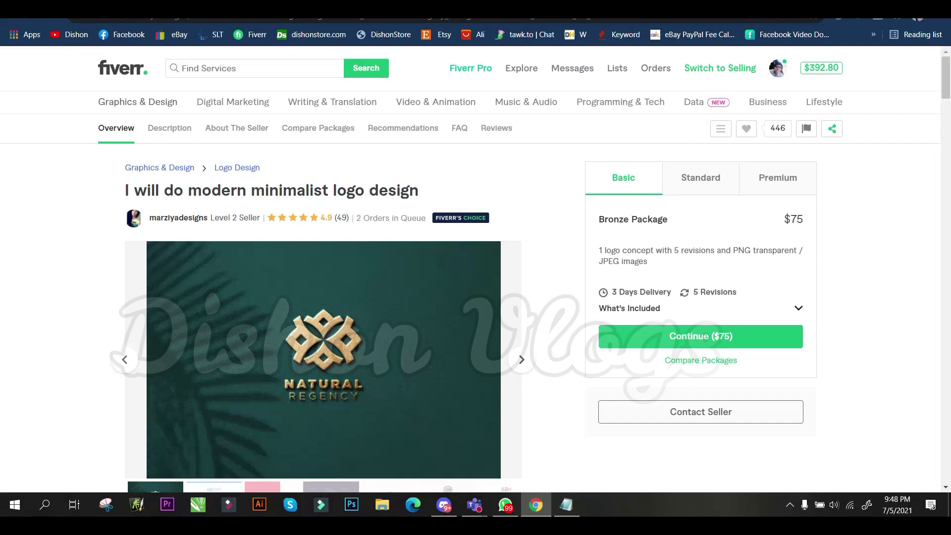
Copy the competitor's gig title and write 'i will do modern minimalist logo design' in Notepad.
left_click_drag(426, 196, 141, 198)
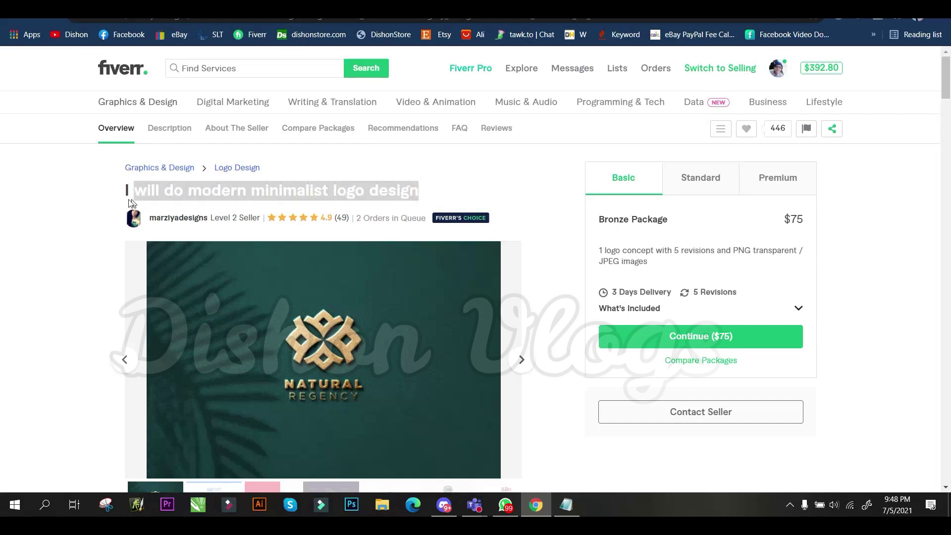
right_click(141, 198)
left_click(166, 208)
left_click(334, 226)
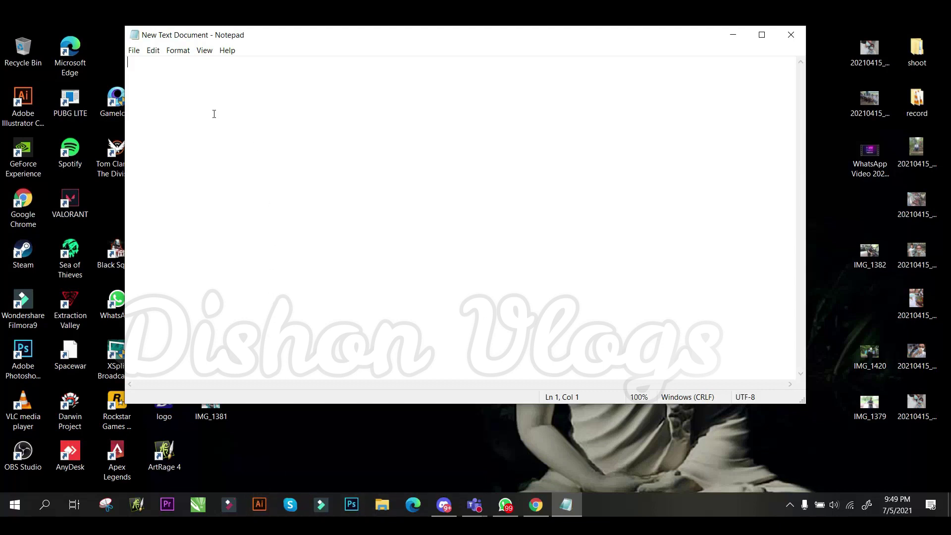
type("will do modern minimalist logo design")
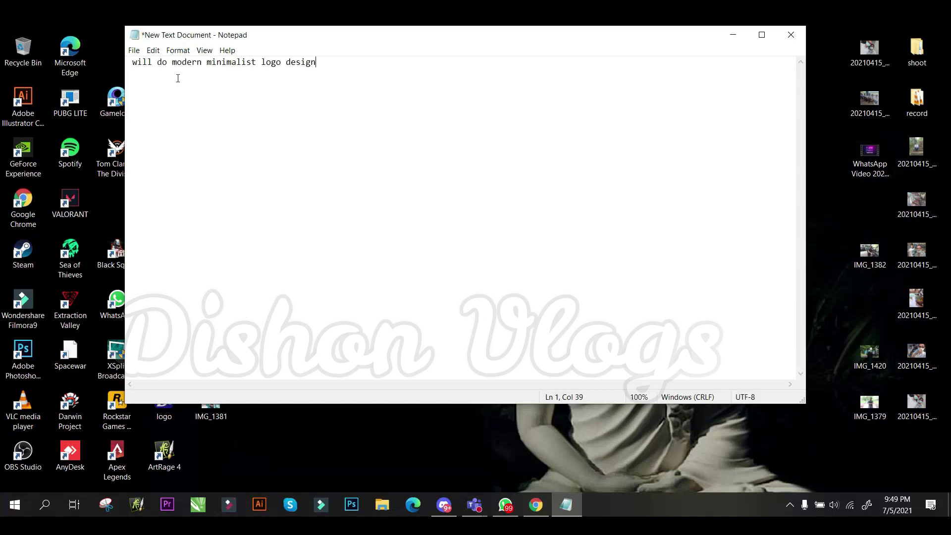
left_click(135, 74)
type("i")
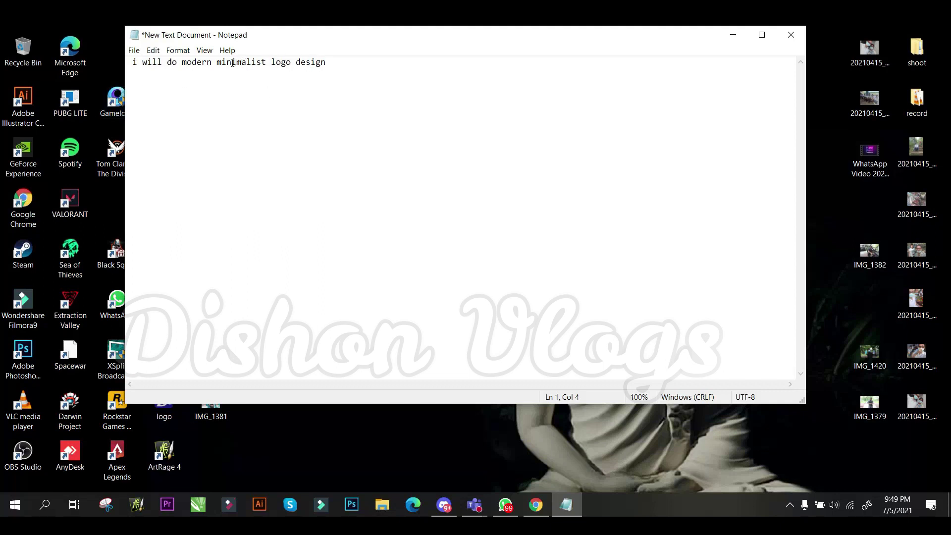
left_click(213, 63)
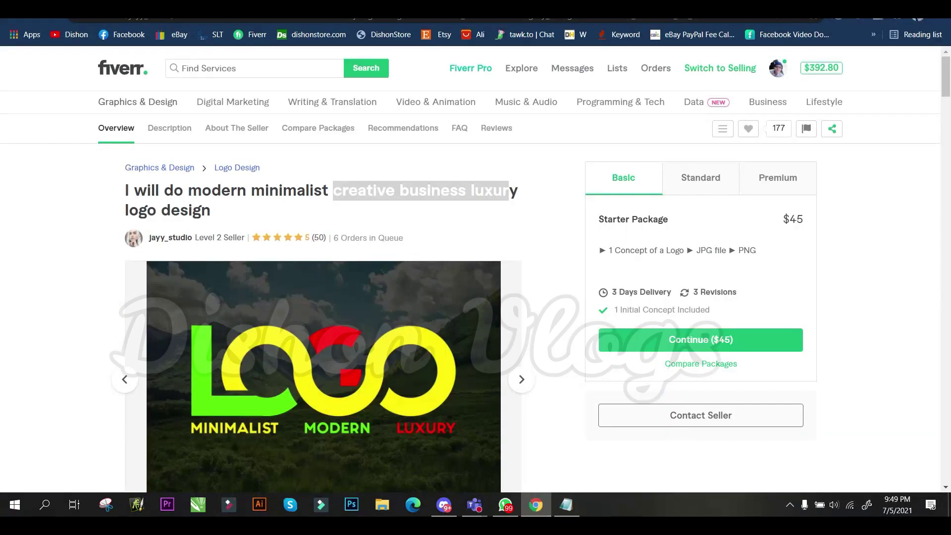
Switch to the other competitor's logo gig and select its full title.
left_click(381, 15)
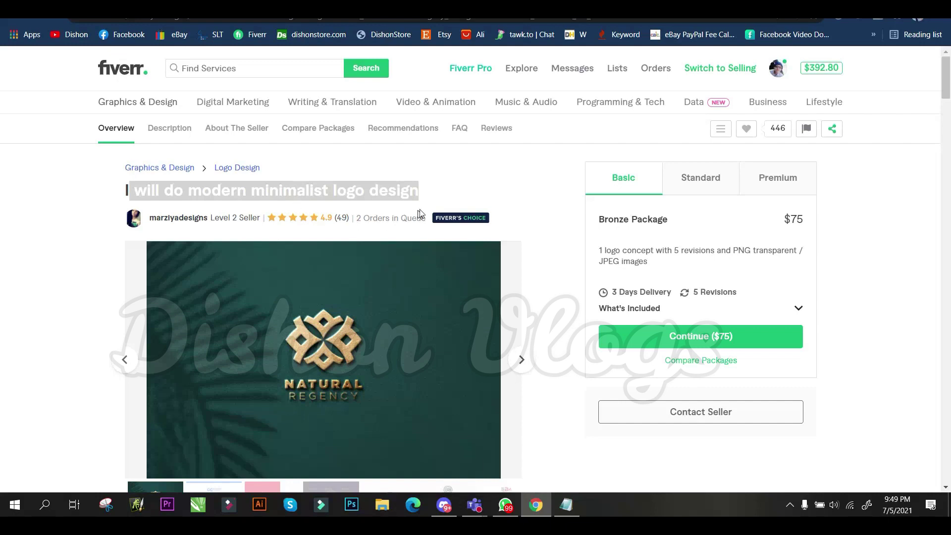
left_click(436, 181)
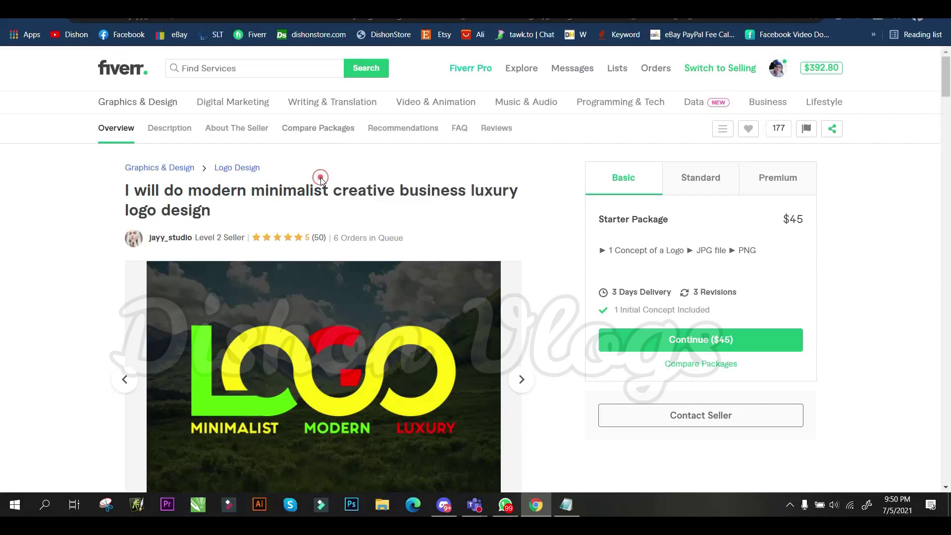
left_click_drag(209, 218, 122, 194)
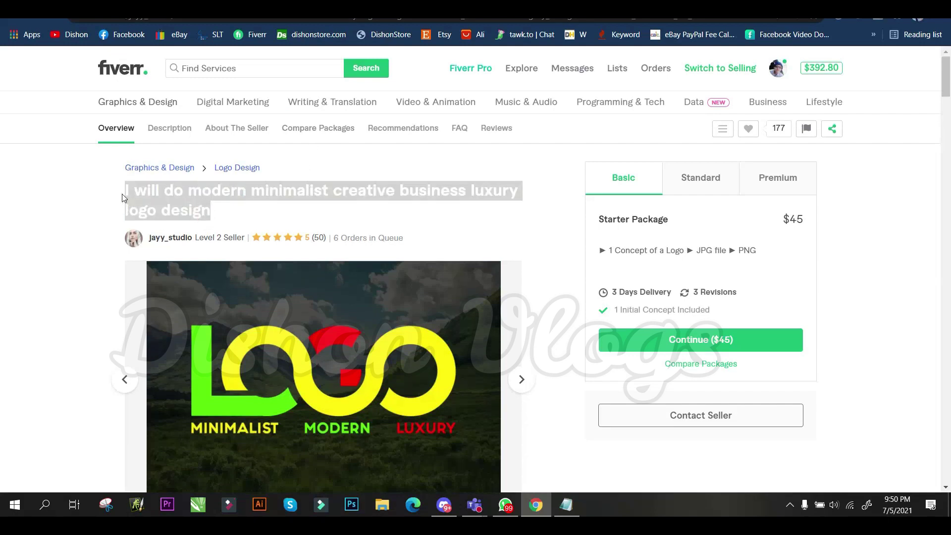
Paste 'I will do modern minimalist creative business luxury logo design' as a new Notepad line.
left_click(566, 505)
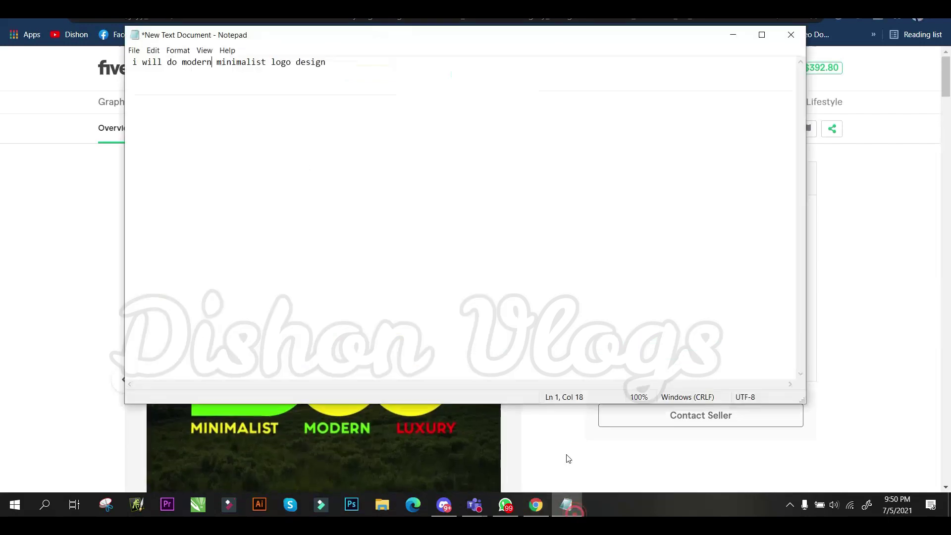
left_click(357, 74)
key("Return")
key("Return")
key("ctrl+v")
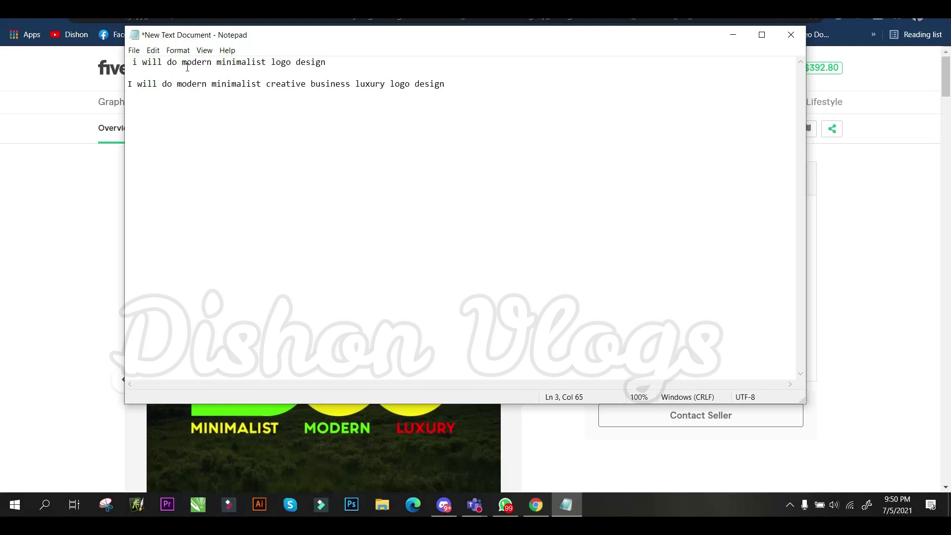
left_click_drag(452, 99, 128, 59)
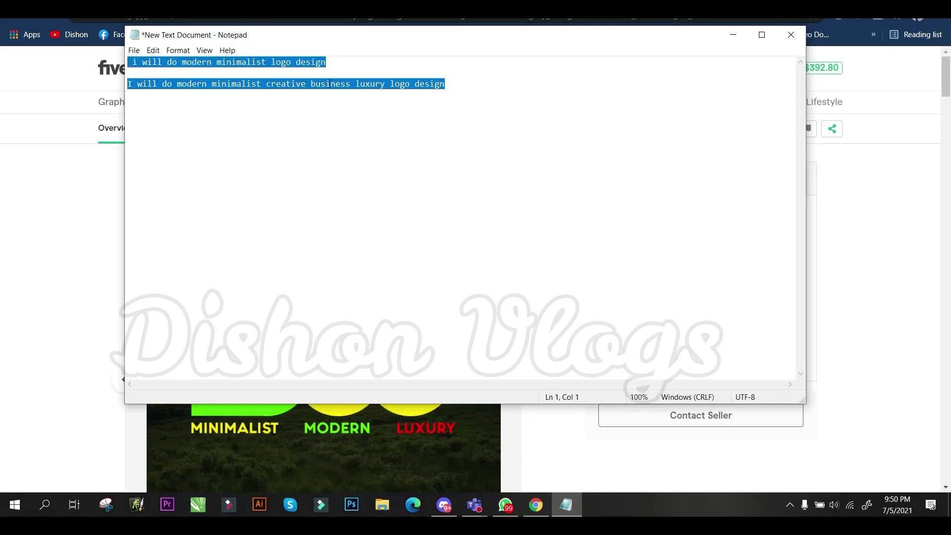
left_click(363, 89)
left_click_drag(492, 92, 110, 91)
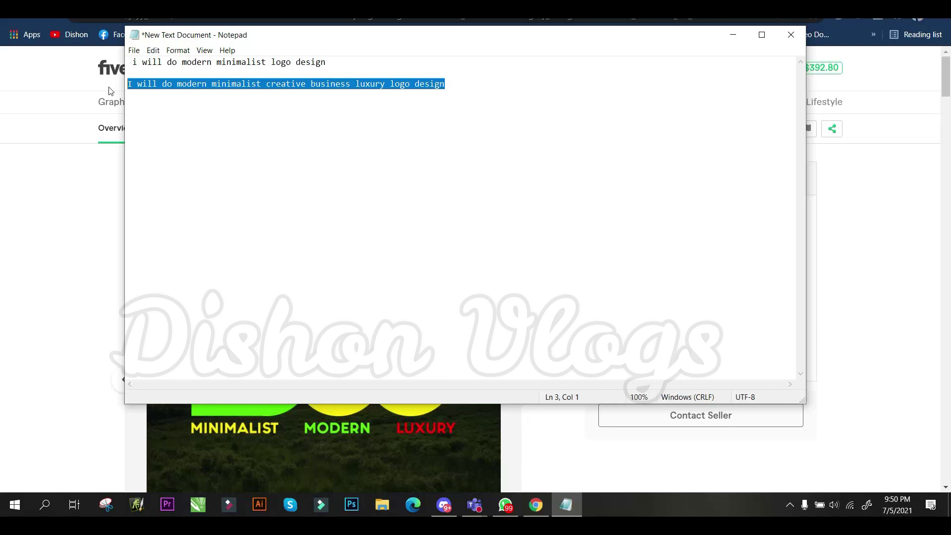
left_click(65, 239)
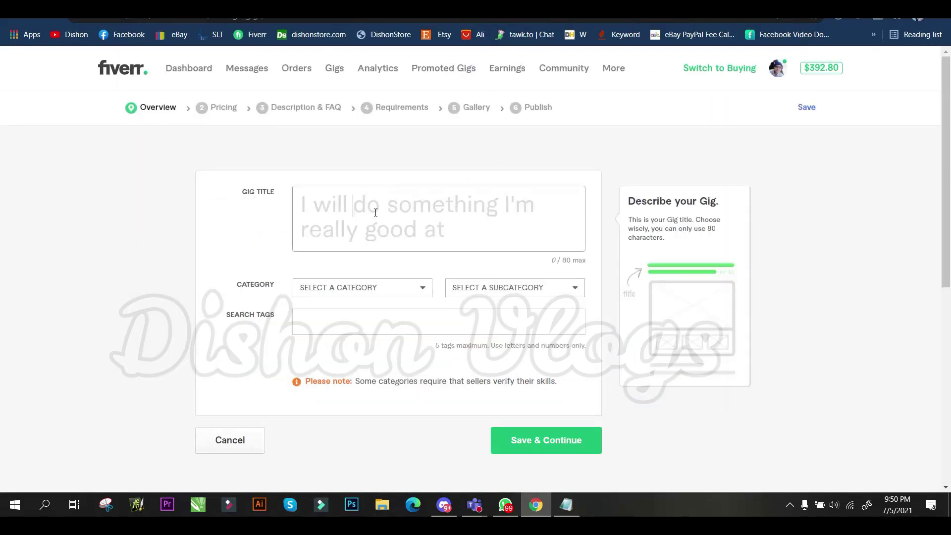
Paste the copied title into Gig Title and delete the duplicated 'I will', leaving 57 characters.
left_click(372, 203)
key("ctrl+v")
scroll(382, 219, "up", 2)
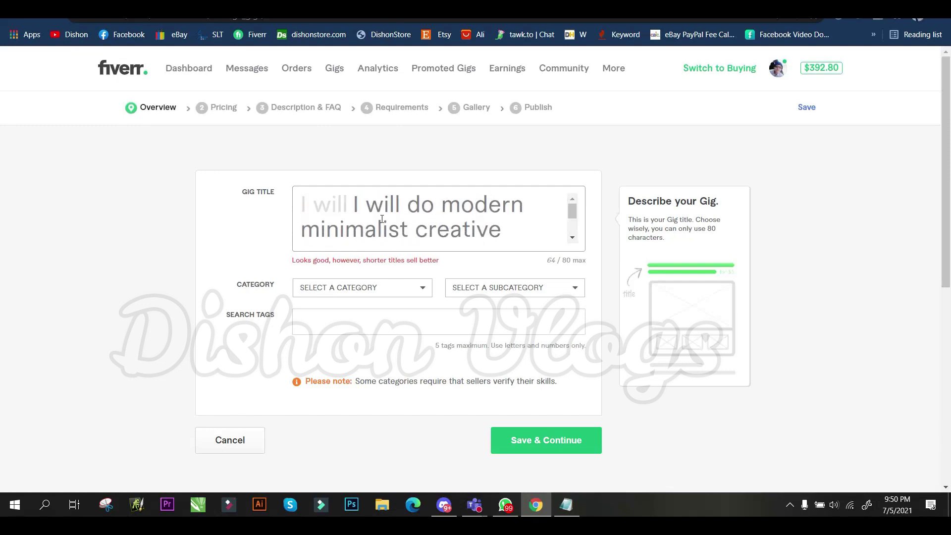
left_click_drag(434, 206, 353, 207)
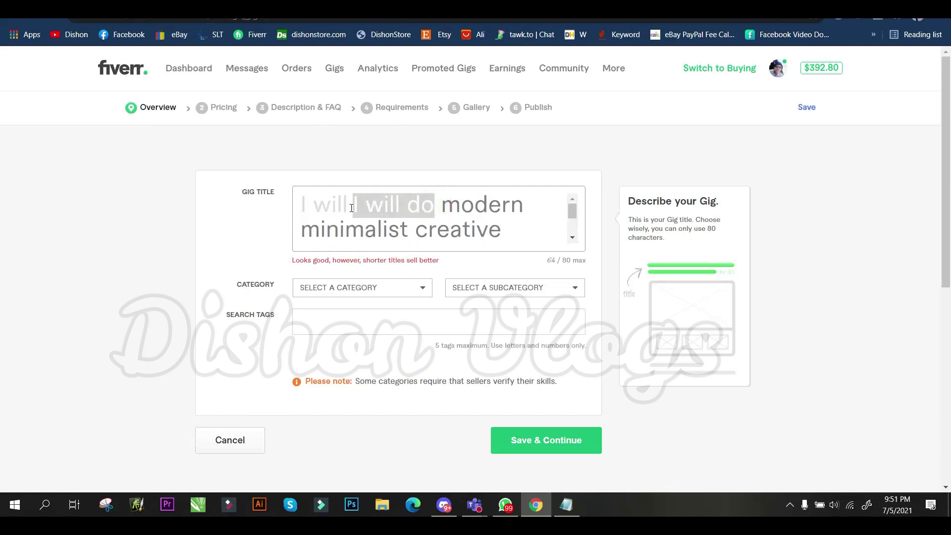
left_click_drag(408, 205, 352, 206)
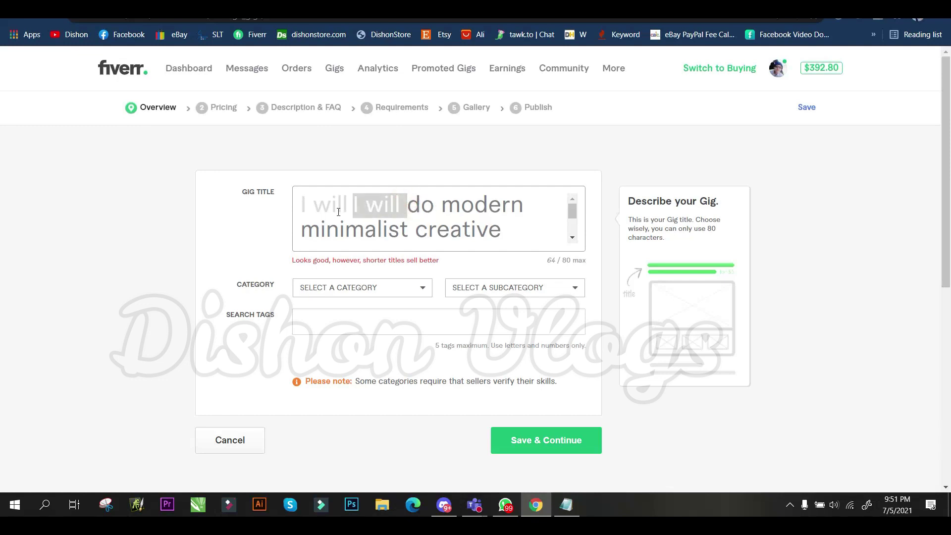
key("BackSpace")
scroll(506, 194, "down", 1)
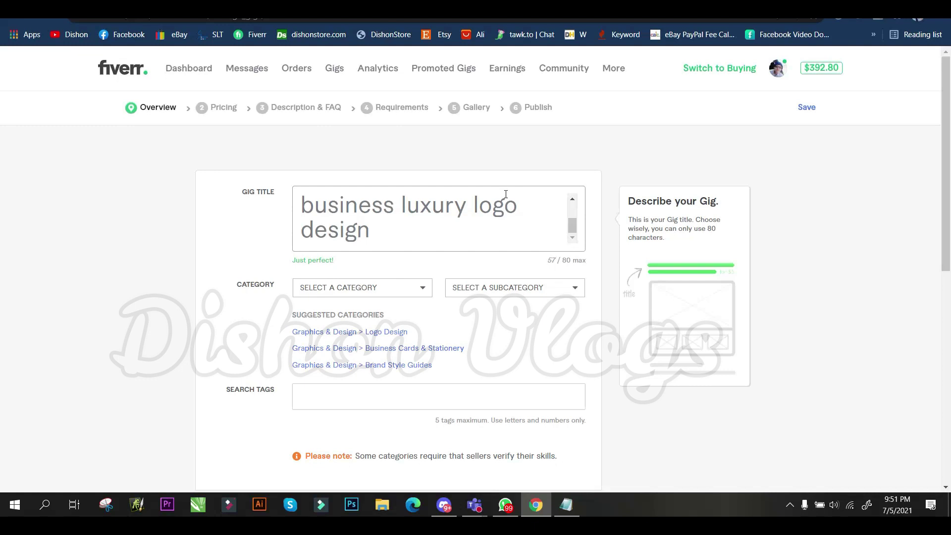
scroll(426, 220, "up", 1)
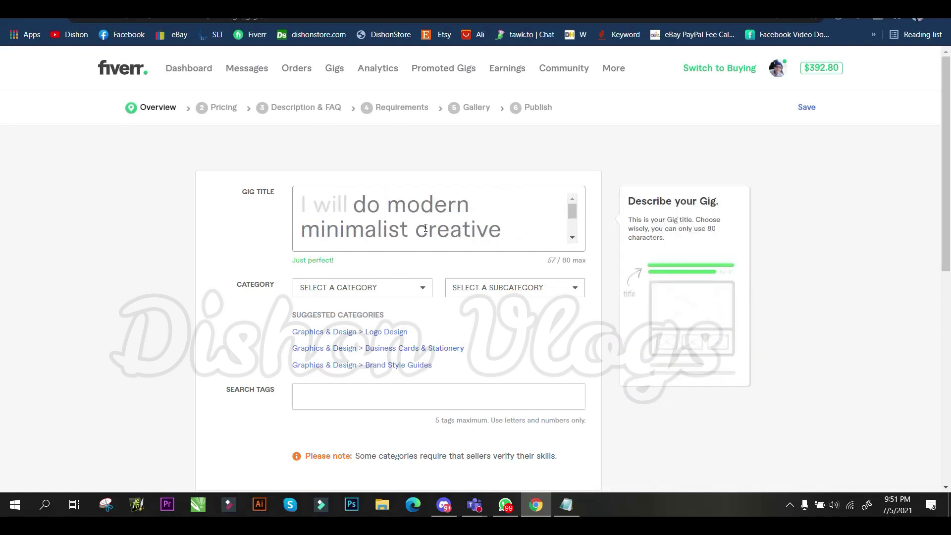
scroll(426, 225, "down", 1)
Check the title notes, then go back to the competitor gig page's search box.
left_click(567, 505)
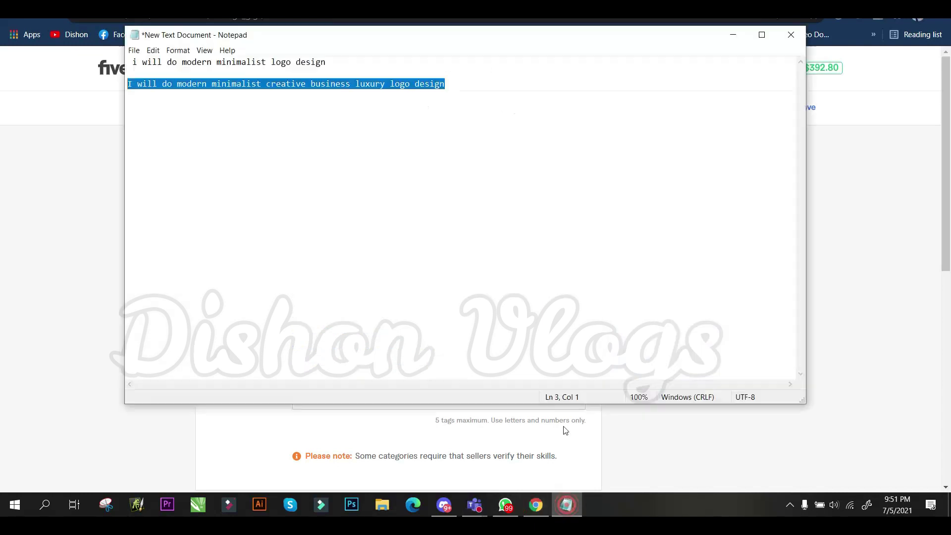
left_click(66, 164)
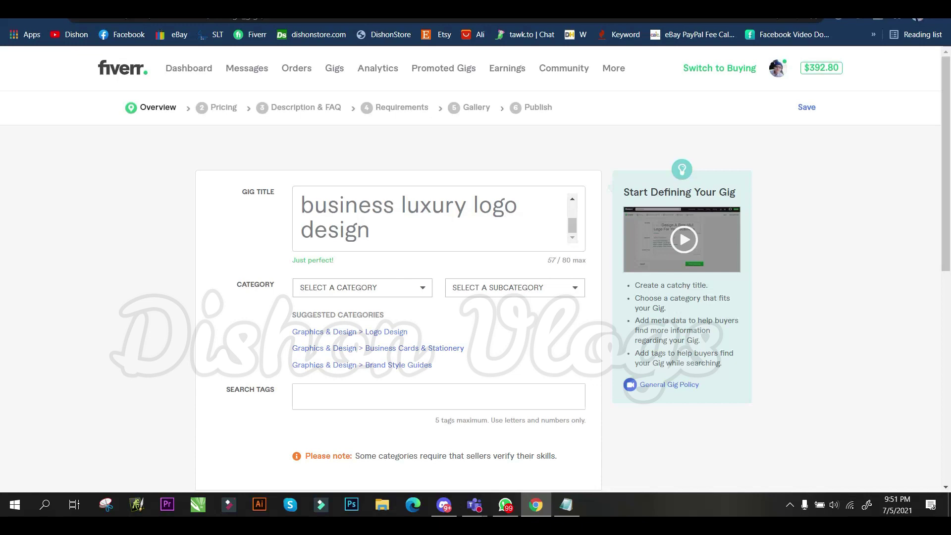
left_click(255, 66)
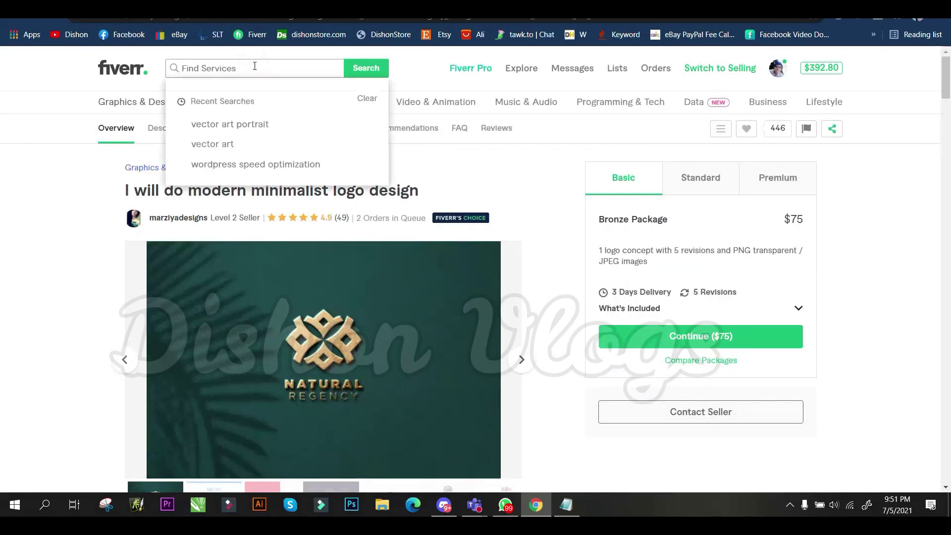
Search for 'logo design' from the suggestions, then try 'web' in the search box and check the notes.
type("logo")
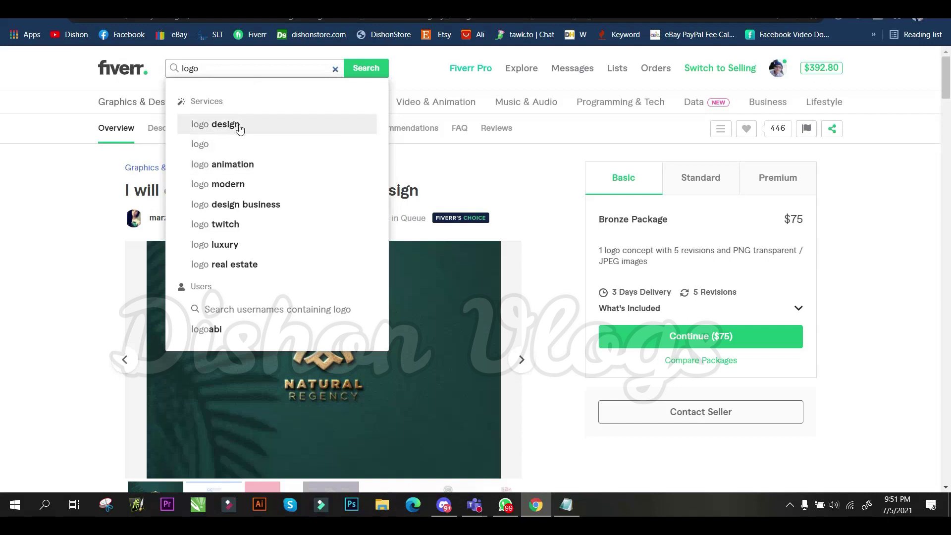
left_click(240, 129)
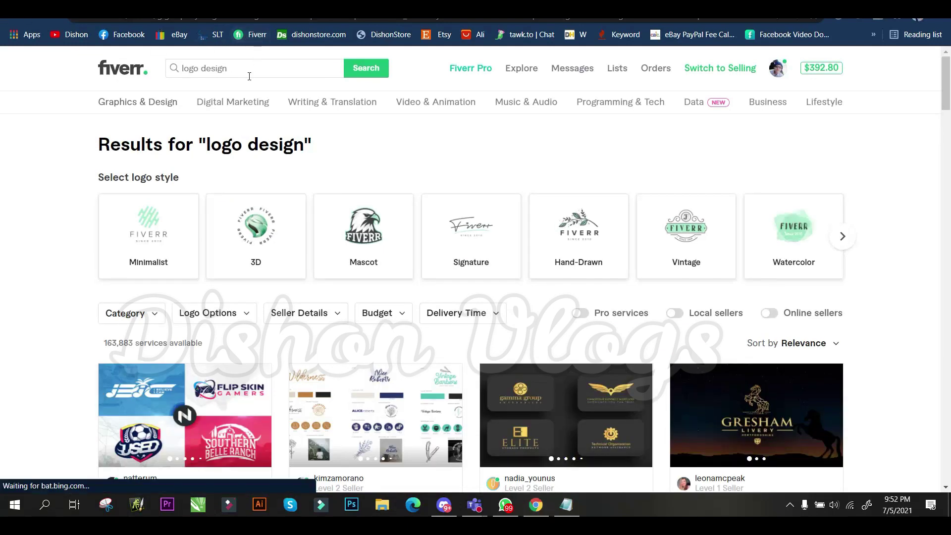
left_click(266, 73)
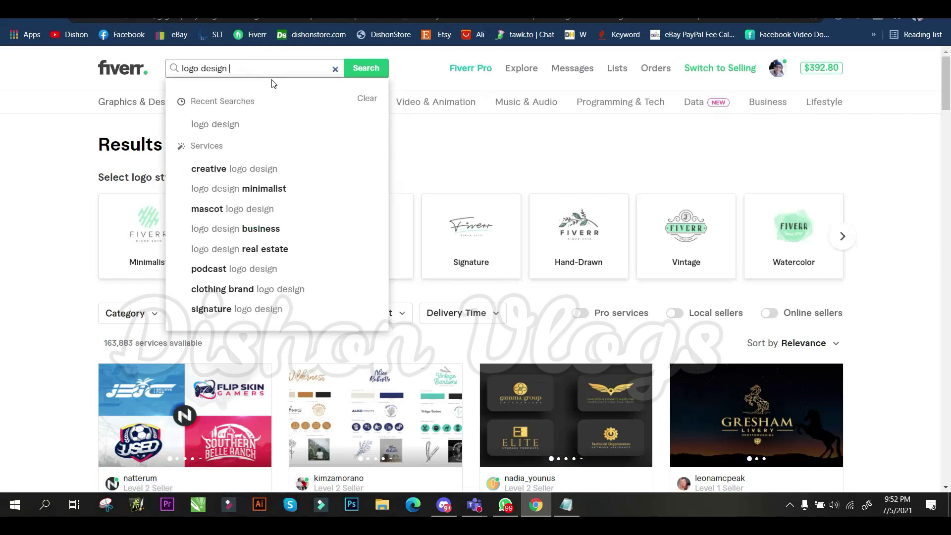
left_click_drag(248, 72, 180, 84)
type("web d")
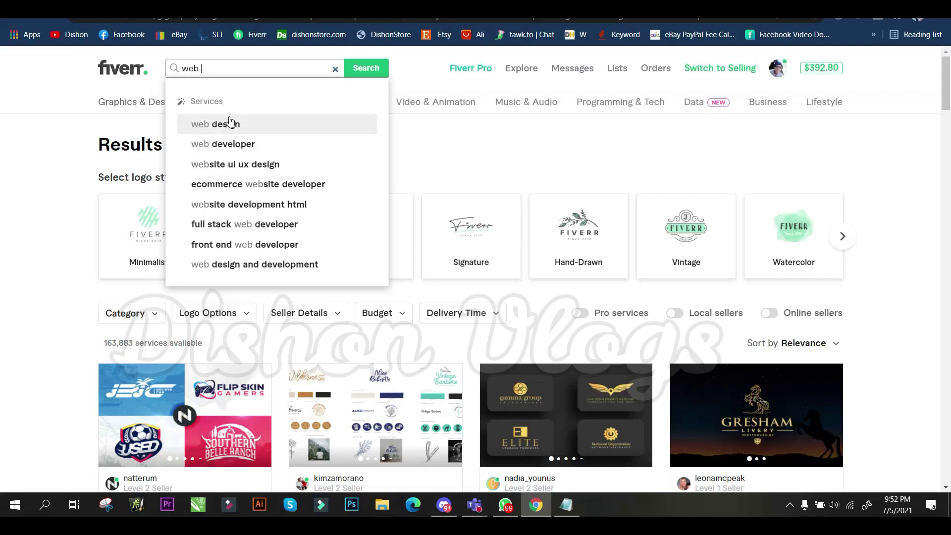
key("BackSpace")
key("BackSpace")
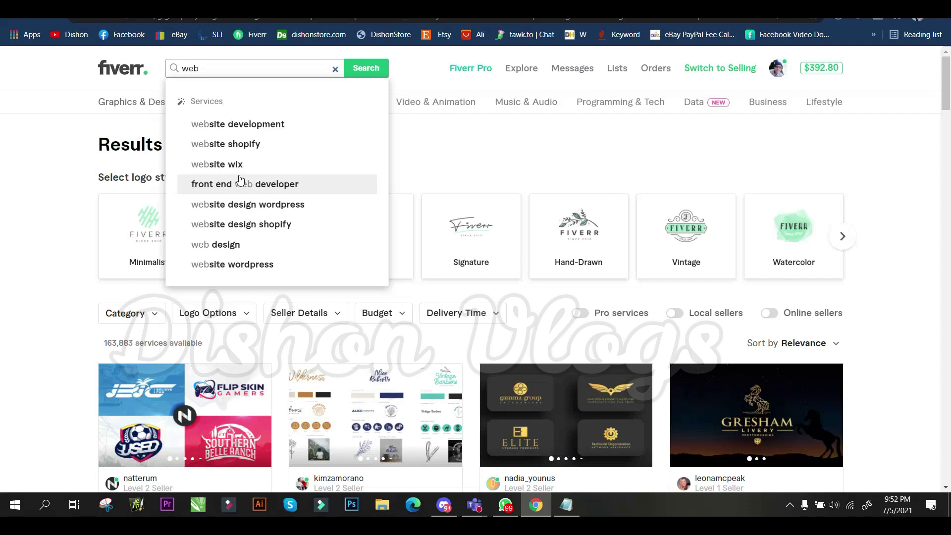
left_click(566, 504)
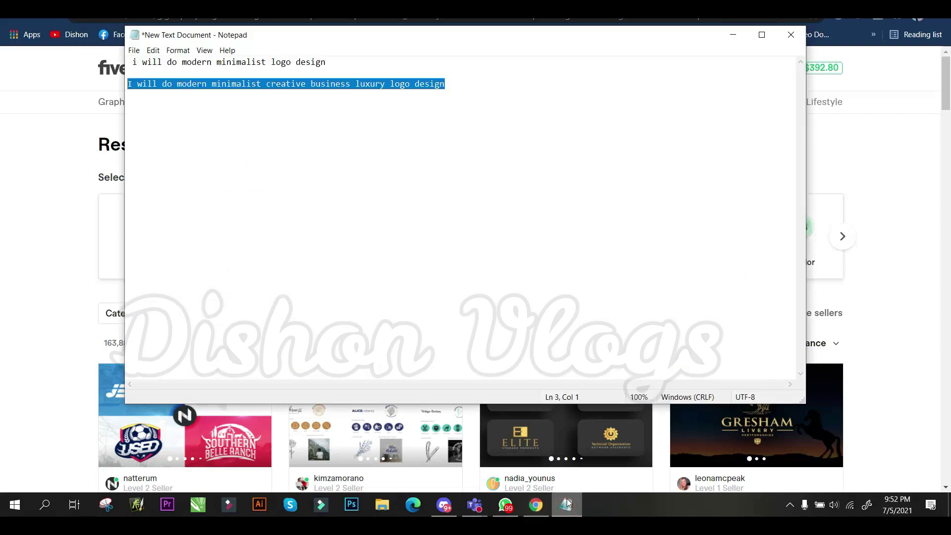
left_click(22, 178)
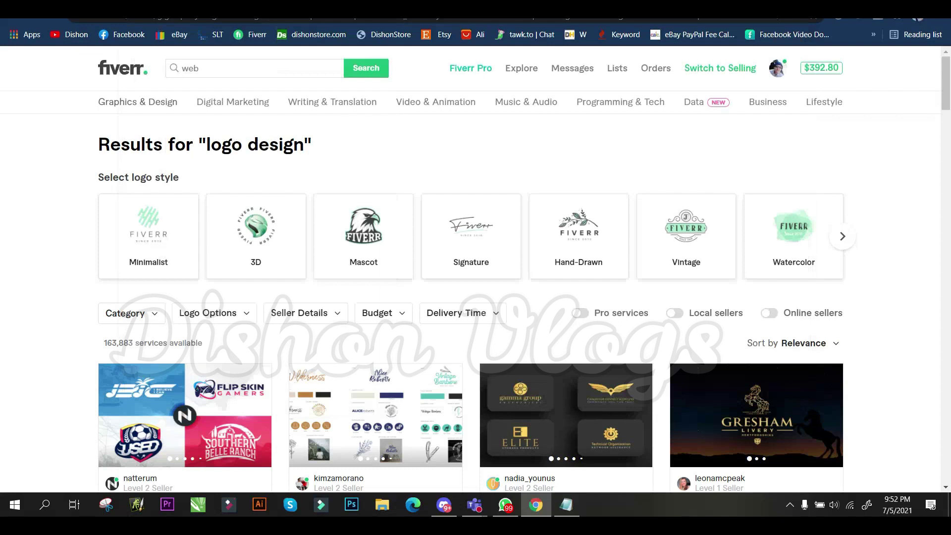
Paste the title into the Gig Title field again.
left_click(474, 203)
key("ctrl+v")
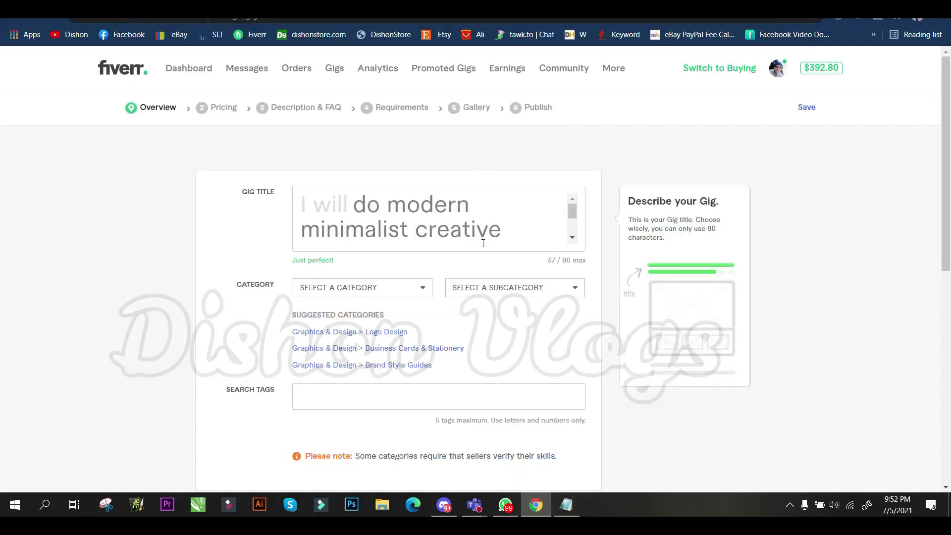
scroll(483, 229, "down", 2)
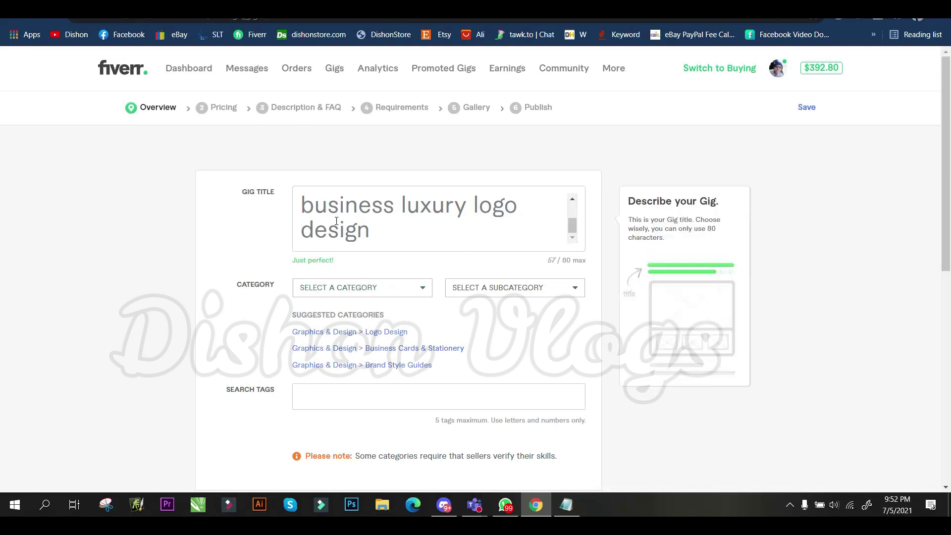
left_click_drag(242, 193, 273, 198)
mouse_move(350, 332)
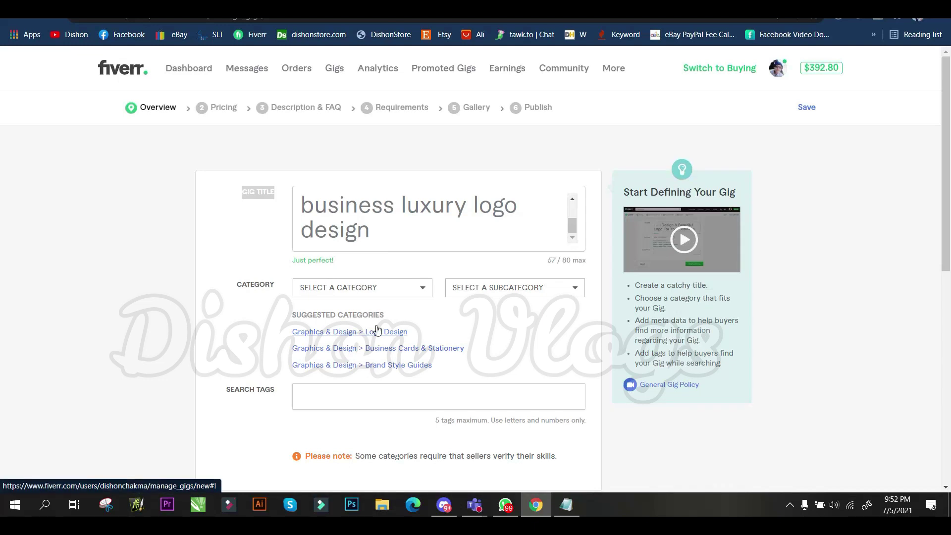
Select and deselect text in the title notes, then return to the gig Overview form.
left_click(566, 504)
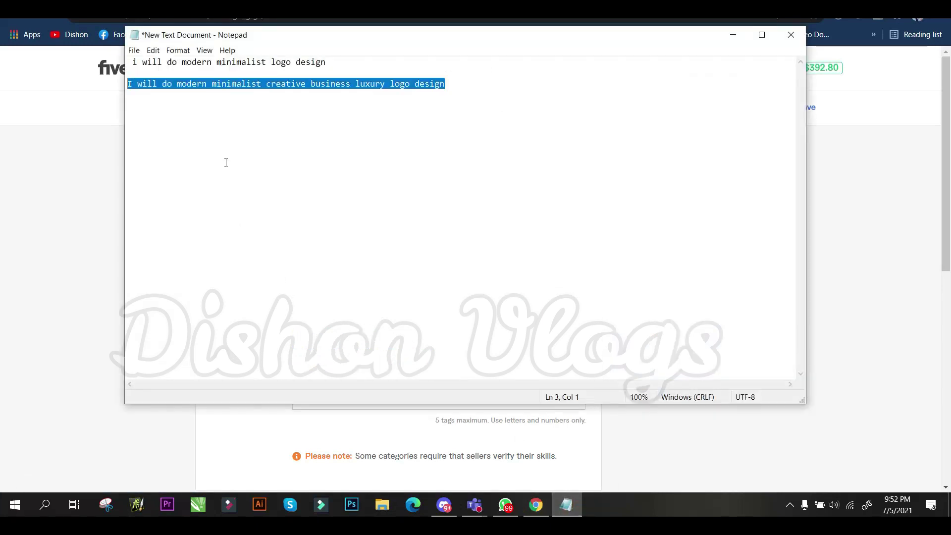
left_click_drag(326, 85, 188, 105)
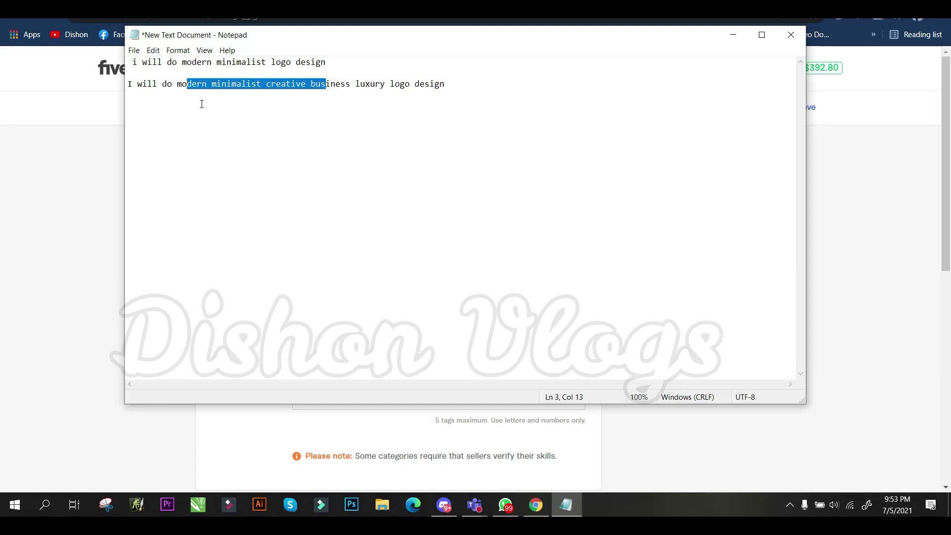
left_click(197, 97)
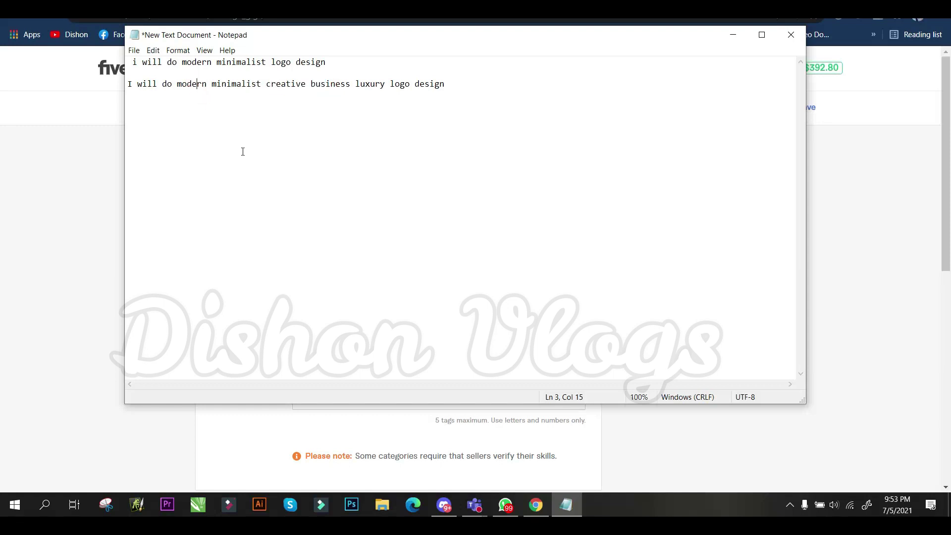
left_click(58, 191)
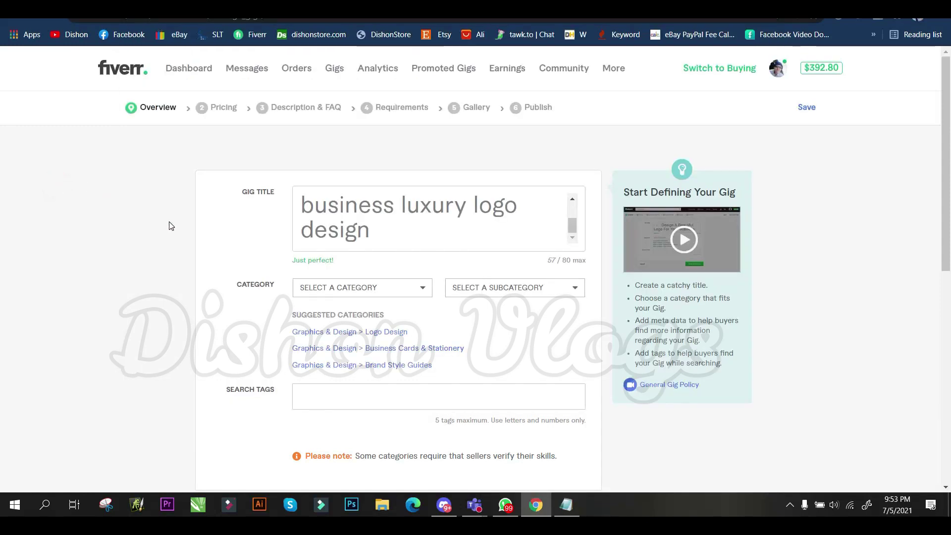
Set the gig category to Graphics & Design.
scroll(392, 306, "down", 2)
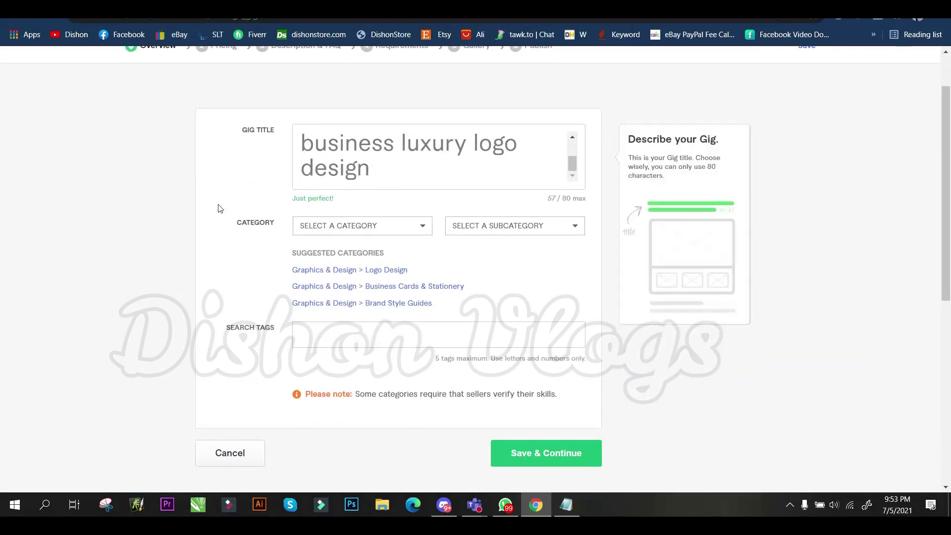
left_click(346, 228)
scroll(379, 268, "down", 2)
scroll(382, 337, "up", 2)
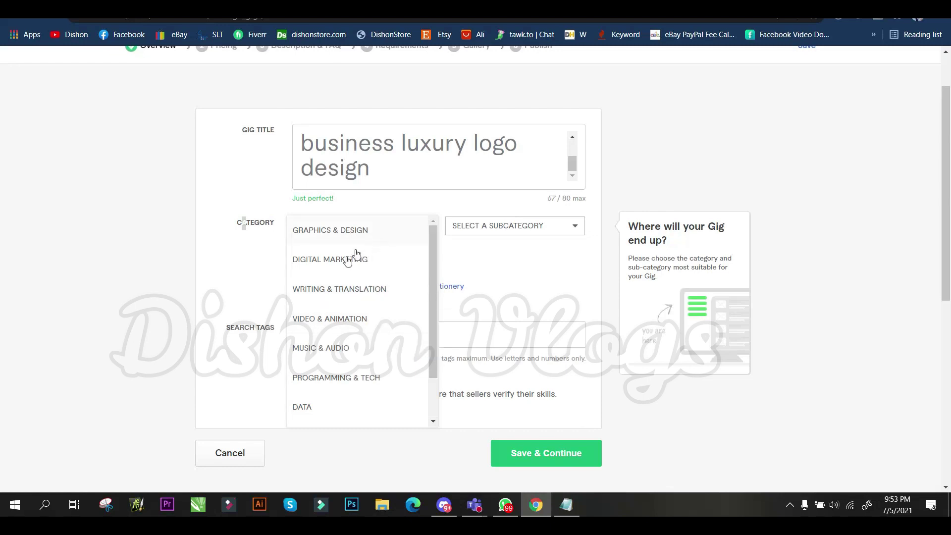
scroll(355, 258, "down", 2)
scroll(345, 310, "up", 2)
scroll(371, 258, "up", 1)
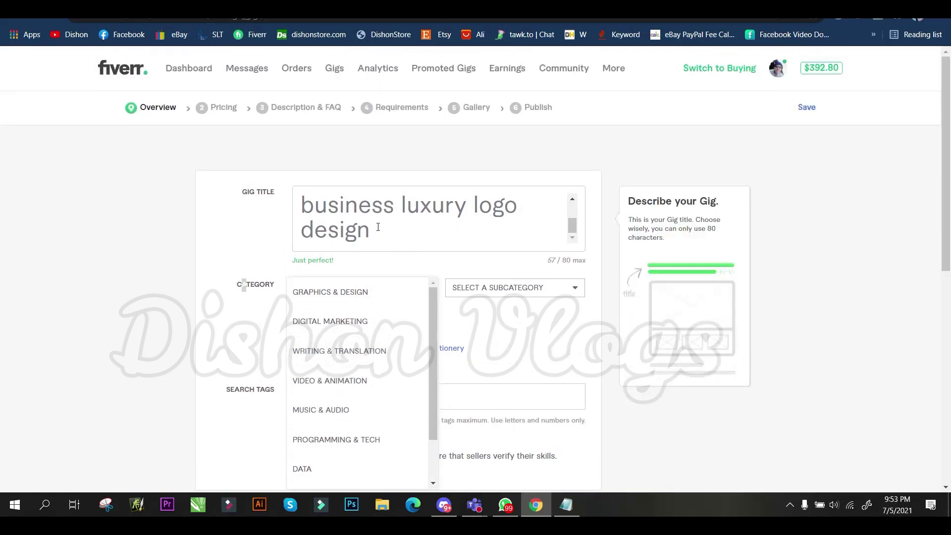
scroll(442, 218, "down", 1)
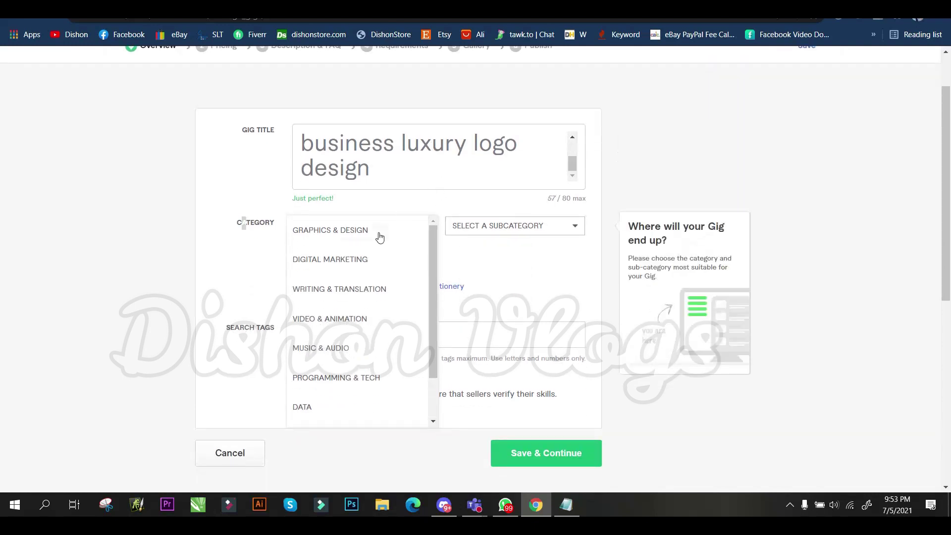
scroll(453, 173, "up", 1)
scroll(453, 174, "down", 1)
left_click(359, 232)
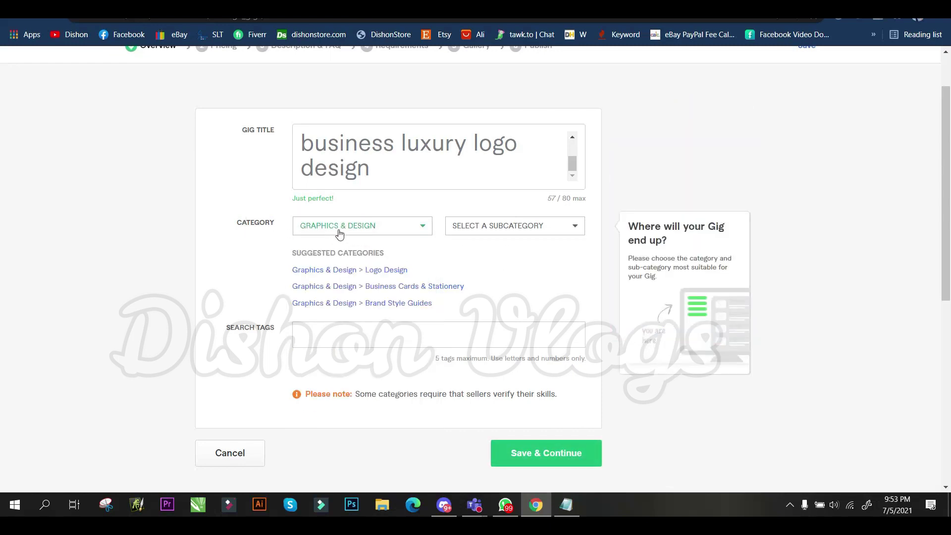
left_click(352, 229)
scroll(367, 304, "down", 3)
left_click(133, 249)
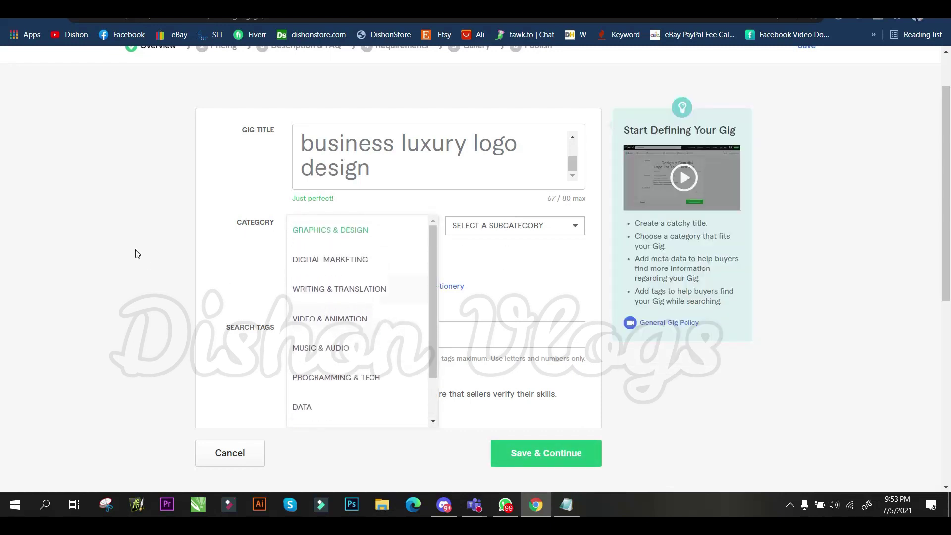
Choose Logo Design as the gig subcategory.
left_click(514, 230)
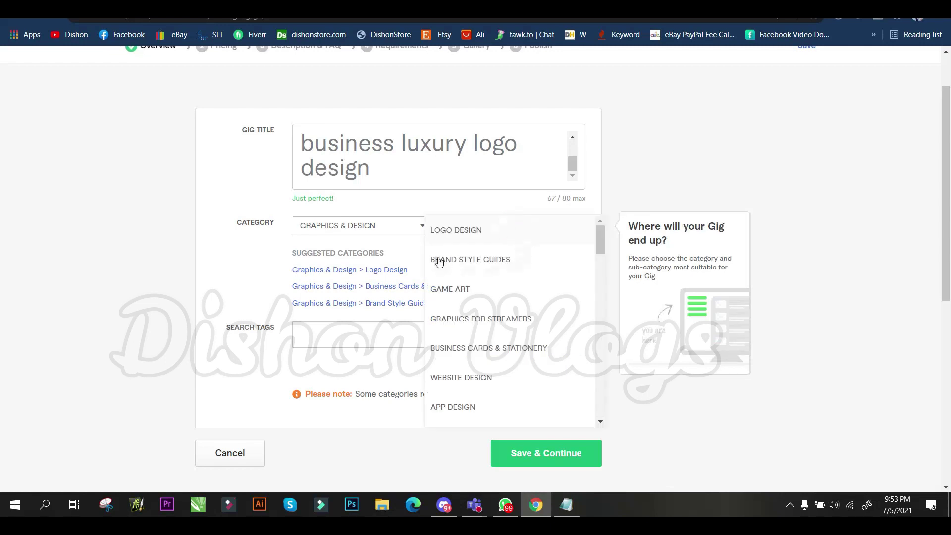
scroll(487, 274, "down", 2)
scroll(487, 274, "up", 2)
scroll(491, 275, "down", 2)
scroll(493, 277, "down", 3)
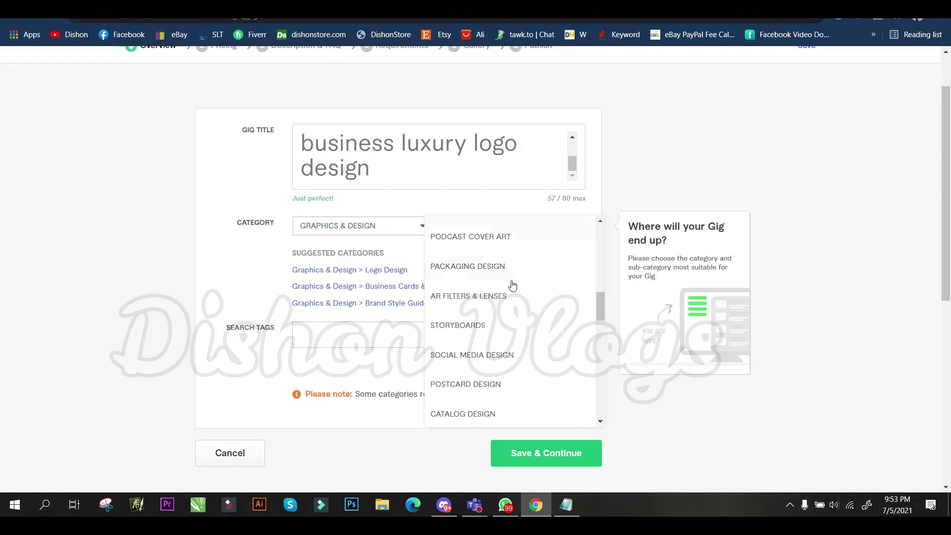
scroll(510, 287, "down", 3)
scroll(513, 295, "down", 2)
scroll(511, 327, "down", 2)
scroll(509, 316, "up", 1)
scroll(510, 307, "up", 3)
scroll(505, 299, "up", 4)
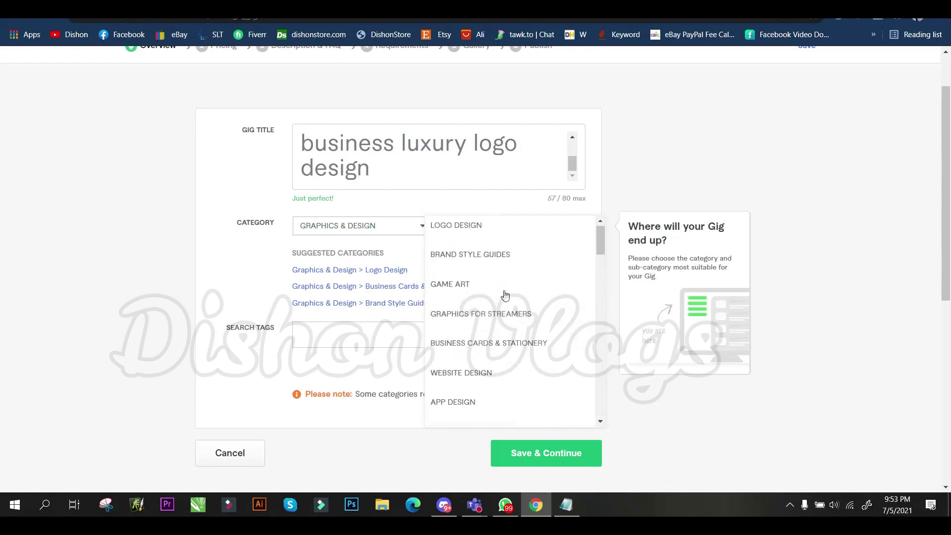
scroll(501, 282, "down", 3)
scroll(503, 293, "down", 3)
scroll(503, 299, "down", 3)
scroll(485, 347, "down", 1)
scroll(481, 366, "down", 4)
scroll(492, 352, "down", 1)
scroll(471, 291, "up", 6)
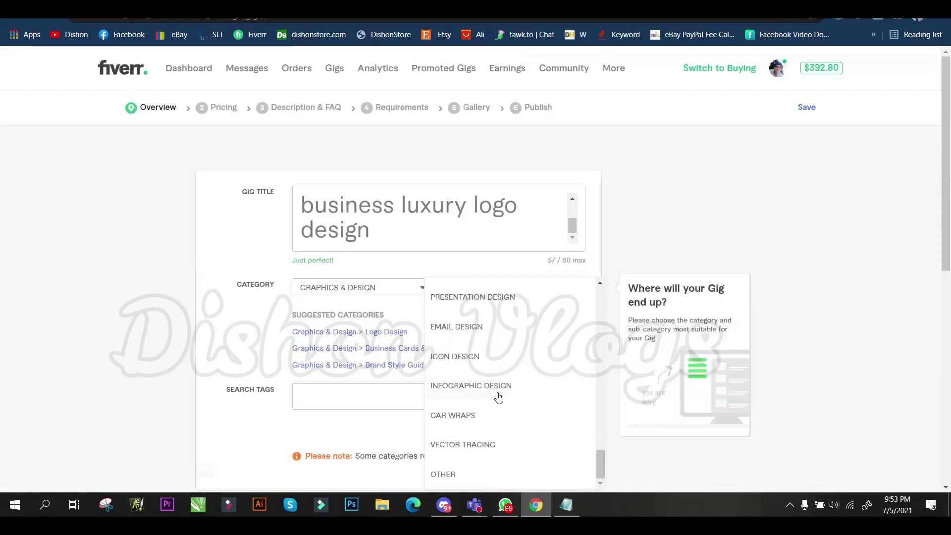
scroll(504, 350, "up", 3)
scroll(525, 351, "up", 5)
scroll(525, 344, "up", 2)
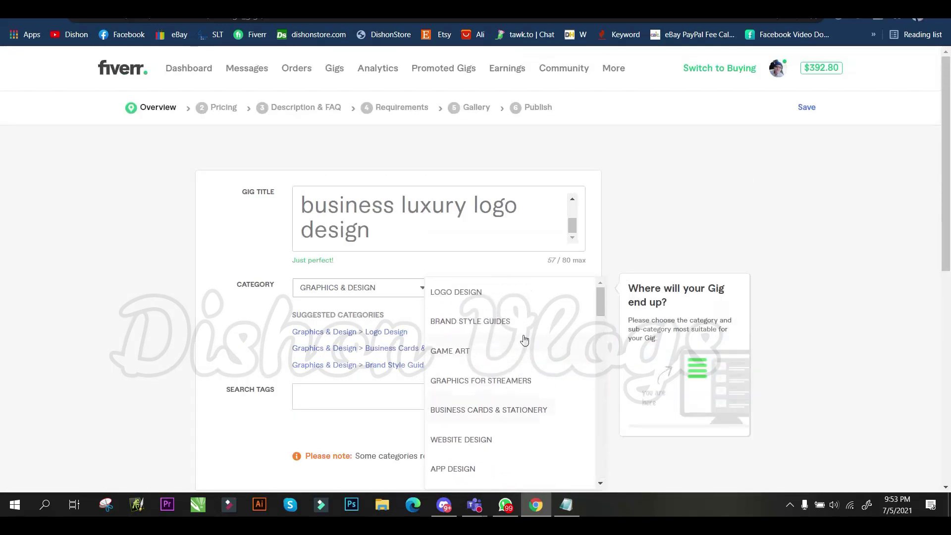
left_click(456, 293)
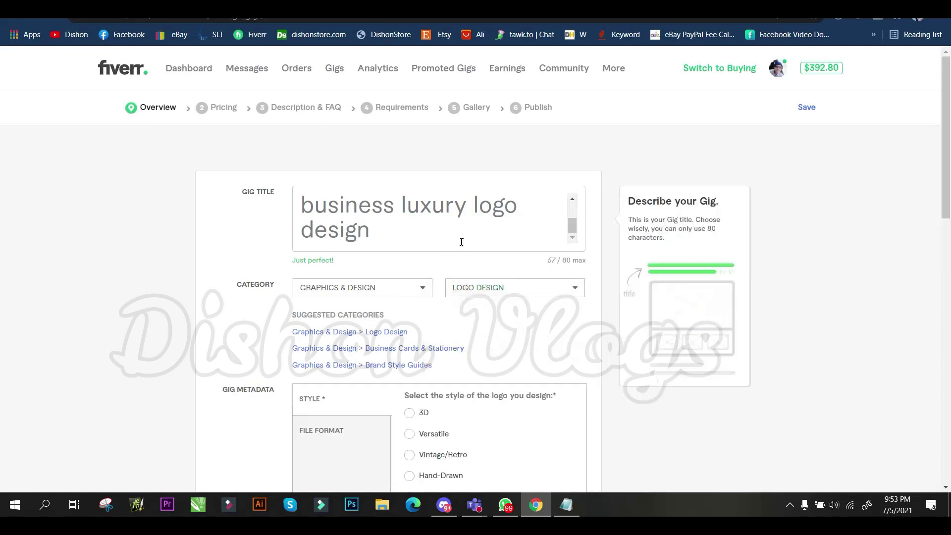
Select Flat/Minimalist as the logo style in Gig Metadata.
scroll(346, 238, "down", 3)
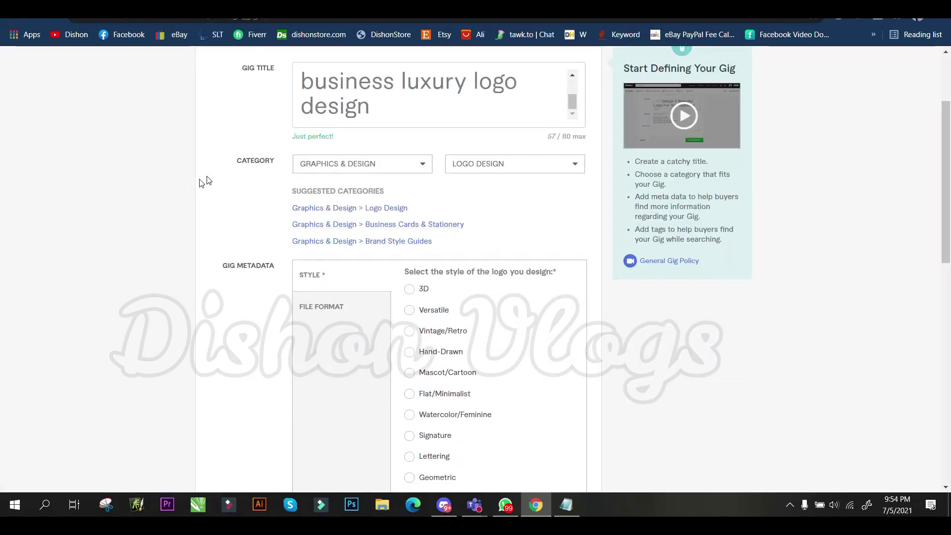
scroll(164, 195, "down", 2)
scroll(676, 315, "down", 1)
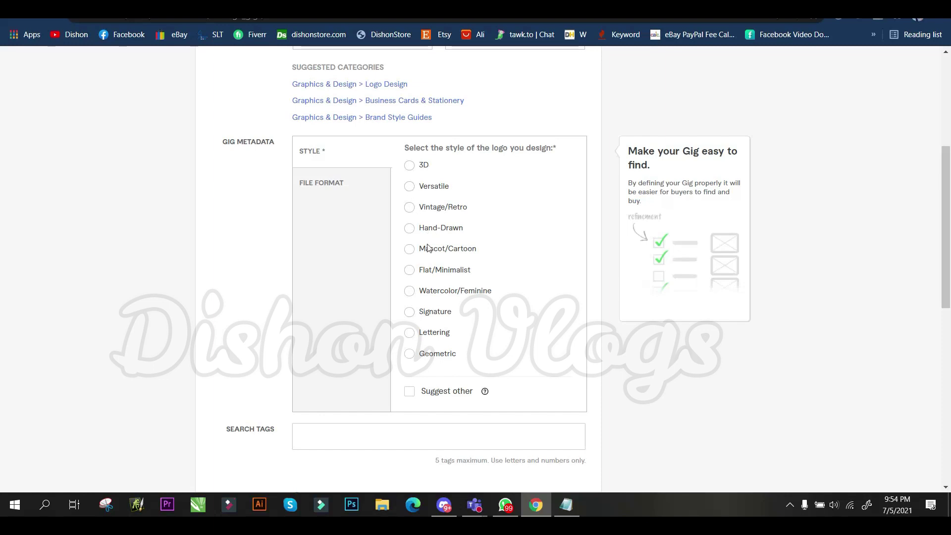
left_click(409, 270)
Review the suggested categories and metadata, leaving the Search Tags field empty.
scroll(333, 181, "down", 3)
scroll(422, 189, "up", 3)
scroll(389, 188, "up", 2)
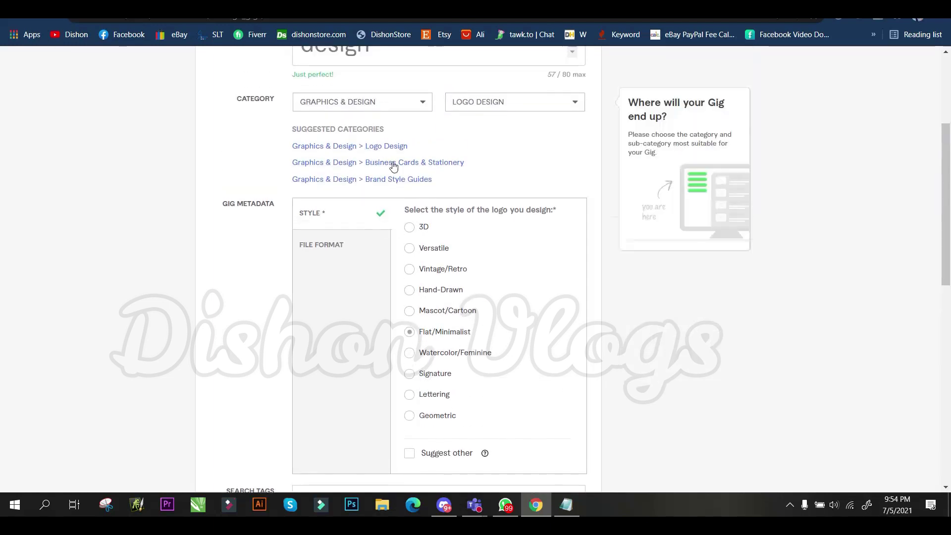
left_click_drag(213, 191, 487, 406)
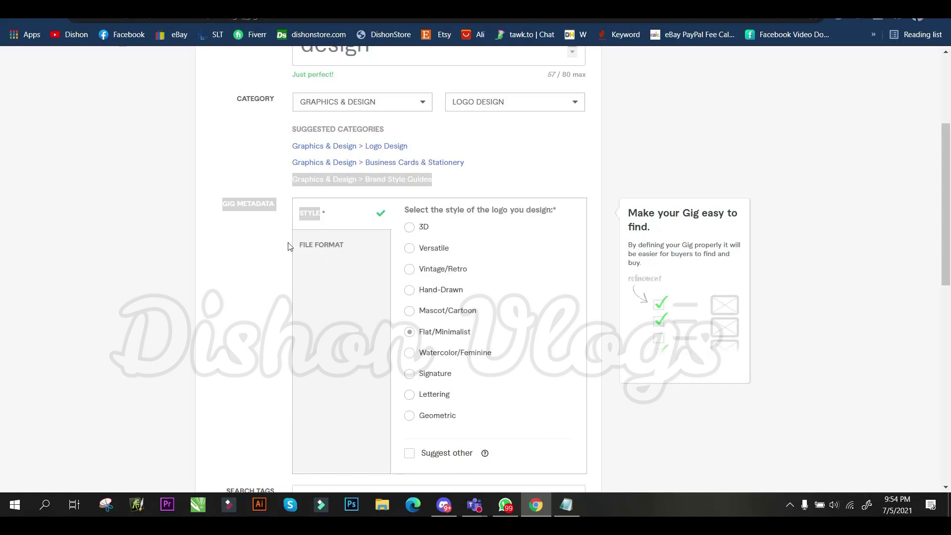
left_click(228, 231)
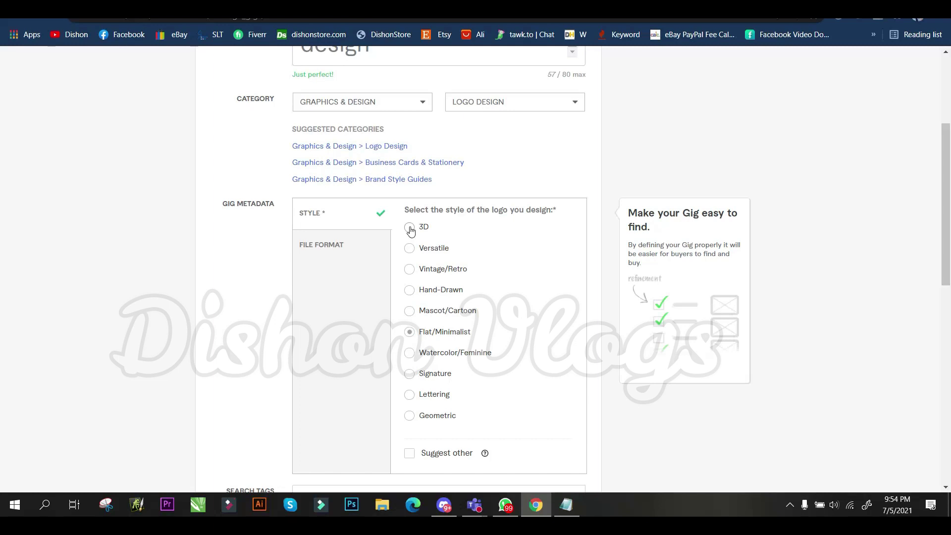
scroll(488, 285, "down", 3)
scroll(414, 206, "up", 2)
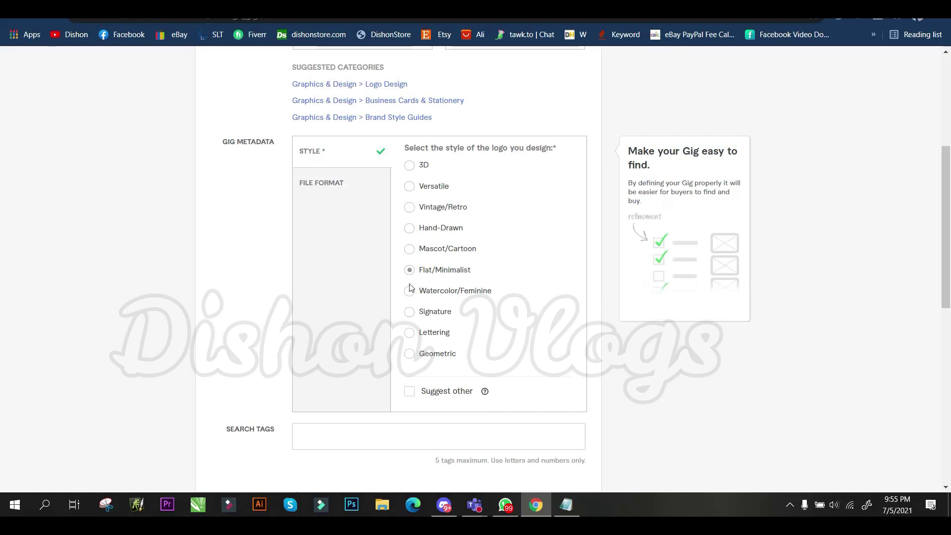
left_click_drag(235, 140, 248, 180)
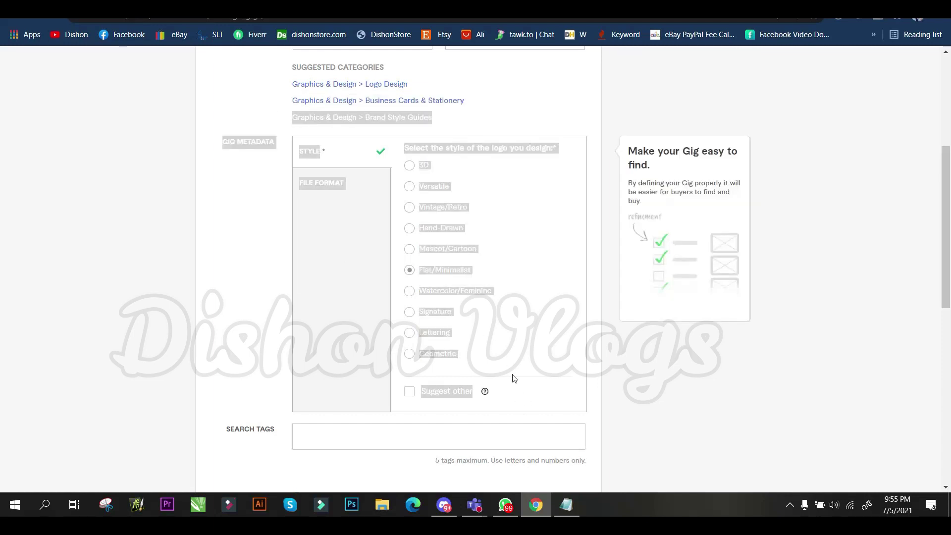
left_click(342, 272)
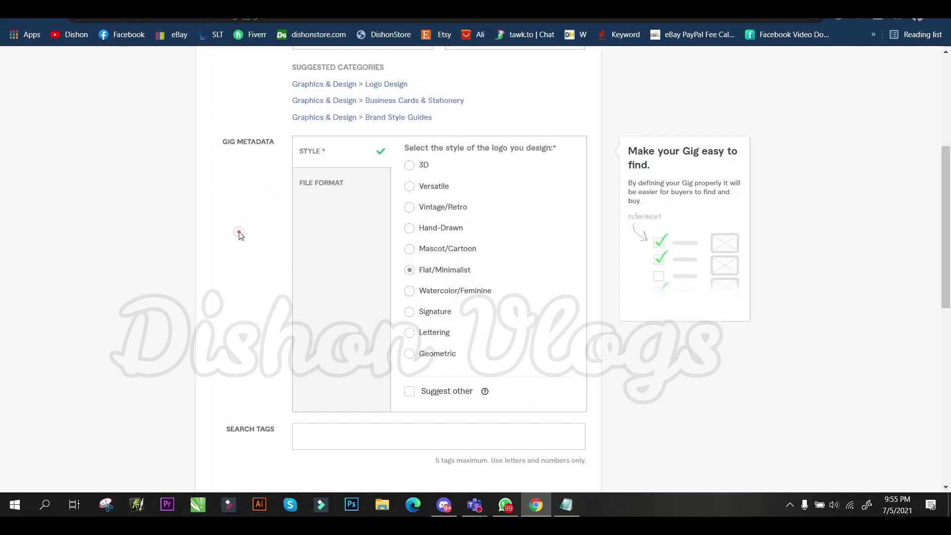
scroll(490, 184, "down", 3)
left_click(341, 248)
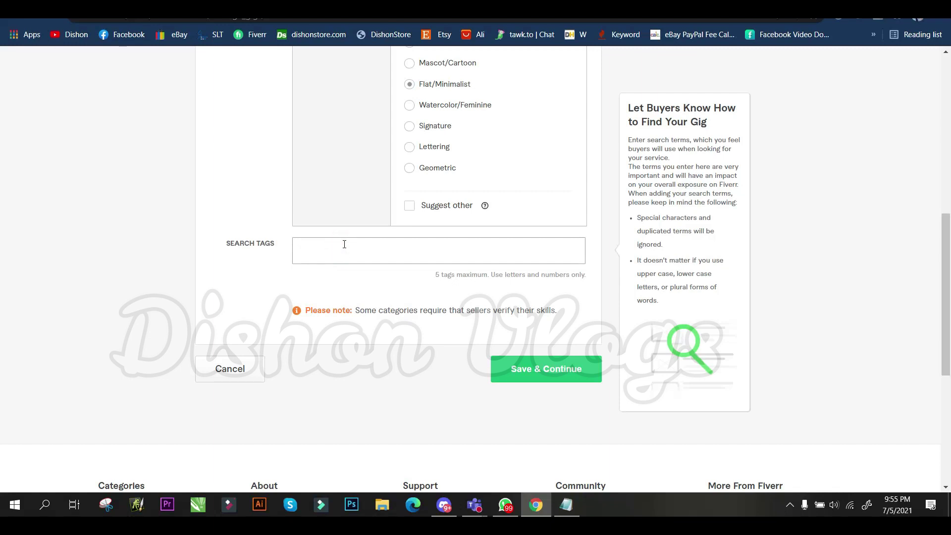
left_click(436, 284)
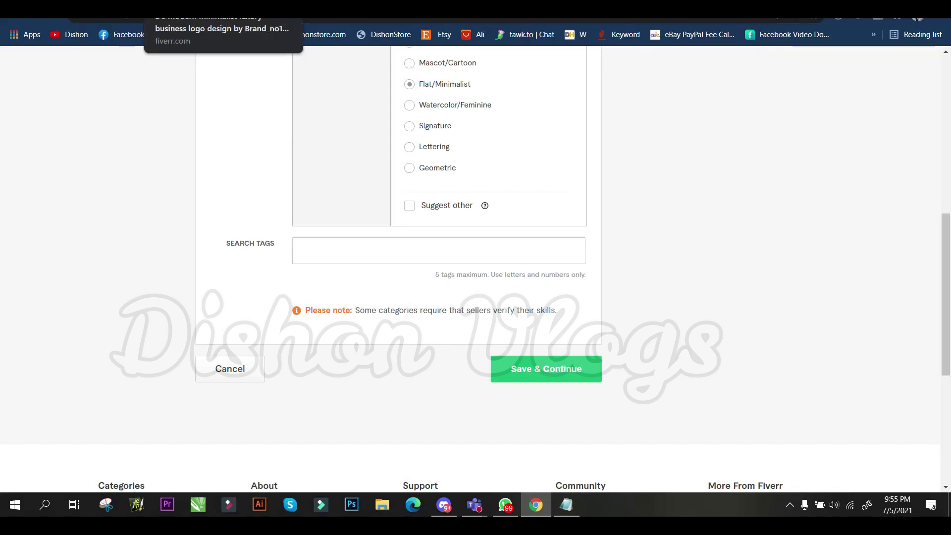
Browse the open luxury logo gig and another competitor's logo gig page.
left_click(198, 9)
left_click_drag(932, 98, 933, 424)
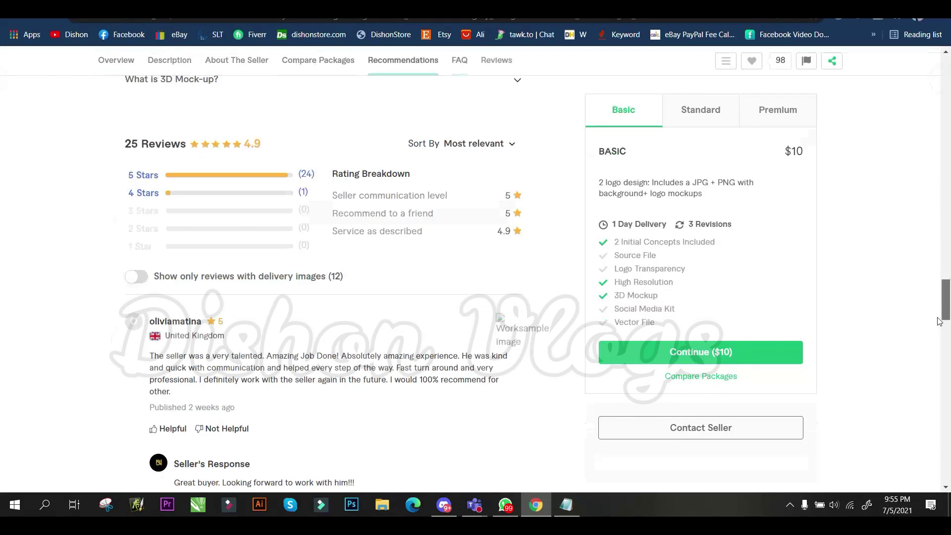
scroll(933, 422, "up", 2)
scroll(932, 412, "up", 1)
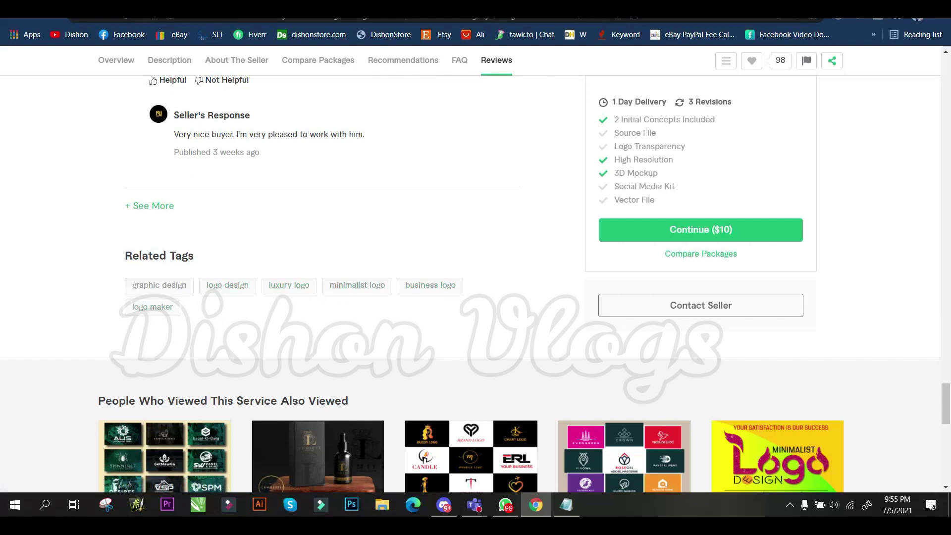
key("alt+Left")
mouse_move(945, 74)
left_mouse_down()
mouse_move(942, 406)
mouse_move(942, 386)
left_mouse_up()
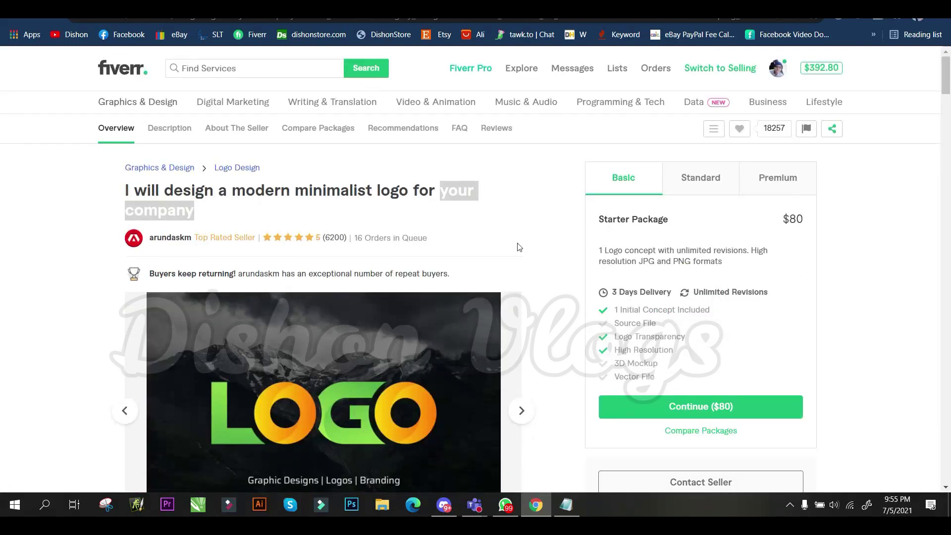
mouse_move(946, 77)
left_mouse_down()
mouse_move(938, 412)
mouse_move(890, 403)
left_mouse_up()
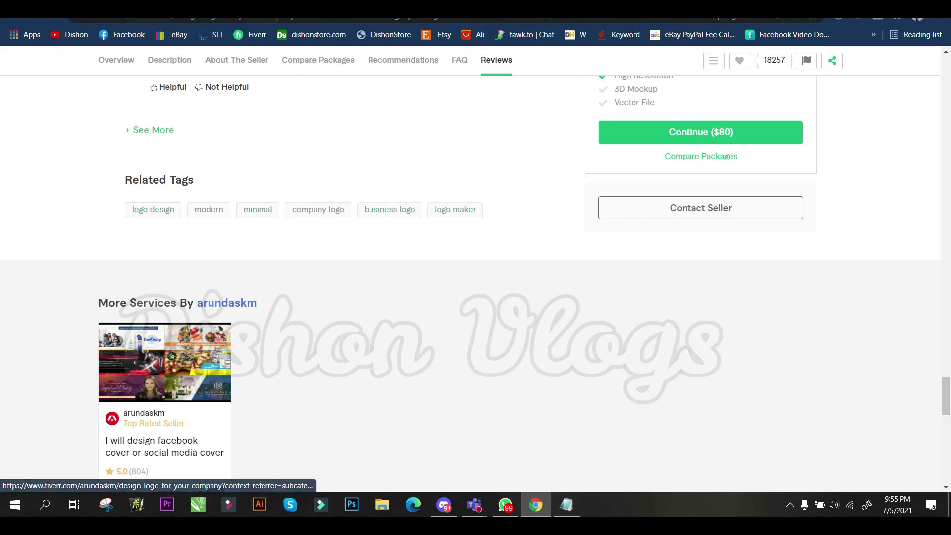
left_click(153, 209)
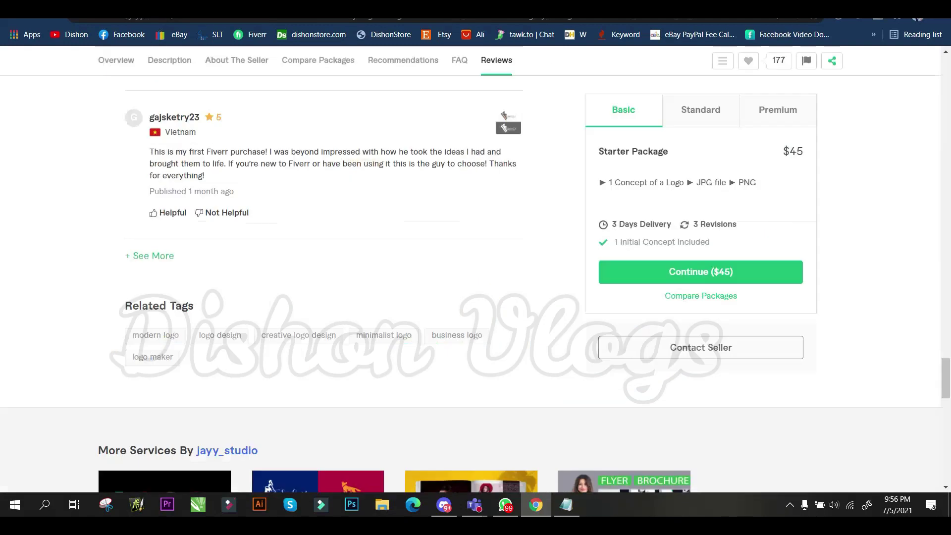
Select the competitor's related tags, logo design to logo maker, and compare them with the title notes.
mouse_move(219, 361)
left_mouse_down()
mouse_move(124, 335)
mouse_move(147, 355)
mouse_move(124, 337)
left_mouse_up()
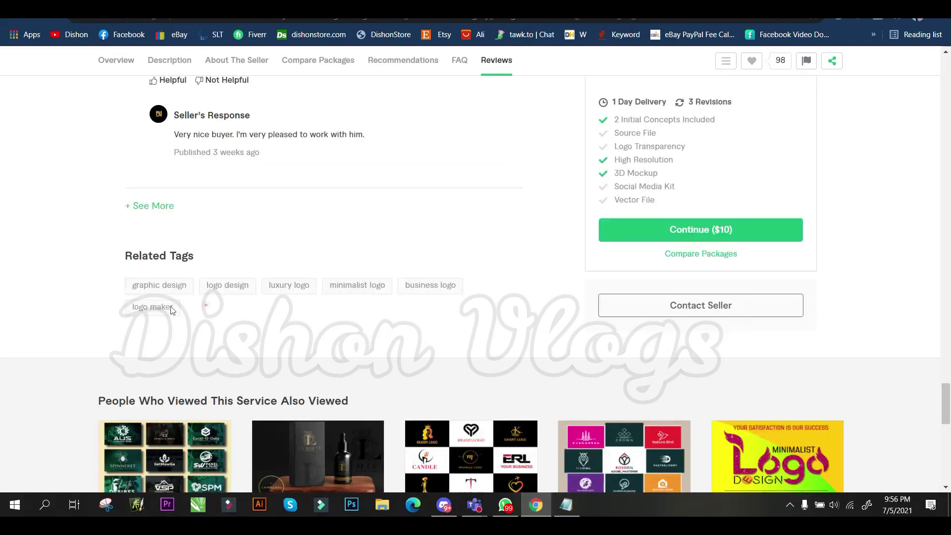
left_click(566, 505)
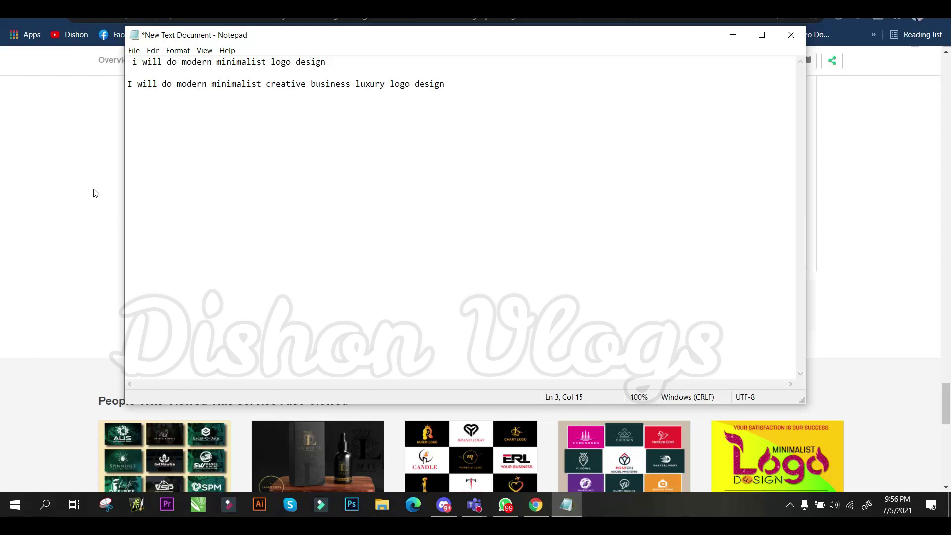
left_click(521, 79)
left_click(25, 229)
left_click(293, 311)
left_click_drag(163, 306, 152, 295)
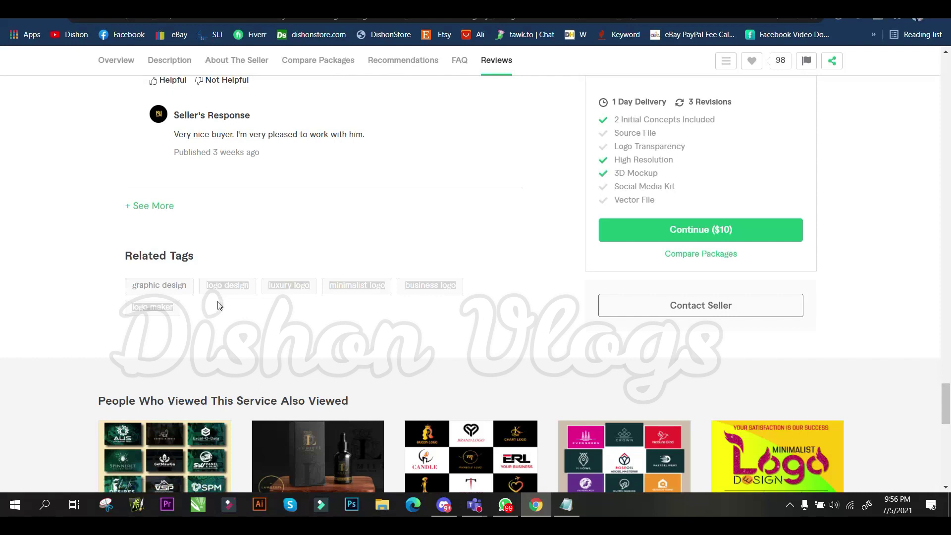
left_click(568, 513)
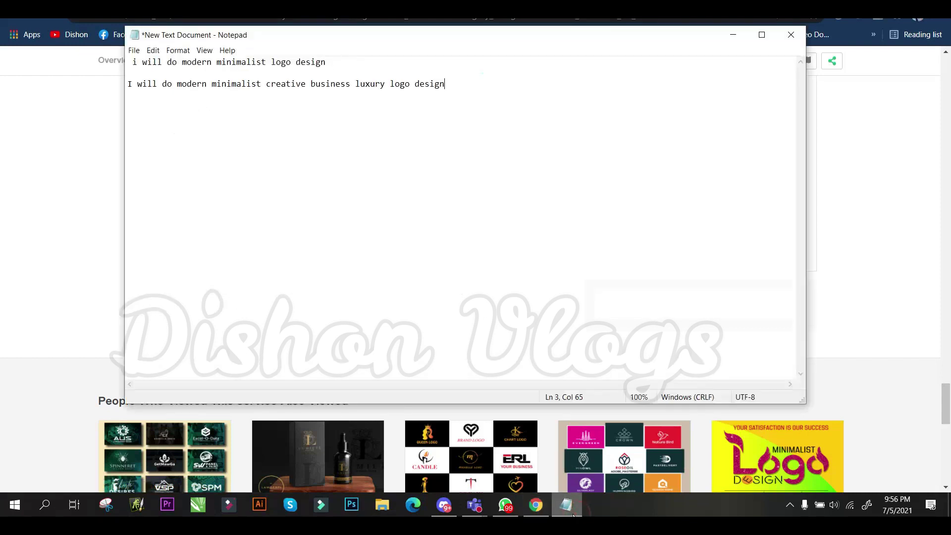
left_click(2, 231)
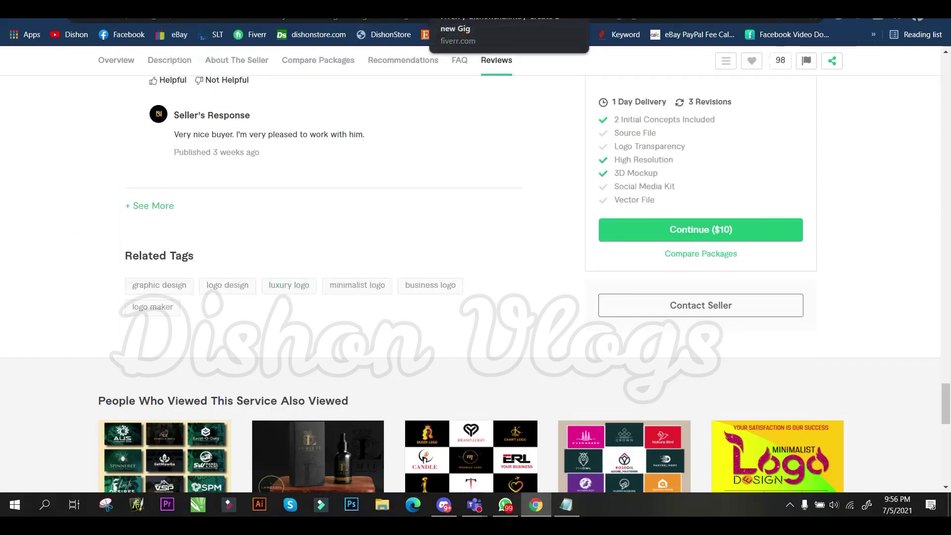
left_click(446, 12)
Add the search tags LOGO DESIGN, LOGO MAKER and BUSINESS LOGO, correcting the misspelled 'business'.
left_click(351, 247)
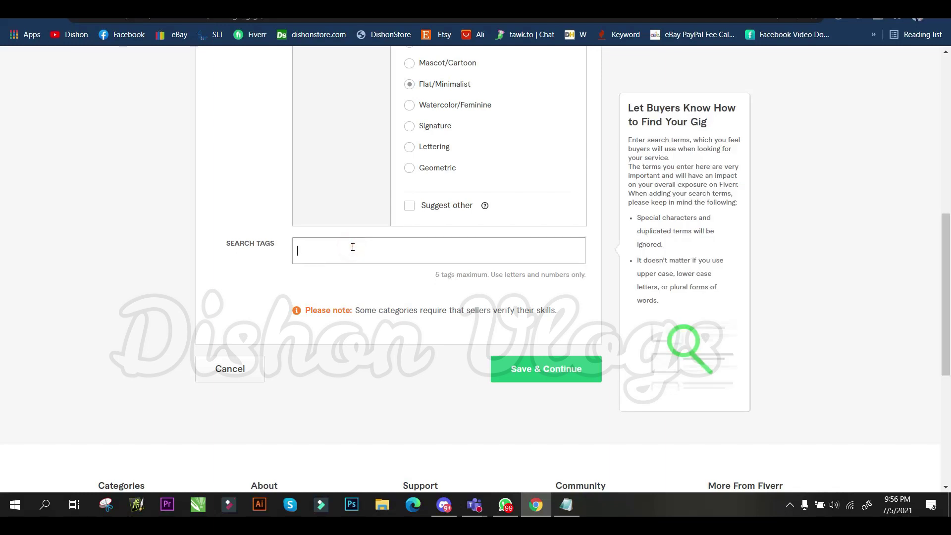
type("logo")
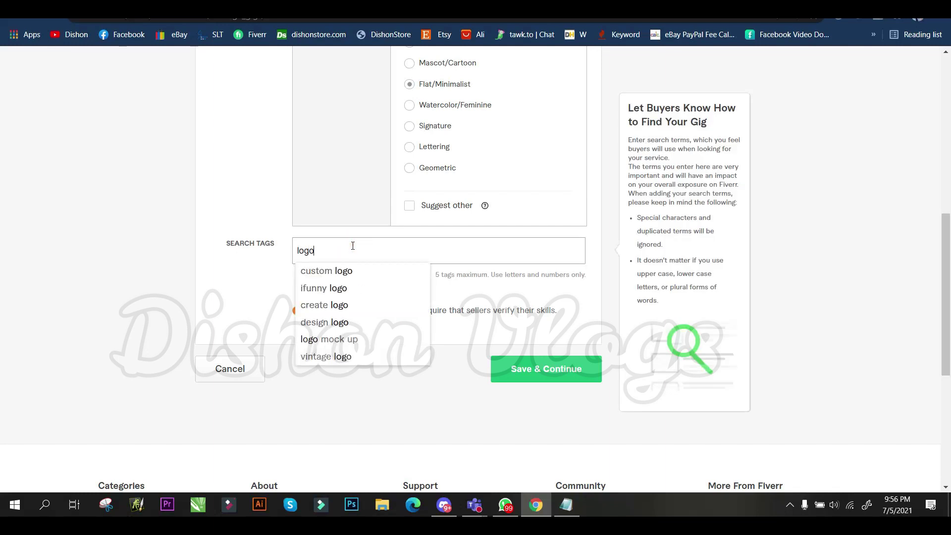
type(" design")
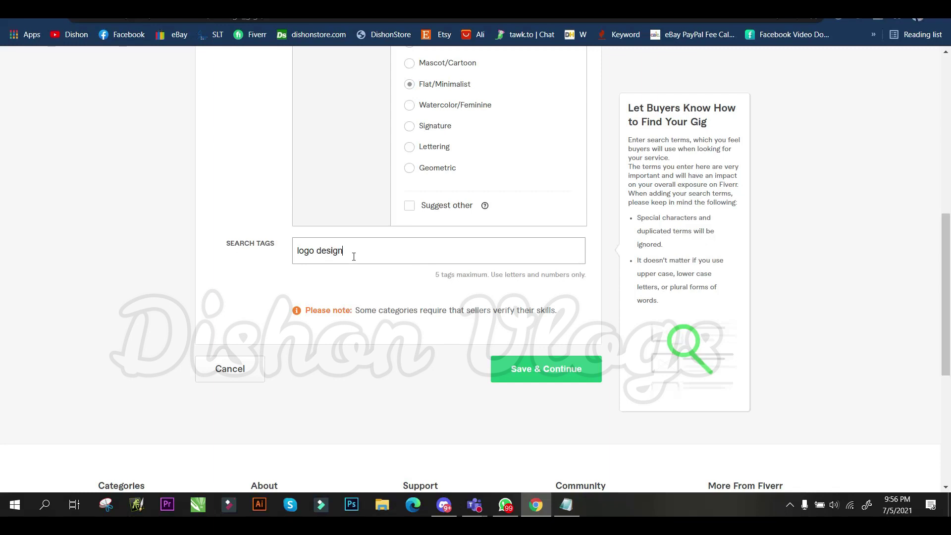
key("Return")
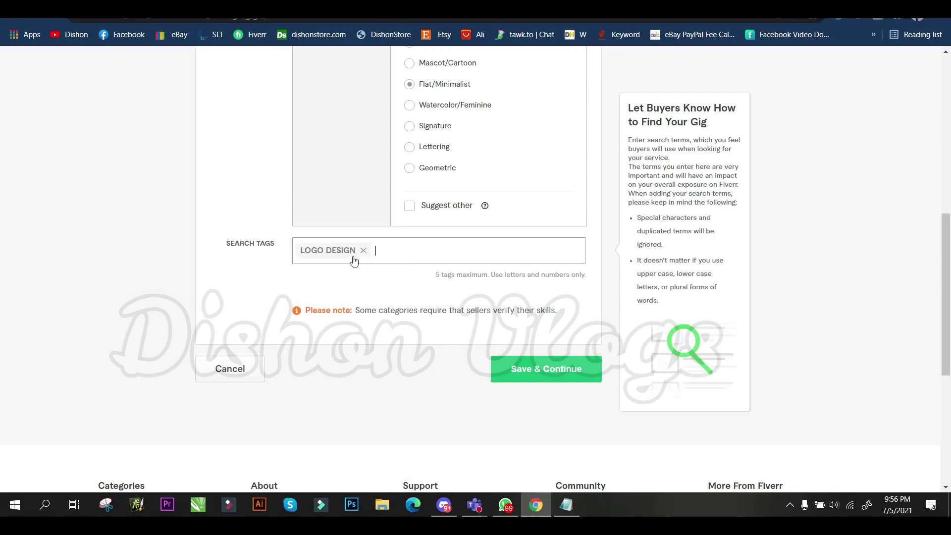
type("logo maker")
key("Return")
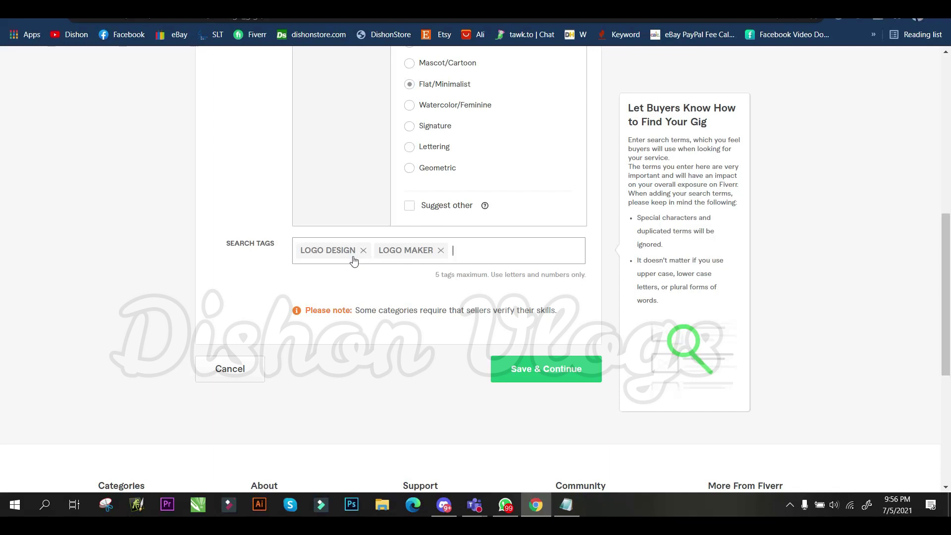
type("bus")
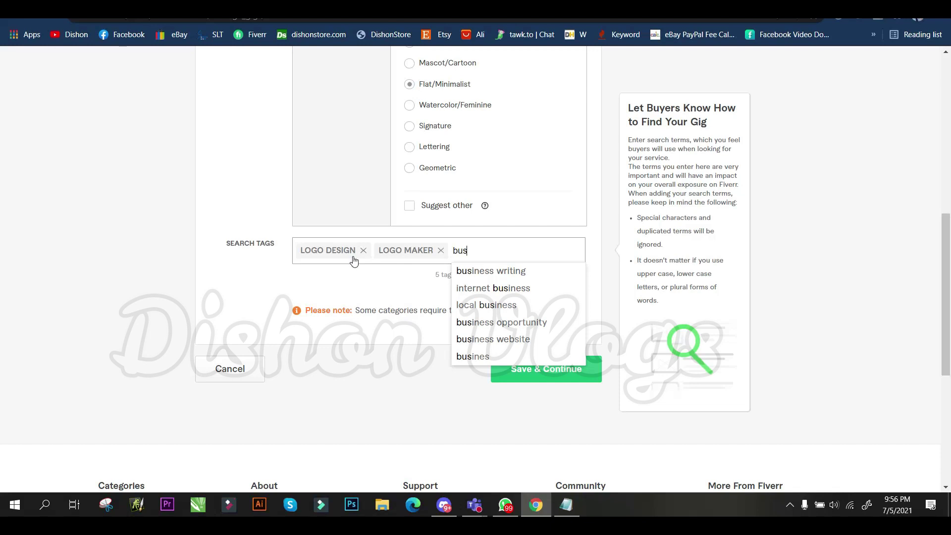
type("ene")
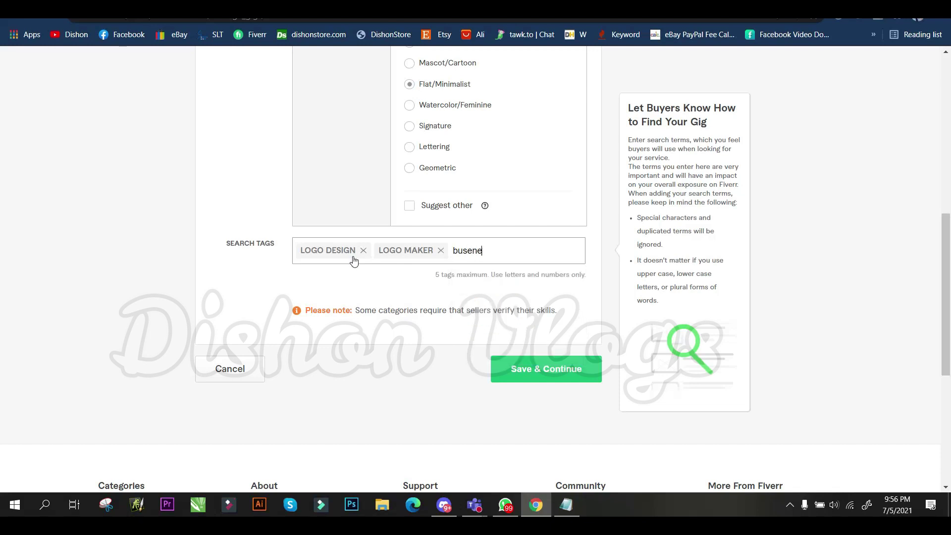
type("ss logo")
right_click(478, 254)
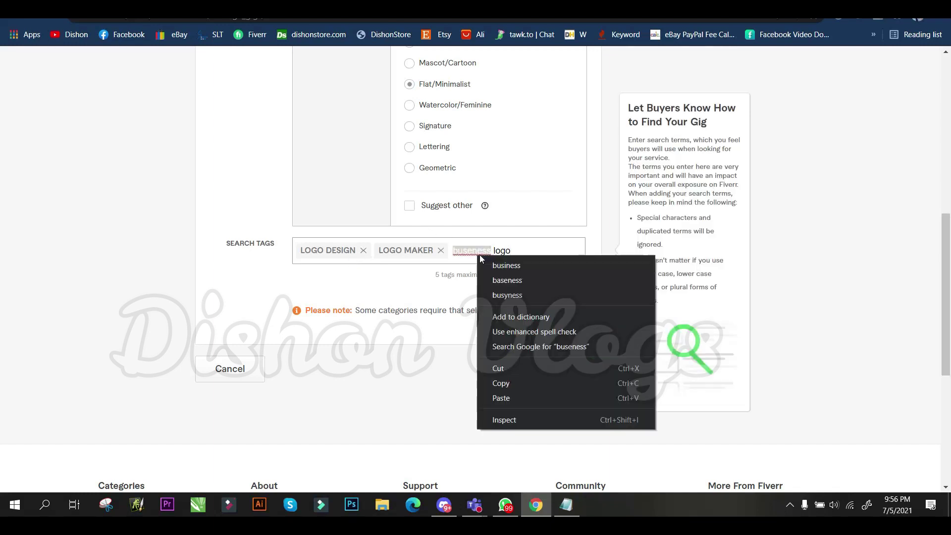
left_click(502, 266)
key("Return")
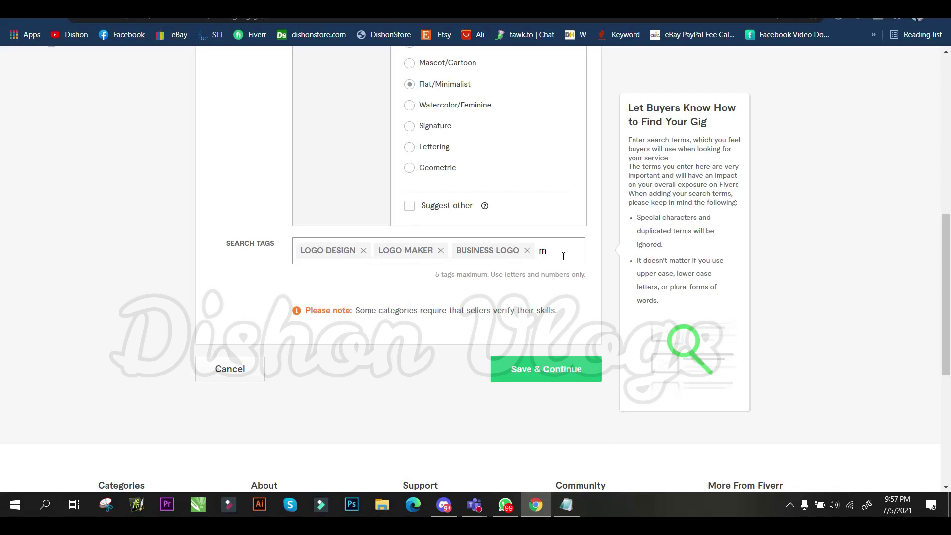
Add MINIMAL and CUSTOM LOGO as the remaining tags, checking keywords in the title notes.
type("i")
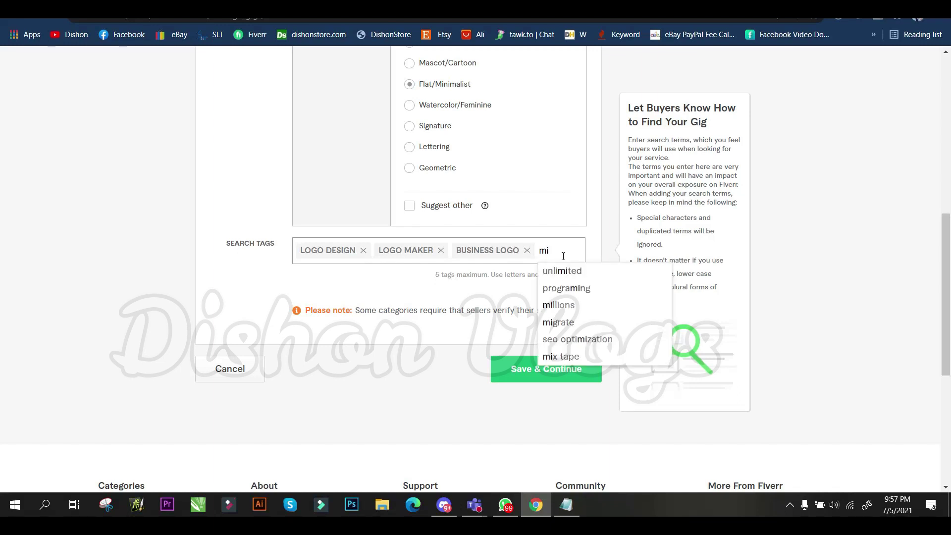
type("ni")
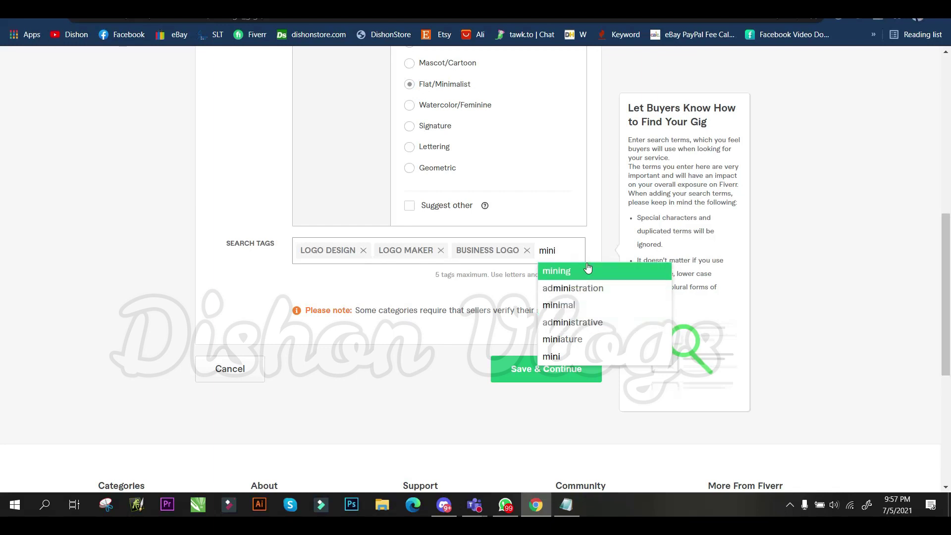
type("ma")
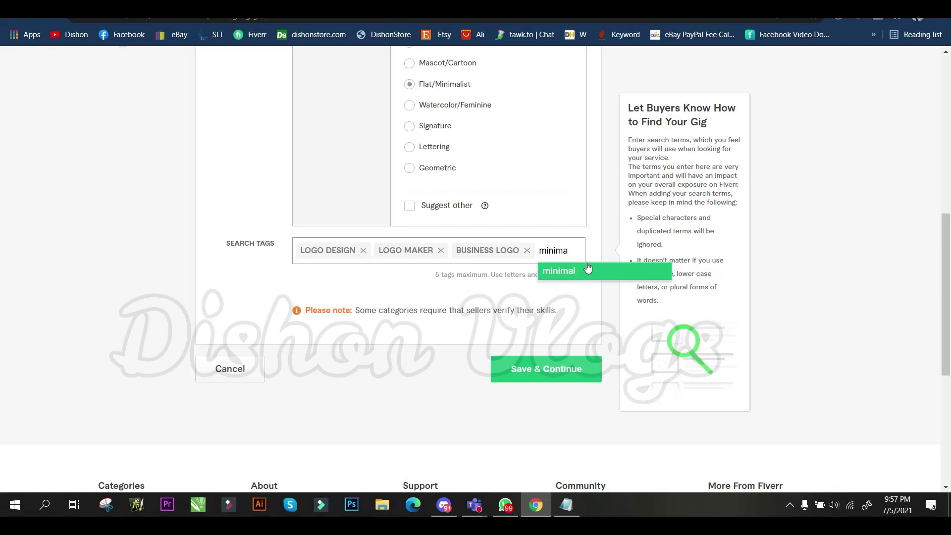
left_click(587, 268)
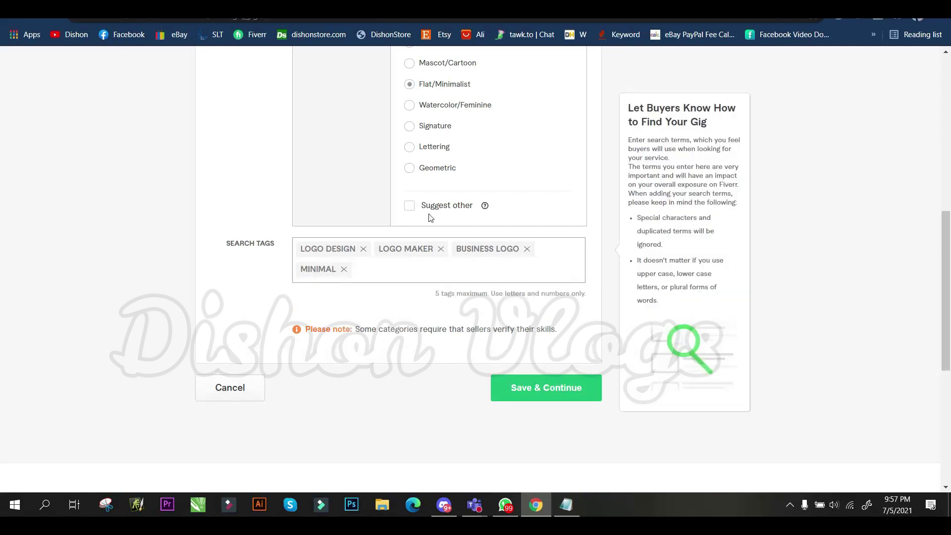
left_click(568, 510)
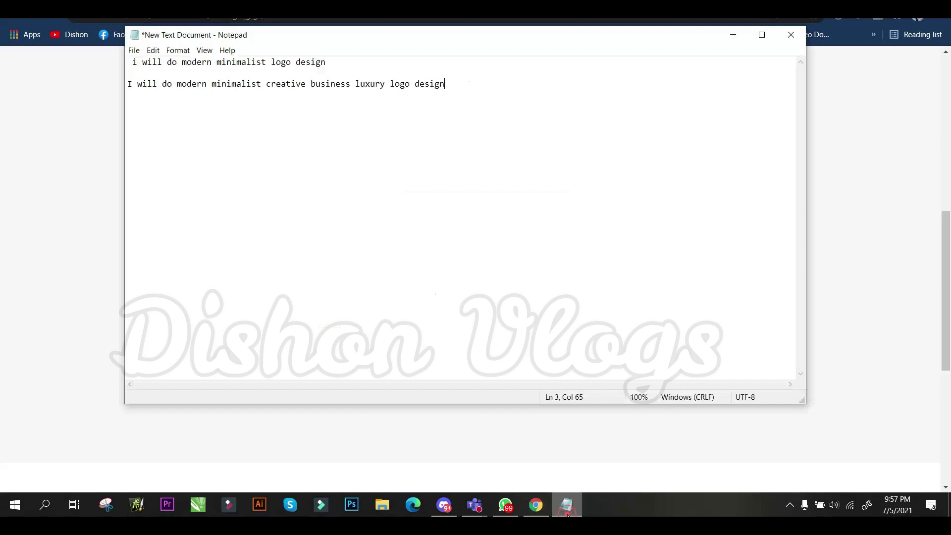
left_click(246, 225)
left_click(256, 117)
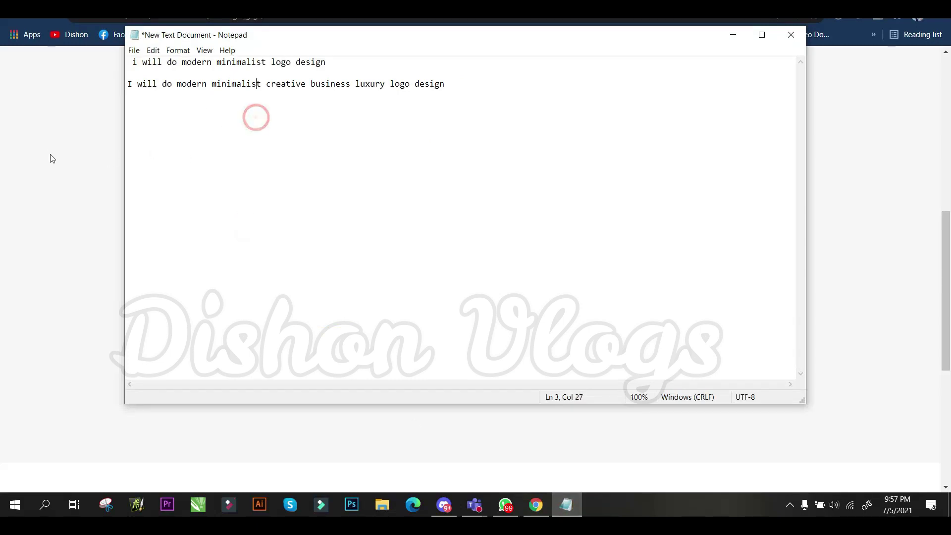
left_click(47, 149)
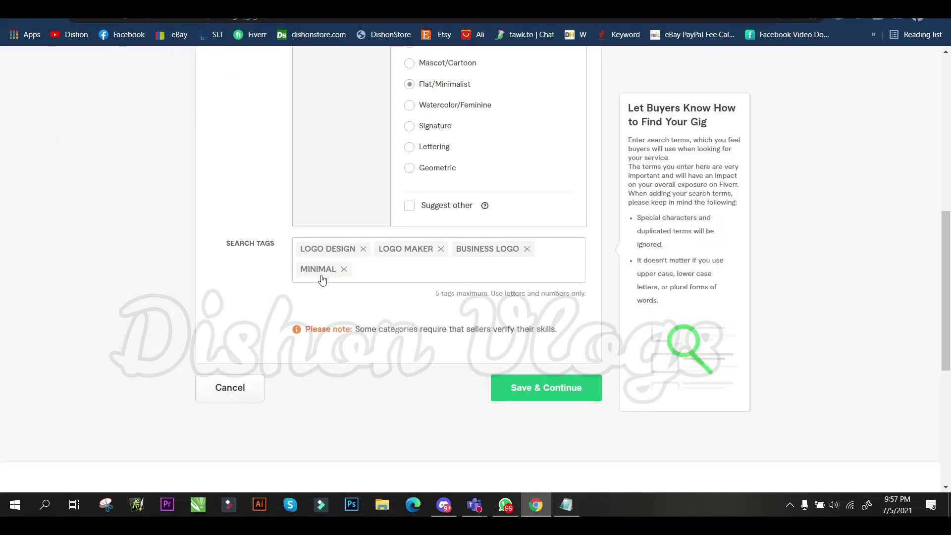
left_click(394, 270)
type("logo")
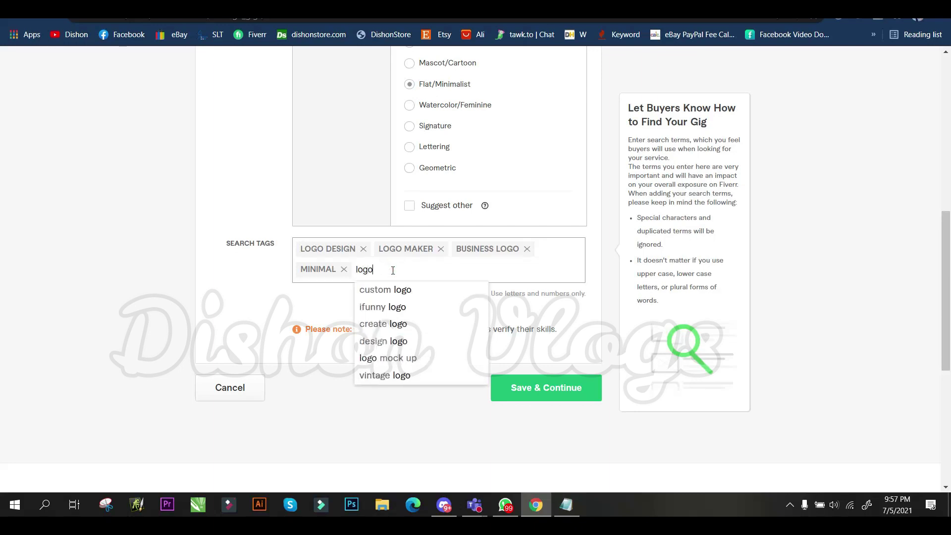
left_click(403, 291)
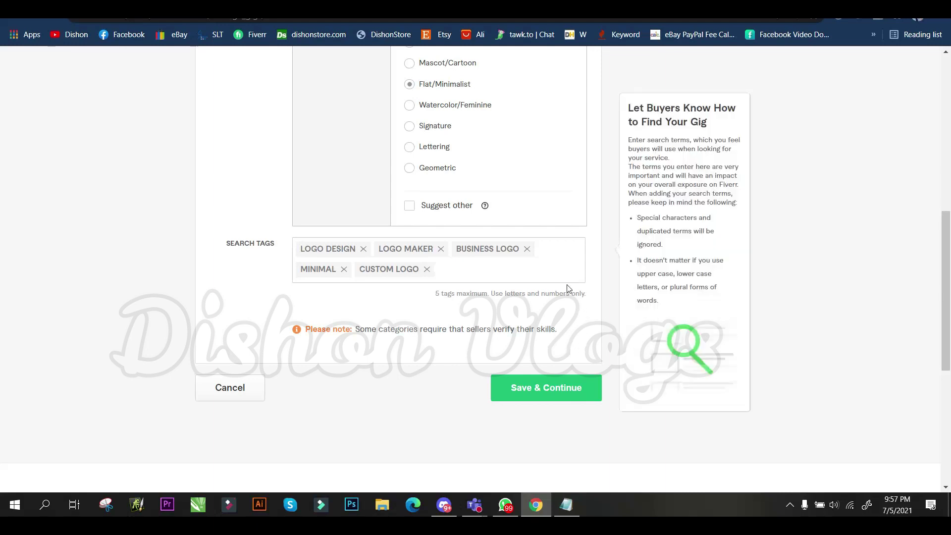
Save the gig overview and continue to Scope & Pricing.
scroll(411, 232, "up", 3)
scroll(504, 275, "down", 3)
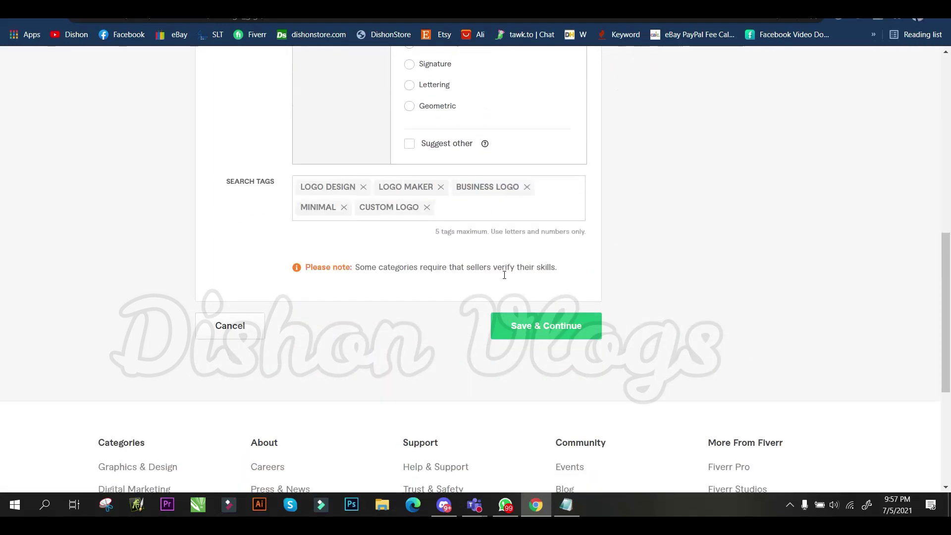
left_click(523, 331)
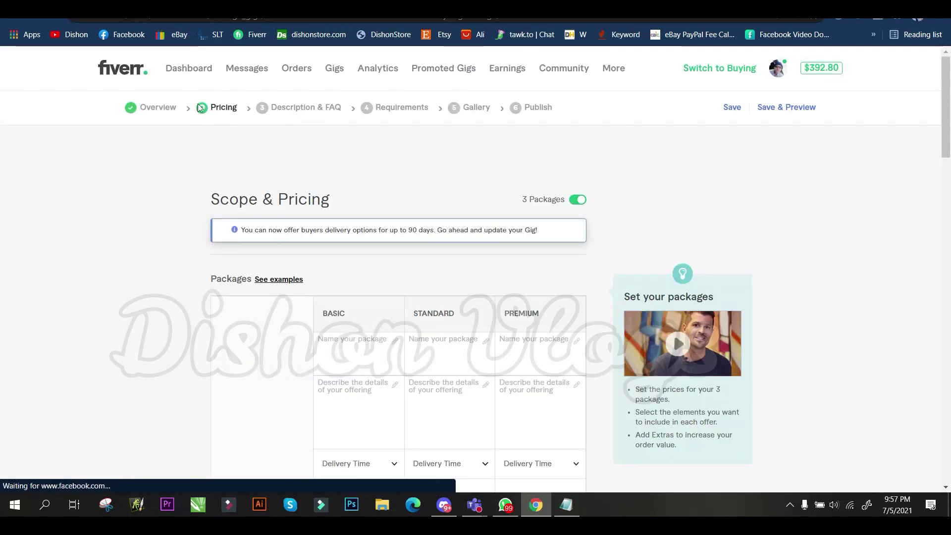
Point out the locked Standard and Premium package columns in the pricing table.
scroll(298, 168, "down", 1)
scroll(299, 168, "down", 3)
scroll(542, 177, "up", 4)
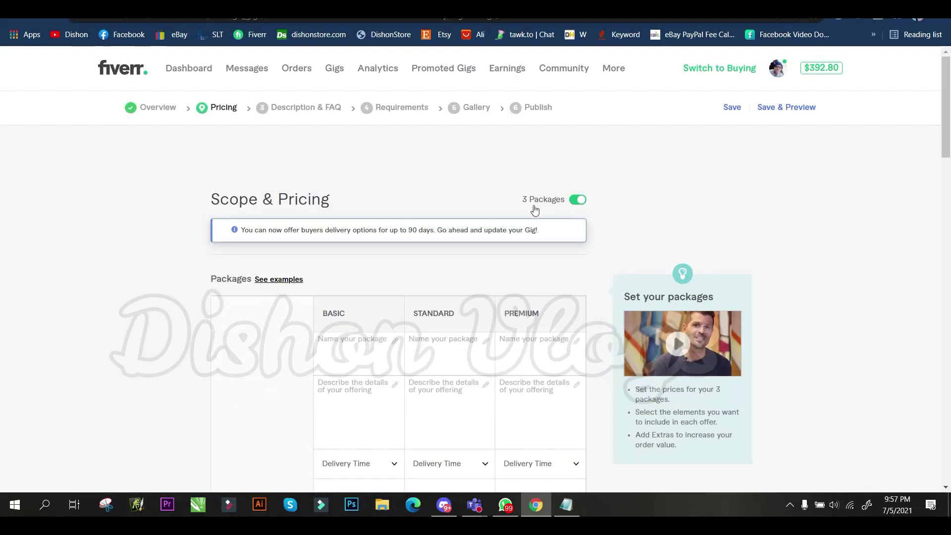
double_click(368, 317)
double_click(478, 315)
double_click(524, 314)
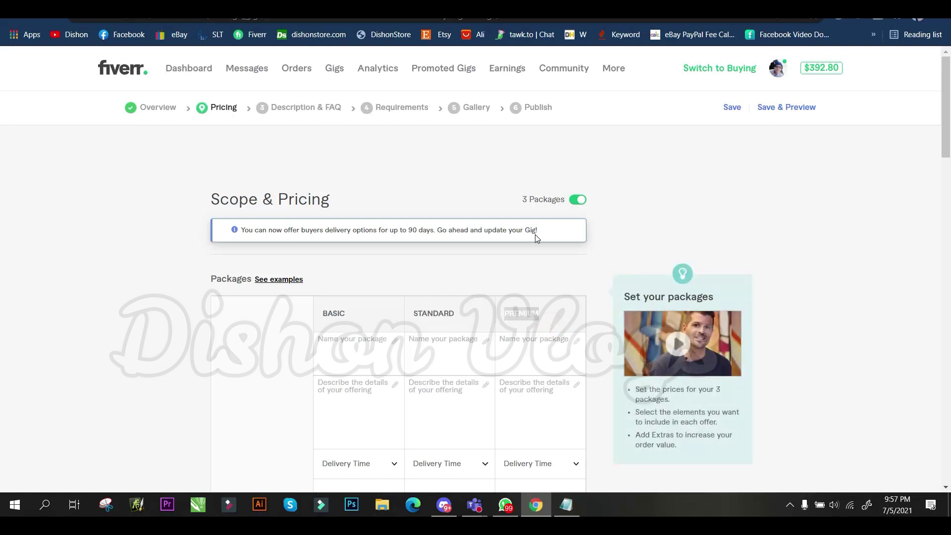
Toggle the 3 Packages switch off and back on to unlock Standard and Premium.
left_click(585, 202)
scroll(415, 298, "down", 5)
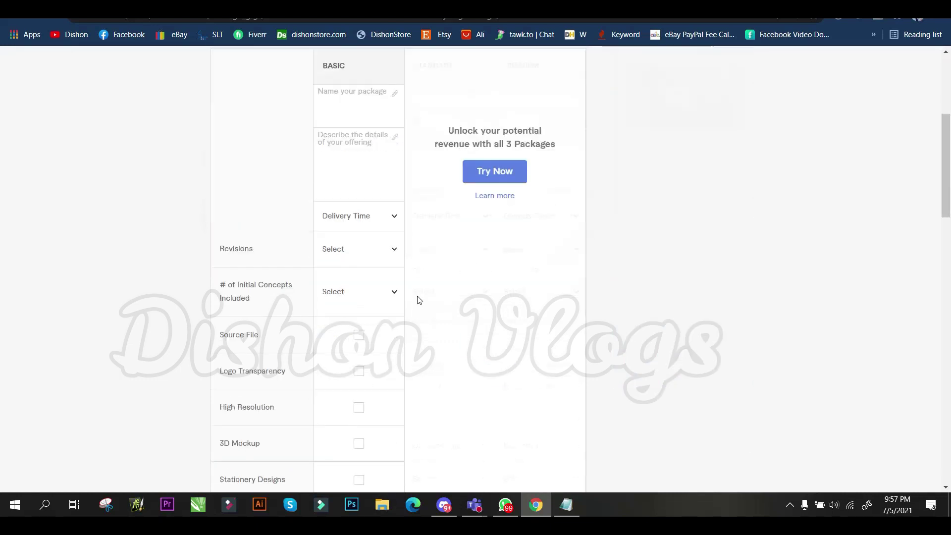
scroll(439, 342, "up", 4)
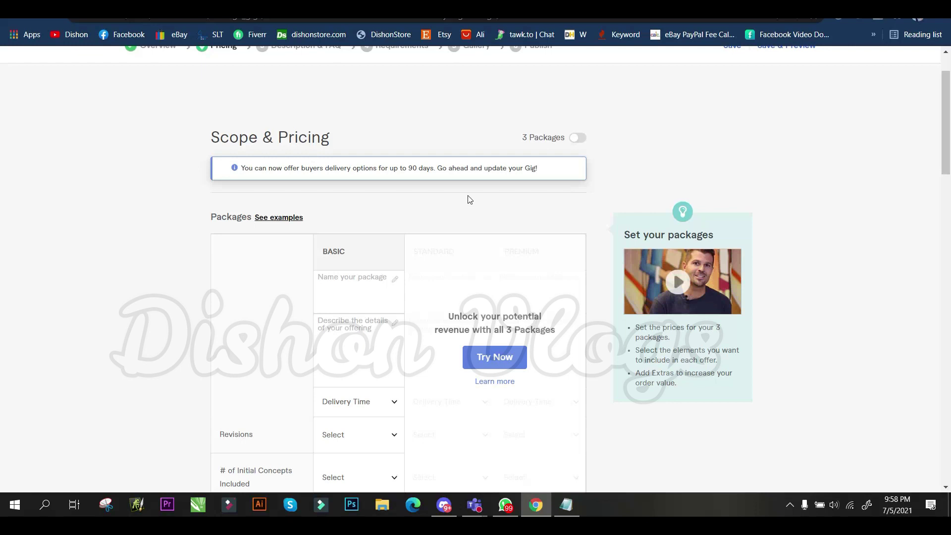
left_click(570, 138)
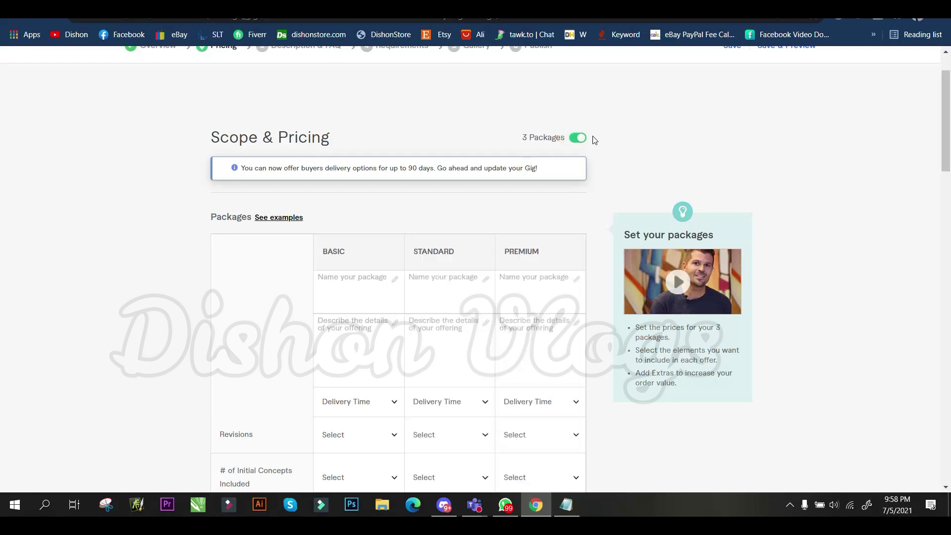
left_click(575, 142)
left_click(576, 143)
Copy the BASIC column heading into the Basic package name field.
scroll(424, 223, "down", 5)
scroll(423, 221, "up", 5)
scroll(423, 221, "down", 4)
scroll(424, 223, "up", 2)
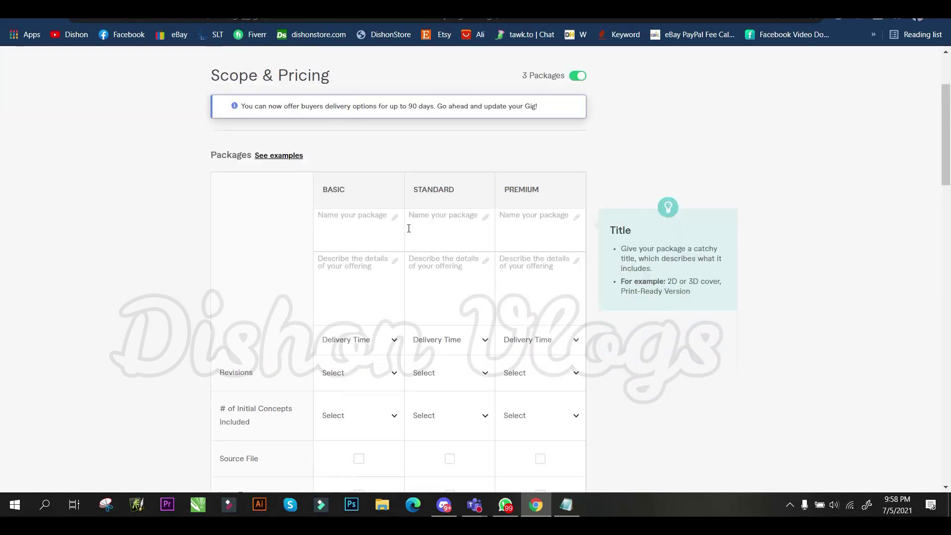
left_click(347, 224)
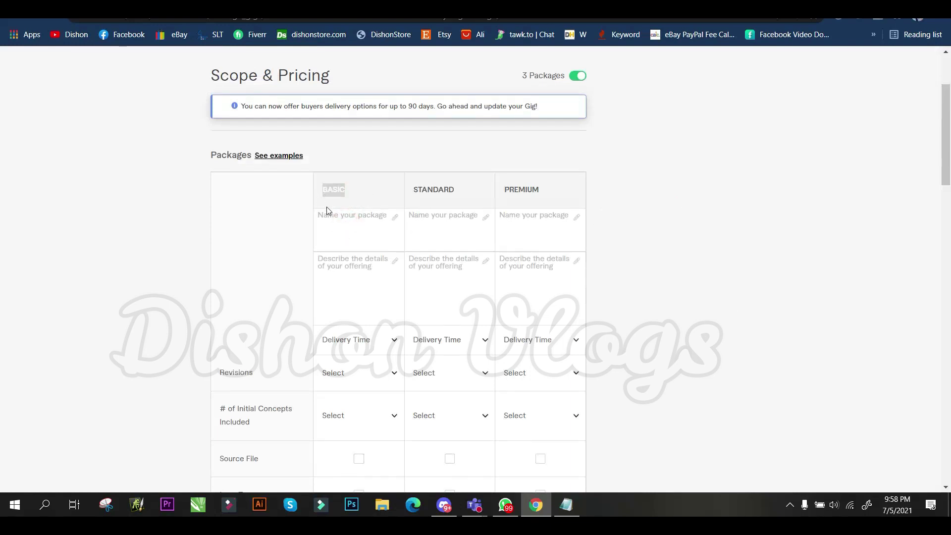
left_click(359, 234)
left_click(361, 226)
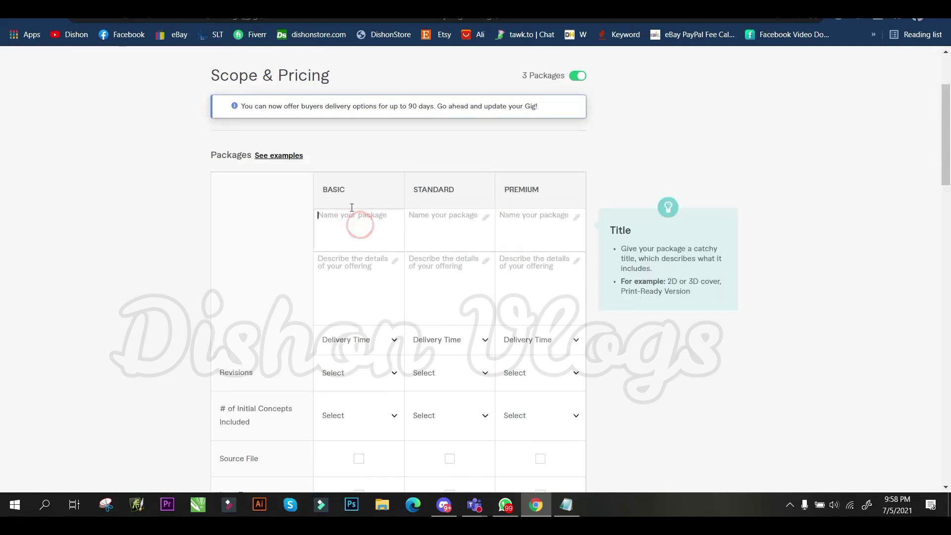
left_click_drag(352, 189, 318, 194)
key("ctrl+c")
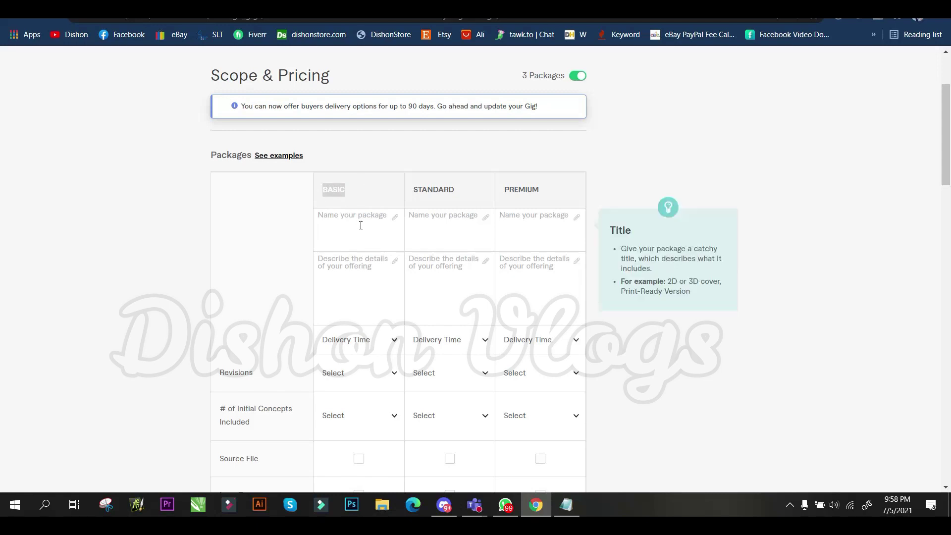
left_click(342, 227)
key("ctrl+v")
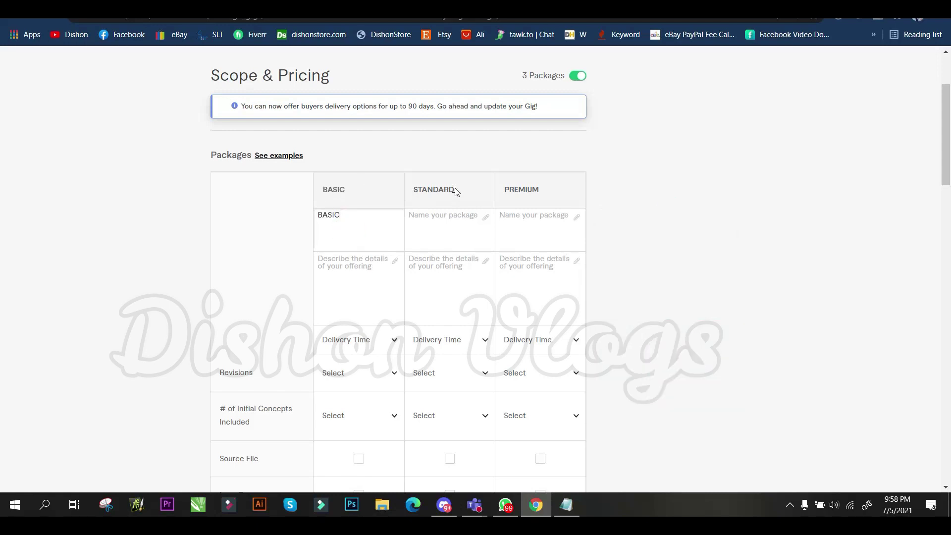
Paste the STANDARD and PREMIUM headings into their package name fields.
left_click_drag(458, 187, 414, 194)
left_click(419, 214)
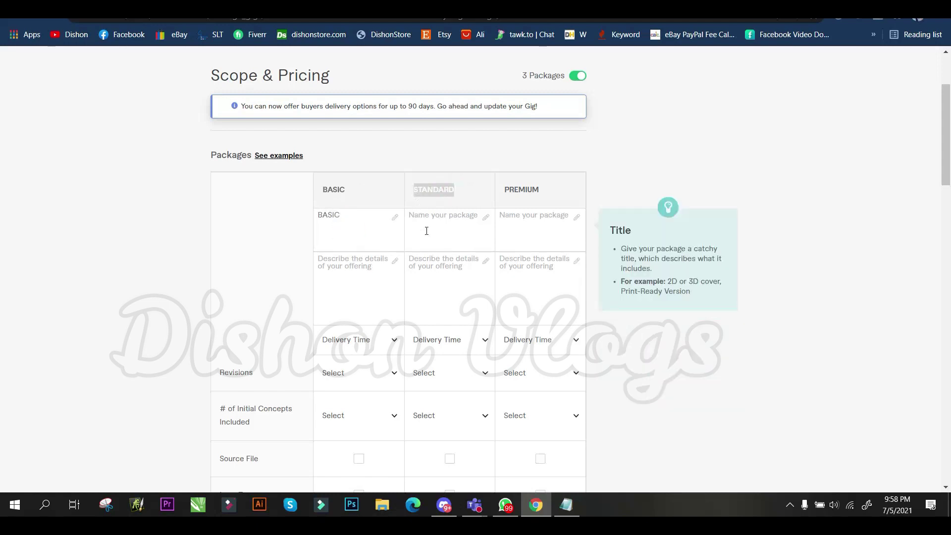
key("ctrl+v")
left_click_drag(545, 190, 504, 193)
left_click(537, 186)
left_click(535, 252)
left_click(529, 230)
key("ctrl+v")
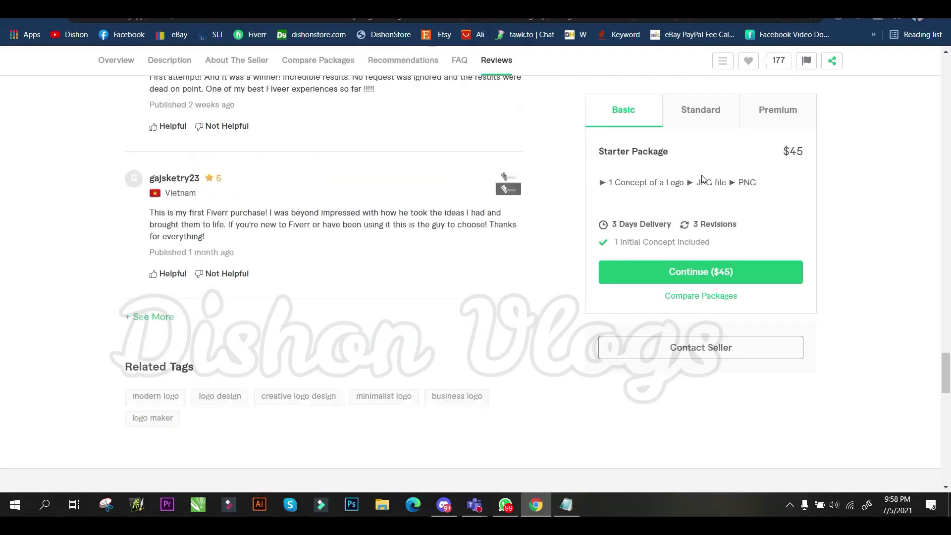
scroll(703, 178, "up", 5)
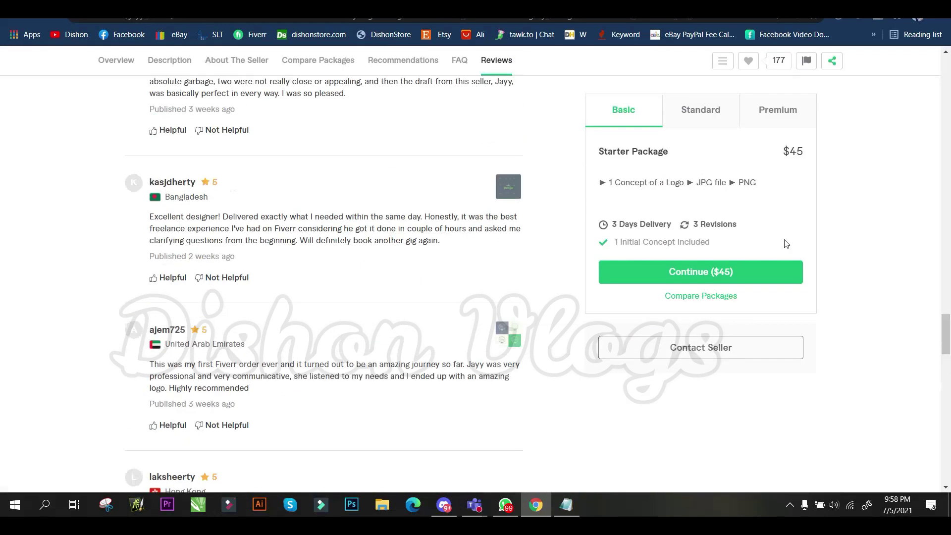
scroll(704, 179, "up", 5)
left_click_drag(945, 312, 938, 74)
left_click_drag(689, 220, 599, 221)
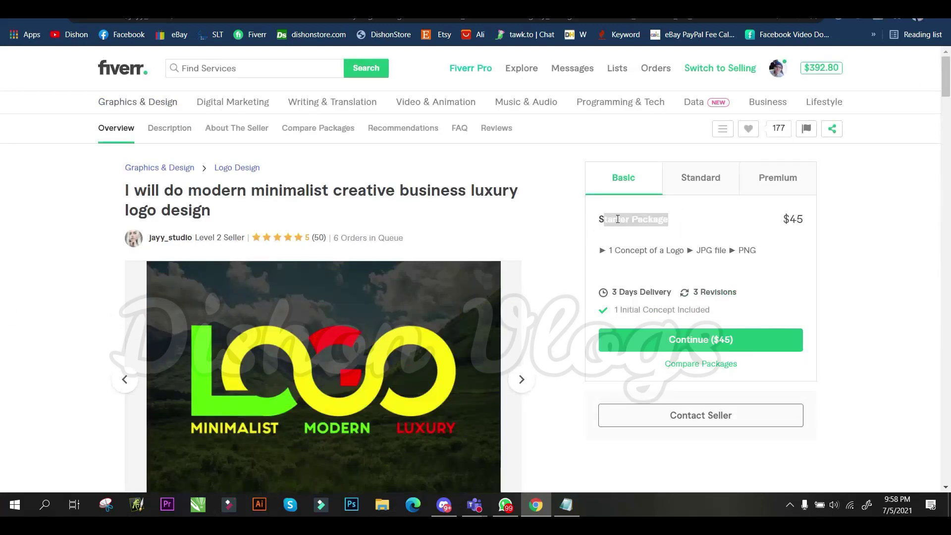
left_click(695, 177)
left_click(686, 221)
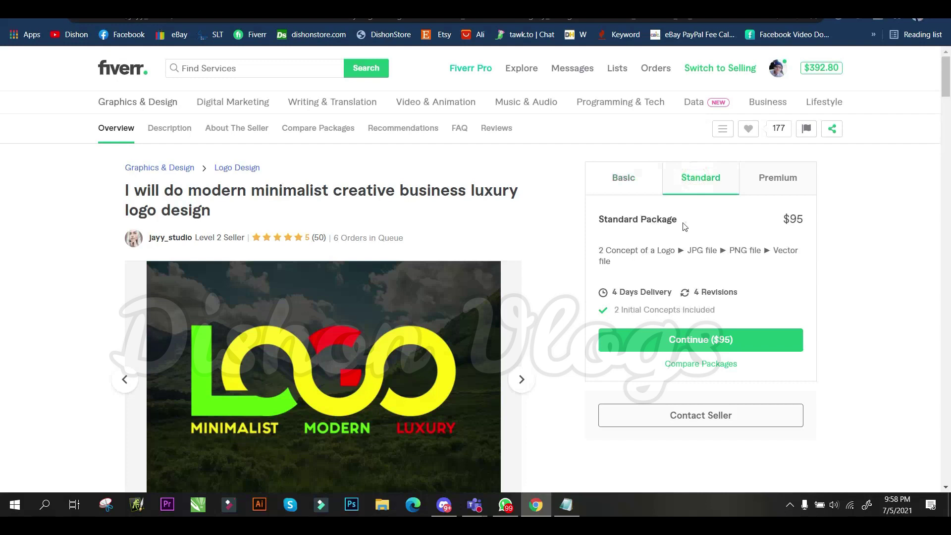
left_click(772, 183)
left_click(675, 221)
left_click(622, 179)
double_click(623, 179)
left_click_drag(701, 229, 603, 221)
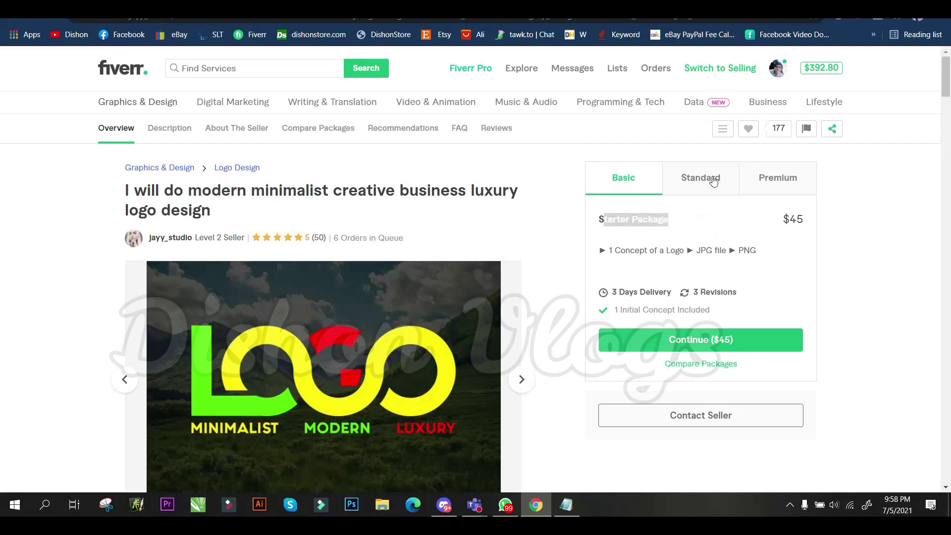
left_click(713, 178)
left_click(781, 177)
left_click(626, 182)
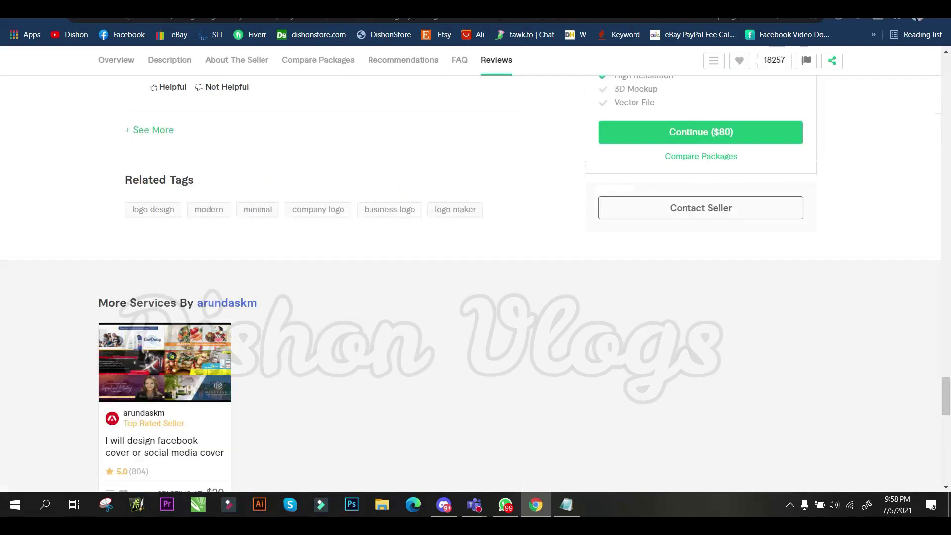
scroll(914, 274, "up", 6)
scroll(914, 274, "up", 2)
triple_click(658, 150)
left_click(705, 111)
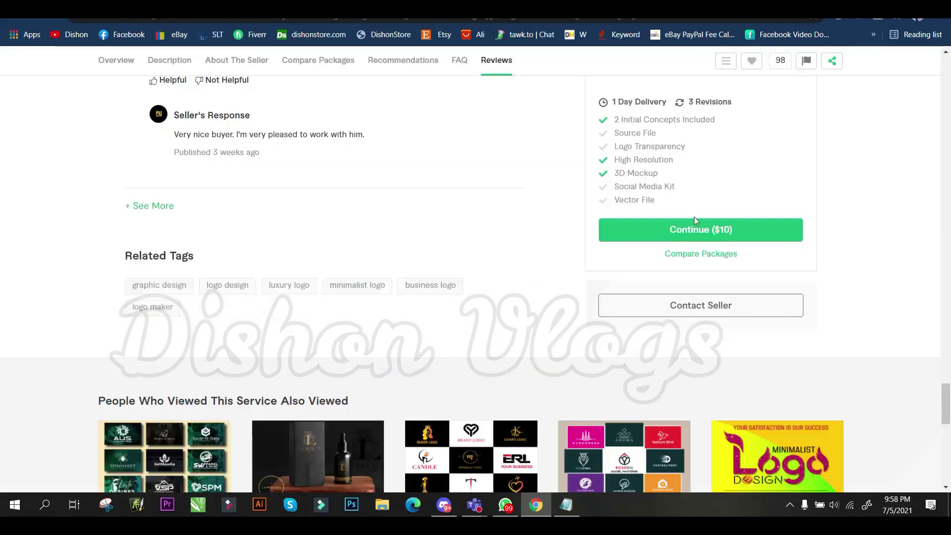
scroll(694, 216, "up", 2)
scroll(654, 177, "up", 3)
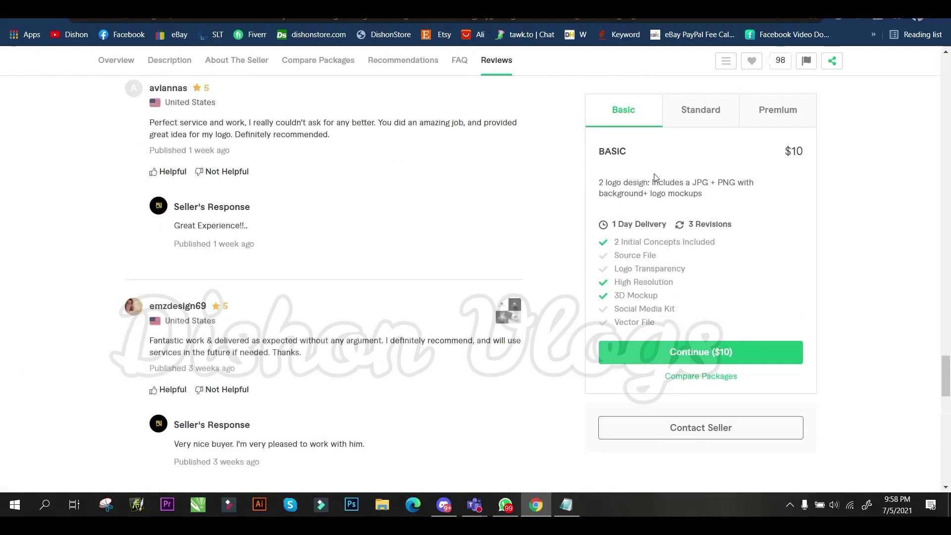
double_click(614, 151)
left_click(704, 115)
double_click(668, 151)
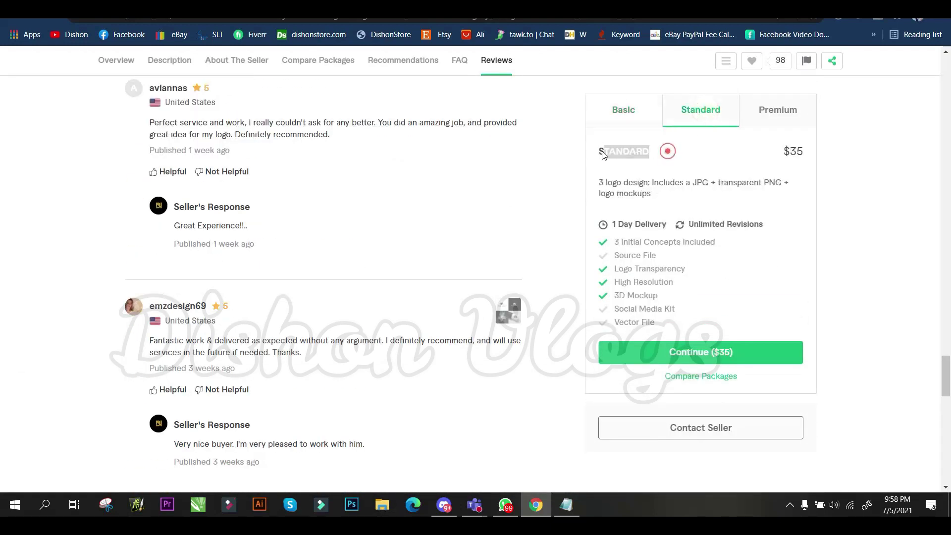
left_click_drag(628, 122, 613, 111)
left_click_drag(946, 377, 948, 74)
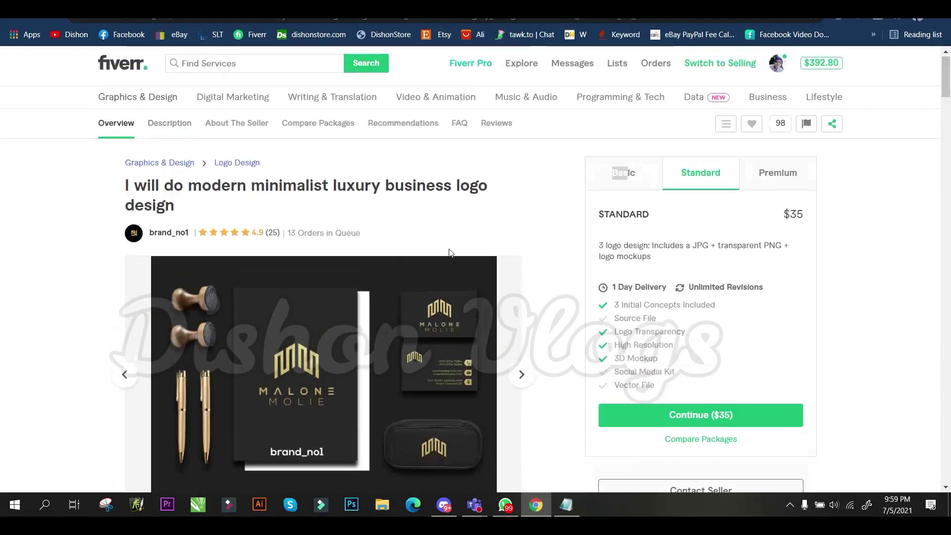
double_click(659, 212)
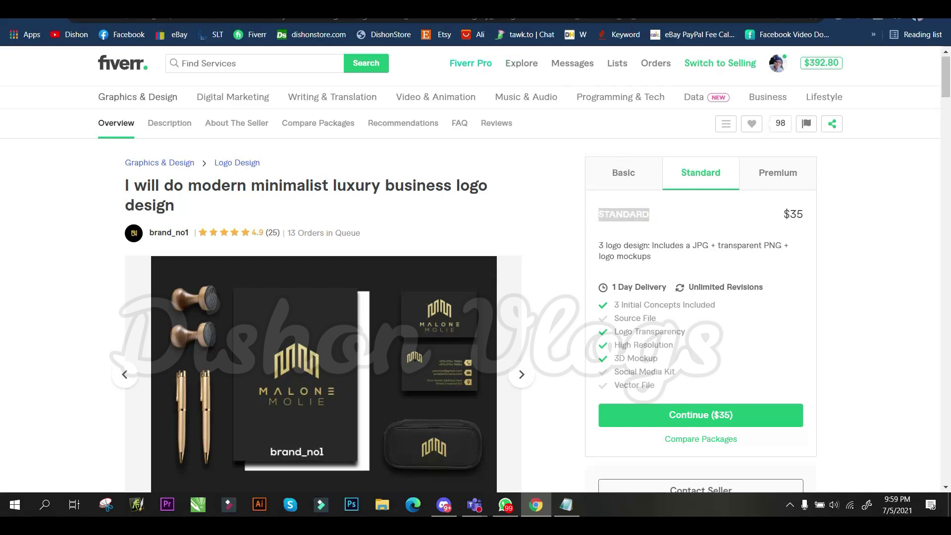
key("ctrl+Tab")
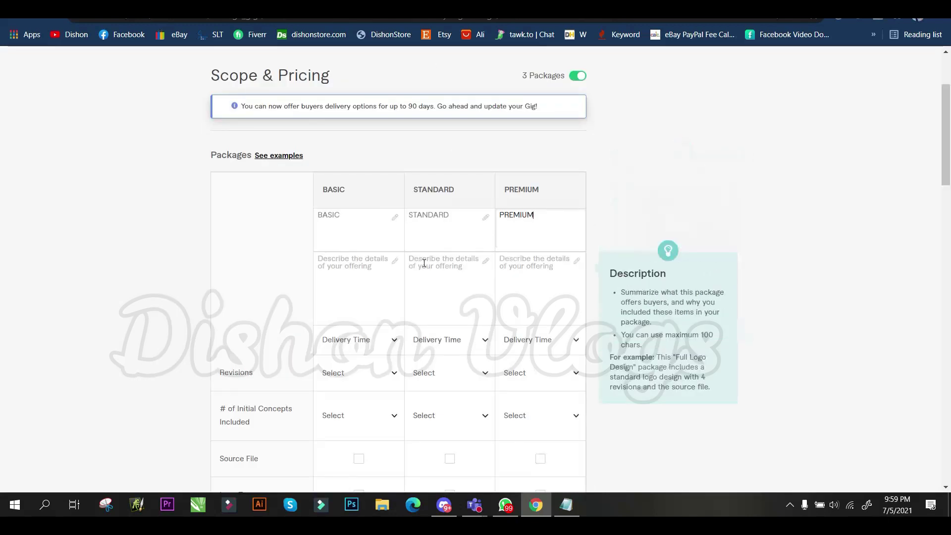
left_click(356, 282)
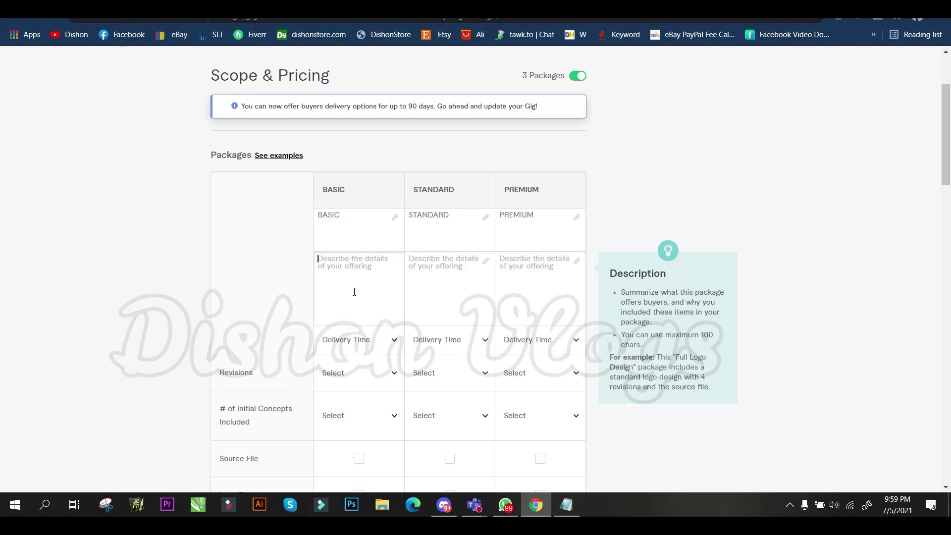
left_click(370, 274)
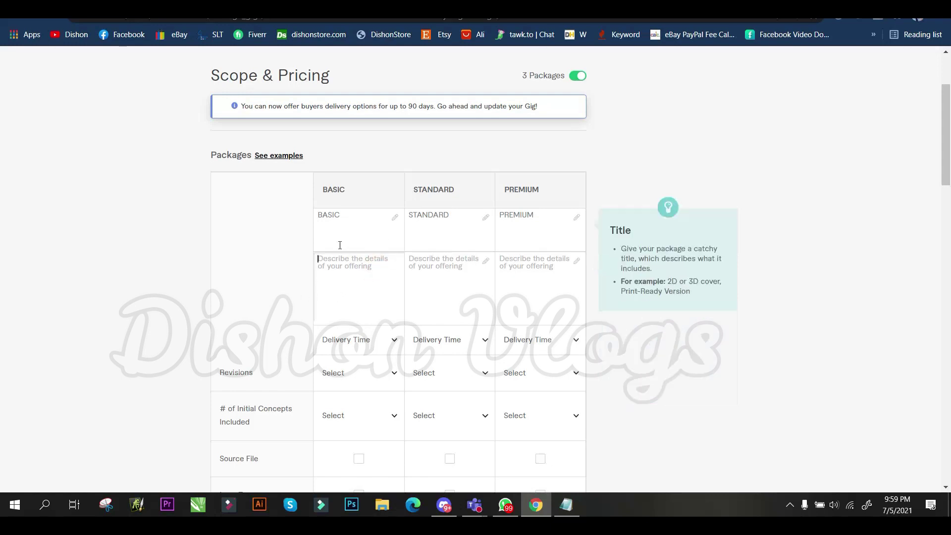
left_click(352, 272)
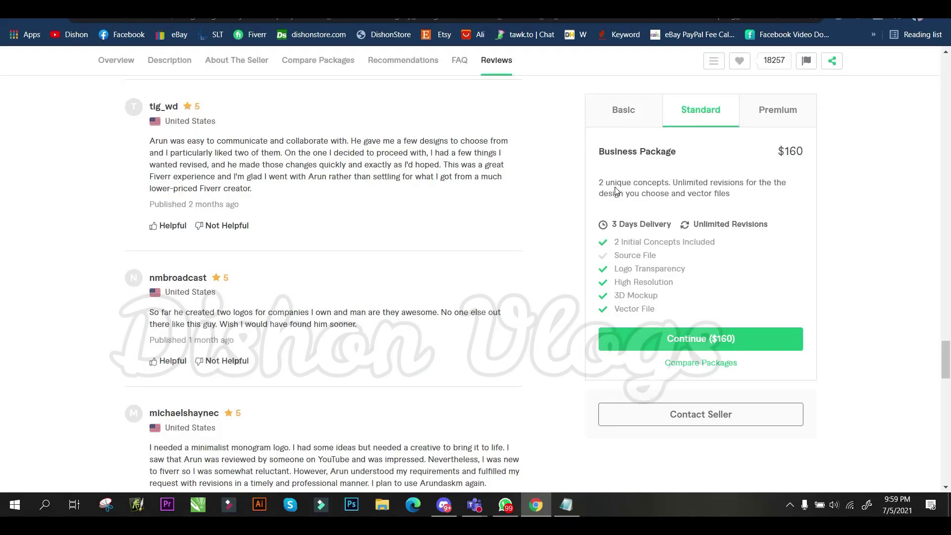
Browse the reference logo gig's Basic, Standard and Premium packages and its Starter Package description.
left_click(629, 109)
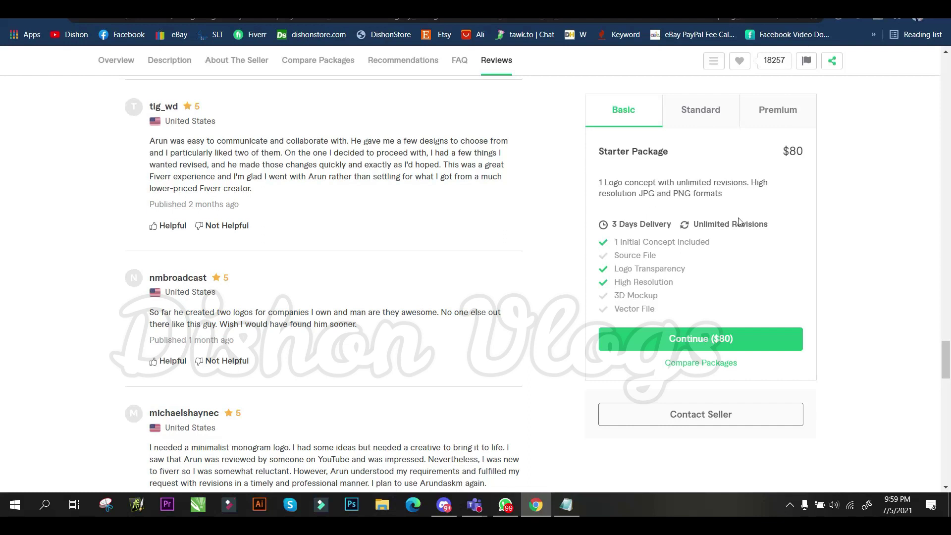
left_click_drag(946, 349, 946, 65)
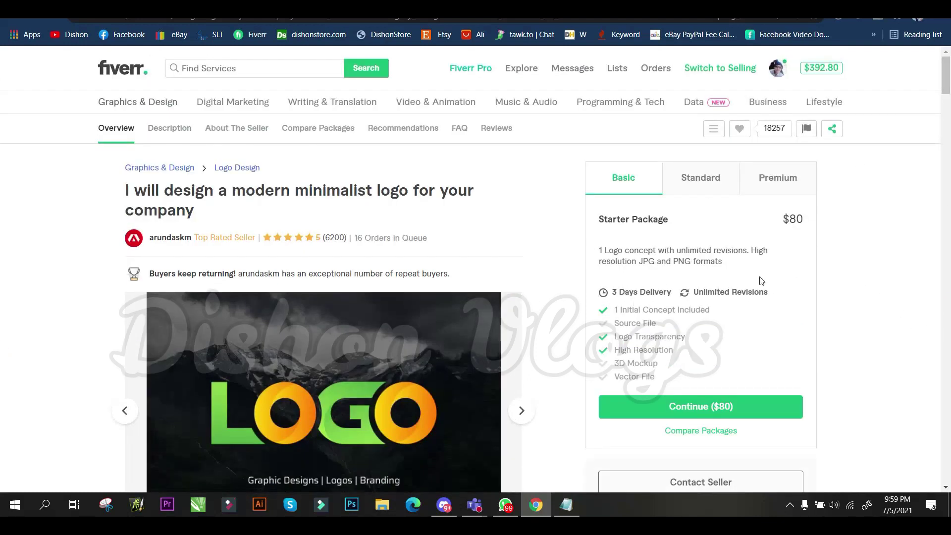
left_click_drag(724, 263, 596, 253)
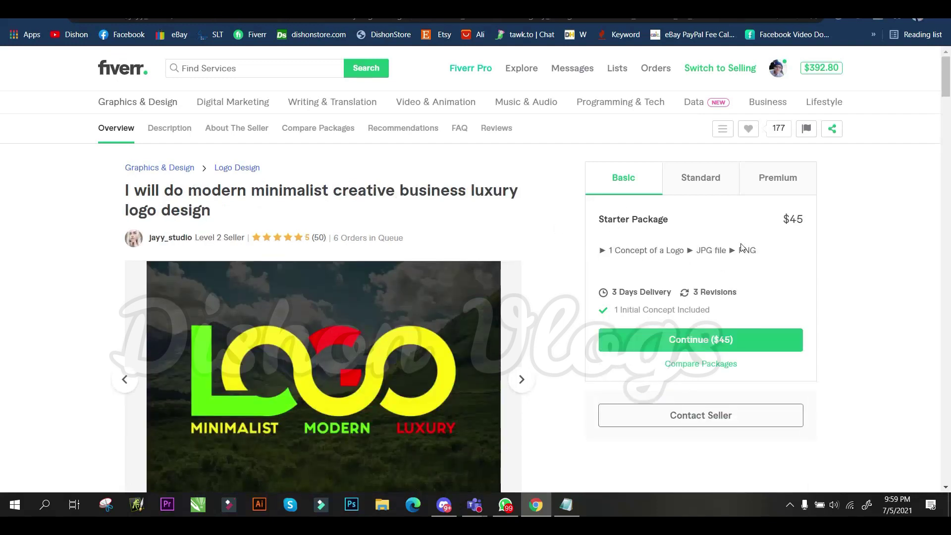
left_click_drag(659, 267, 665, 221)
key("ctrl+c")
left_click(653, 246)
left_click(693, 183)
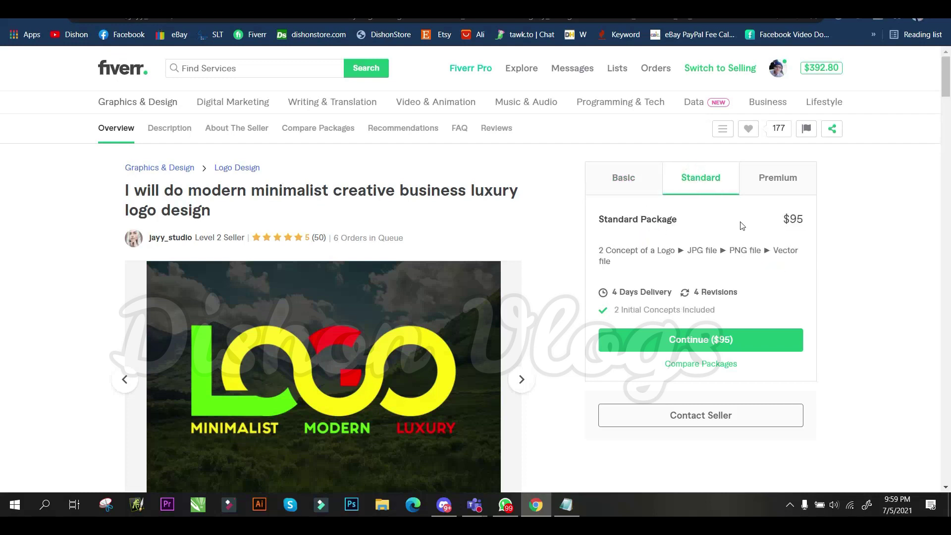
left_click(782, 177)
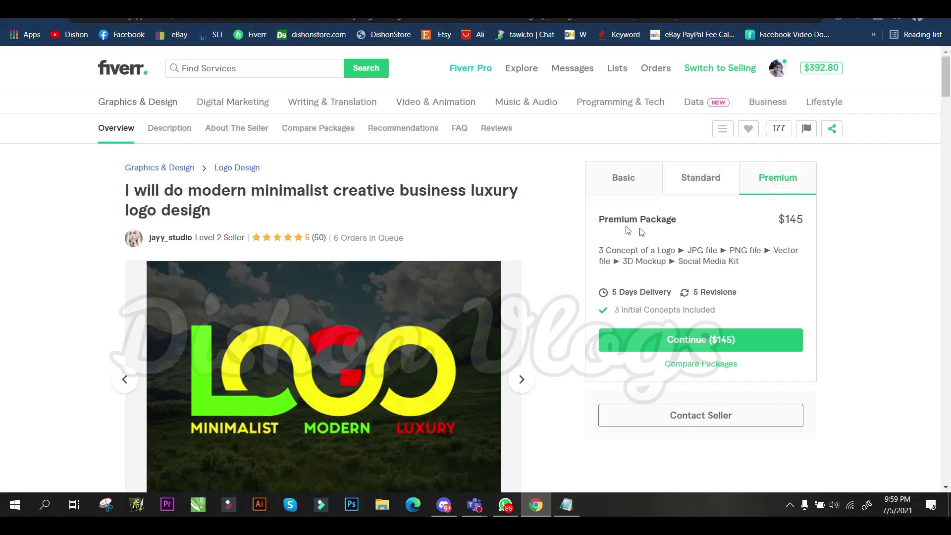
left_click(619, 181)
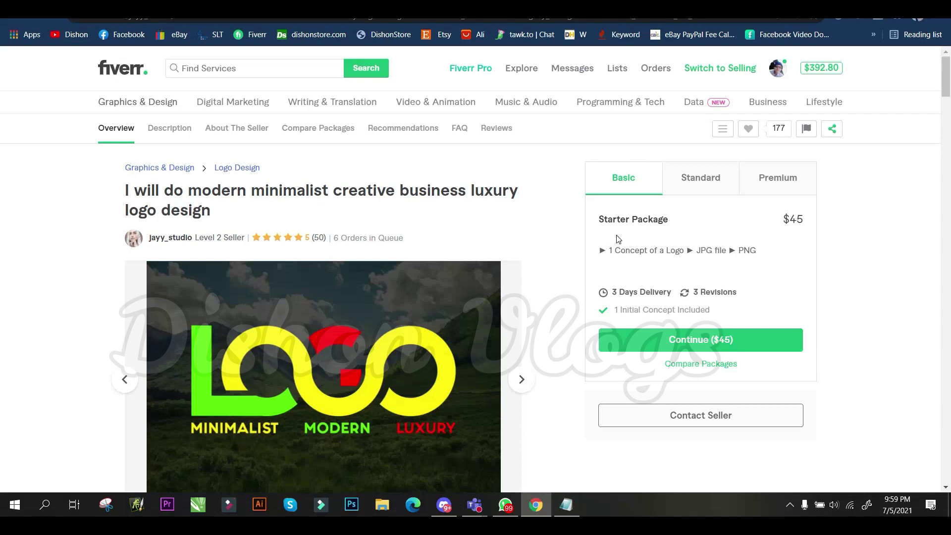
Compare the Starter Package's $45 price and description with the Standard and Premium descriptions.
left_click(678, 230)
left_click_drag(753, 255, 644, 232)
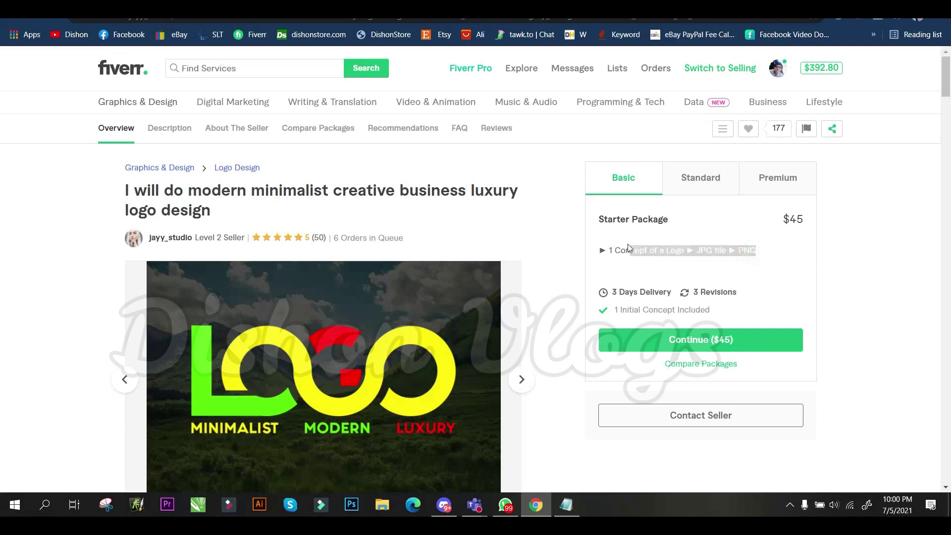
left_click(760, 225)
double_click(794, 220)
left_click(601, 248)
left_click_drag(704, 156, 700, 180)
left_click(700, 179)
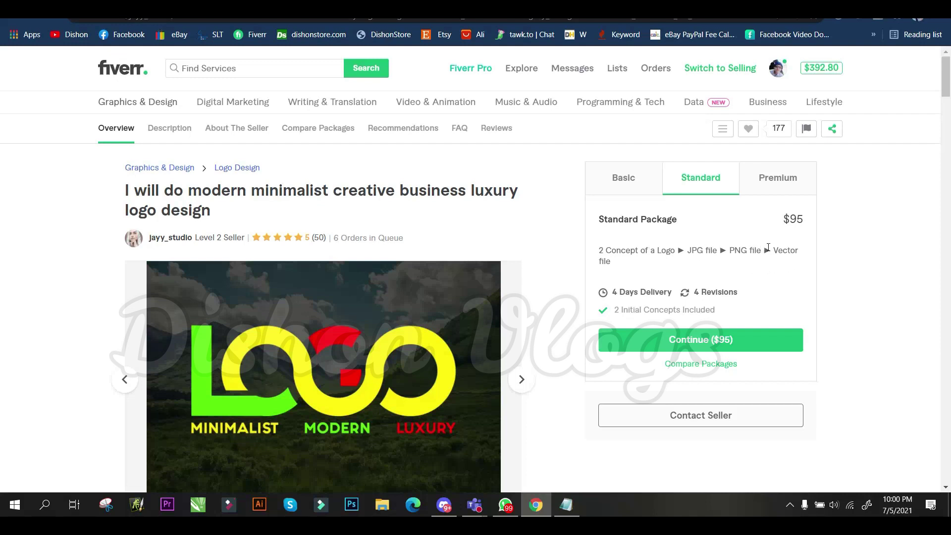
mouse_move(774, 250)
left_mouse_down()
mouse_move(789, 252)
mouse_move(803, 289)
mouse_move(676, 272)
left_mouse_up()
left_click(700, 233)
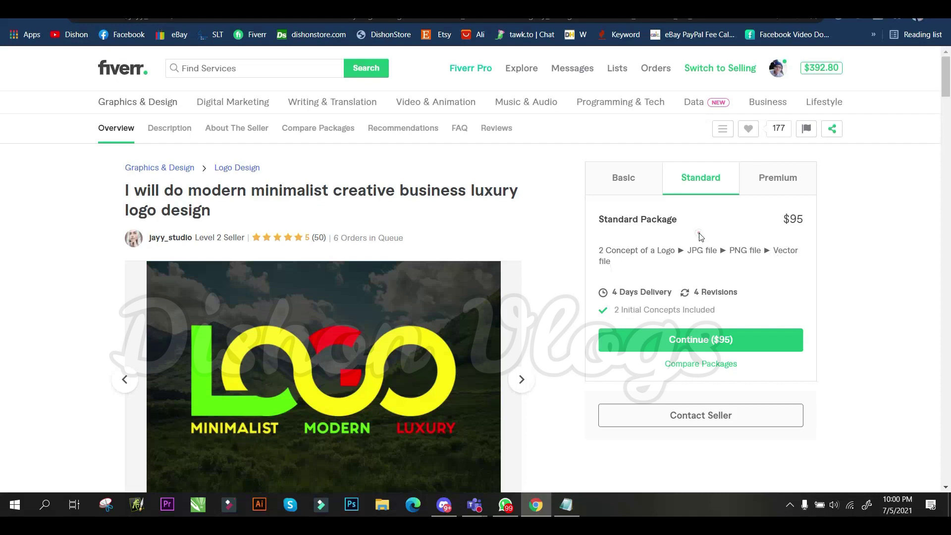
left_click(774, 186)
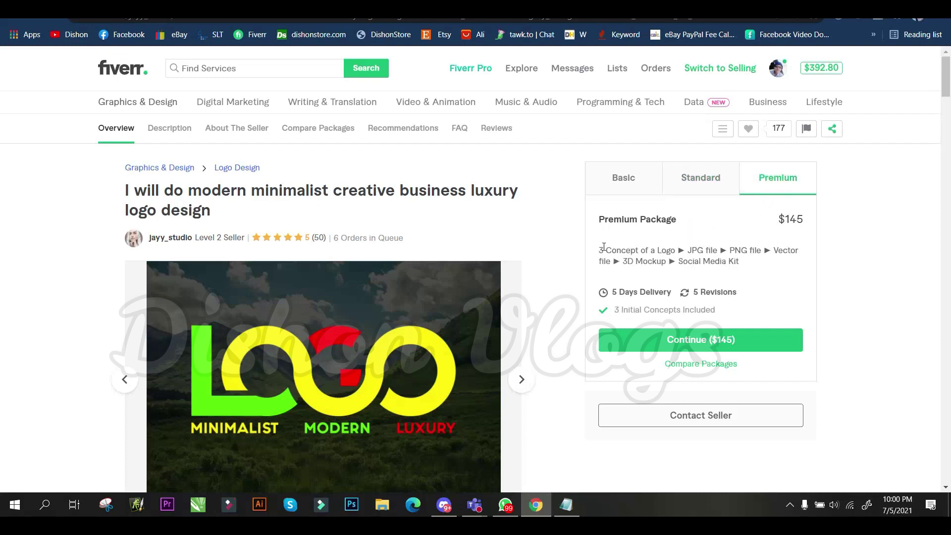
left_click_drag(595, 253, 645, 250)
Select the whole Basic description '1 Concept of a Logo, JPG file, PNG' for copying.
left_click(624, 180)
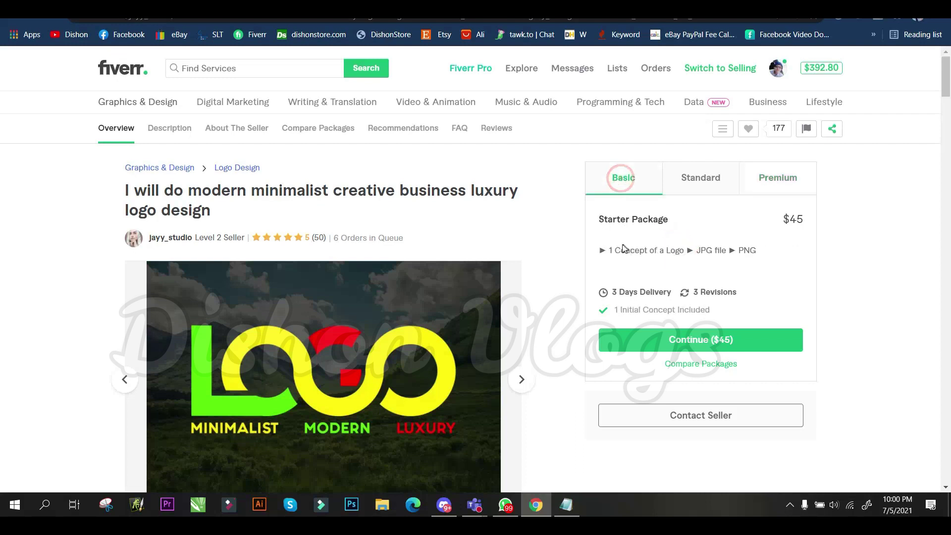
left_click_drag(607, 250, 686, 251)
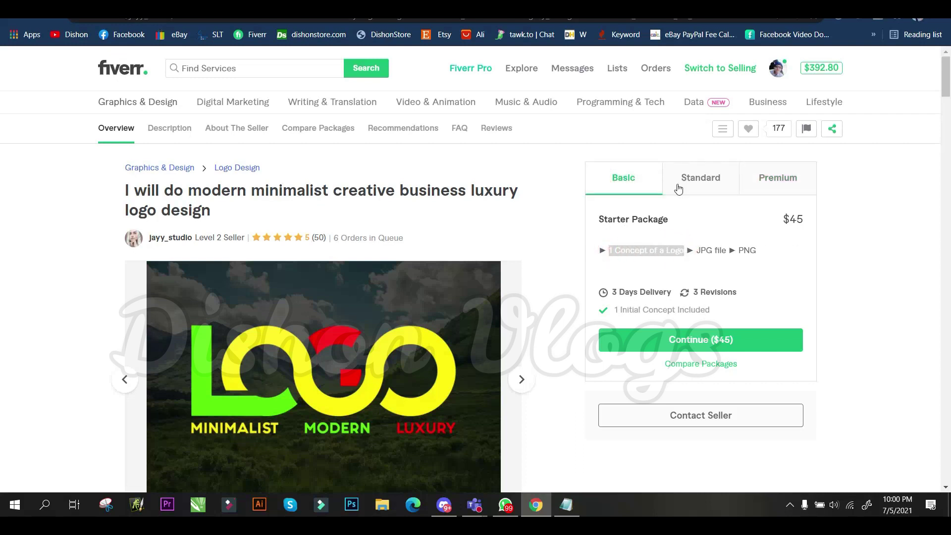
left_click(647, 254)
left_click(692, 179)
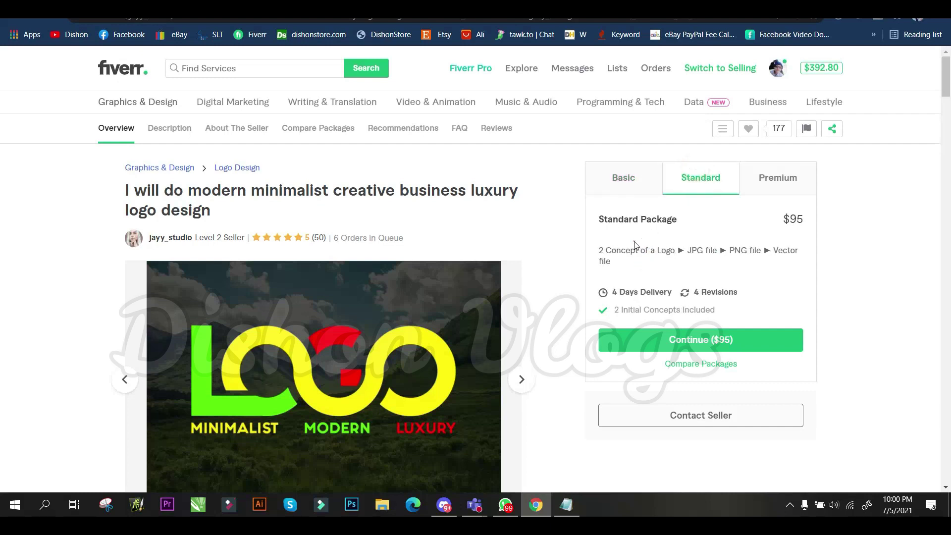
left_click(779, 178)
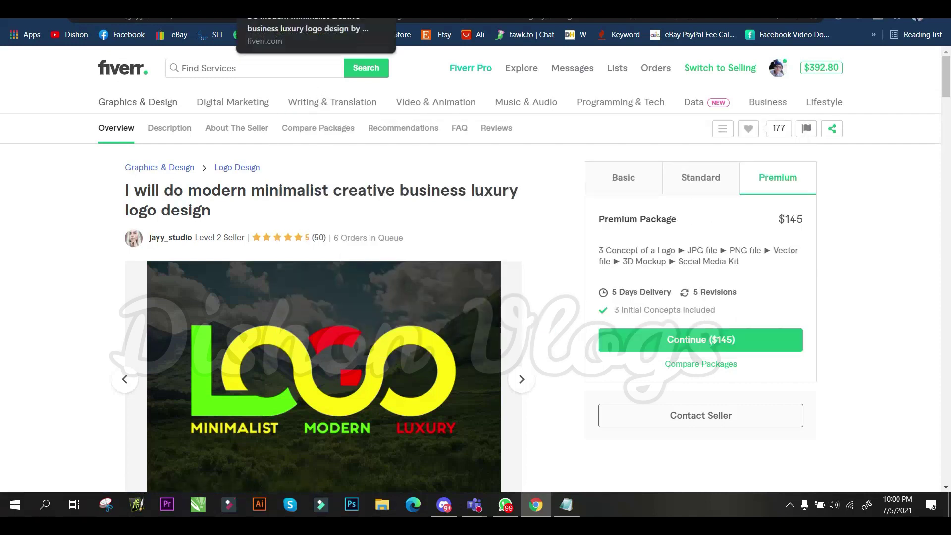
left_click(625, 186)
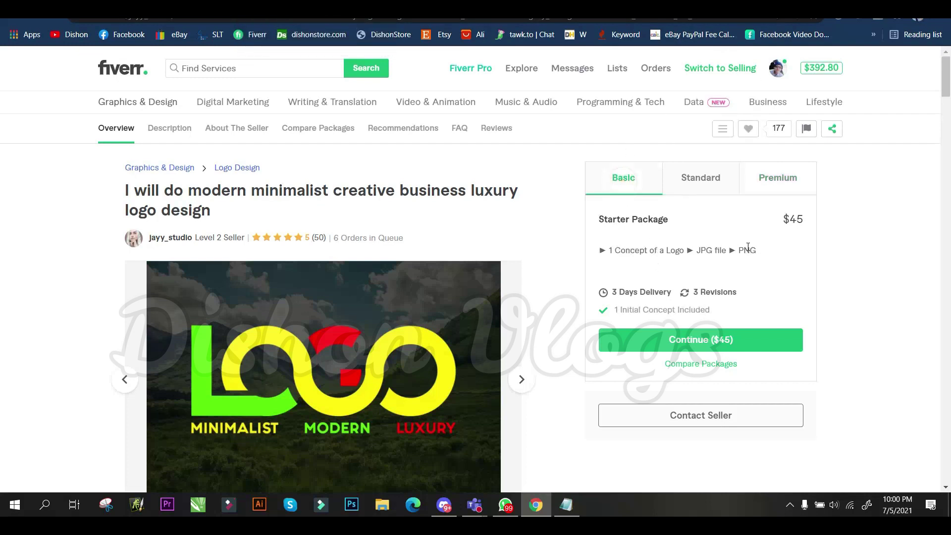
left_click_drag(742, 251, 600, 252)
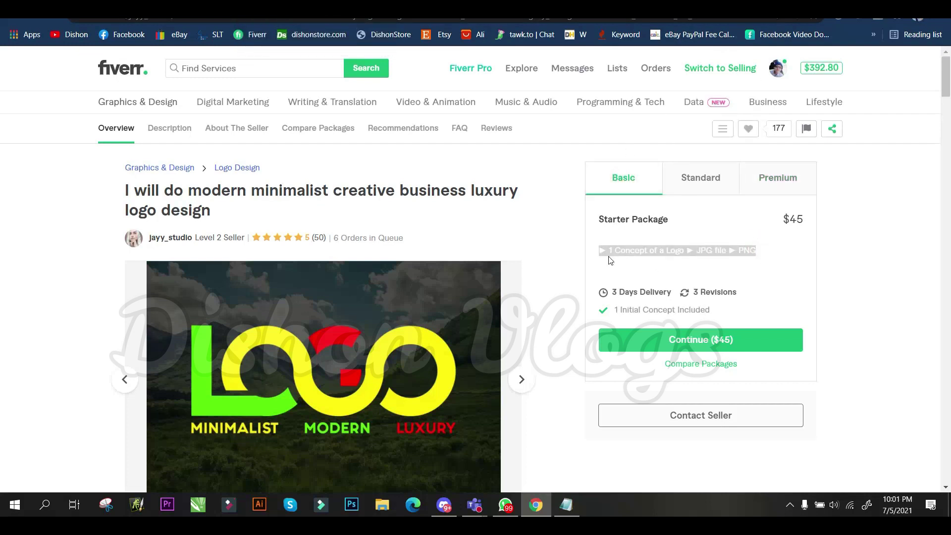
left_click(515, 9)
Paste the copied logo description into the Basic, Standard and Premium description boxes.
left_click(365, 274)
key("ctrl+v")
left_click(444, 273)
key("ctrl+v")
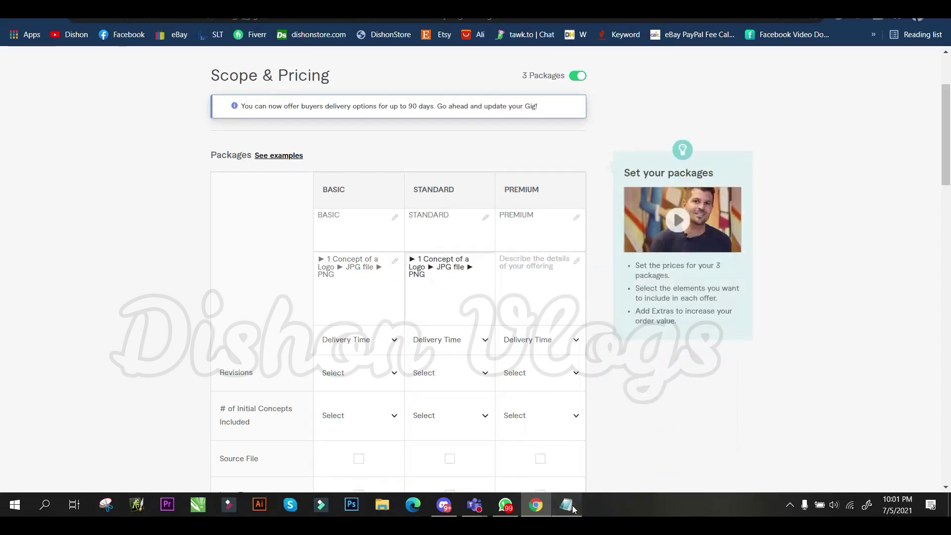
left_click(573, 510)
left_click(354, 167)
left_click_drag(202, 142, 704, 155)
left_click(567, 144)
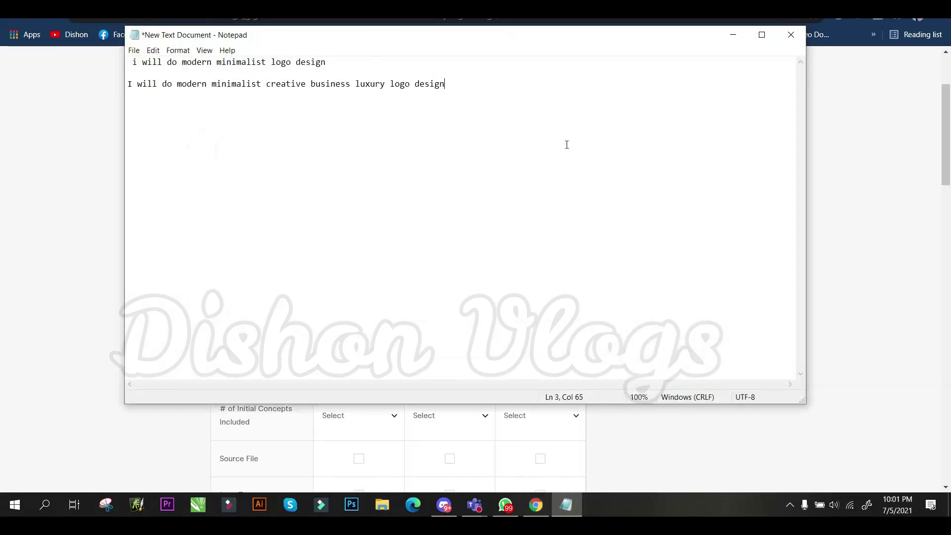
left_click(61, 164)
left_click(523, 279)
key("ctrl+v")
Change the concept count to 3 in the Standard description and 5 in Premium.
left_click(337, 257)
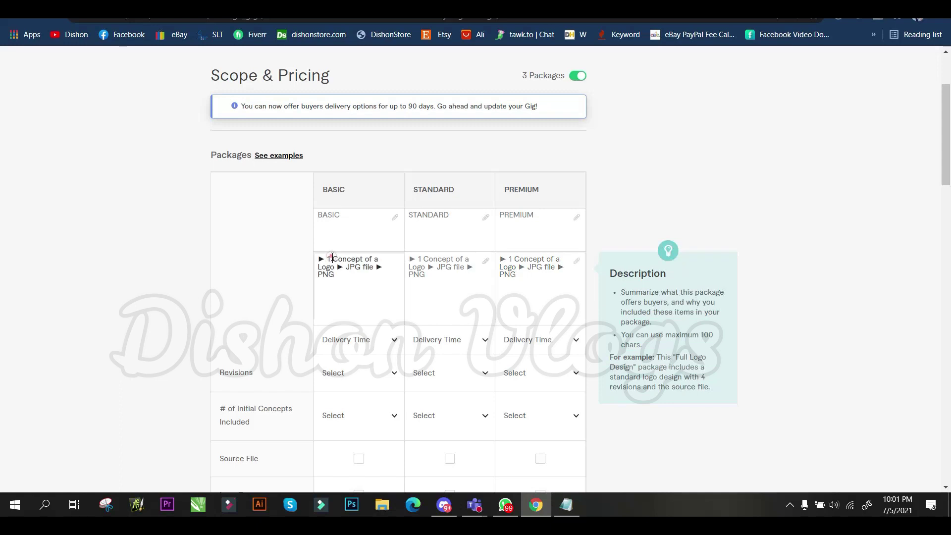
left_click(422, 259)
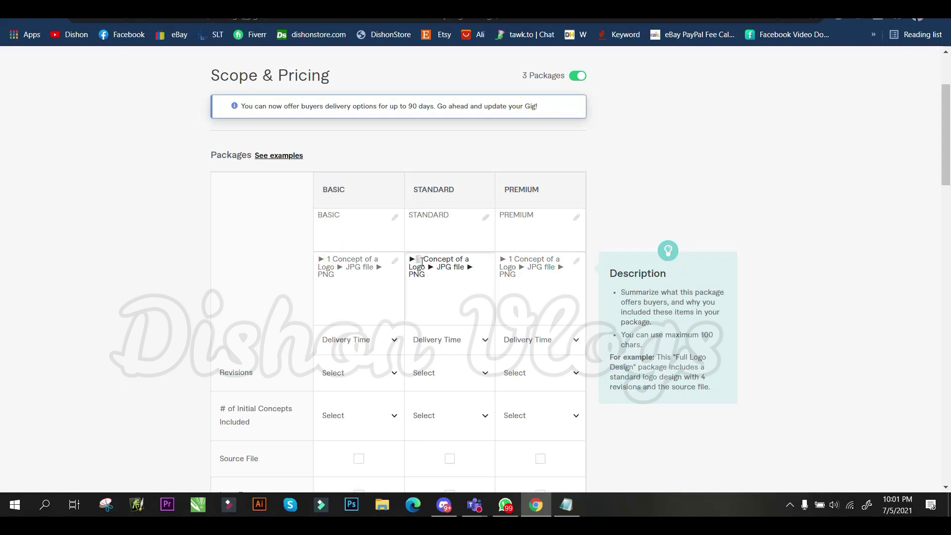
type("3")
double_click(510, 259)
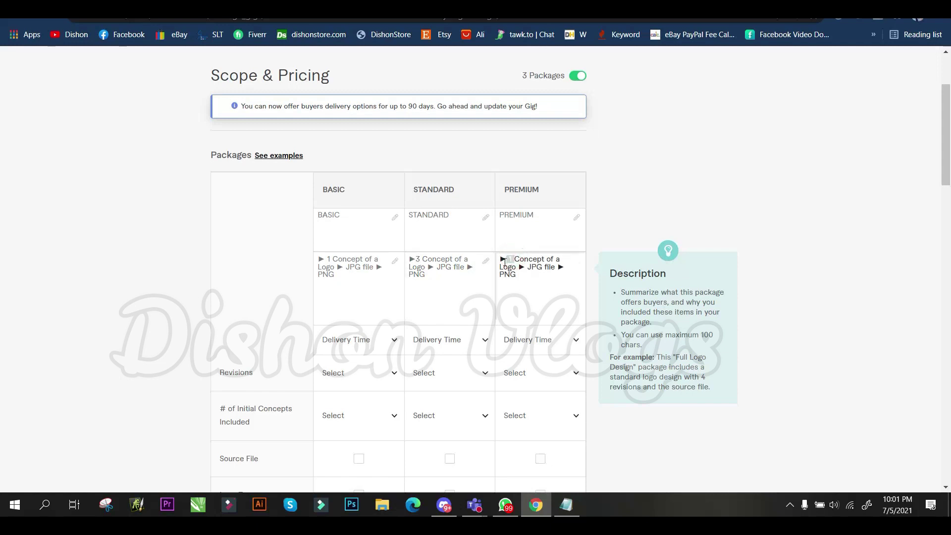
type("5")
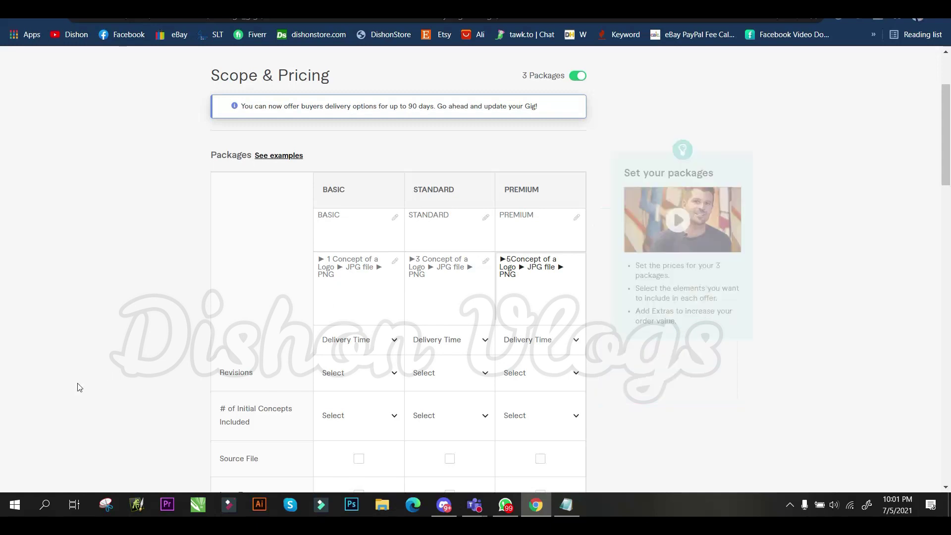
left_click(24, 228)
scroll(357, 233, "down", 1)
scroll(354, 231, "up", 1)
left_click(353, 278)
left_click(330, 179)
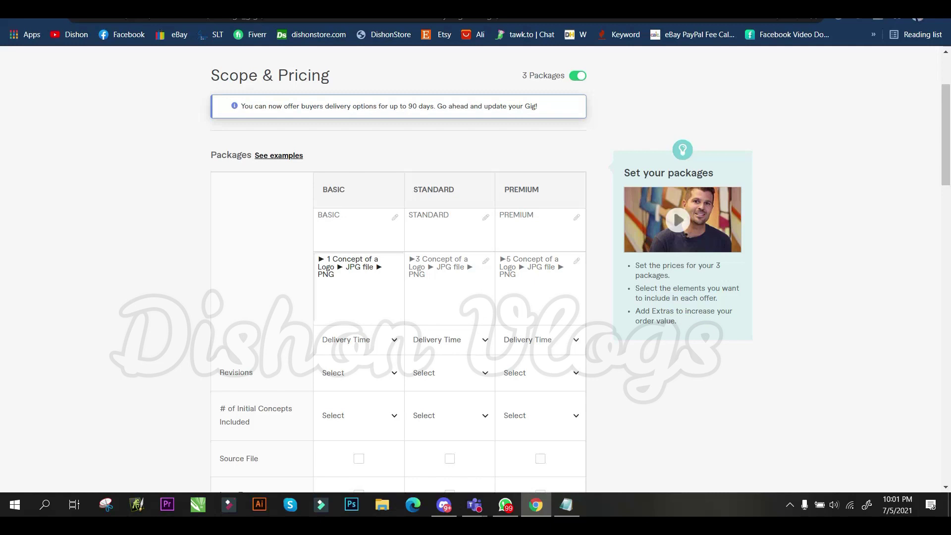
scroll(375, 227, "up", 2)
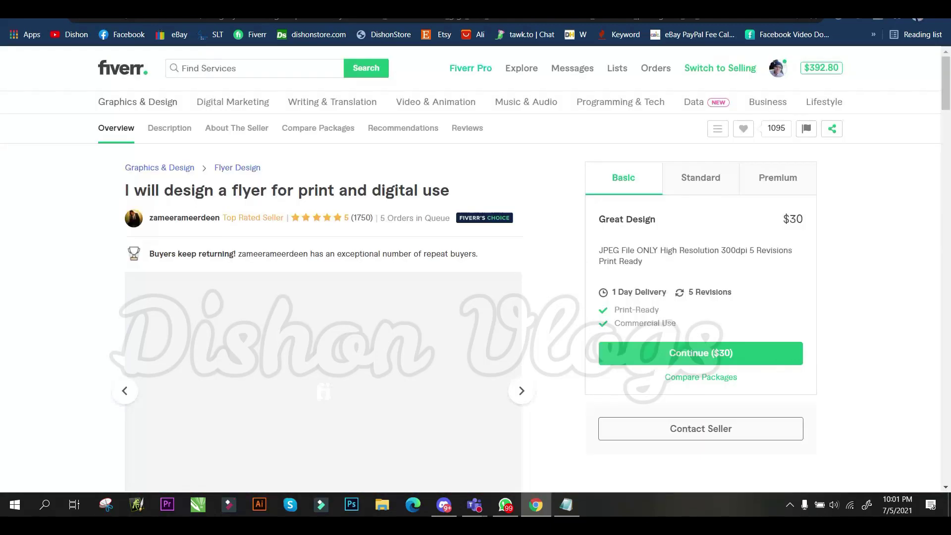
Compare the flyer gig's Basic, Standard and Premium descriptions and delivery times.
left_click_drag(598, 250, 736, 267)
left_click(690, 262)
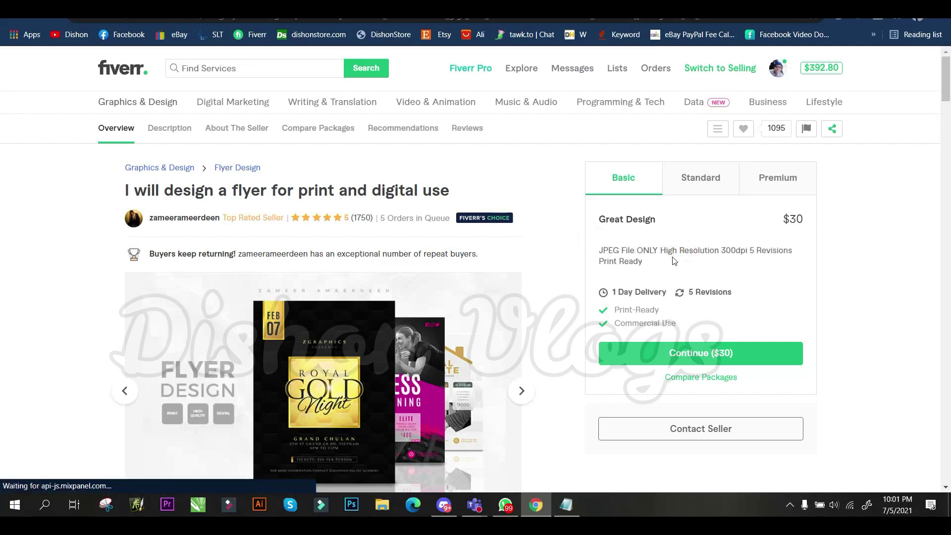
left_click_drag(671, 256, 613, 250)
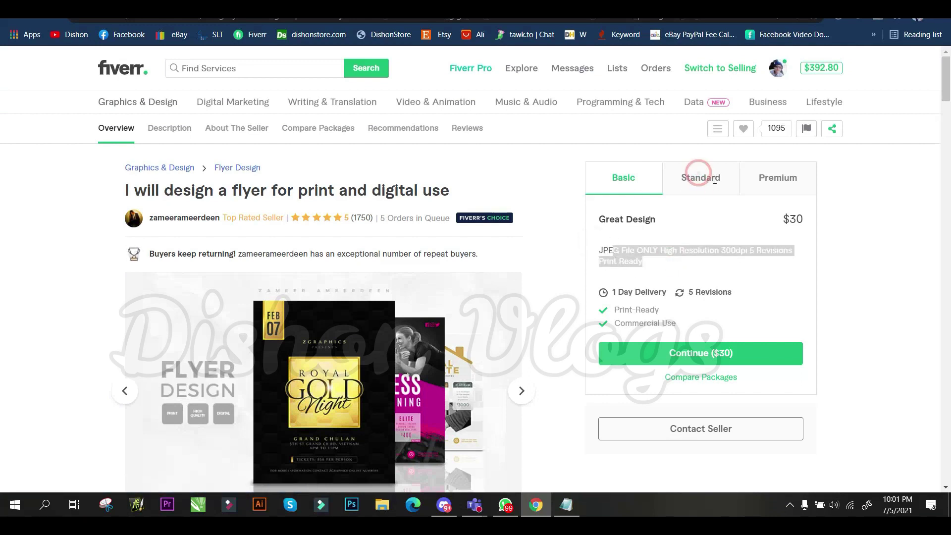
left_click(700, 175)
left_click(777, 183)
left_click(607, 184)
left_click(747, 194)
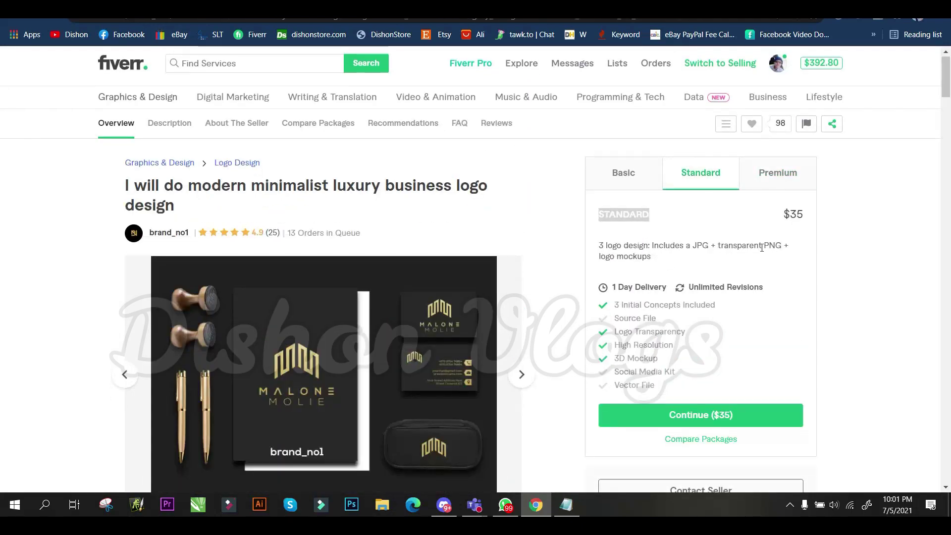
left_click(668, 254)
left_click_drag(665, 288, 618, 287)
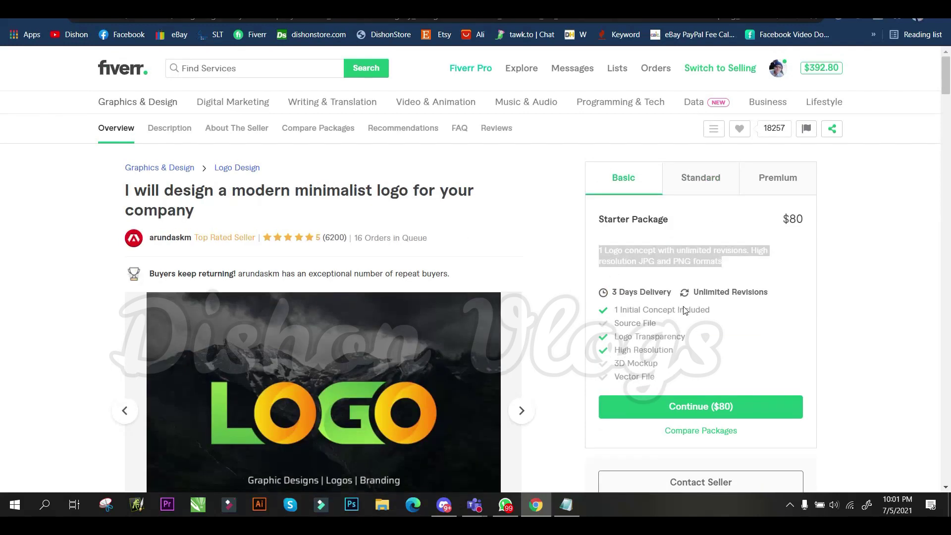
left_click_drag(614, 287, 648, 261)
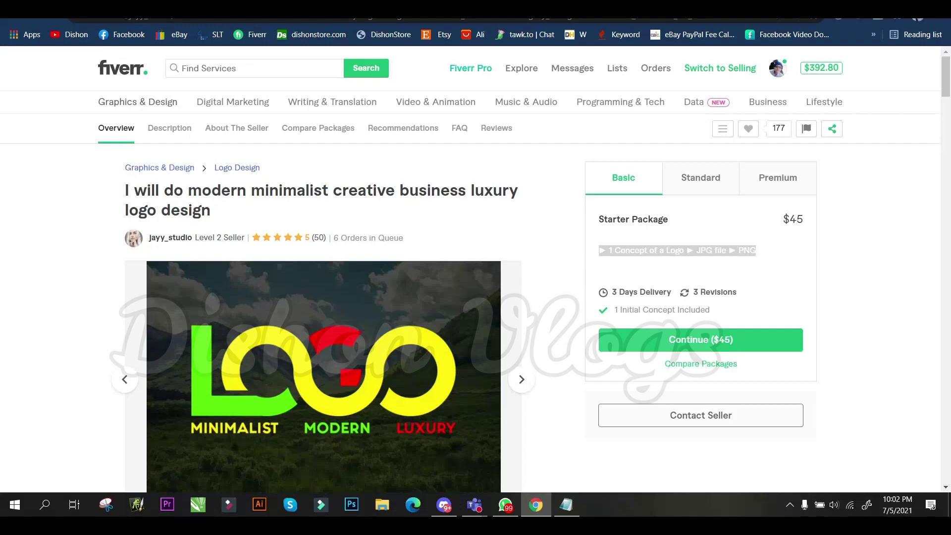
left_click_drag(601, 285, 599, 262)
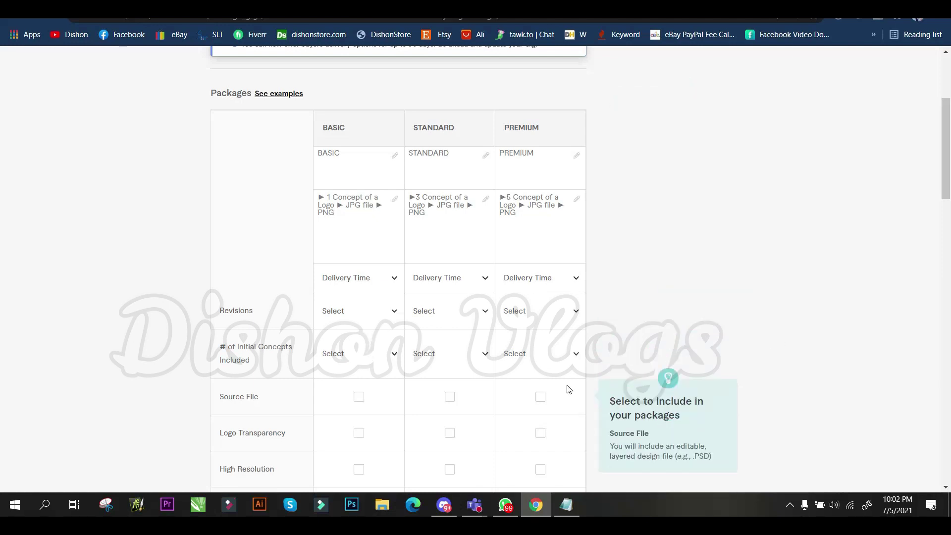
Pick '2 days Delivery' from the Basic column's Delivery Time dropdown.
left_click(377, 283)
left_click(359, 384)
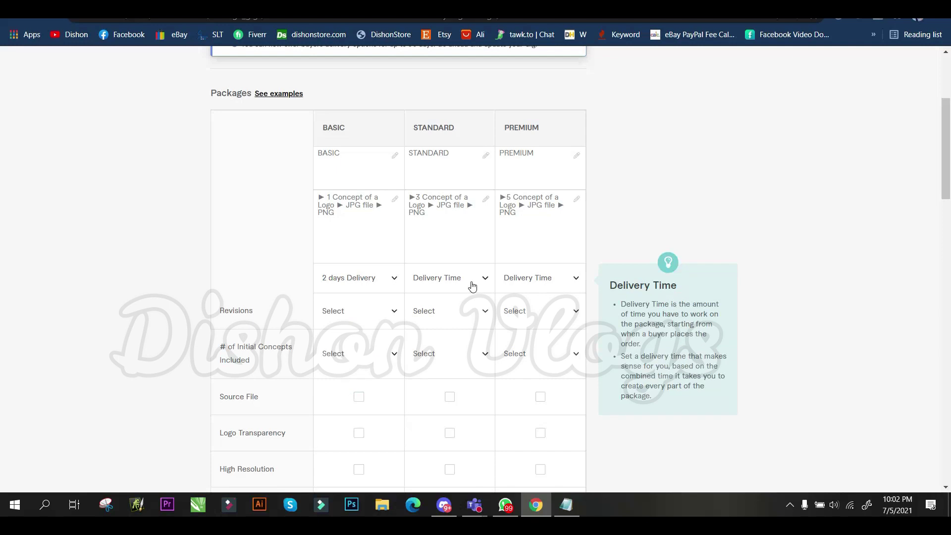
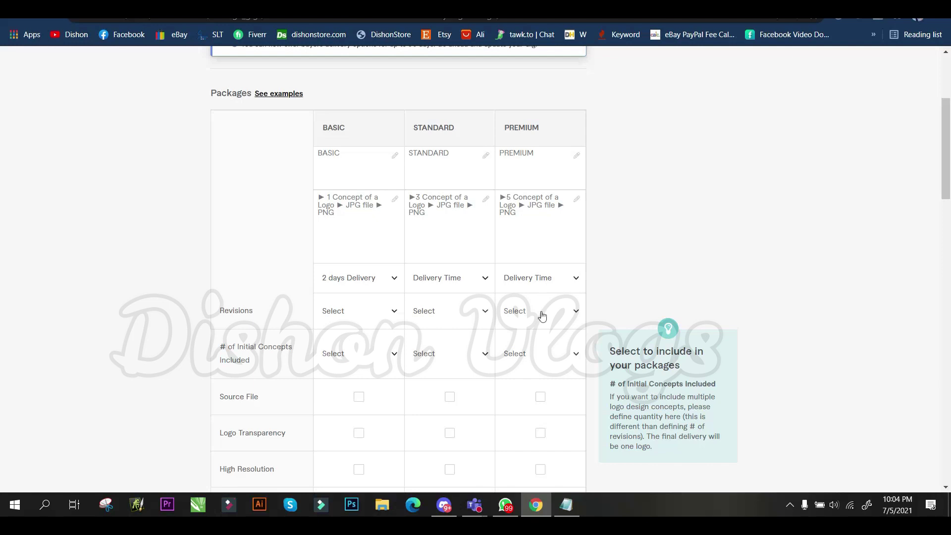
Set the Standard and Premium packages' delivery time to 2 days.
left_click(456, 277)
left_click(443, 393)
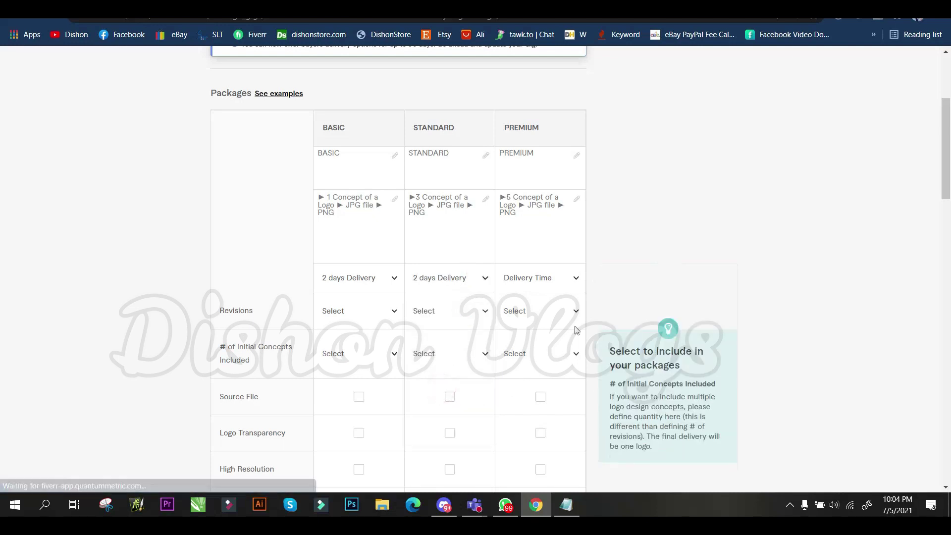
left_click(528, 278)
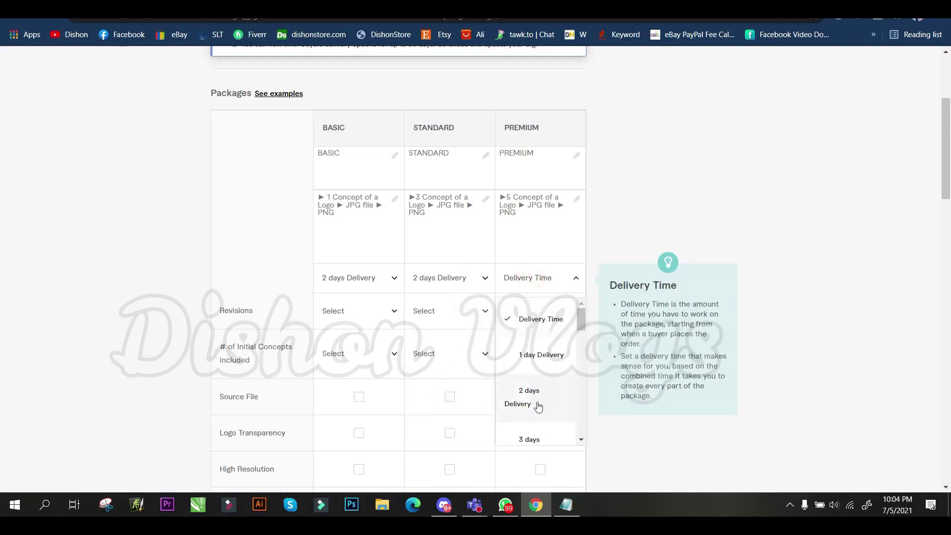
left_click(536, 404)
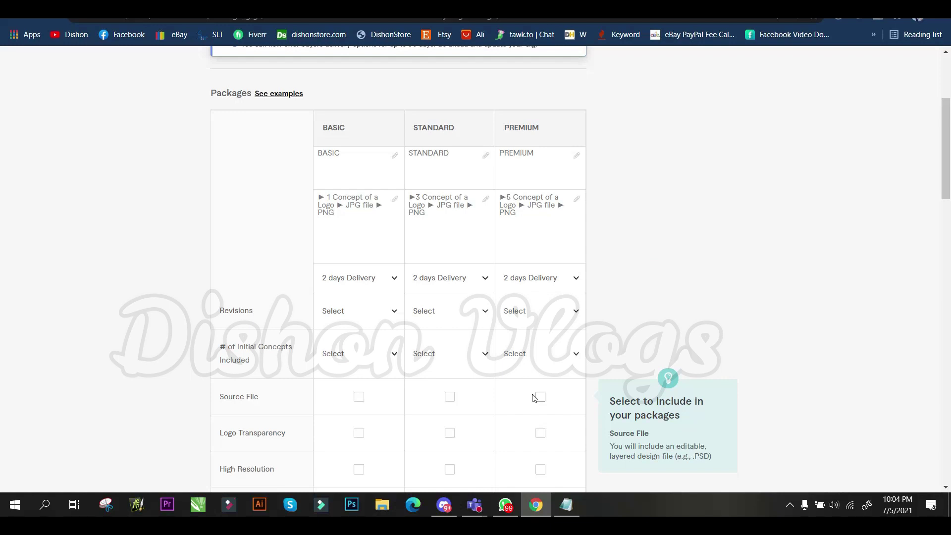
scroll(355, 299, "down", 3)
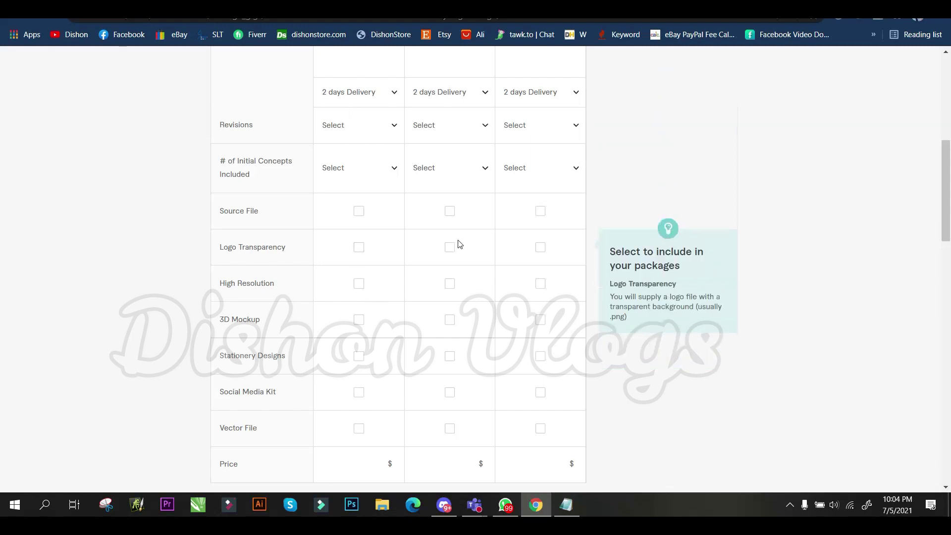
scroll(506, 190, "up", 2)
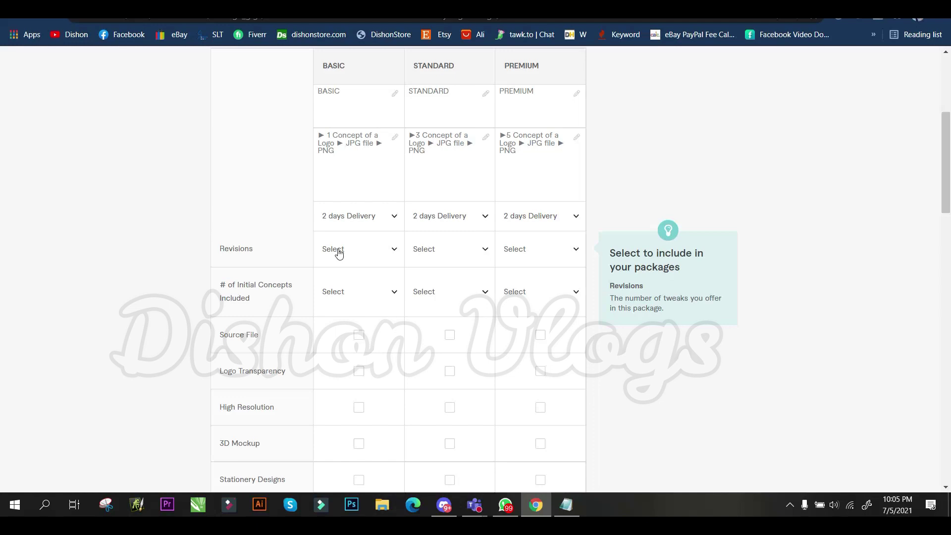
Choose Unlimited from the Basic package's Revisions dropdown.
mouse_move(357, 249)
left_click(388, 256)
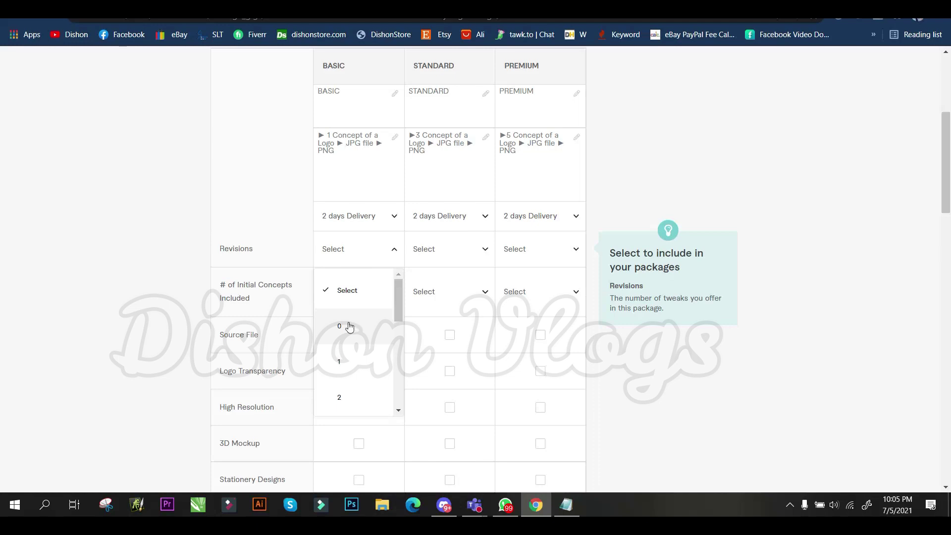
scroll(367, 362, "down", 5)
scroll(369, 372, "down", 5)
scroll(357, 249, "up", 3)
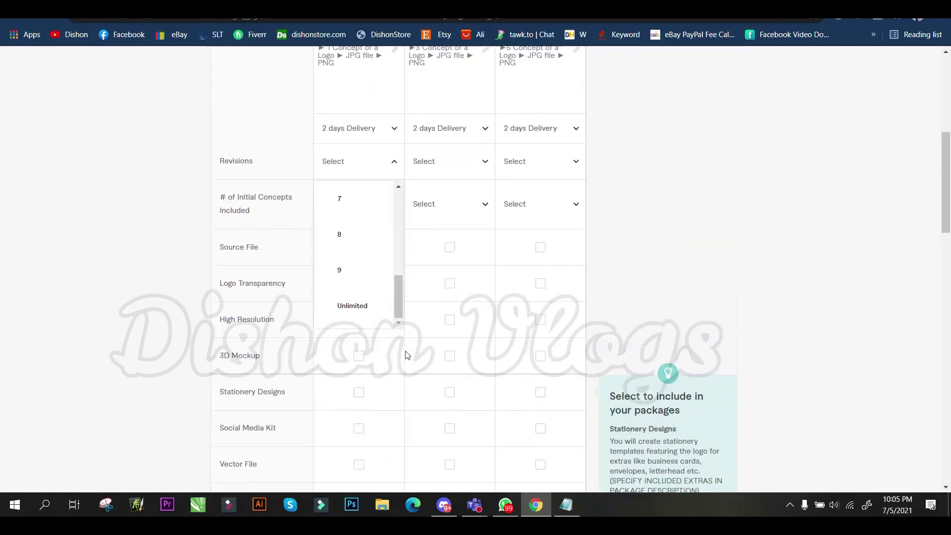
scroll(396, 347, "up", 3)
left_click(356, 455)
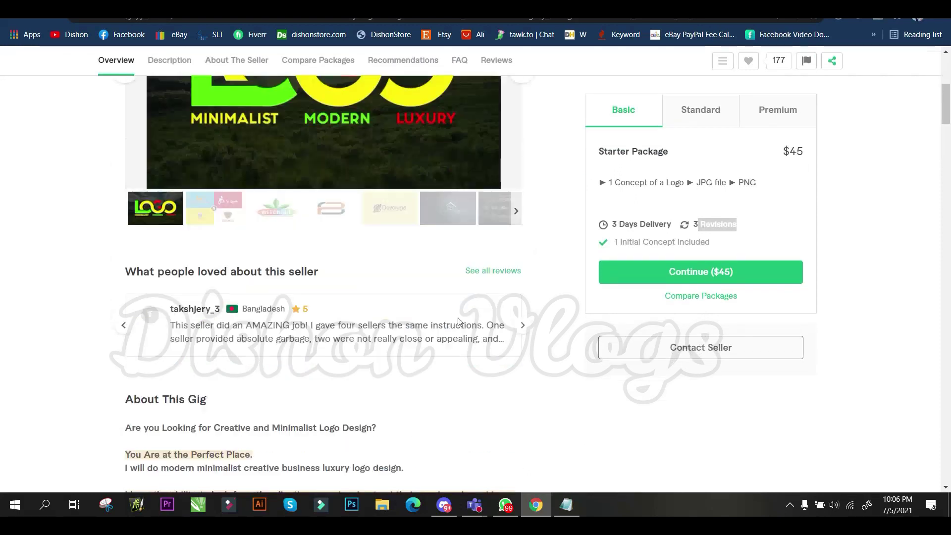
scroll(458, 323, "down", 6)
scroll(444, 325, "down", 6)
scroll(347, 421, "down", 6)
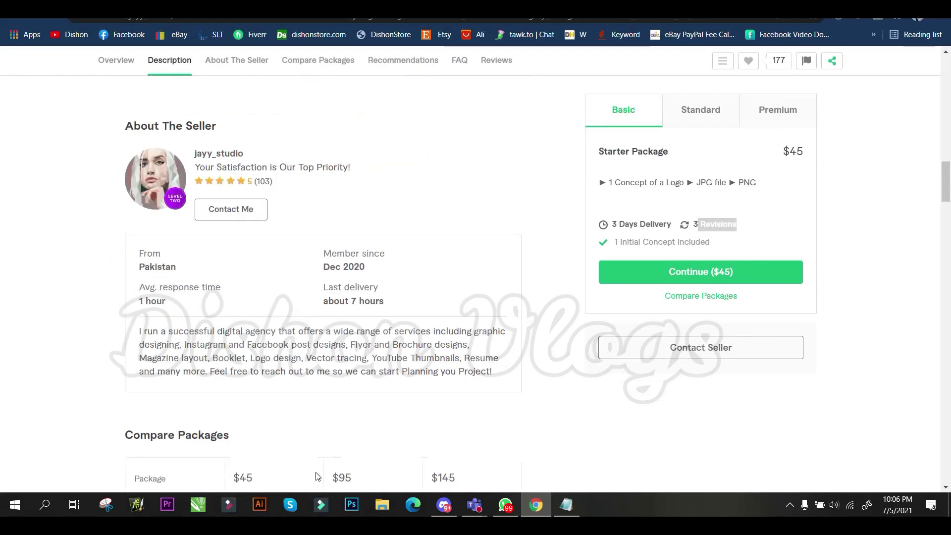
scroll(555, 382, "down", 6)
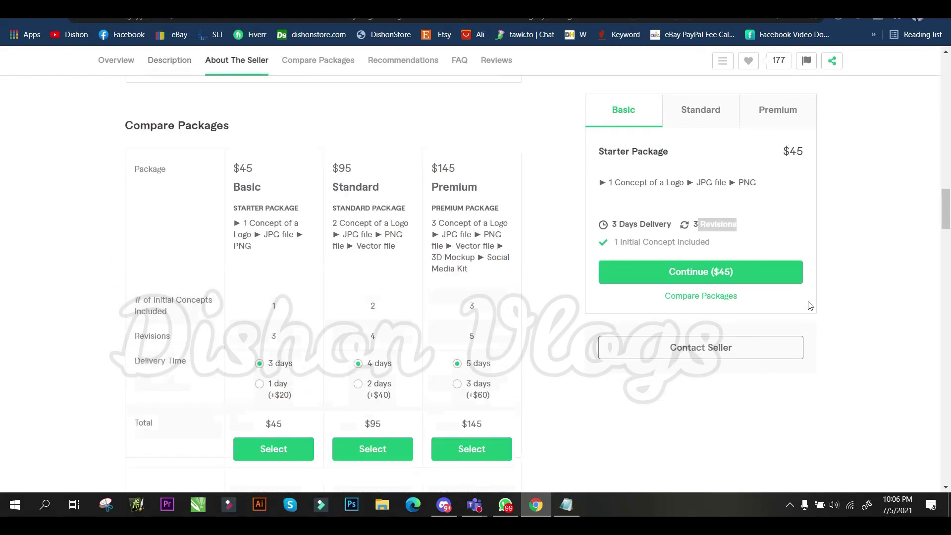
mouse_move(946, 208)
left_mouse_down()
mouse_move(944, 362)
mouse_move(946, 74)
left_mouse_up()
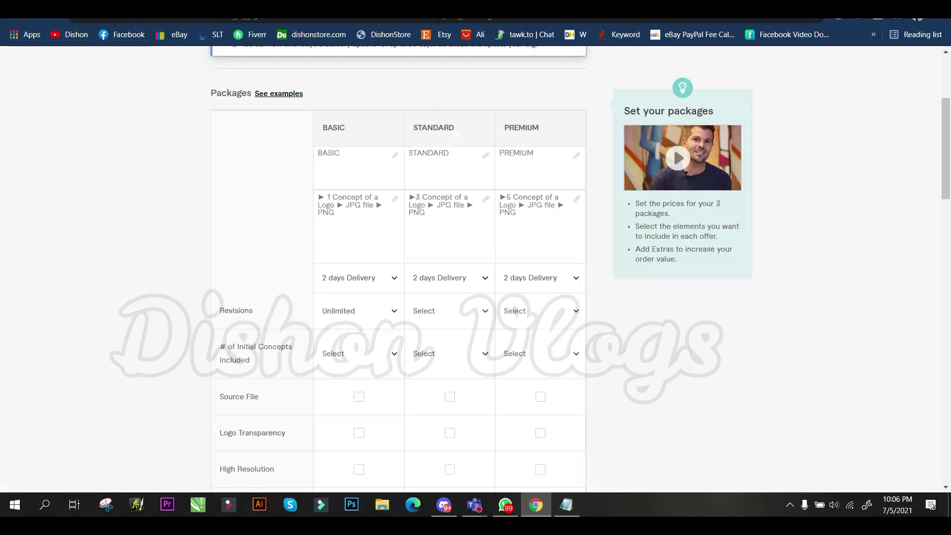
Select Unlimited revisions for both the Standard and Premium packages.
left_click(436, 317)
scroll(446, 389, "down", 5)
scroll(446, 397, "down", 3)
left_click(445, 342)
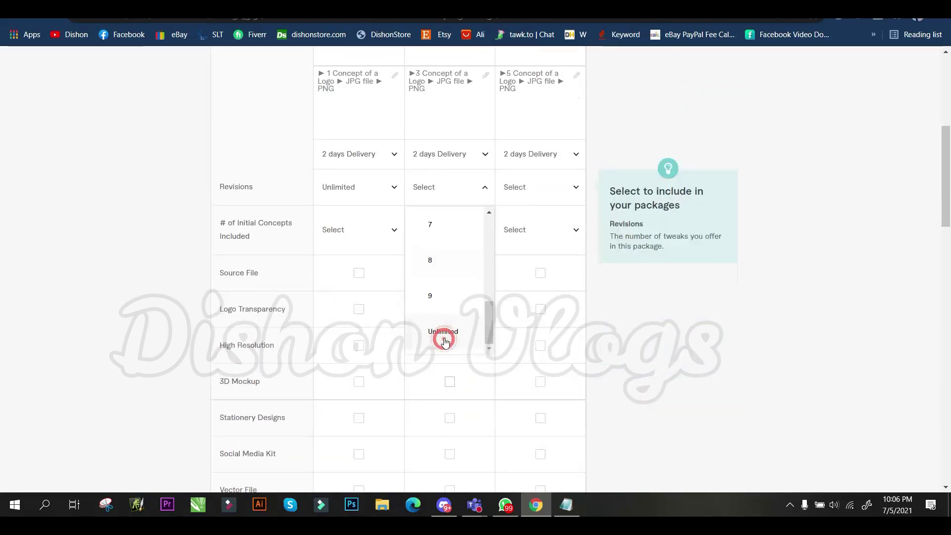
scroll(538, 377, "up", 3)
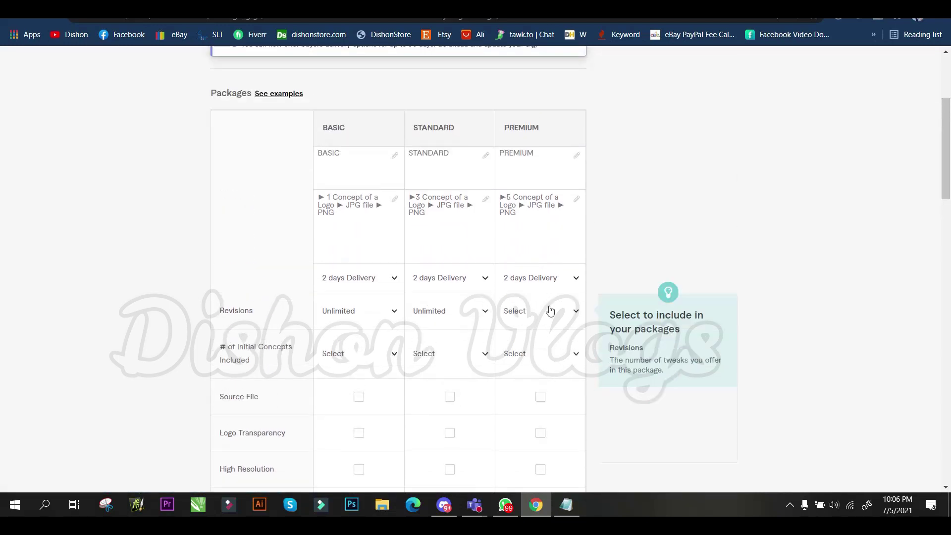
left_click(550, 308)
scroll(541, 388, "down", 3)
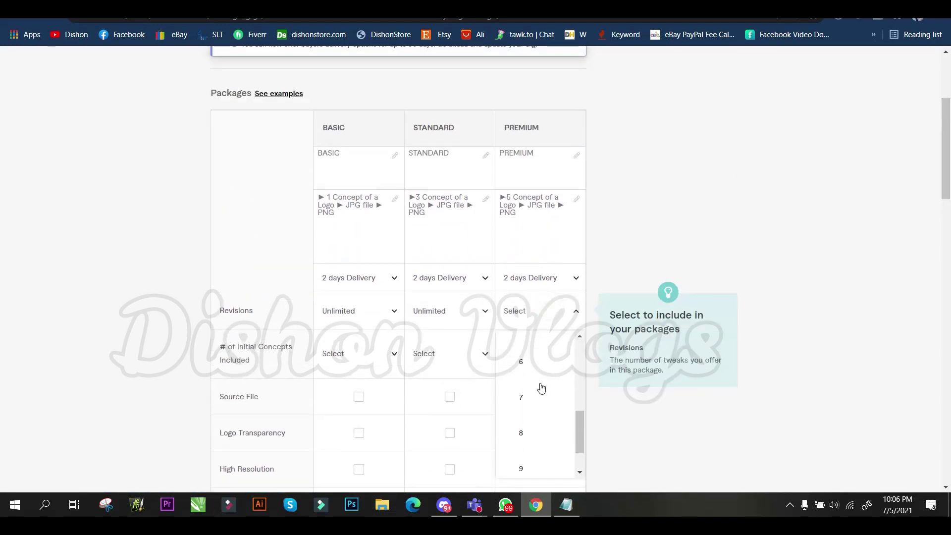
scroll(541, 388, "down", 1)
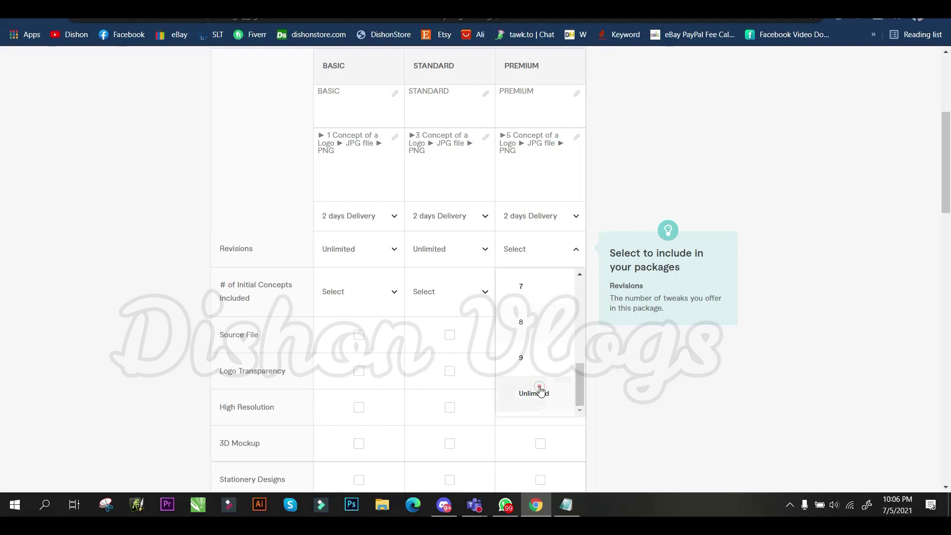
left_click(541, 392)
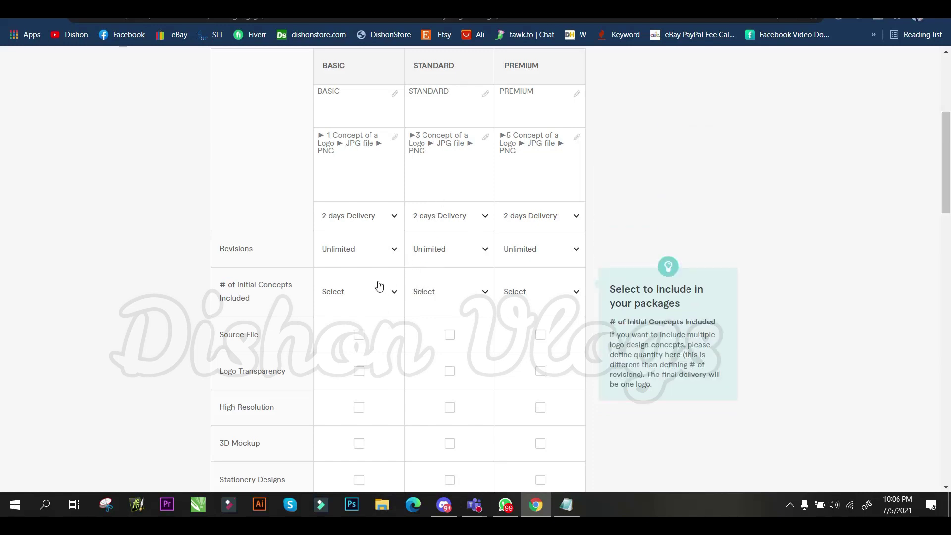
Choose 1 initial concept for the Basic package.
scroll(379, 287, "down", 2)
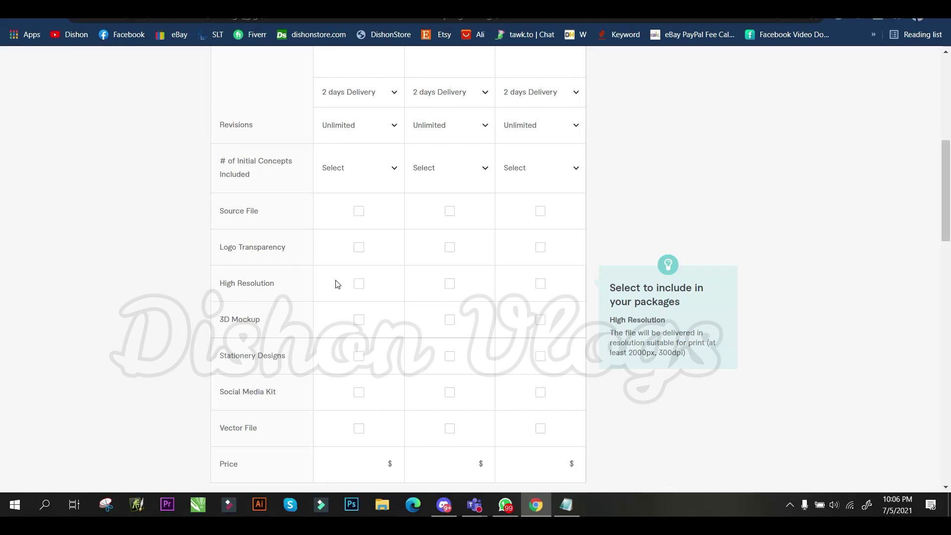
left_click_drag(229, 161, 253, 159)
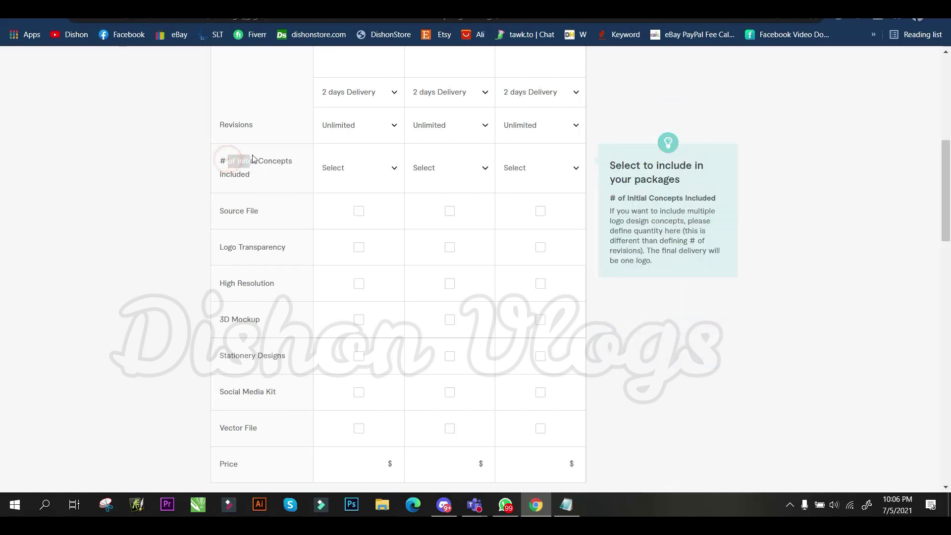
left_click(347, 164)
left_click(353, 249)
left_click(465, 174)
scroll(342, 222, "up", 4)
left_click_drag(352, 212, 299, 196)
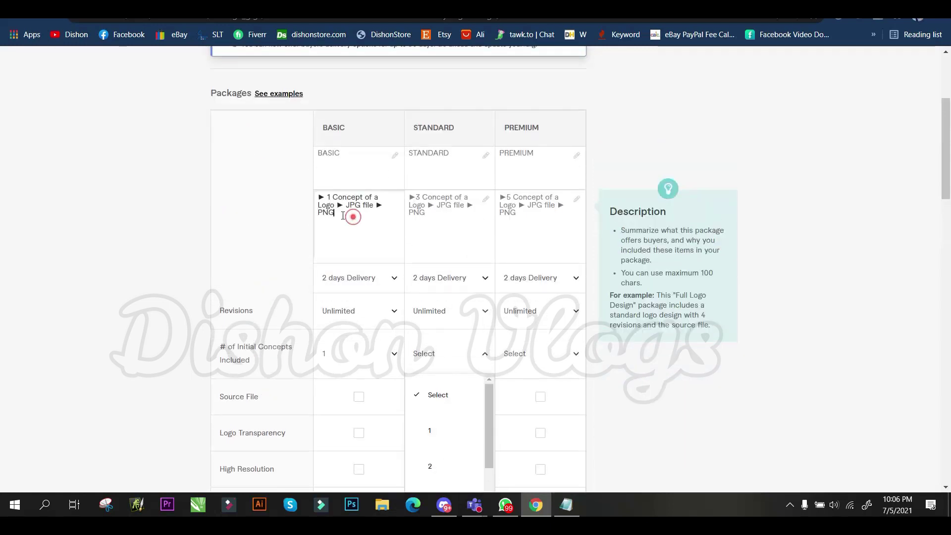
left_click(112, 229)
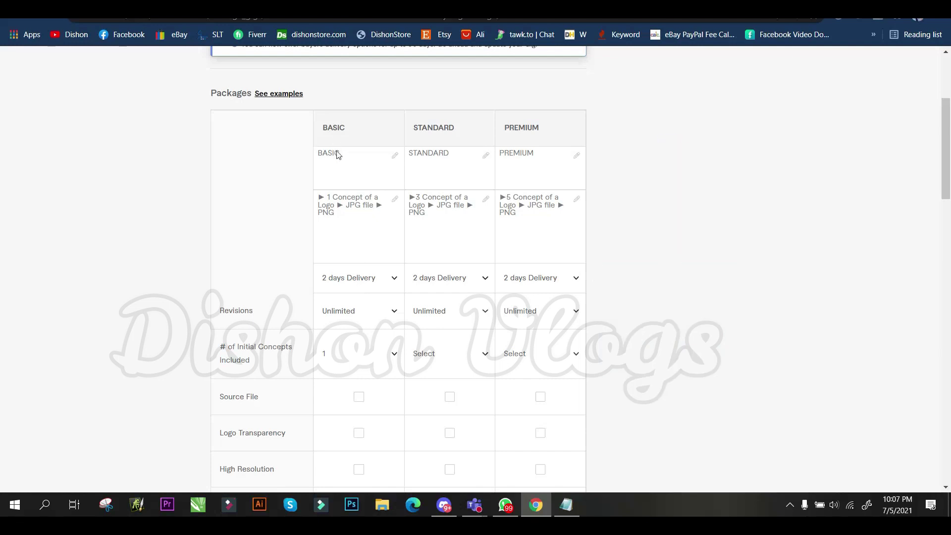
Recheck the Basic package's initial concepts, keeping it at 1.
left_click(350, 354)
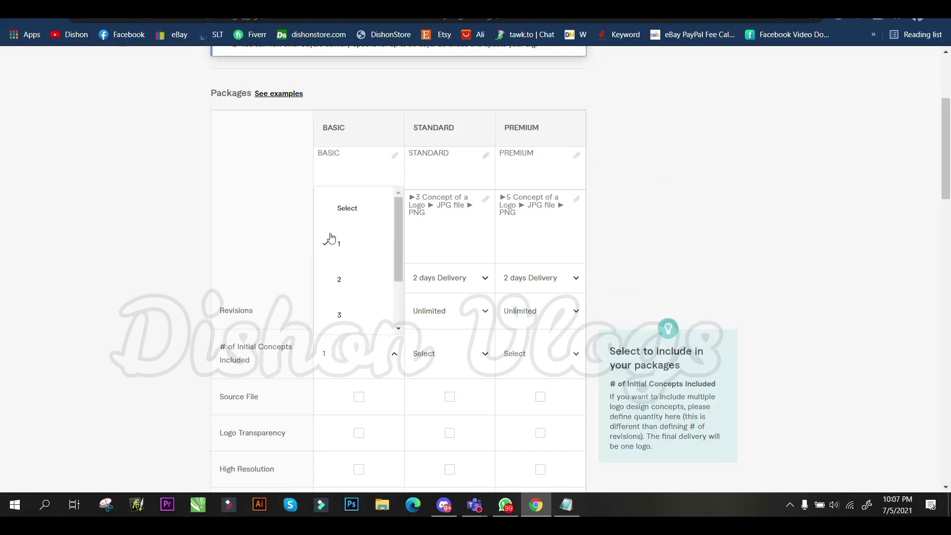
left_click(200, 197)
left_click_drag(357, 213, 322, 201)
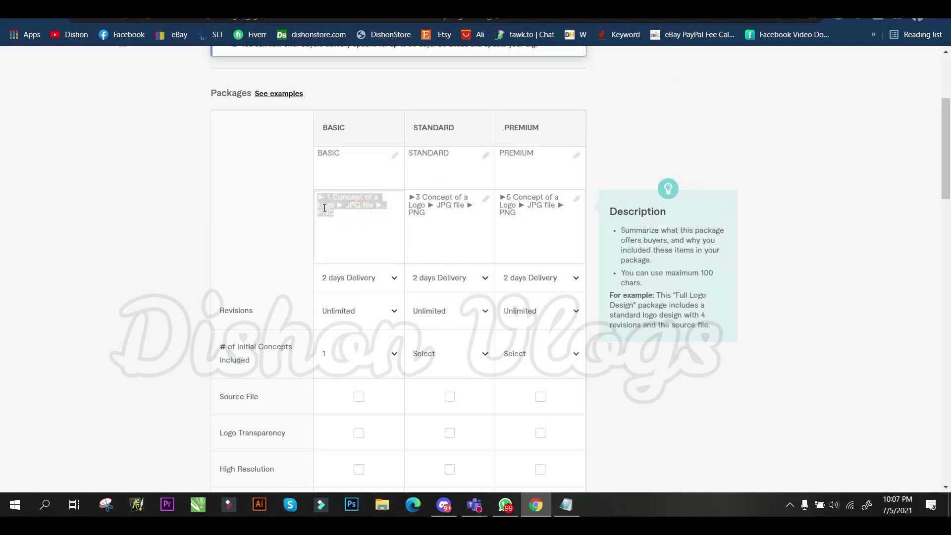
left_click(332, 196)
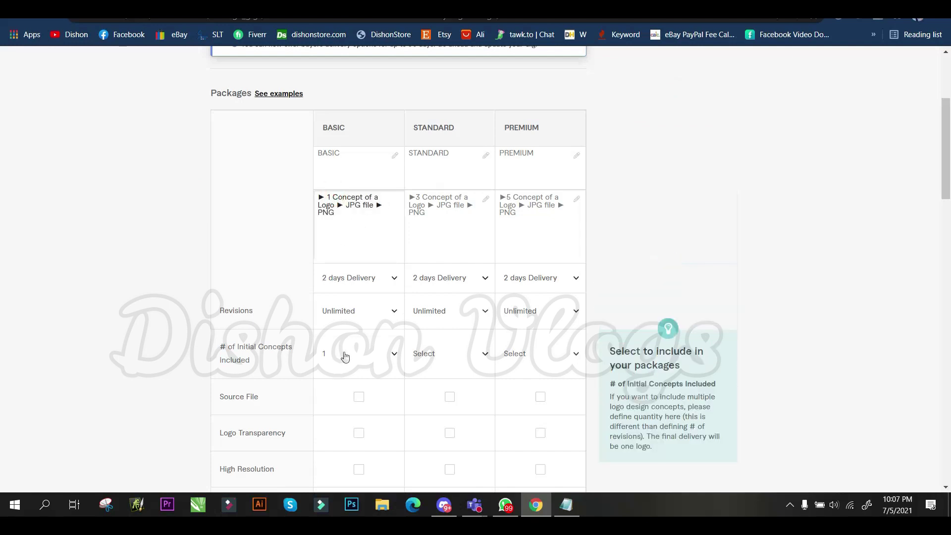
left_click(344, 354)
scroll(364, 297, "down", 2)
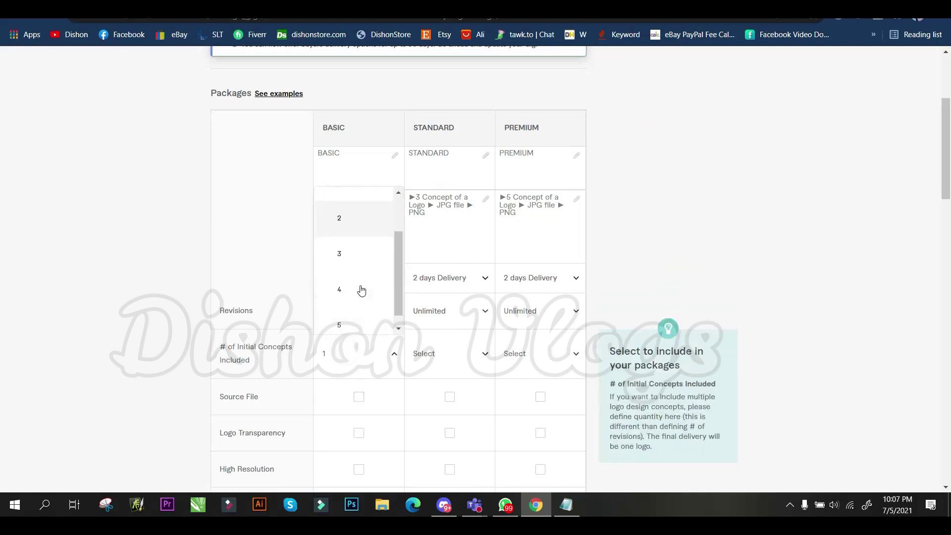
scroll(351, 273, "up", 2)
left_click(355, 249)
left_click(361, 222)
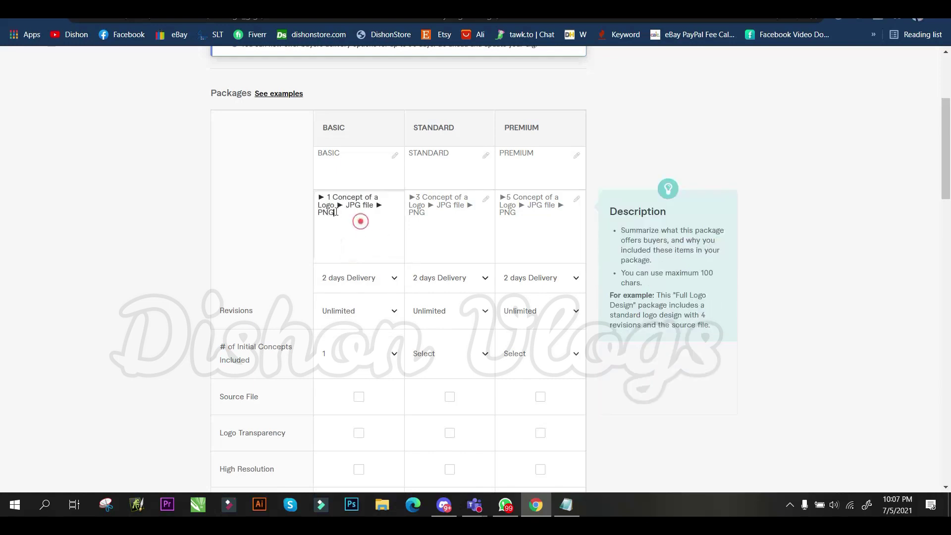
Set 3 initial concepts for Standard and 5 for Premium.
left_click(435, 353)
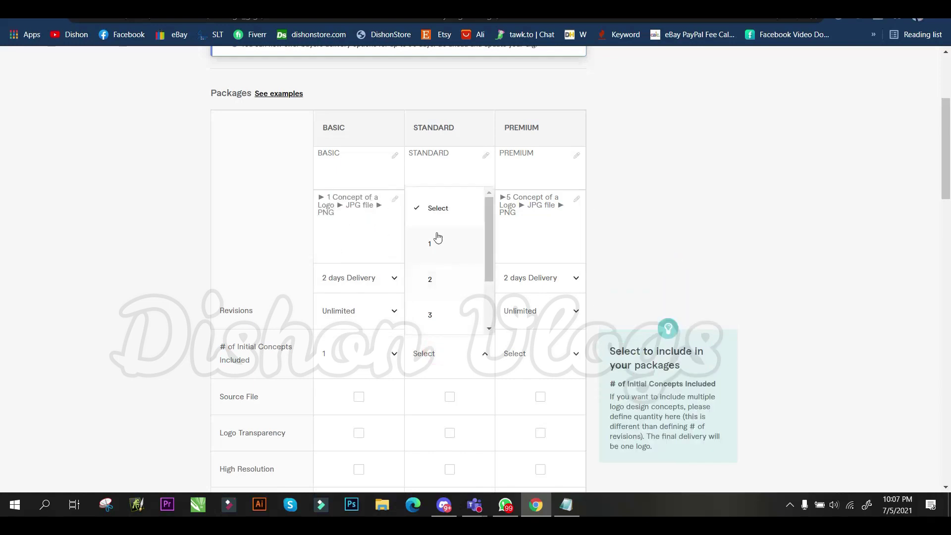
left_click(122, 192)
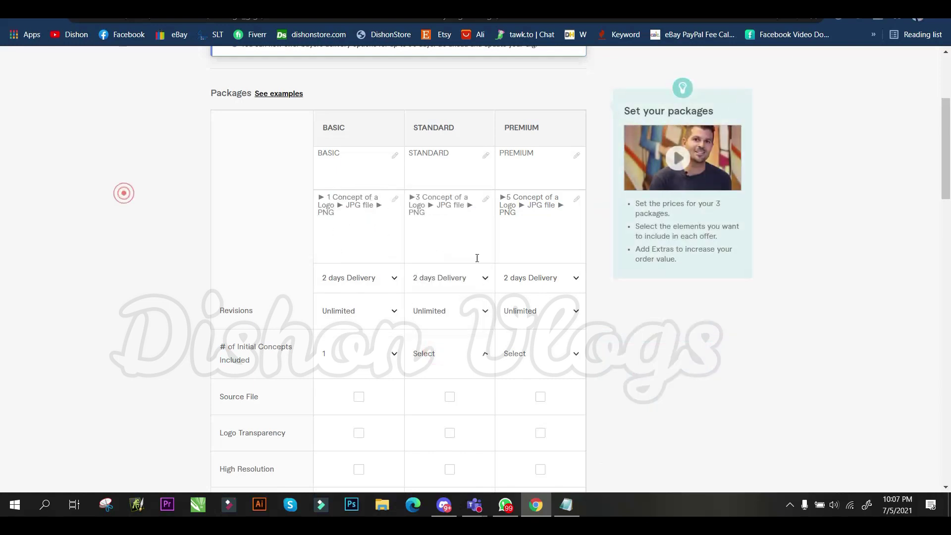
left_click(446, 369)
left_click(446, 309)
left_click(521, 223)
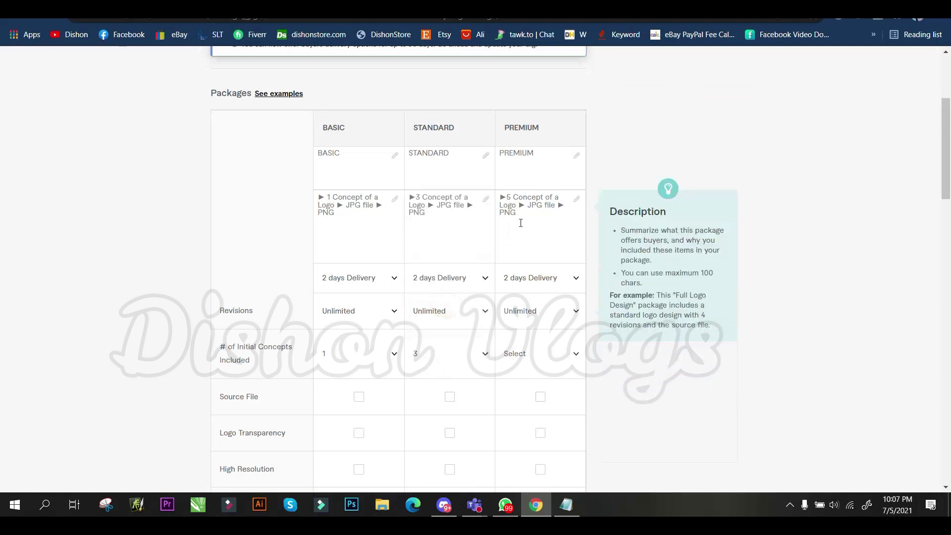
left_click(525, 353)
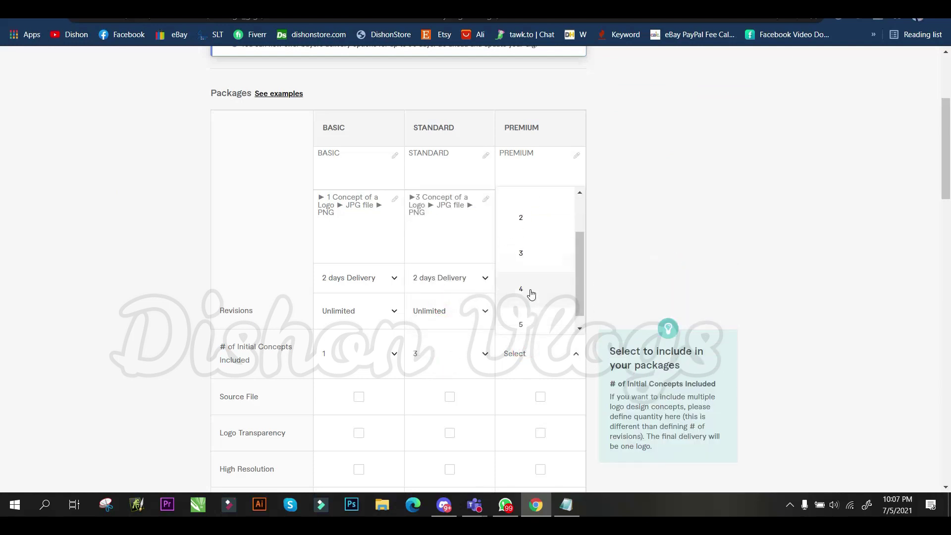
left_click(536, 328)
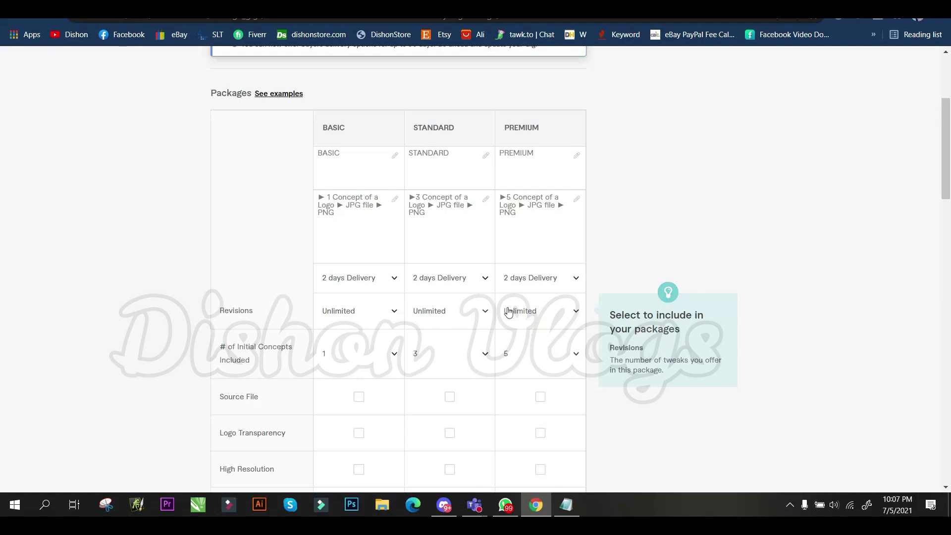
left_click_drag(441, 205, 396, 205)
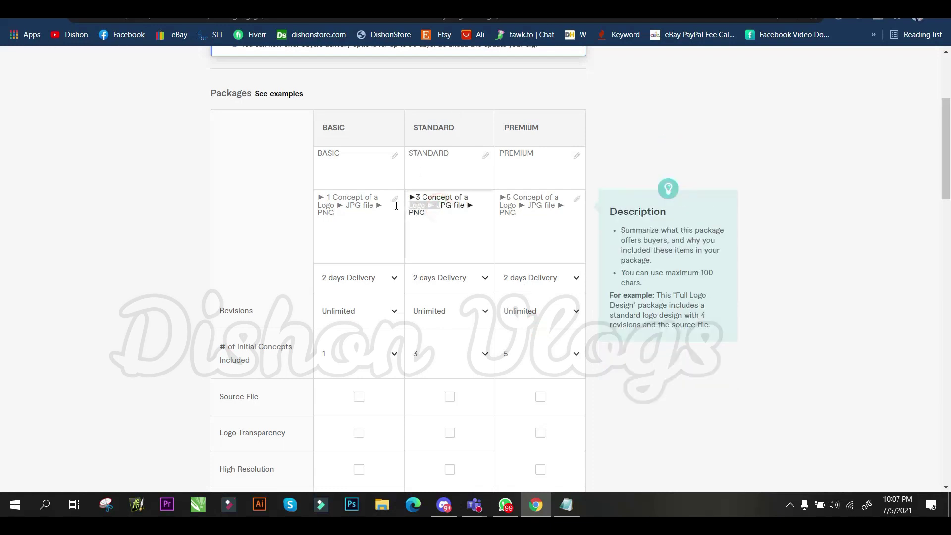
scroll(384, 203, "down", 2)
scroll(373, 210, "down", 2)
scroll(404, 218, "down", 5)
scroll(404, 218, "up", 5)
scroll(410, 244, "up", 5)
scroll(377, 268, "up", 3)
scroll(353, 288, "down", 3)
left_click(351, 287)
scroll(342, 293, "down", 5)
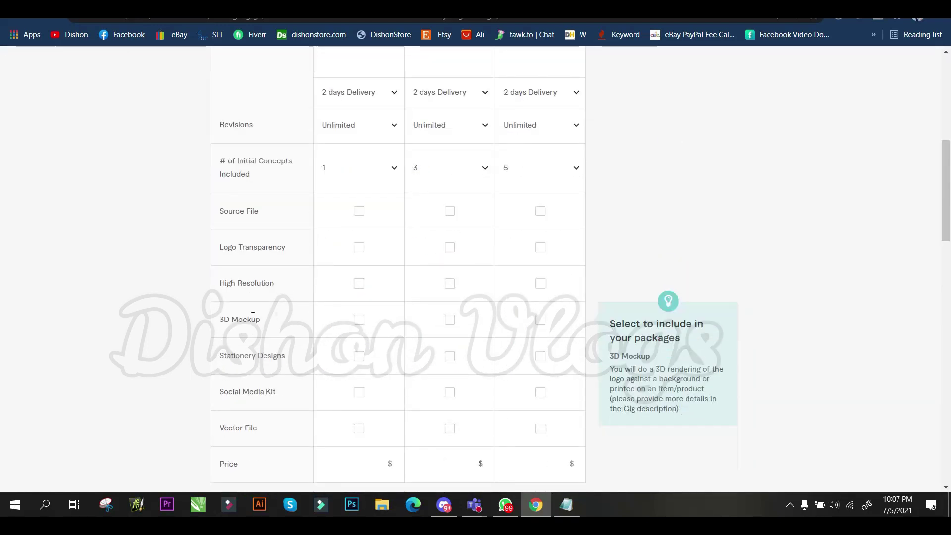
left_click_drag(253, 317, 261, 244)
scroll(374, 204, "up", 4)
scroll(355, 272, "up", 3)
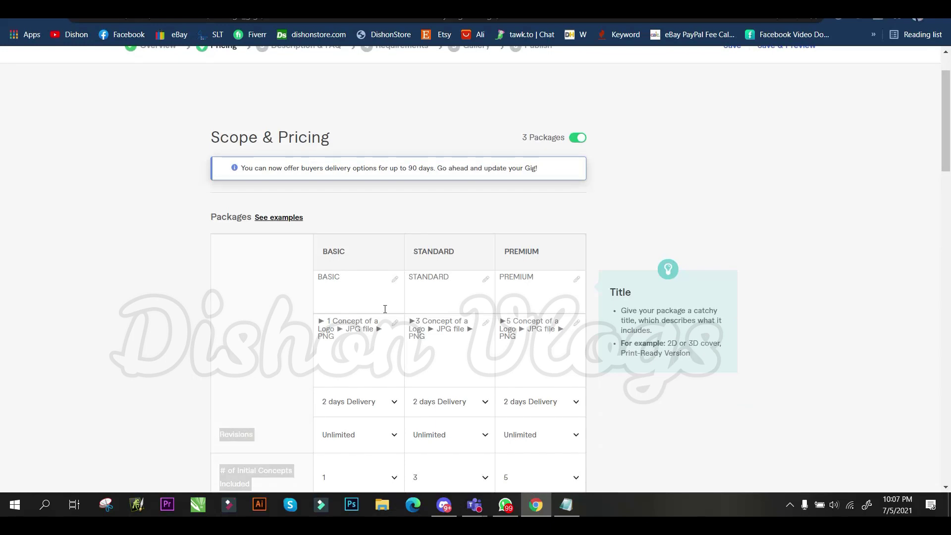
left_click_drag(318, 336, 383, 347)
scroll(374, 236, "down", 4)
scroll(376, 177, "up", 1)
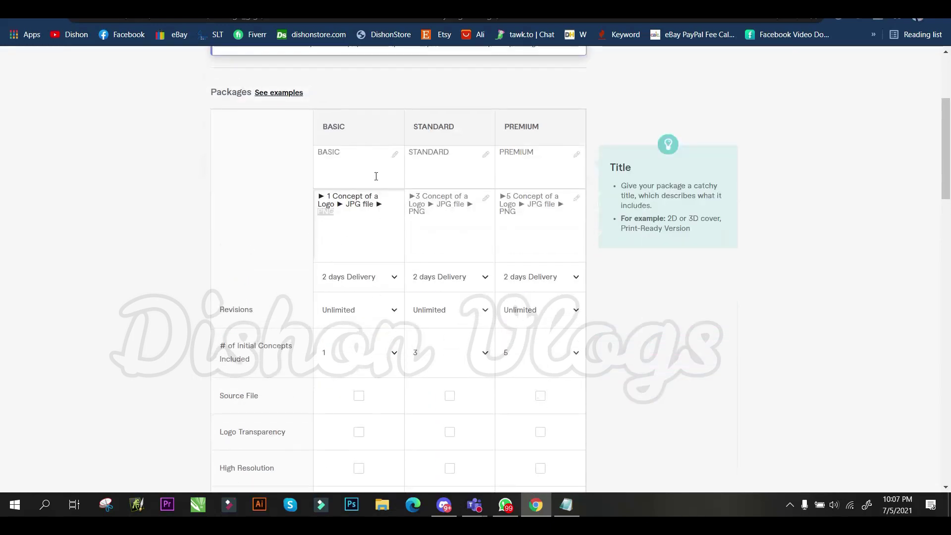
scroll(376, 177, "down", 5)
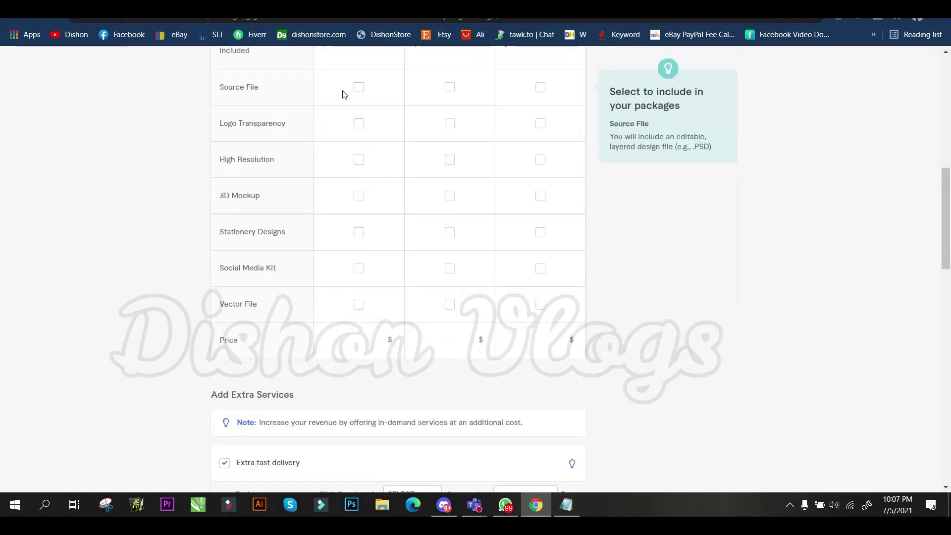
scroll(376, 228, "up", 2)
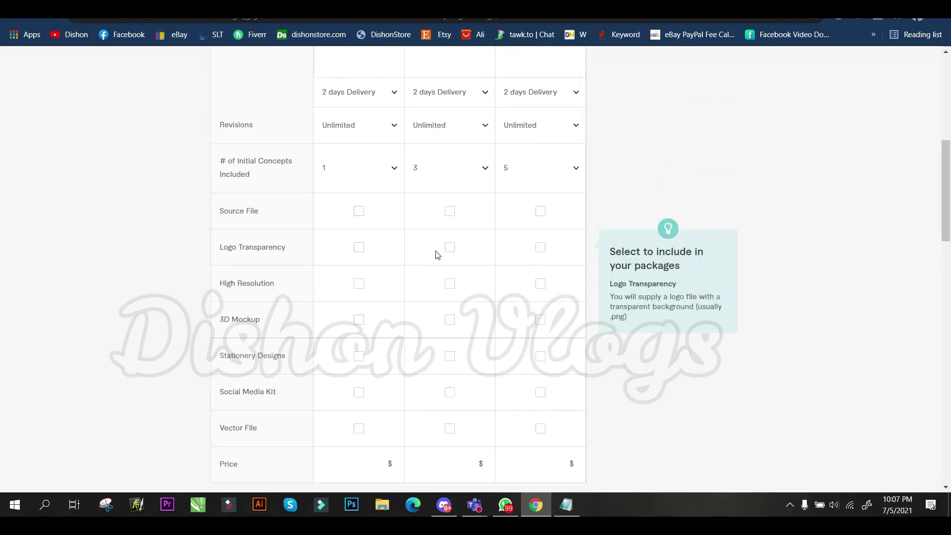
scroll(346, 230, "up", 3)
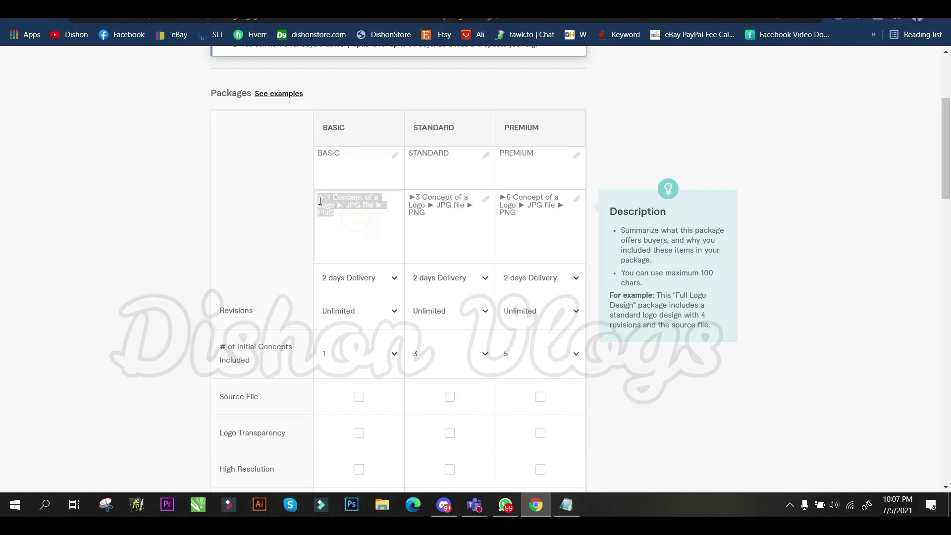
scroll(349, 218, "down", 5)
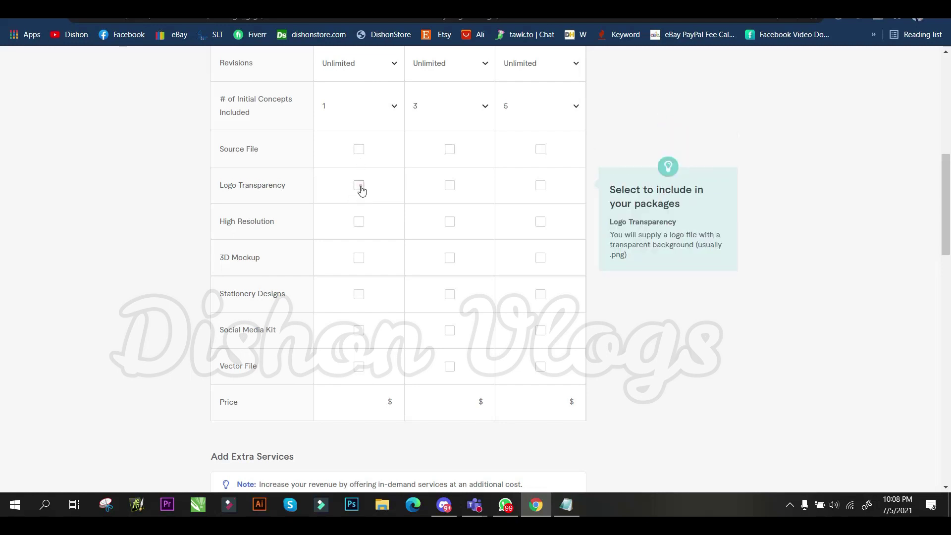
Tick Logo Transparency and High Resolution in the Basic package column.
left_click(359, 186)
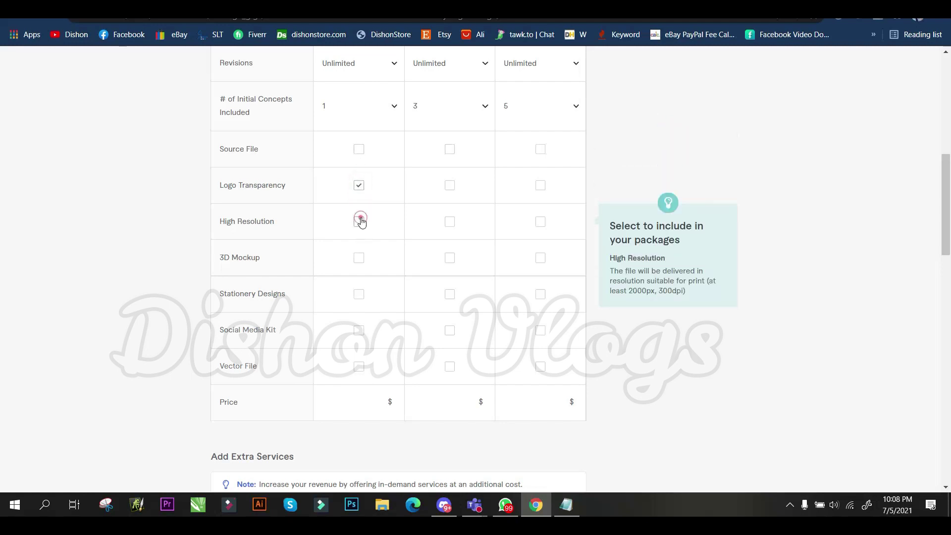
left_click(360, 221)
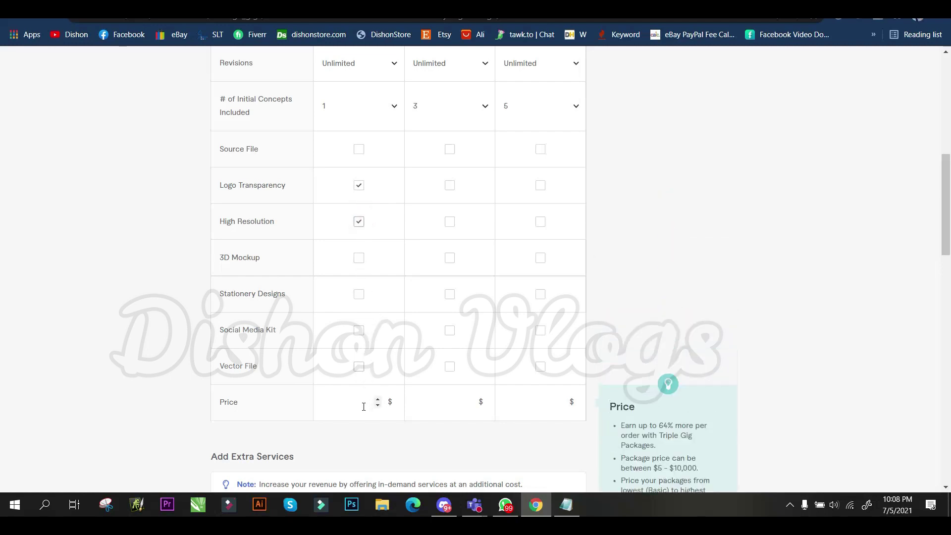
scroll(364, 250, "up", 2)
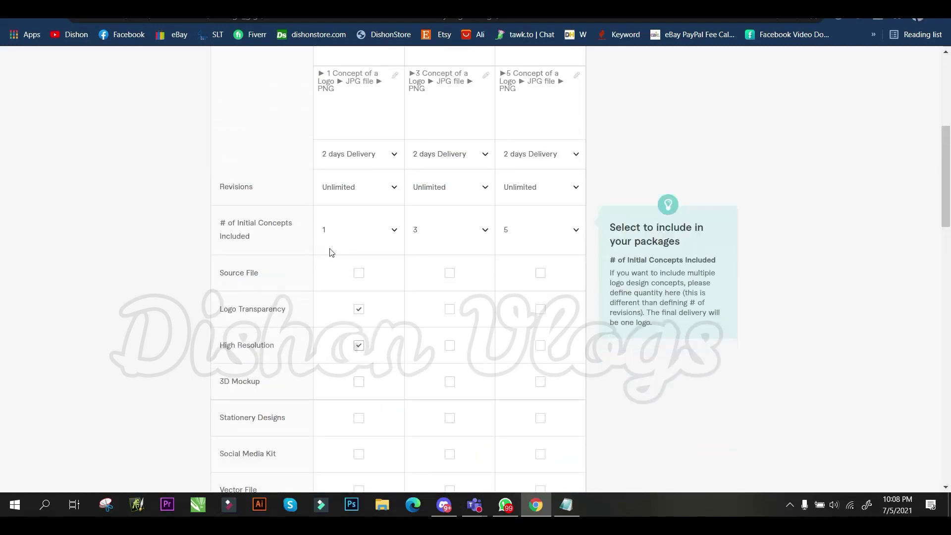
scroll(297, 257, "down", 3)
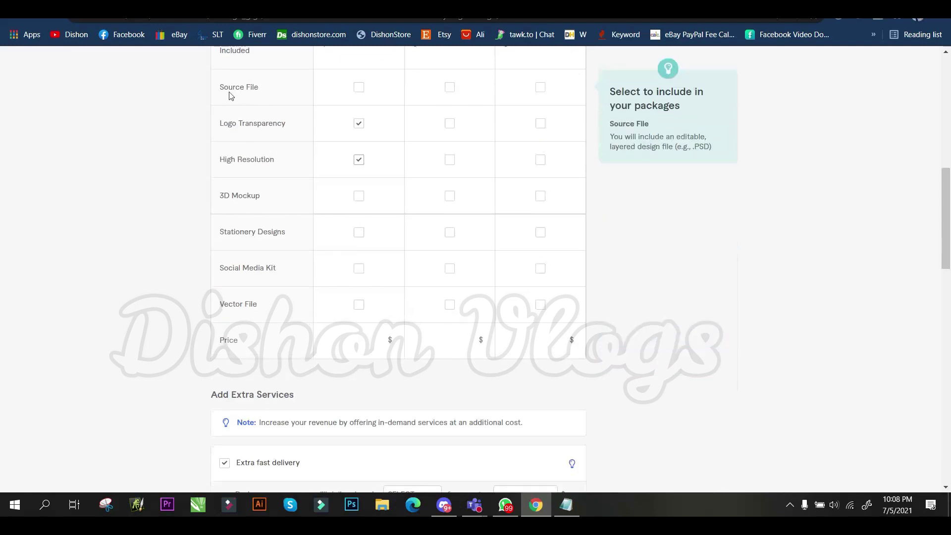
mouse_move(449, 123)
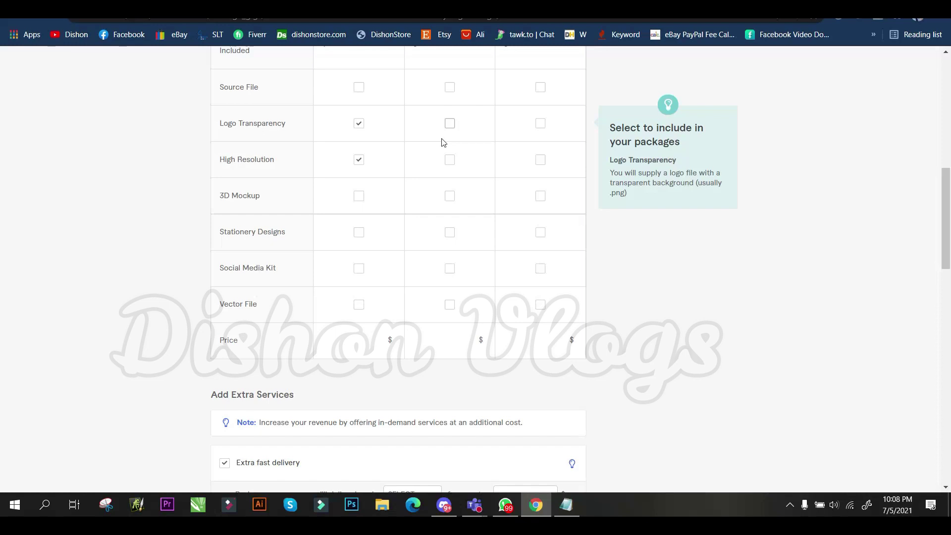
Bring up another seller's gig page, with a $60 Premium package, for comparison.
scroll(444, 143, "up", 1)
scroll(475, 169, "up", 1)
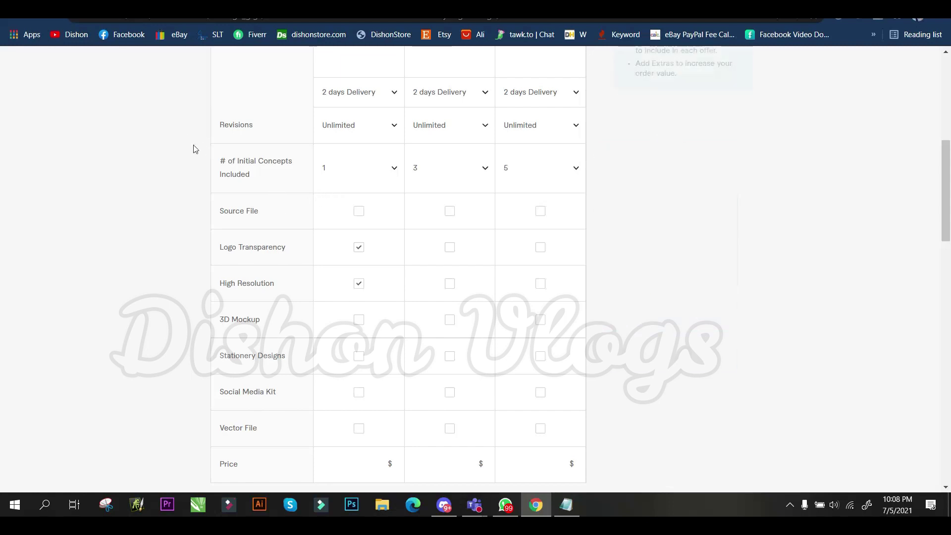
scroll(186, 146, "down", 1)
left_click_drag(183, 119, 503, 187)
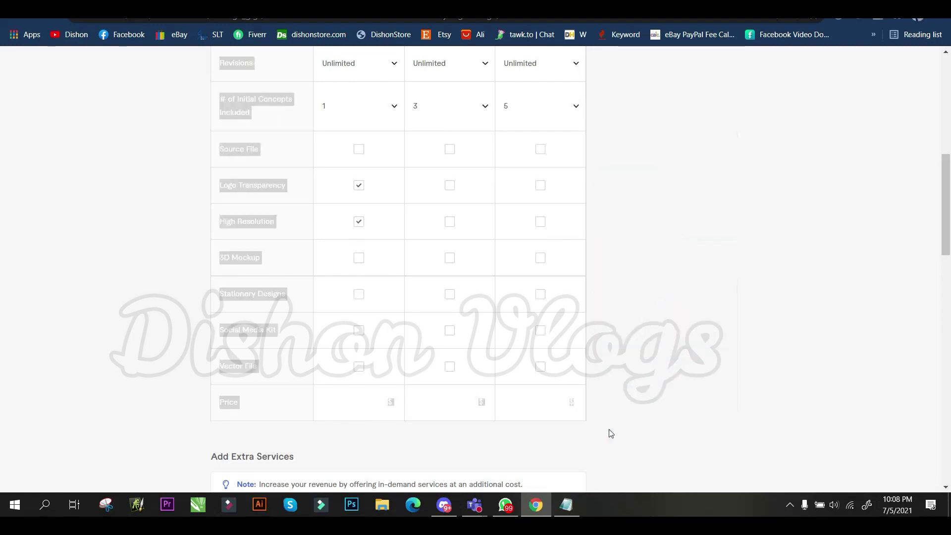
mouse_move(503, 187)
left_mouse_down()
mouse_move(268, 207)
mouse_move(453, 373)
left_mouse_up()
left_click(77, 192)
scroll(692, 319, "down", 10)
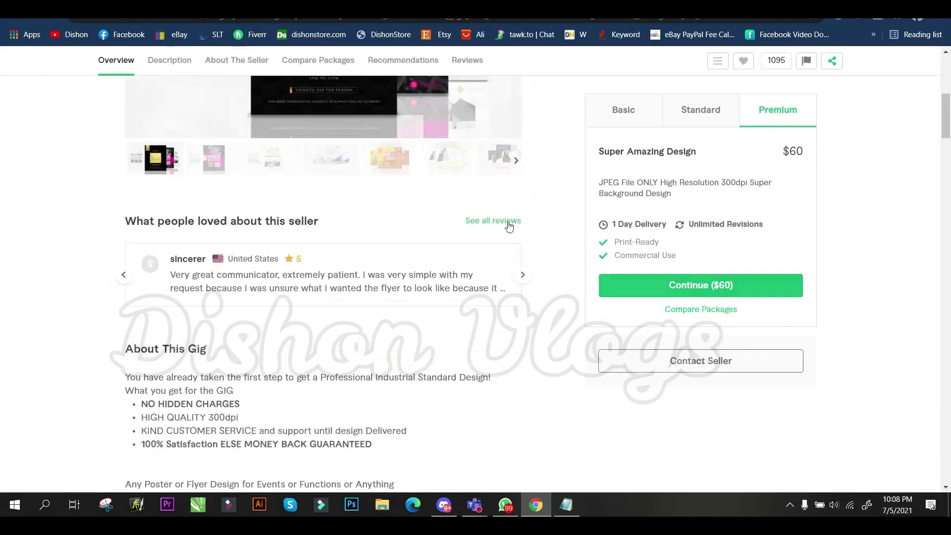
left_click_drag(605, 180, 636, 224)
left_click_drag(679, 256, 614, 241)
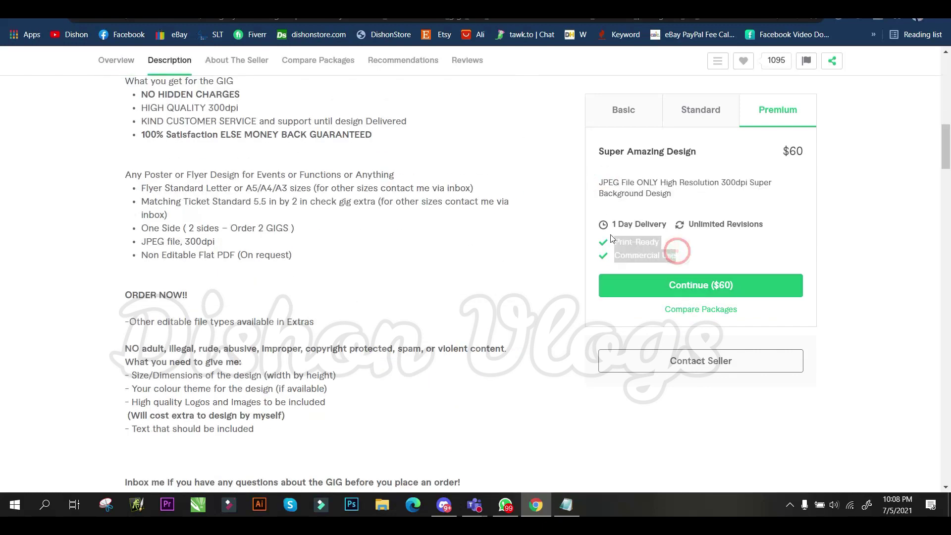
left_click(696, 110)
mouse_move(709, 256)
left_mouse_down()
mouse_move(615, 241)
mouse_move(690, 257)
left_mouse_up()
left_click(617, 118)
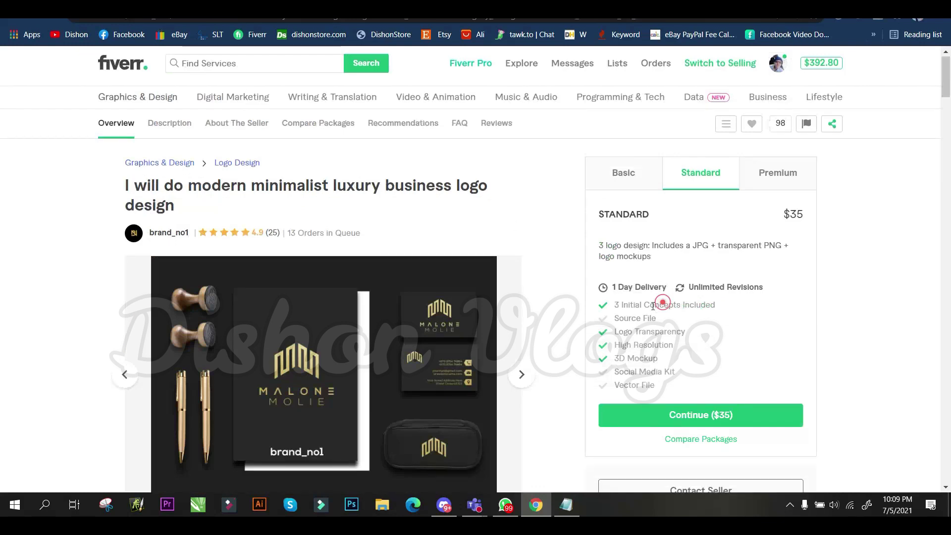
left_click_drag(620, 306, 679, 308)
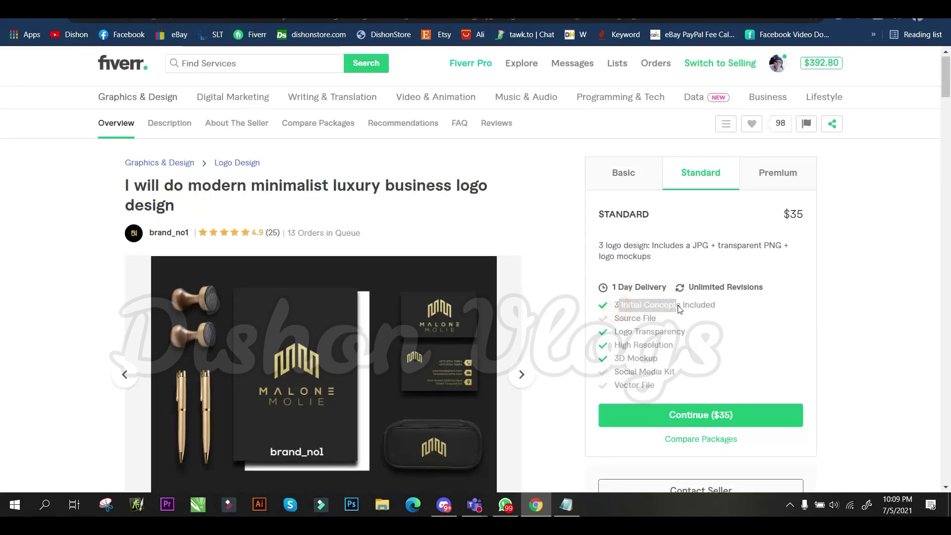
left_click(619, 320)
triple_click(615, 332)
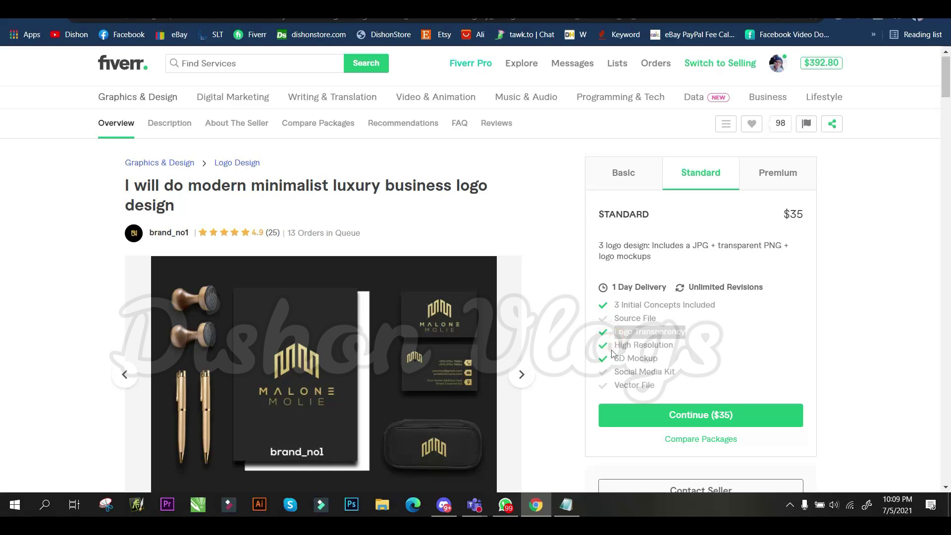
left_click_drag(614, 345, 680, 350)
left_click(617, 367)
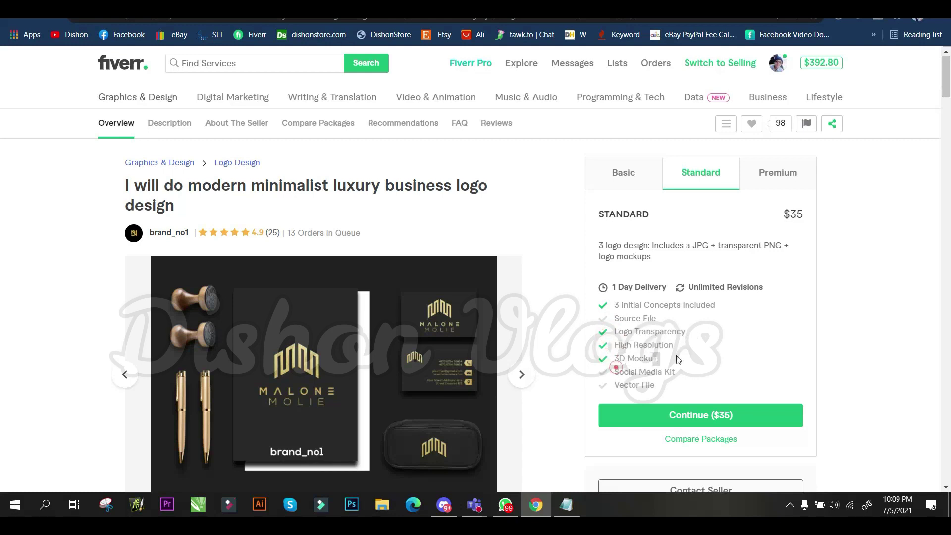
key("ctrl+Tab")
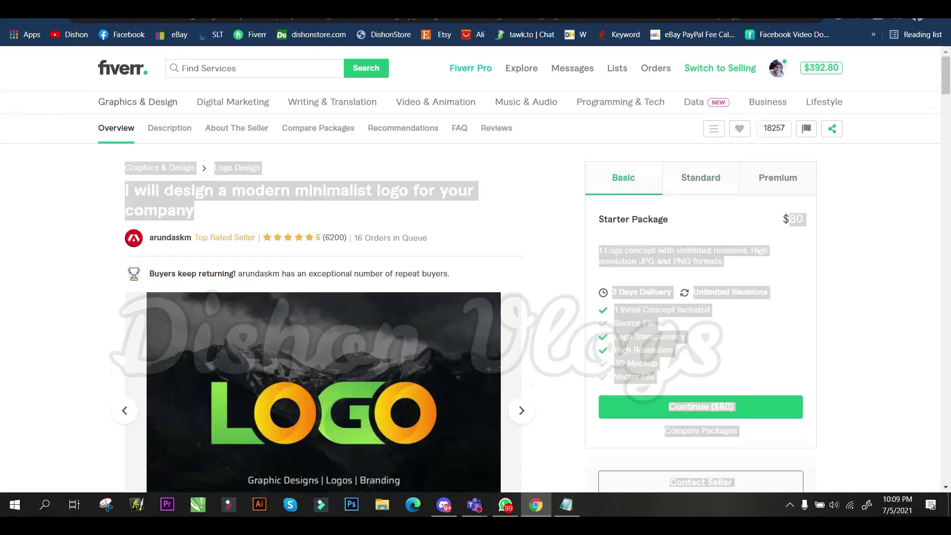
key("ctrl+Tab")
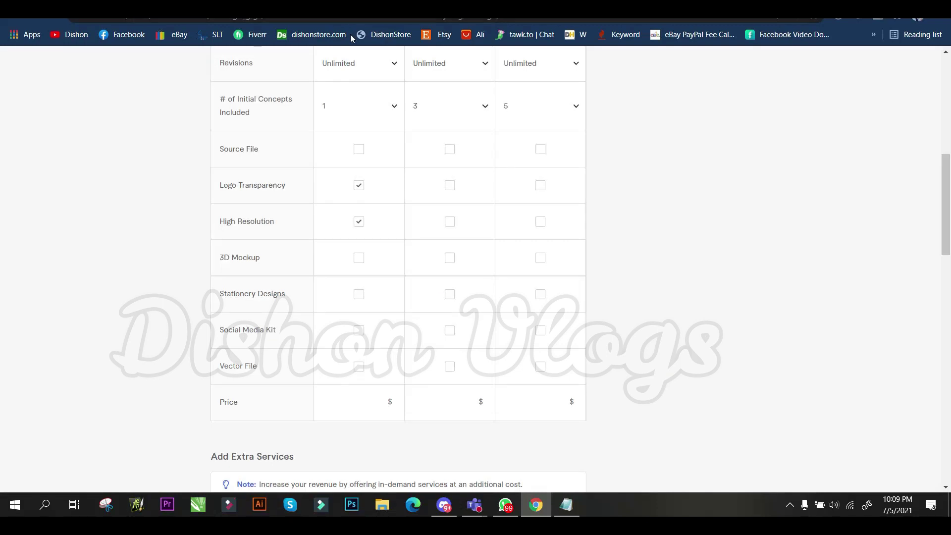
mouse_move(427, 186)
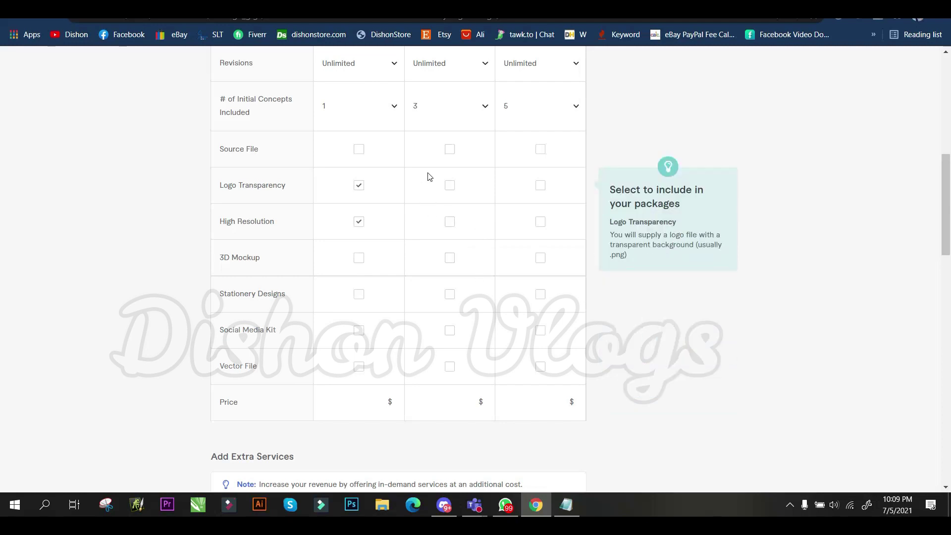
Include Source File, Logo Transparency, High Resolution and 3D Mockup in Standard.
scroll(441, 161, "up", 1)
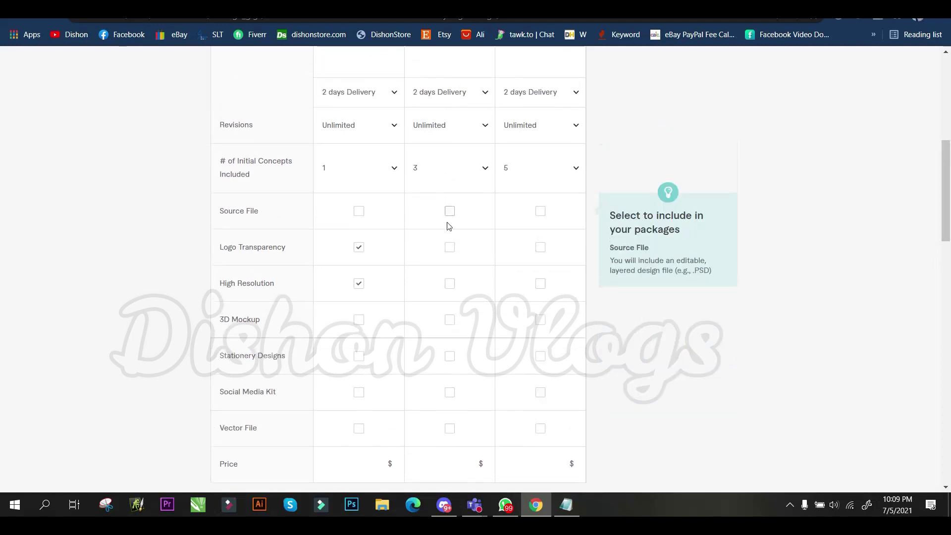
left_click(449, 211)
left_click(449, 247)
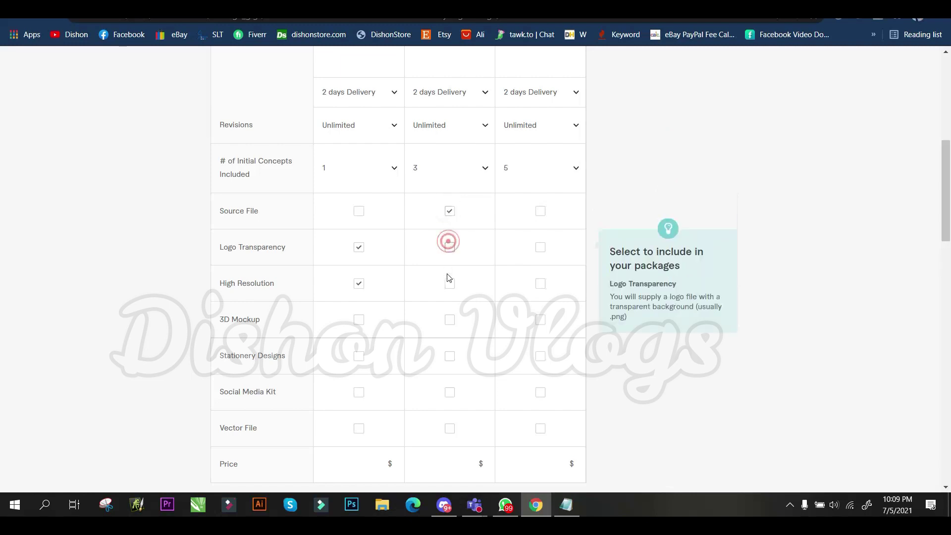
left_click(450, 283)
left_click(450, 320)
Include those four features plus Vector File in the Premium package.
left_click(541, 211)
left_click(540, 248)
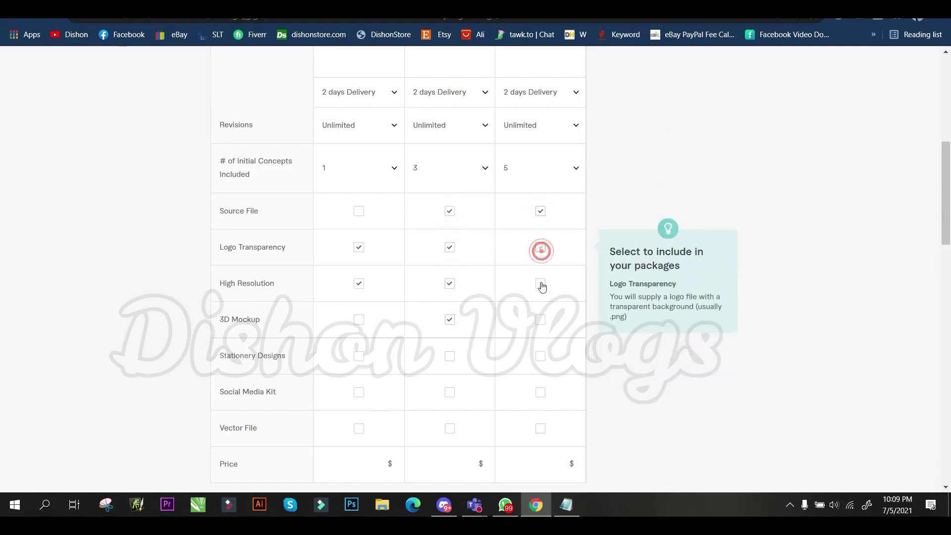
left_click(541, 284)
left_click(541, 320)
left_click(540, 429)
Scroll through the pricing table to review the chosen package features.
scroll(495, 323, "up", 5)
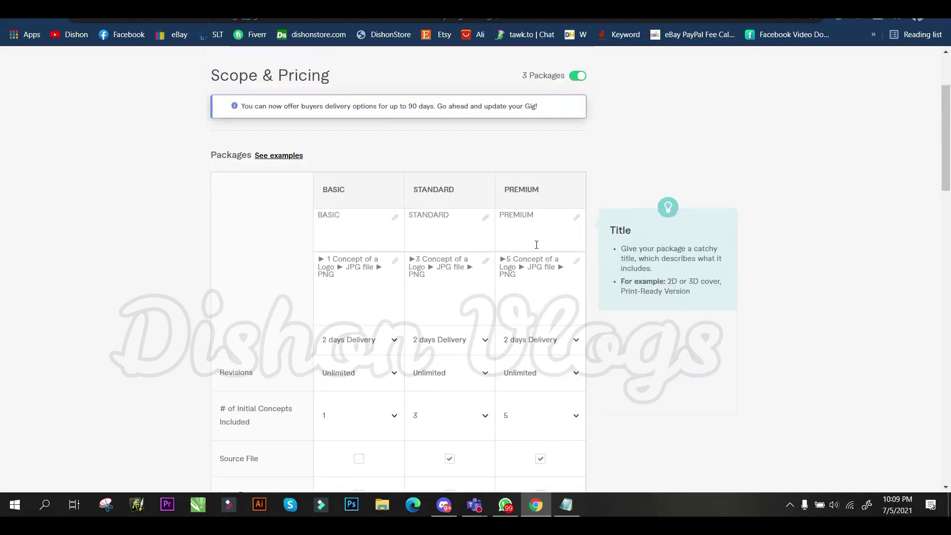
scroll(523, 255, "down", 6)
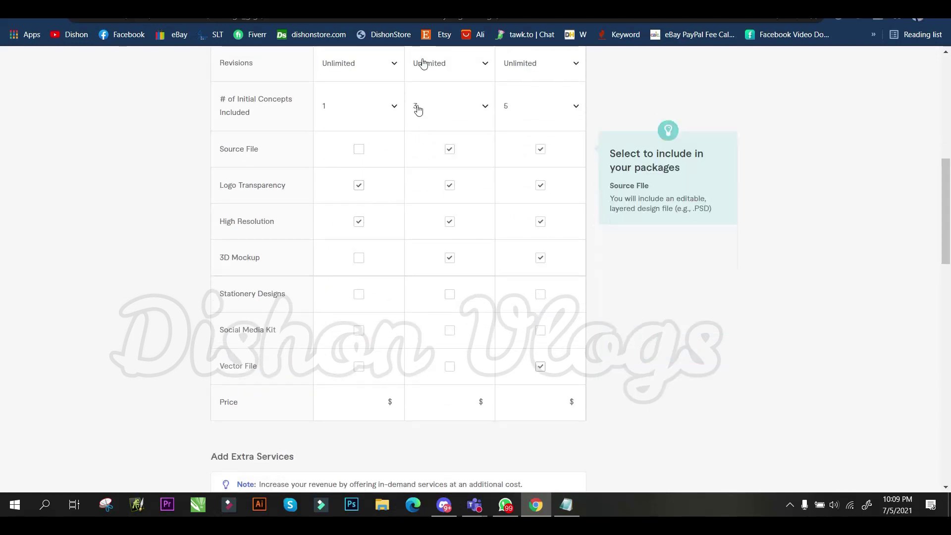
scroll(417, 138, "up", 4)
left_click(437, 149)
scroll(426, 178, "down", 4)
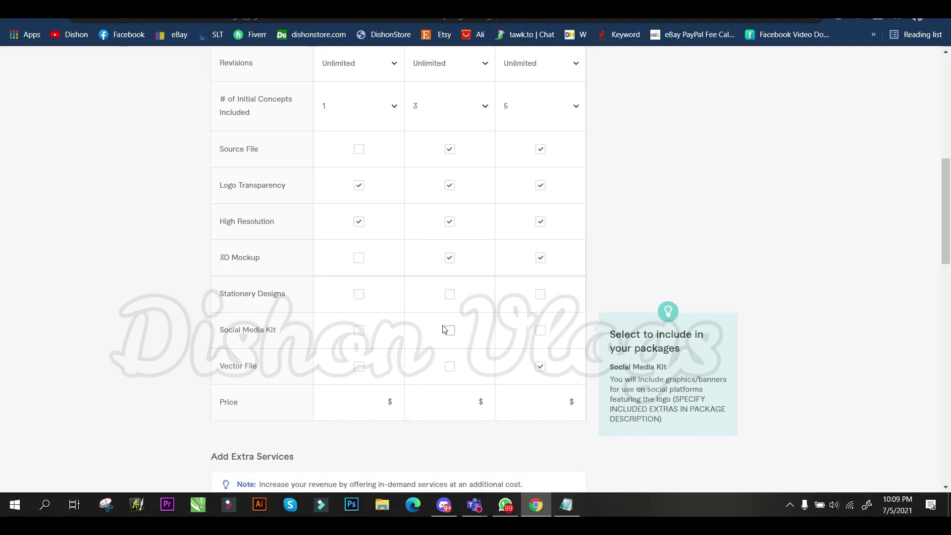
scroll(445, 329, "down", 2)
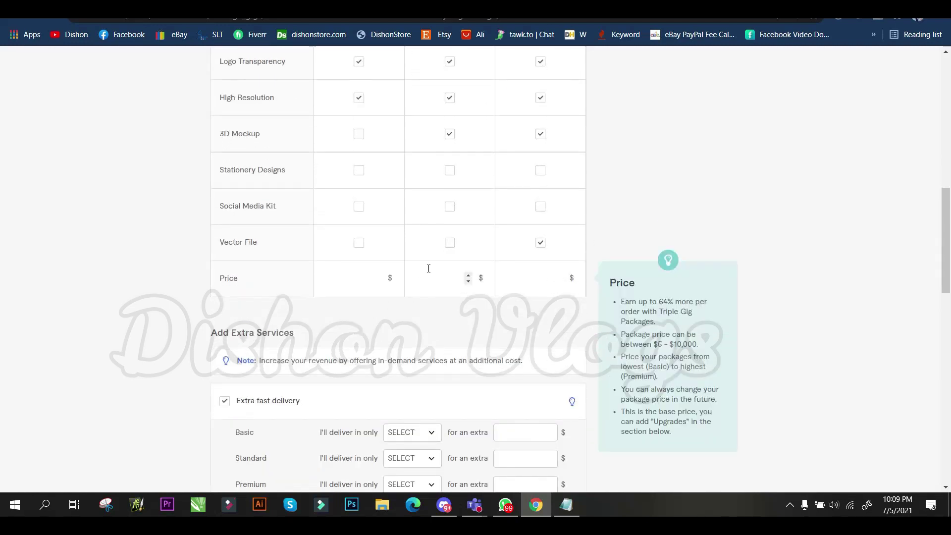
scroll(428, 263, "down", 1)
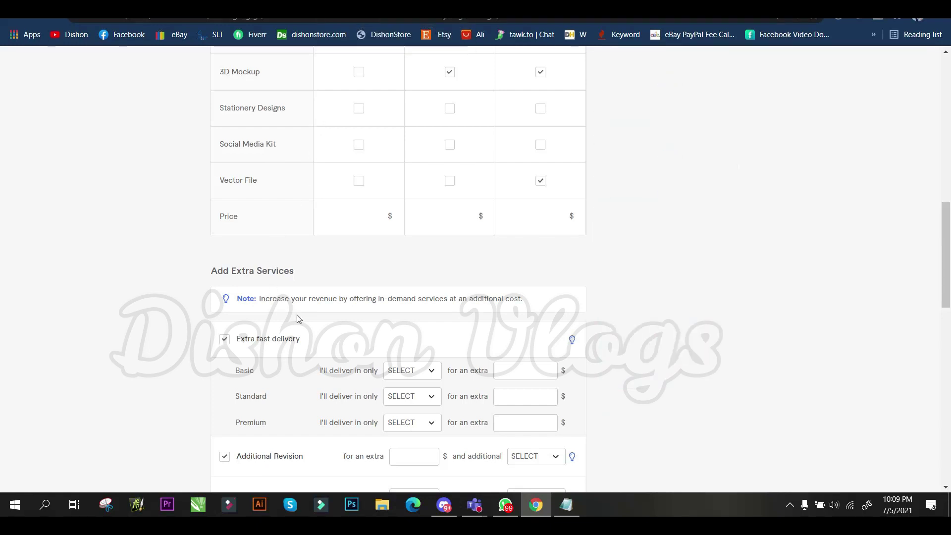
mouse_move(268, 400)
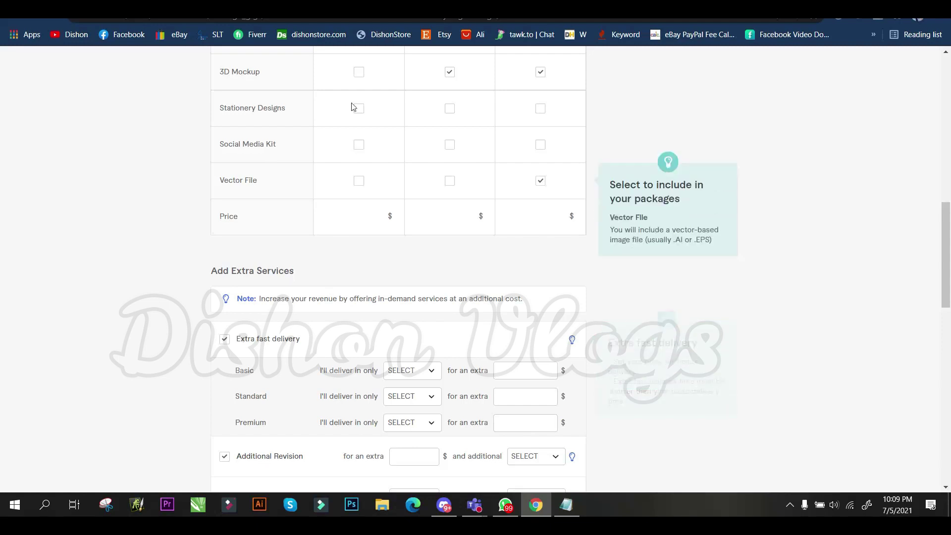
On a competitor's logo gig, highlight the $45 Basic package price and details.
key("ctrl+Tab")
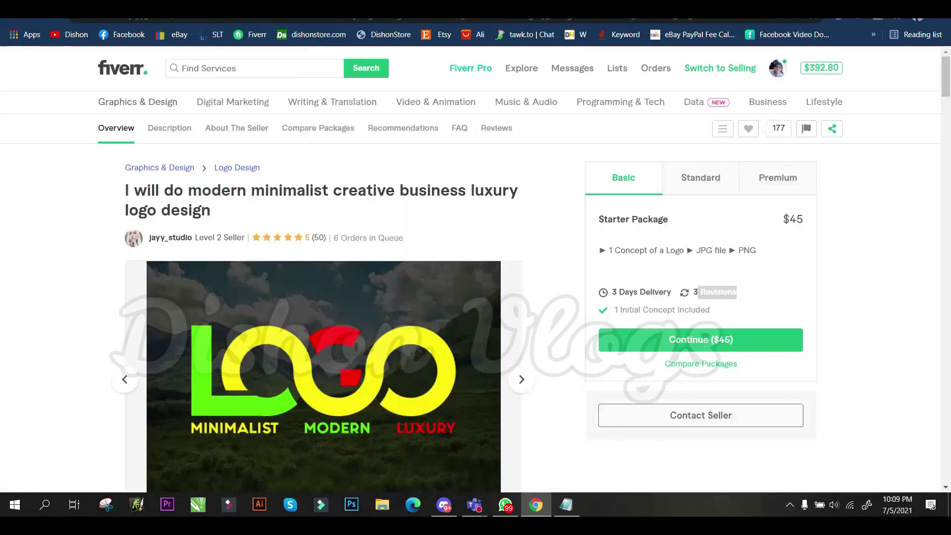
left_click_drag(807, 219, 795, 218)
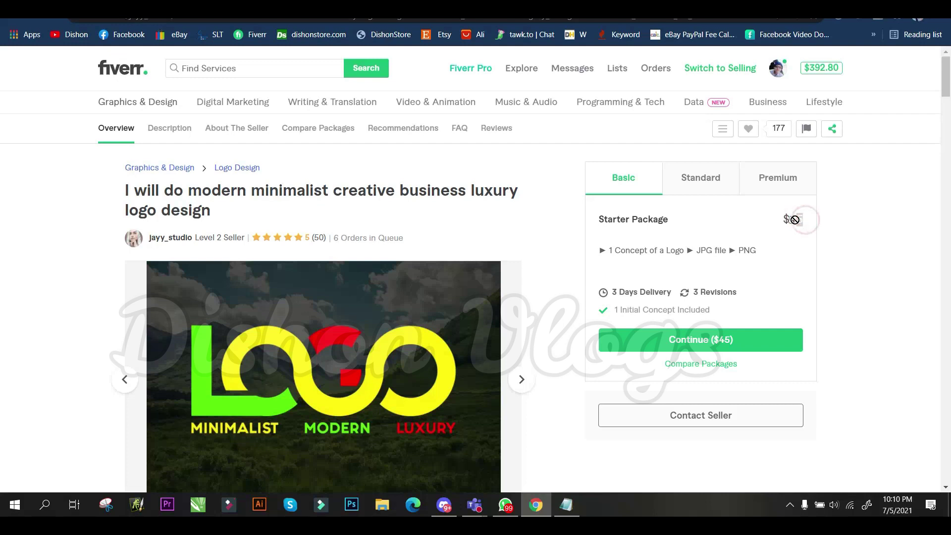
left_click_drag(790, 219, 808, 222)
left_click_drag(815, 226, 785, 221)
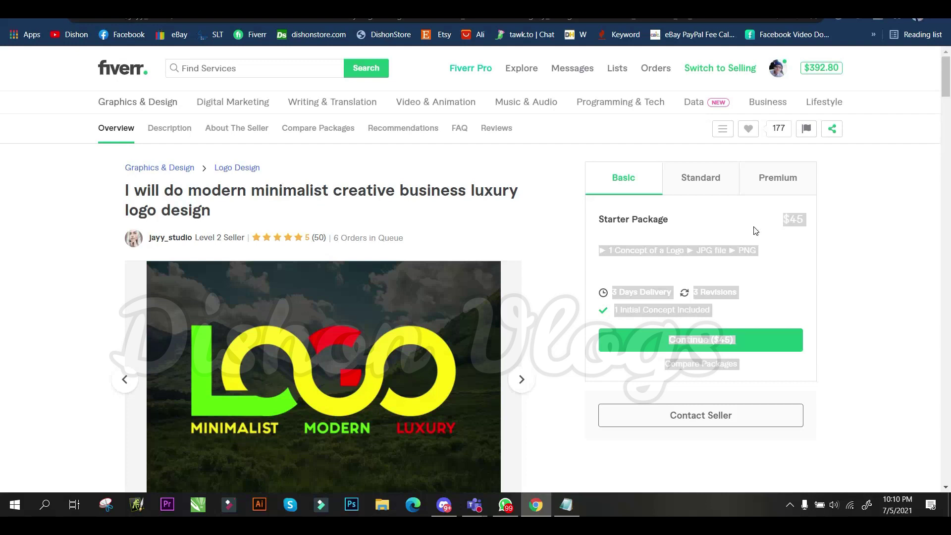
left_click(708, 227)
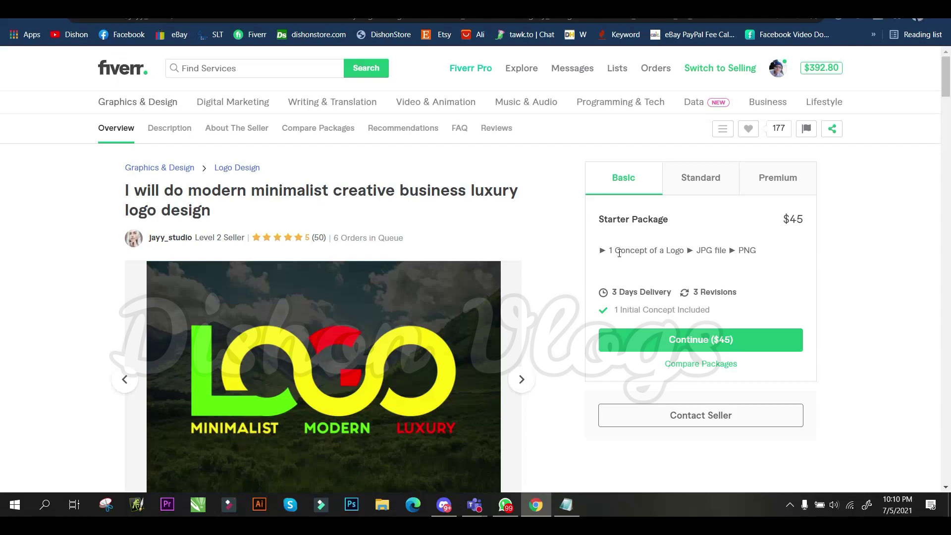
Compare other competitor gigs, noting a $35 Standard package, then return to the pricing form.
left_click(188, 8)
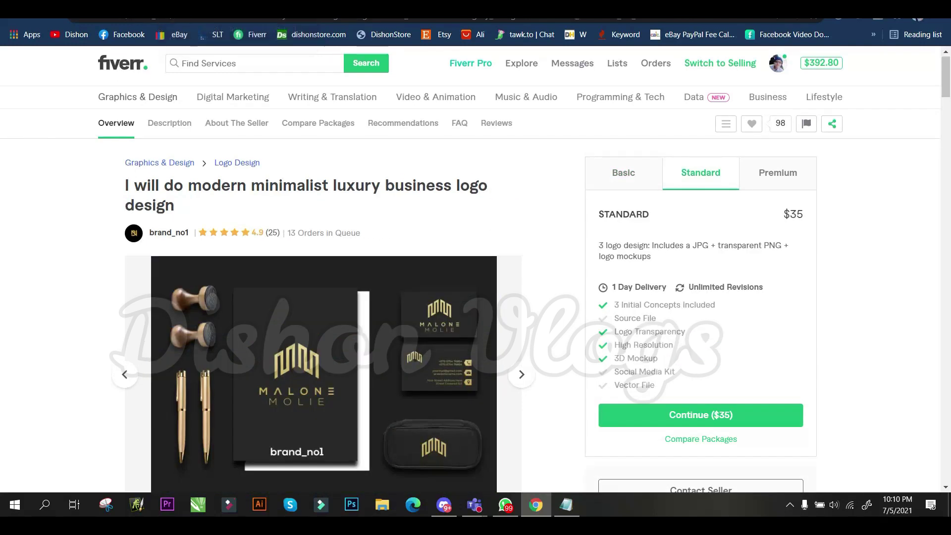
key("ctrl+Tab")
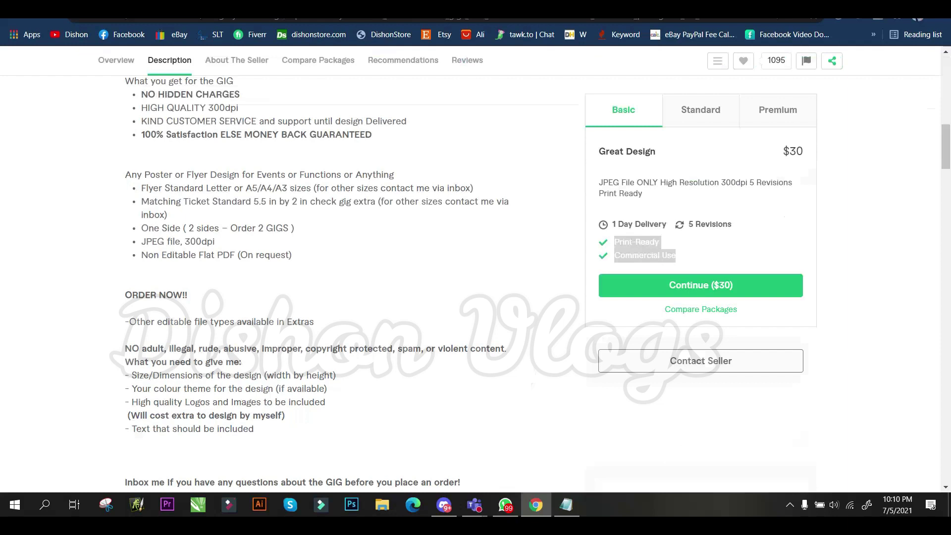
scroll(828, 187, "up", 7)
left_click_drag(675, 255, 782, 163)
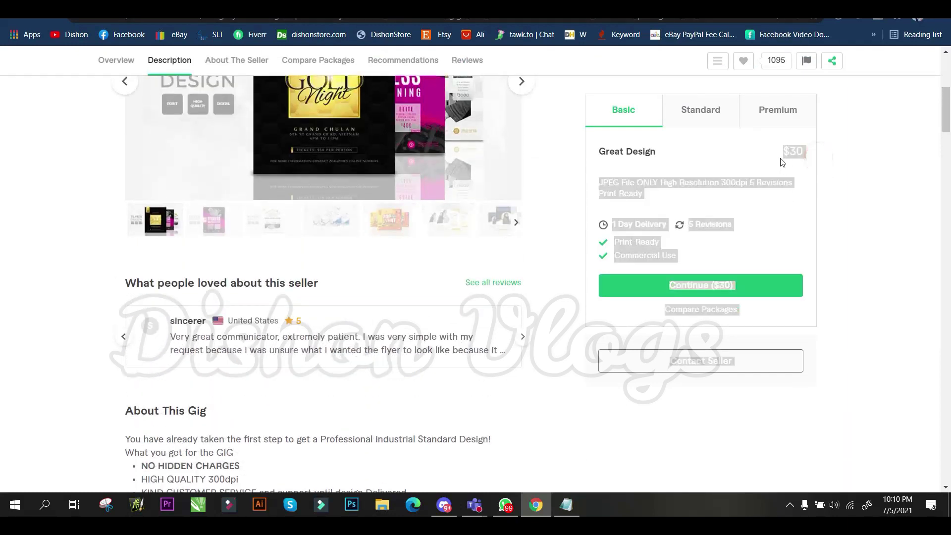
scroll(792, 177, "up", 5)
key("ctrl+Tab")
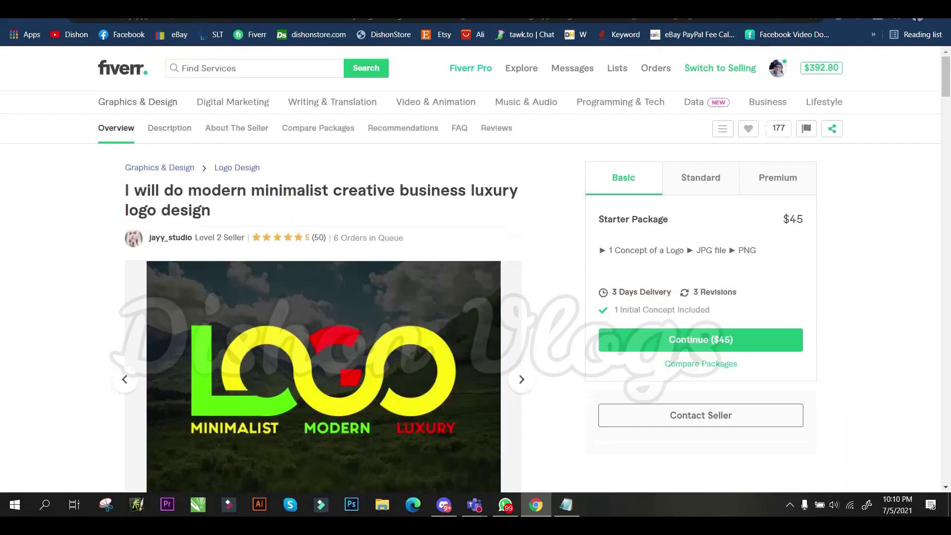
key("ctrl+Tab")
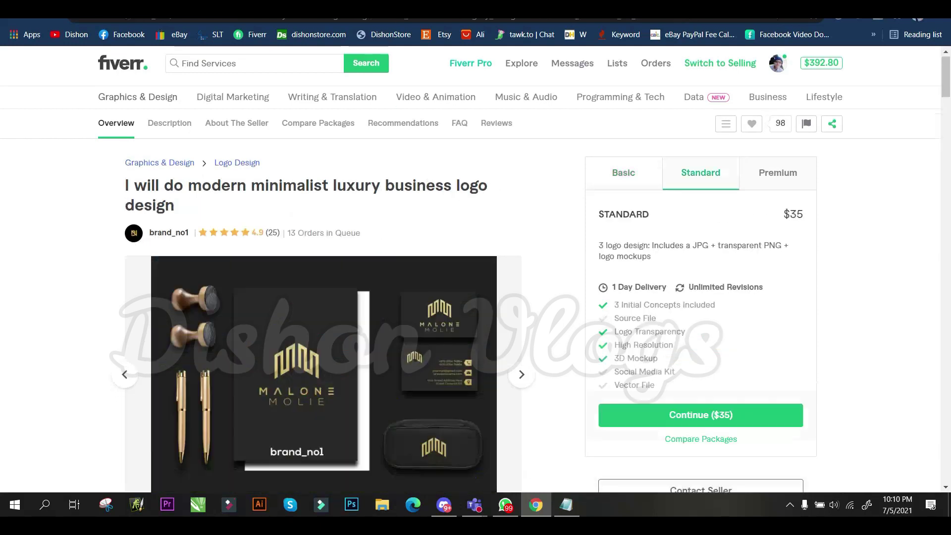
double_click(795, 214)
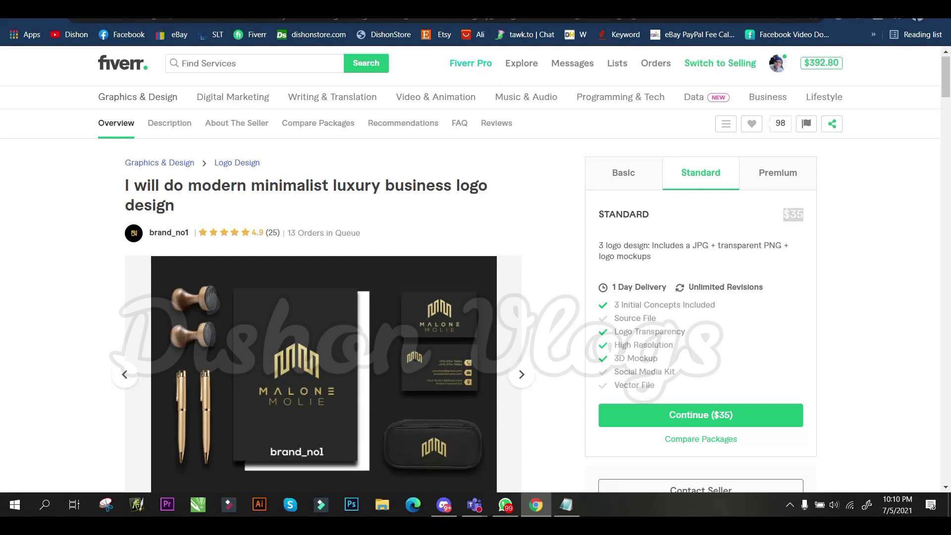
key("ctrl+Tab")
Enter 25 as the Basic package price, replacing an initial 30.
left_click(342, 212)
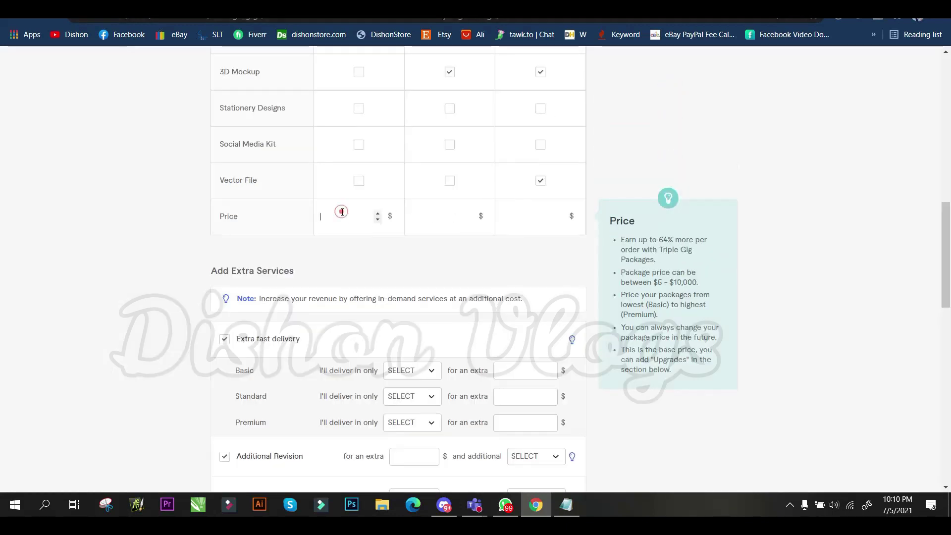
key("BackSpace")
type("30")
left_click(444, 212)
left_click_drag(354, 219, 318, 221)
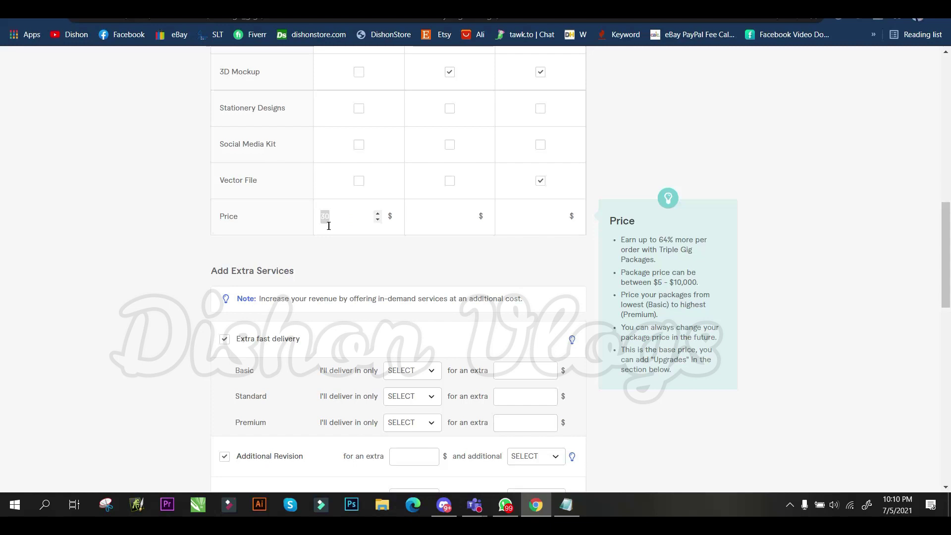
type("25")
Fill in the Standard and Premium prices, 35 and 55, and recheck Basic's 25.
left_click(427, 218)
left_click(518, 212)
type("55")
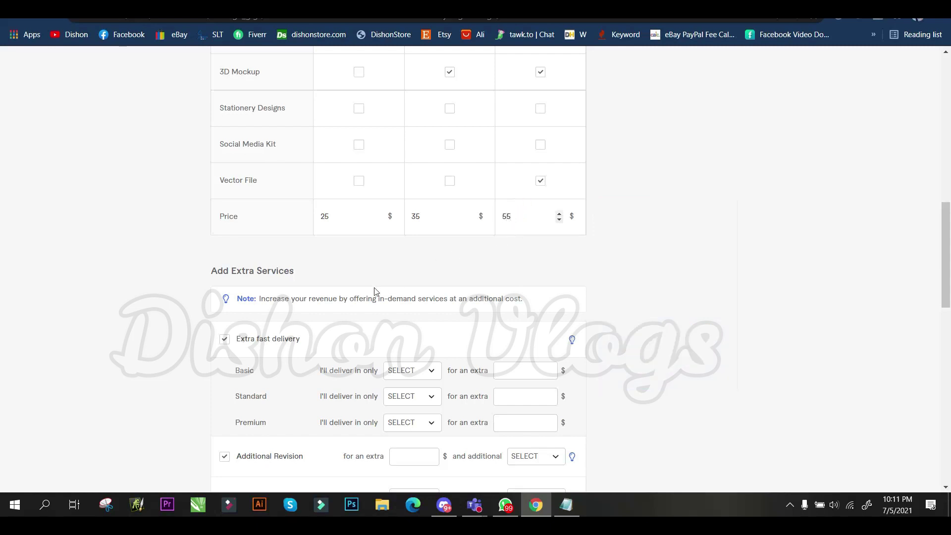
scroll(516, 186, "up", 2)
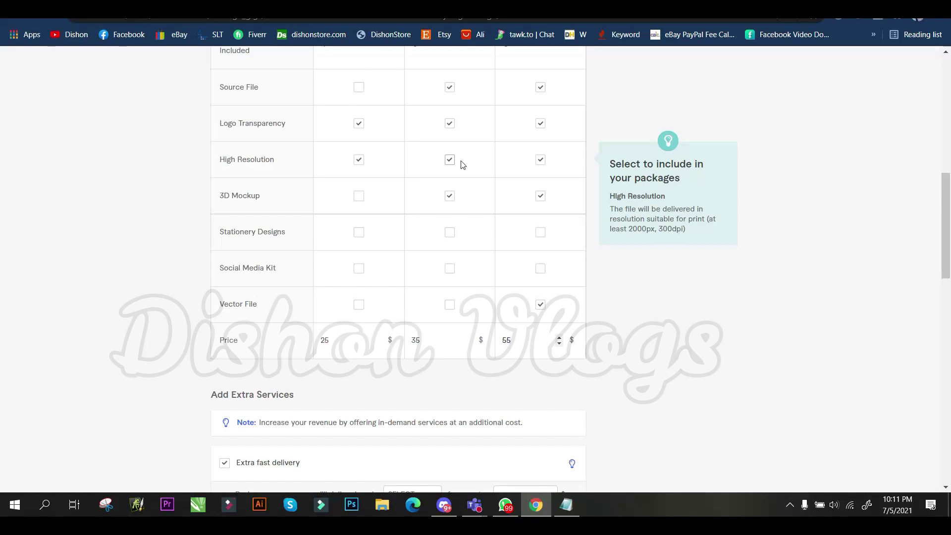
mouse_move(312, 180)
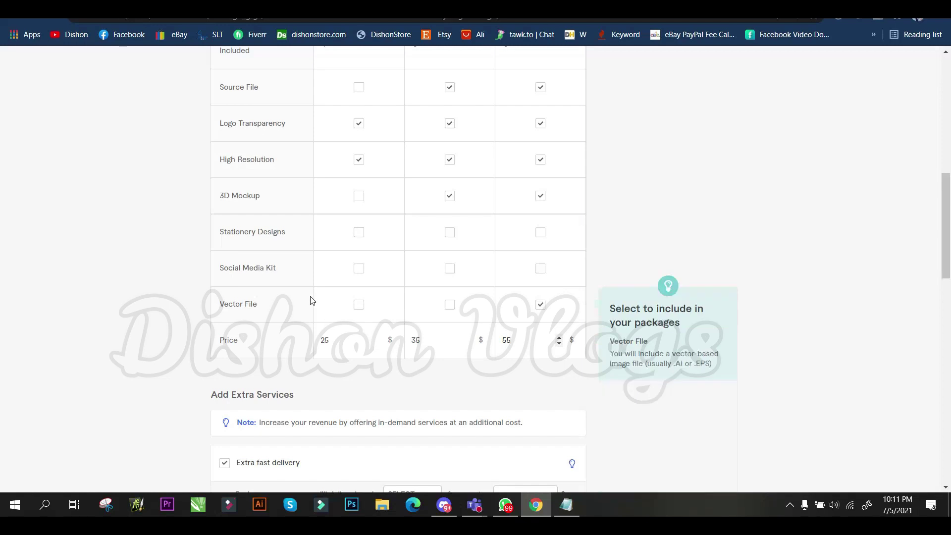
scroll(311, 282, "down", 3)
scroll(310, 283, "up", 2)
double_click(344, 278)
left_click(39, 215)
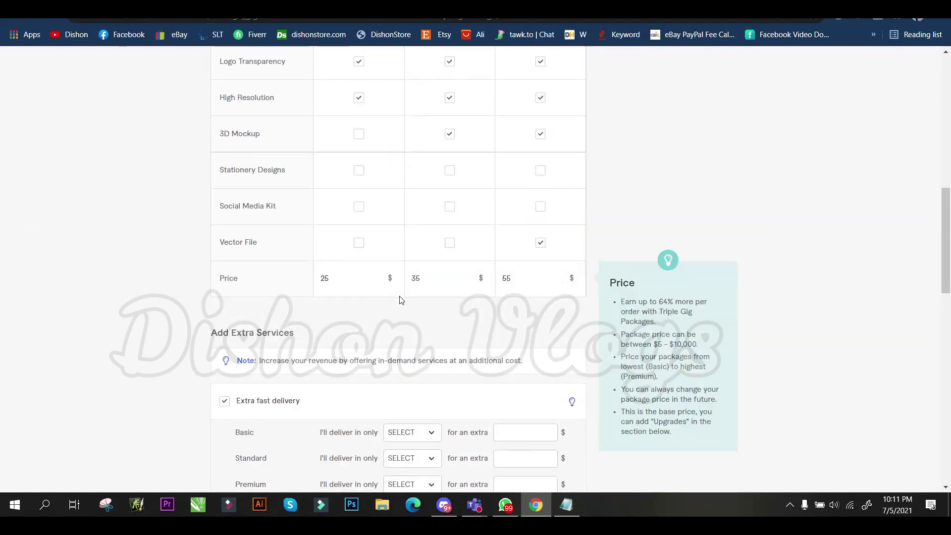
double_click(316, 278)
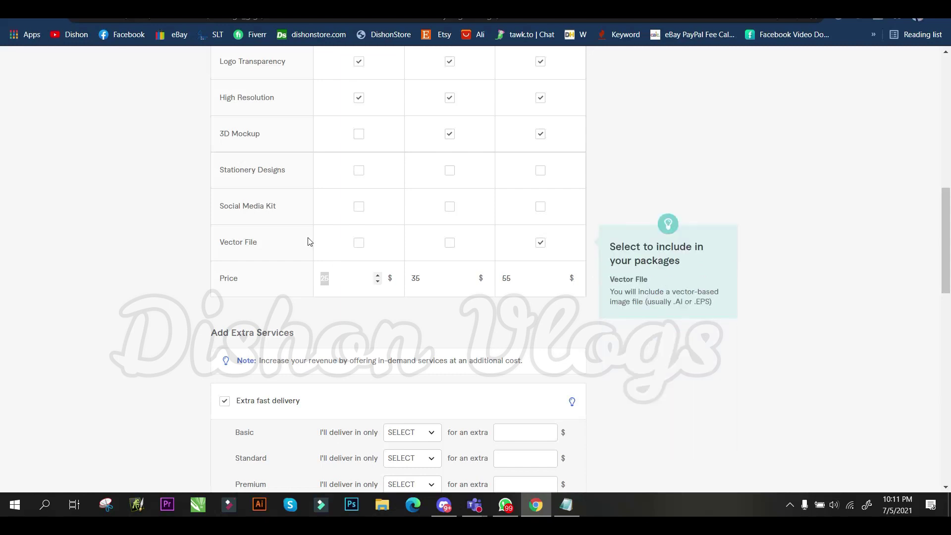
left_click(346, 278)
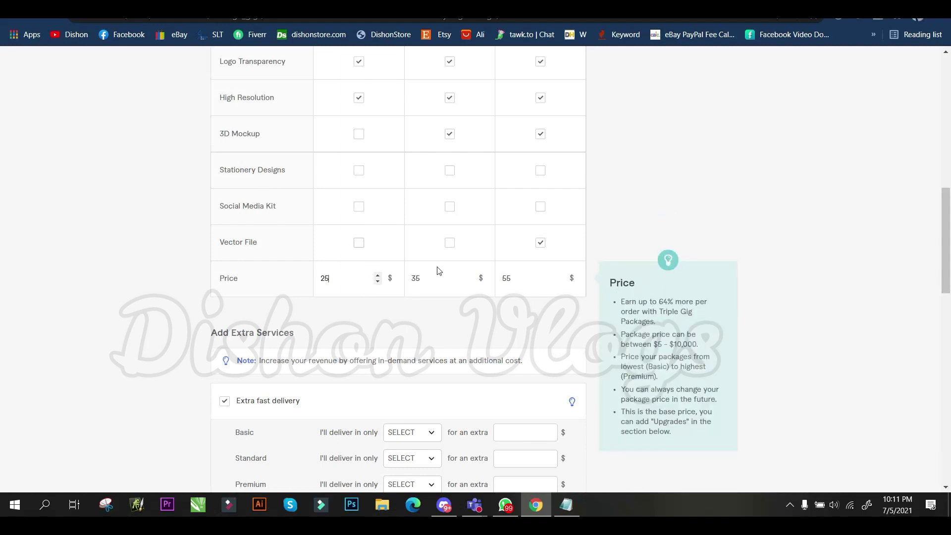
Untick the Additional Revision, Additional Logo Concept and 3D Mockup extras.
scroll(436, 270, "down", 3)
scroll(337, 281, "down", 2)
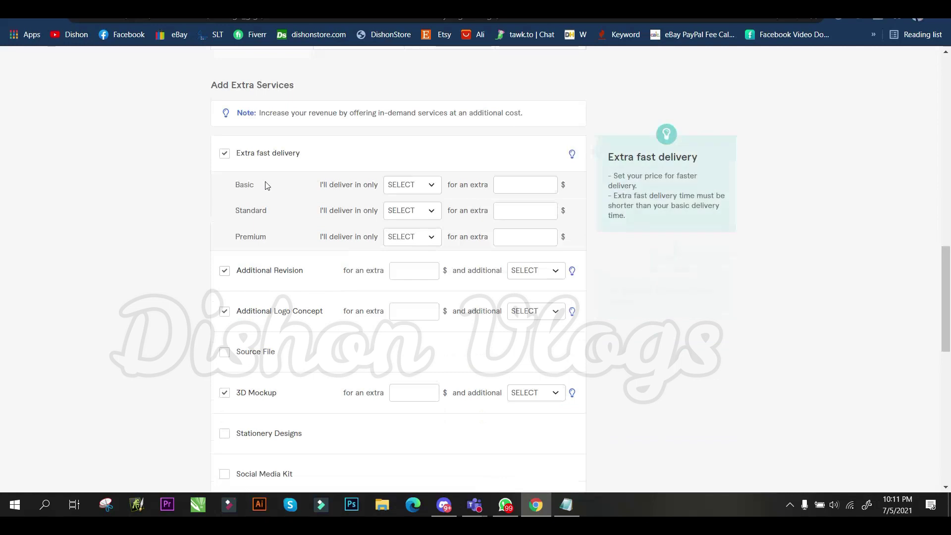
left_click(224, 271)
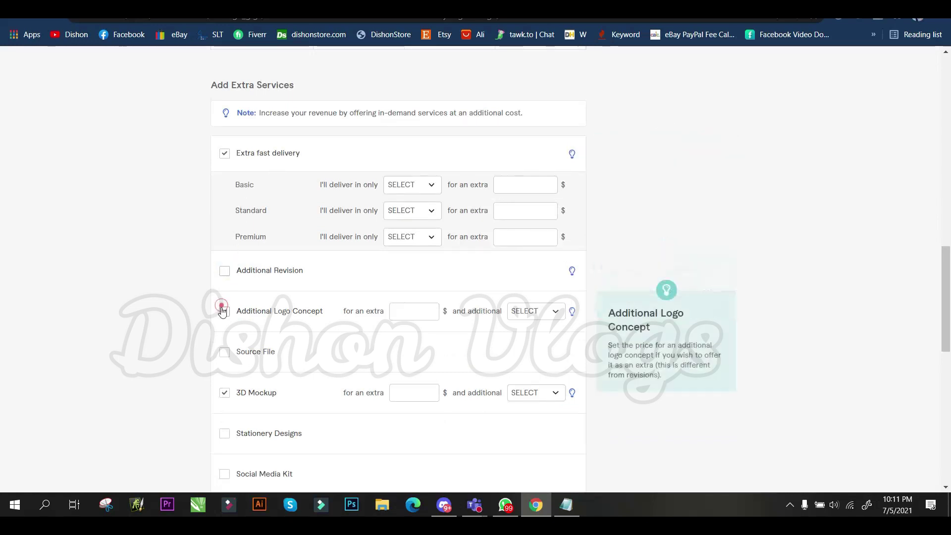
left_click(224, 312)
left_click(225, 393)
scroll(255, 276, "down", 3)
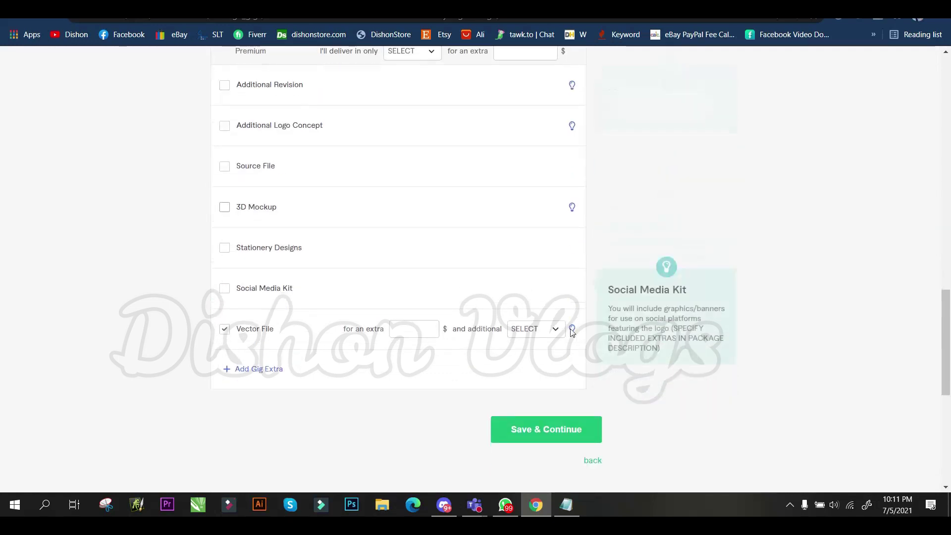
scroll(393, 238, "up", 3)
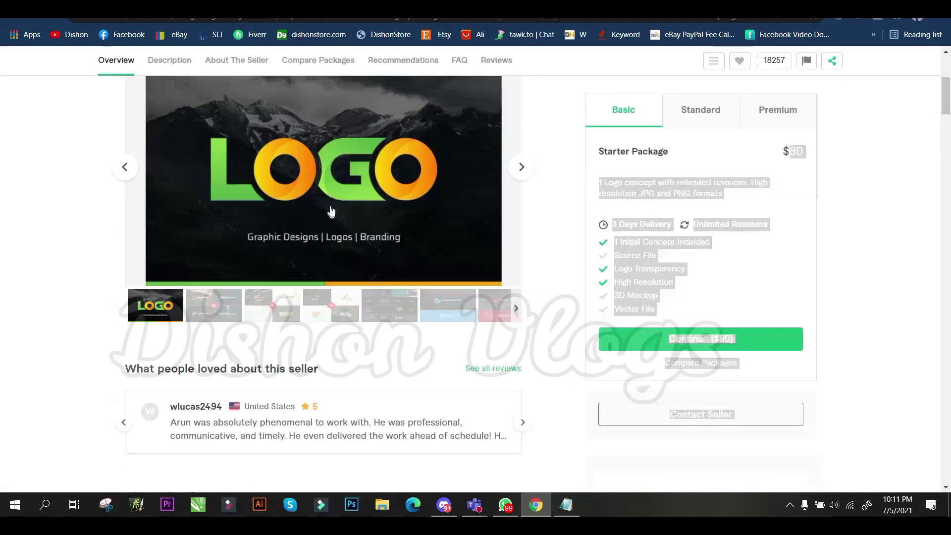
scroll(331, 208, "down", 10)
scroll(320, 225, "down", 5)
scroll(321, 225, "down", 10)
scroll(310, 206, "up", 4)
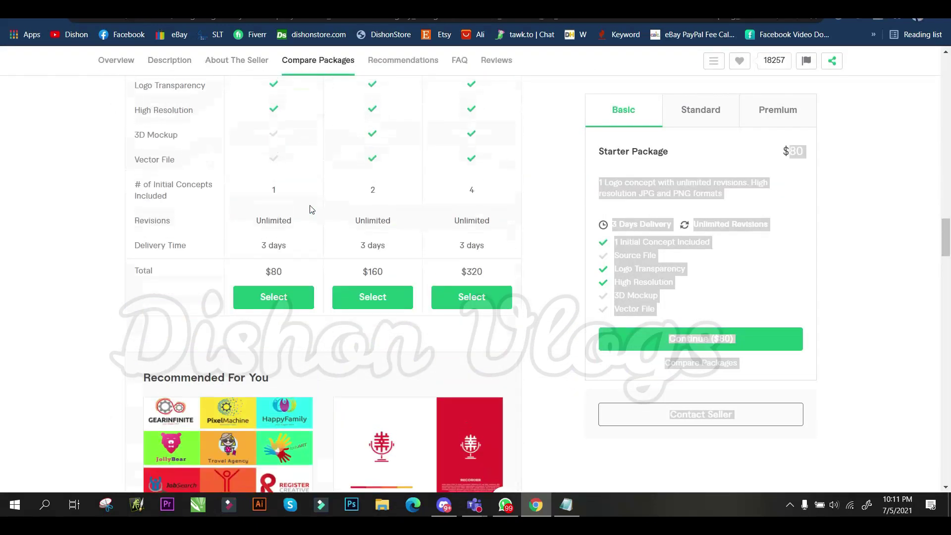
Check a competitor's 1-day delivery upgrade, highlighting its +$20 surcharge.
left_click(257, 313)
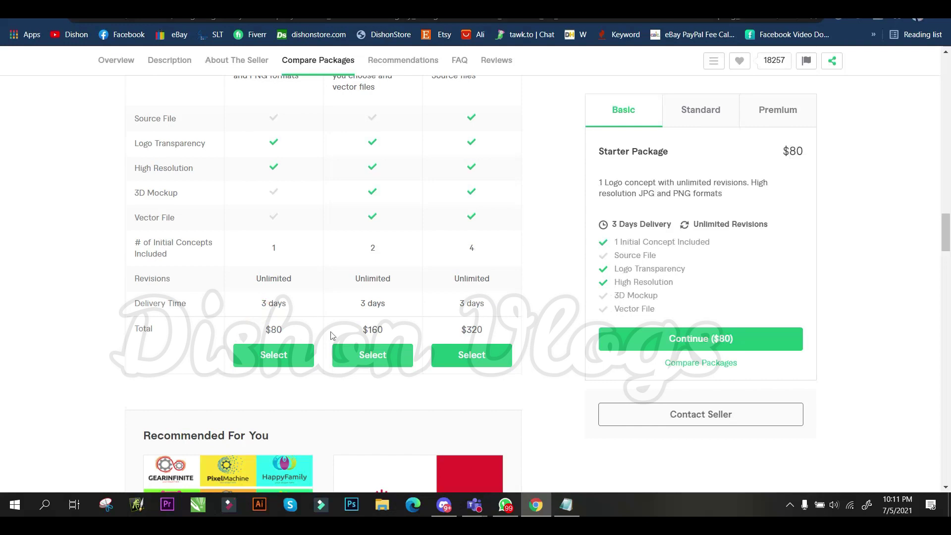
scroll(336, 277, "up", 3)
scroll(340, 282, "down", 5)
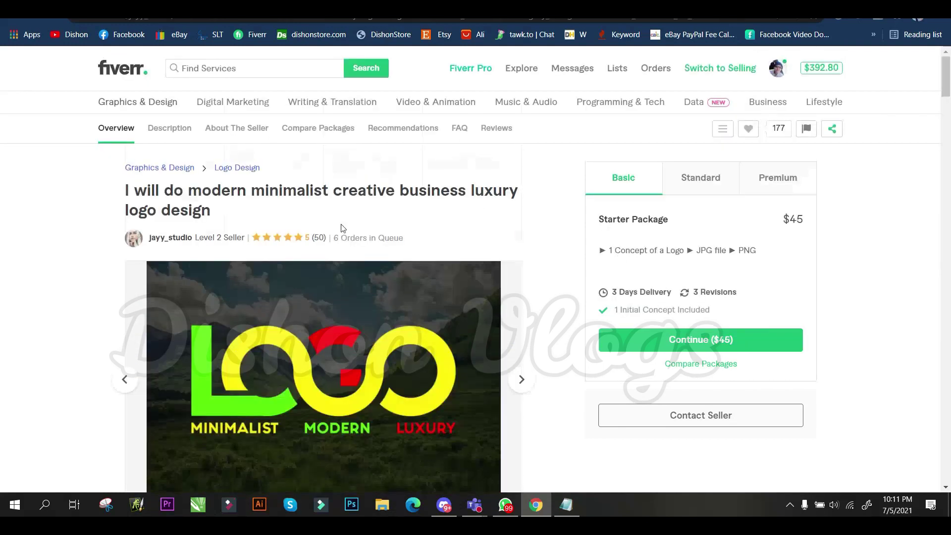
scroll(386, 240, "down", 15)
scroll(384, 242, "down", 10)
scroll(383, 242, "down", 7)
scroll(378, 238, "up", 6)
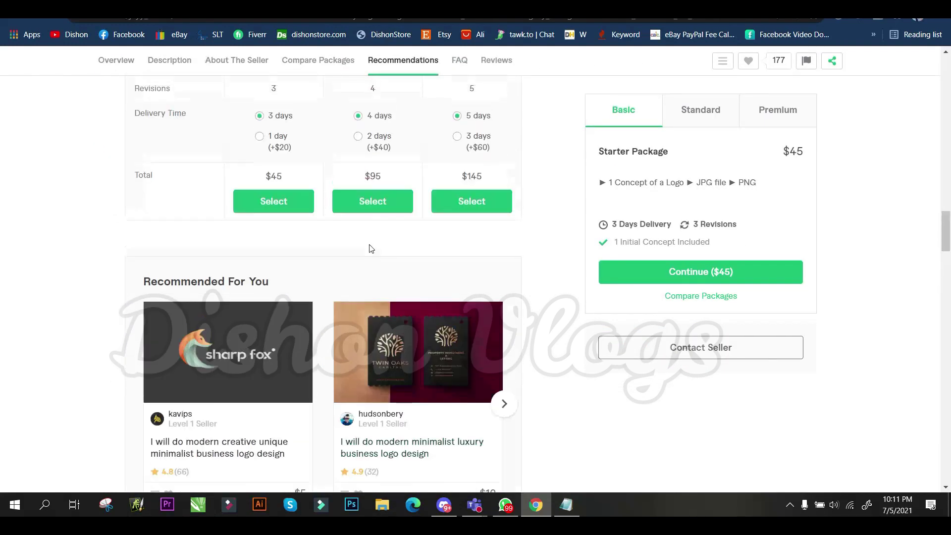
scroll(370, 248, "up", 1)
left_click(259, 199)
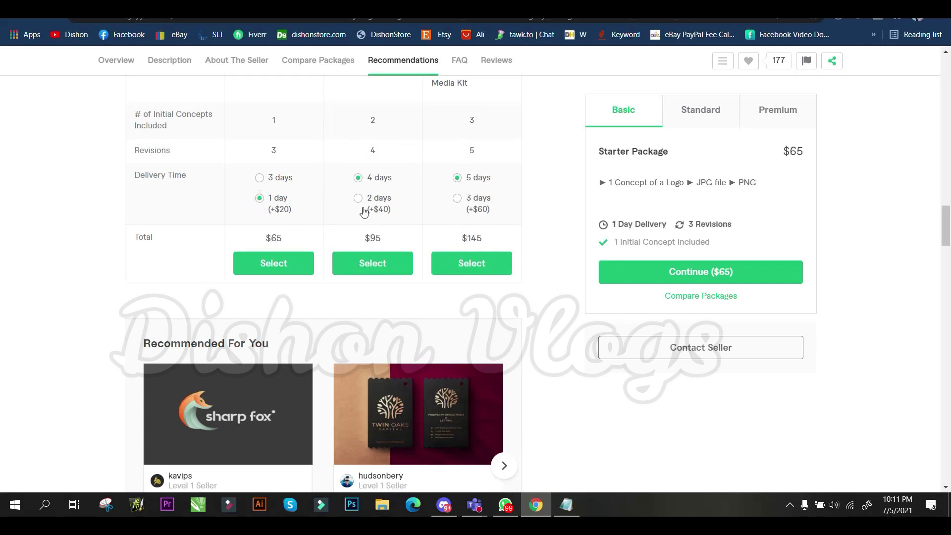
left_click_drag(276, 209, 297, 209)
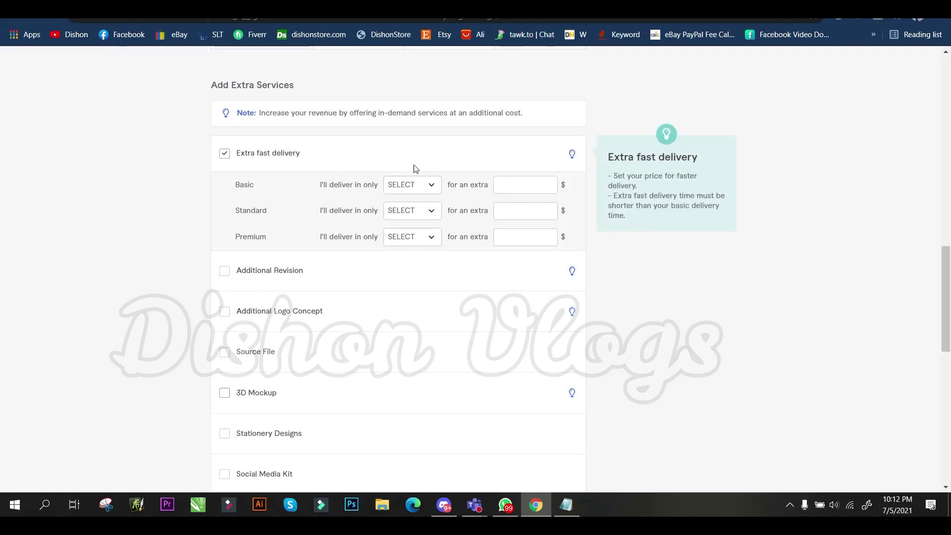
Set Basic and Standard extra fast delivery to 1 DAY at $10.
left_click(415, 186)
left_click(415, 242)
left_click(502, 184)
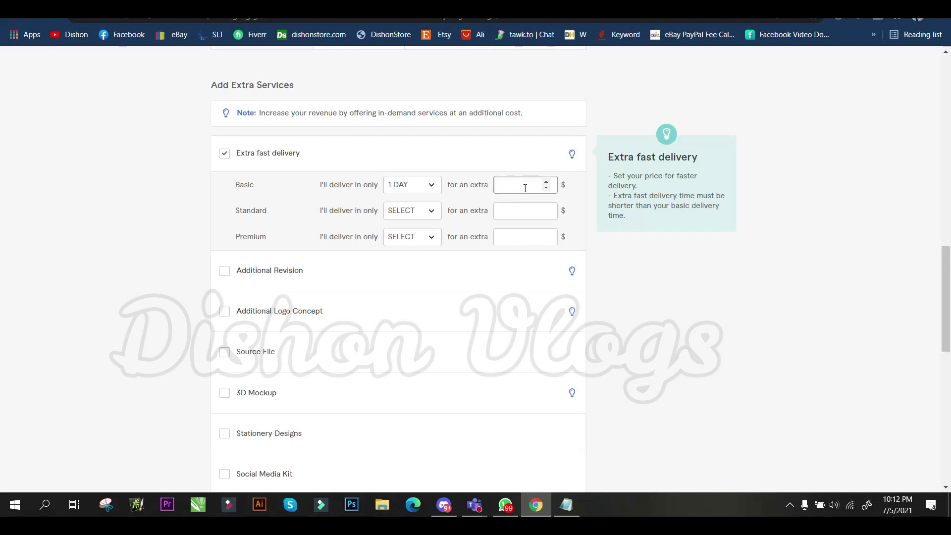
type("10")
left_click(411, 211)
left_click(420, 300)
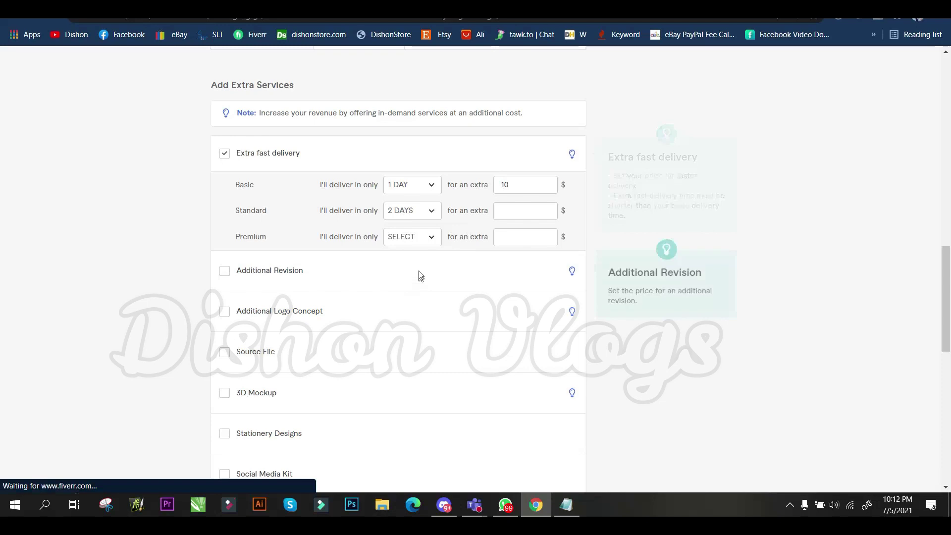
left_click(410, 218)
left_click(417, 271)
left_click(511, 212)
type("10")
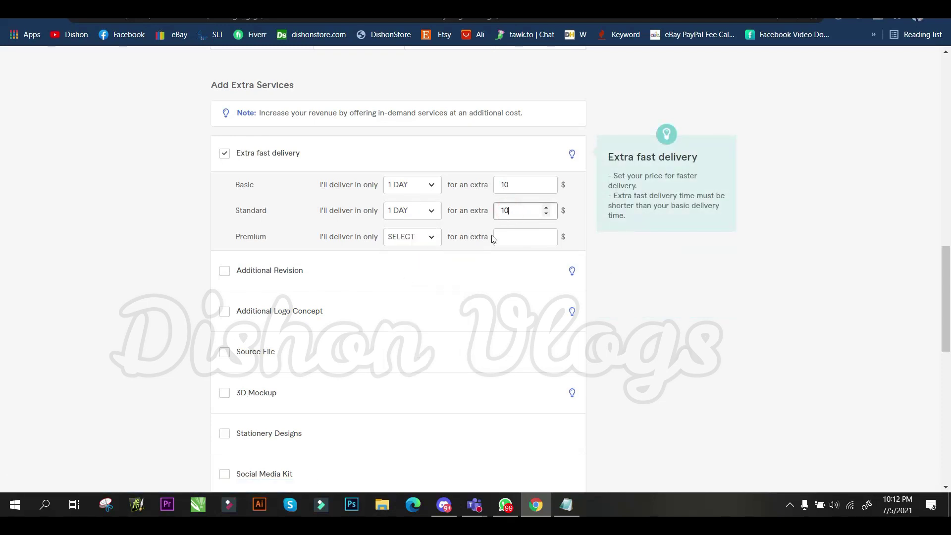
Set Premium extra fast delivery to 1 DAY for an extra $10.
left_click(501, 237)
left_click(411, 240)
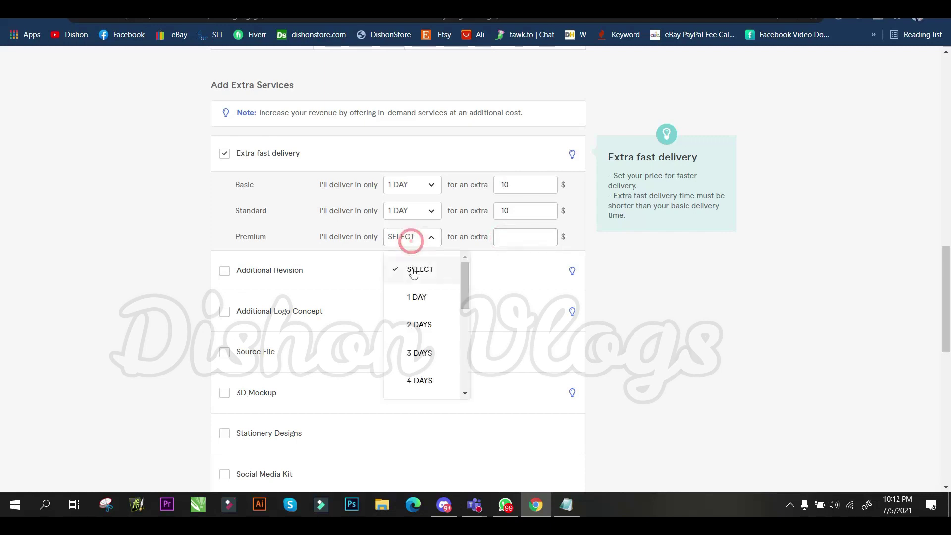
left_click(417, 297)
left_click(513, 243)
type("10")
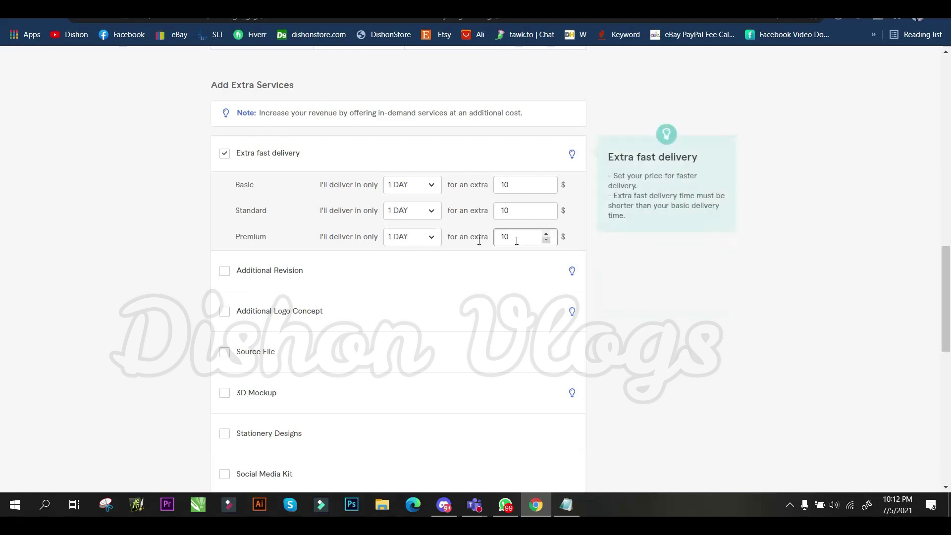
left_click(51, 169)
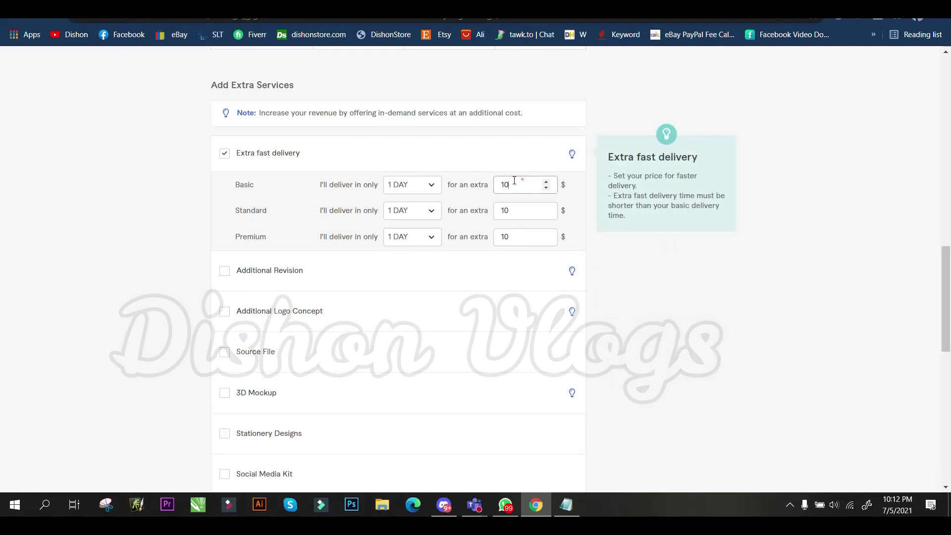
scroll(133, 145, "down", 6)
scroll(250, 295, "up", 5)
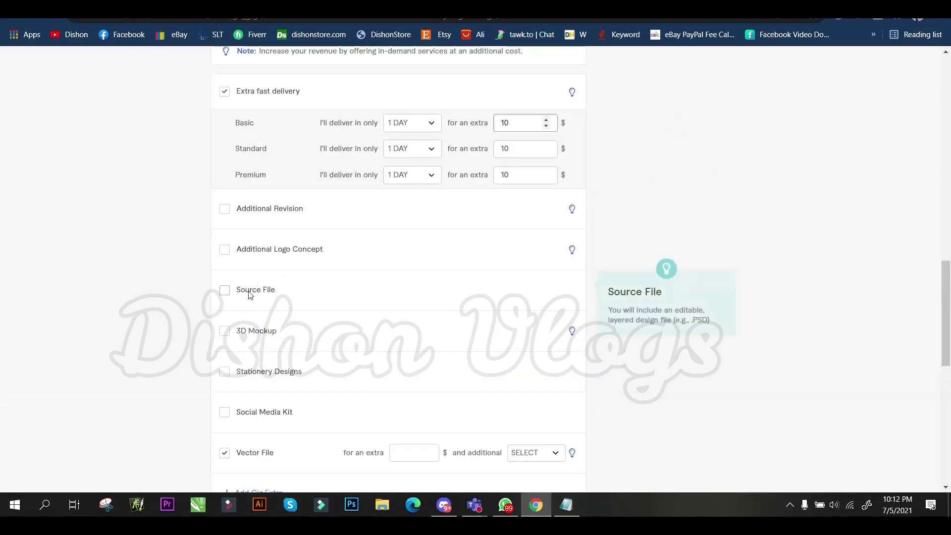
scroll(250, 295, "down", 3)
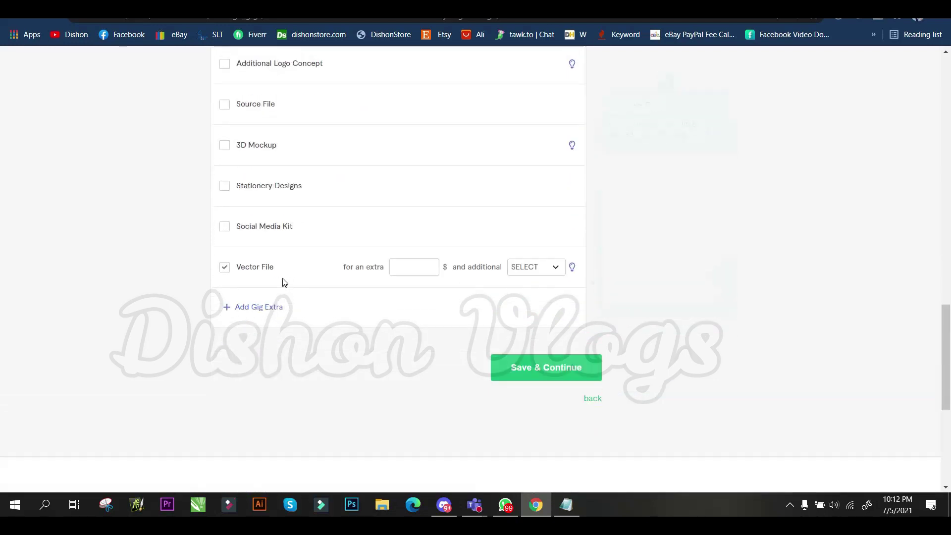
Price the Vector File extra at $15 with 1 DAY of additional time.
left_click(416, 267)
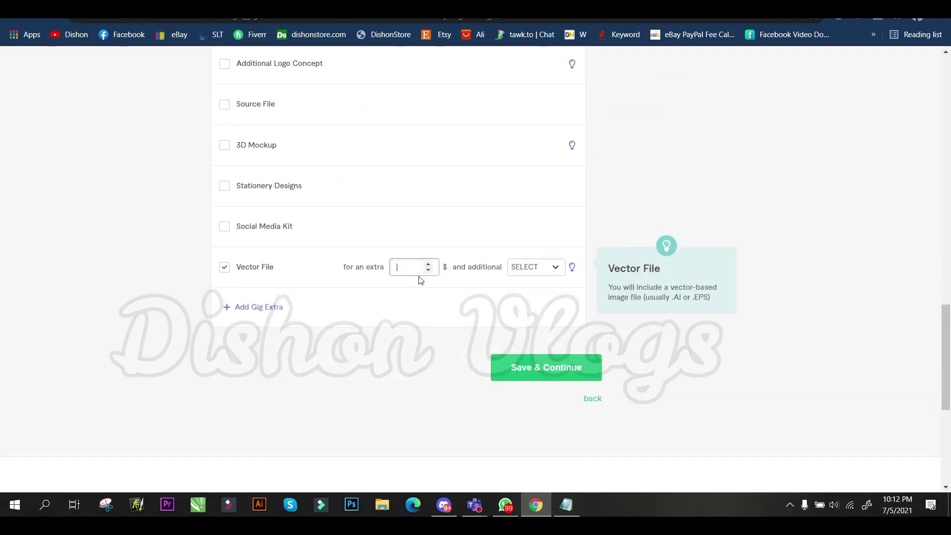
type("5")
left_click(537, 268)
left_click(532, 324)
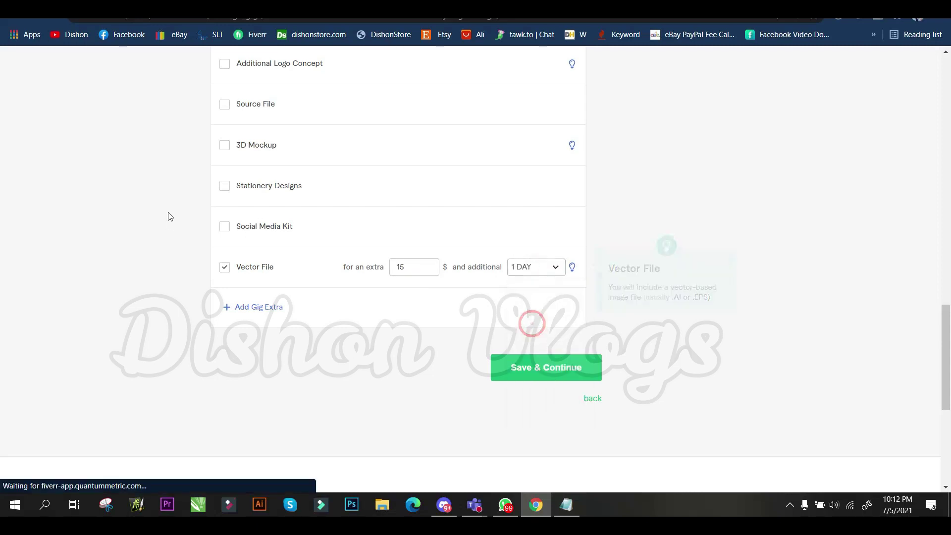
scroll(372, 205, "up", 4)
scroll(416, 193, "up", 7)
scroll(416, 193, "up", 4)
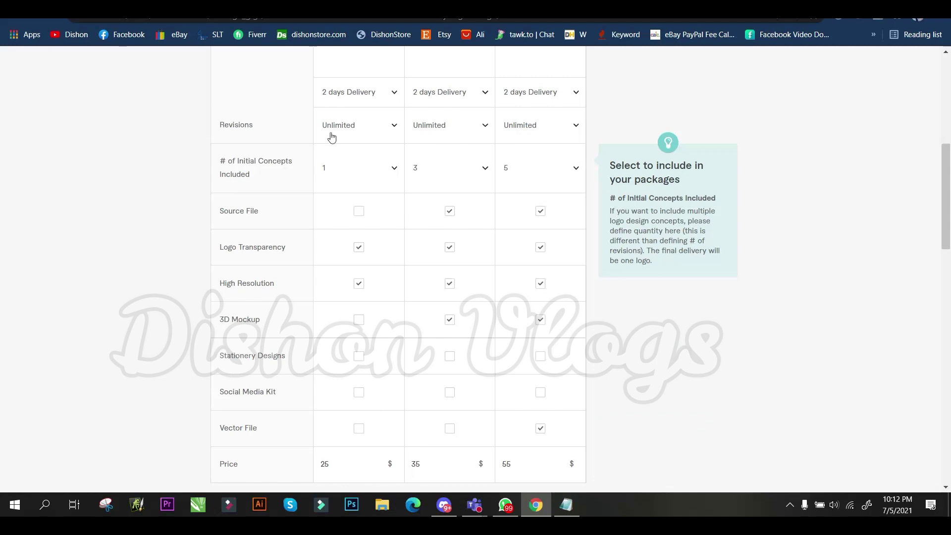
Review the pricing table and Vector File extra against the reference gig in the other tab.
scroll(360, 174, "down", 5)
scroll(365, 183, "down", 3)
scroll(392, 247, "down", 4)
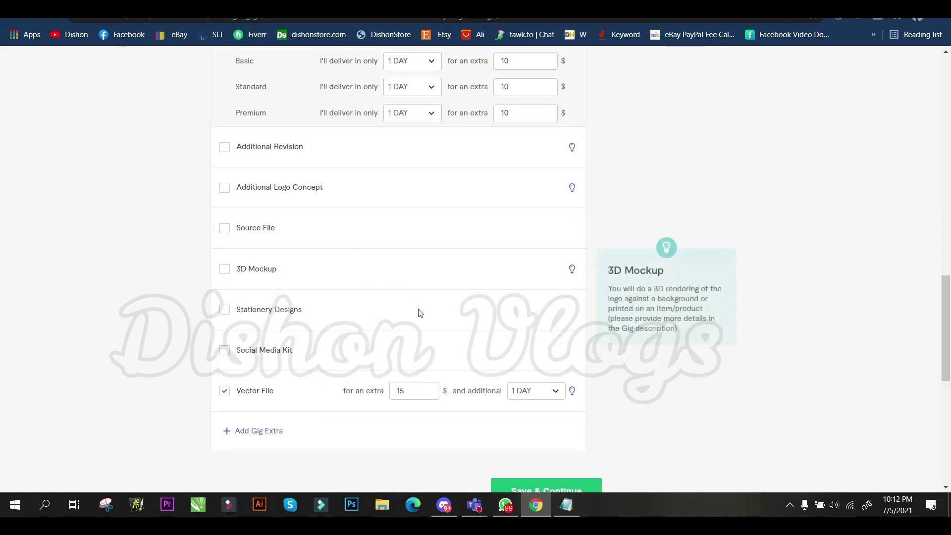
scroll(419, 312, "down", 2)
left_click(399, 267)
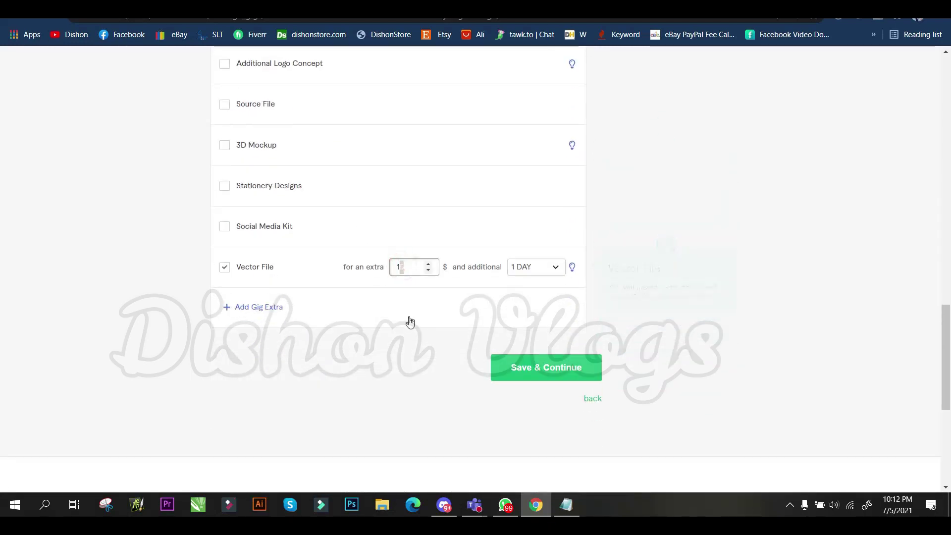
scroll(495, 268, "up", 3)
scroll(214, 176, "up", 5)
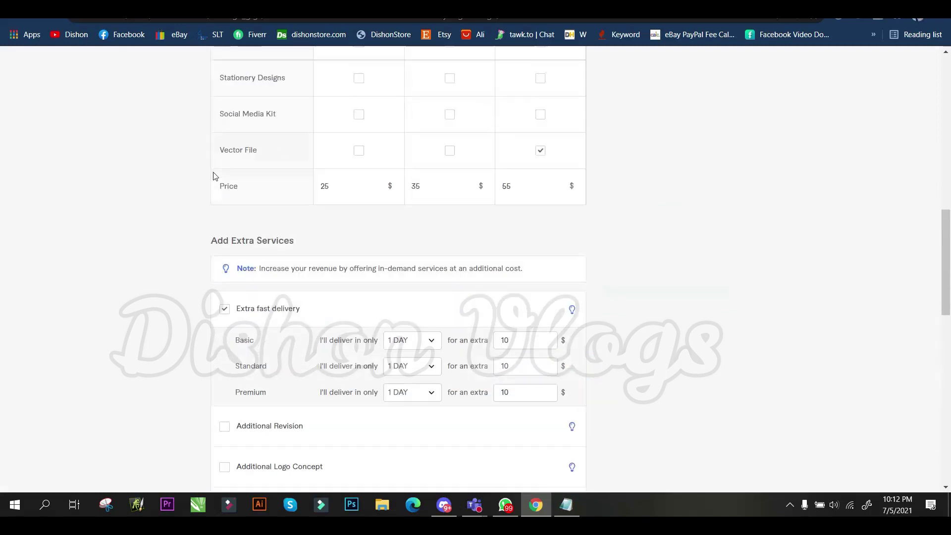
scroll(218, 178, "up", 4)
scroll(227, 176, "up", 5)
scroll(233, 158, "down", 1)
scroll(241, 143, "down", 5)
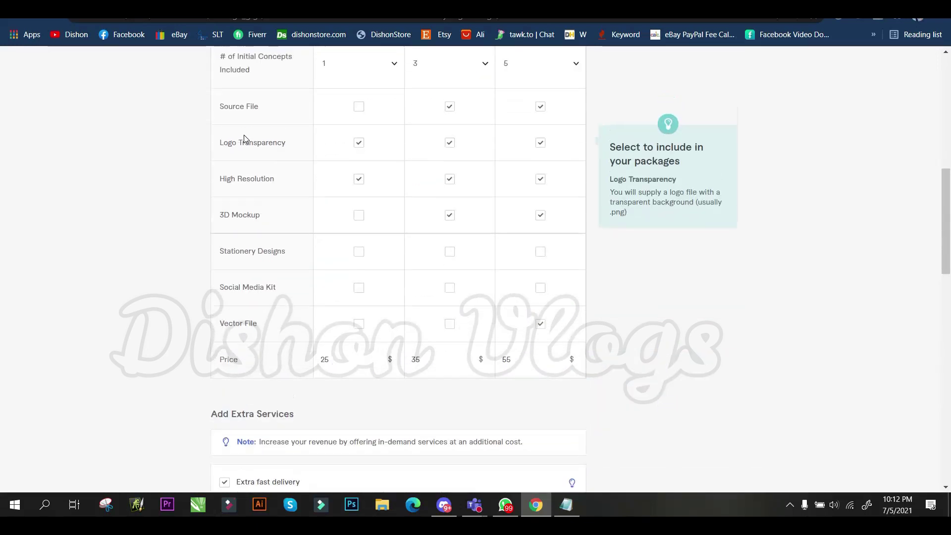
scroll(208, 129, "up", 5)
scroll(273, 129, "up", 2)
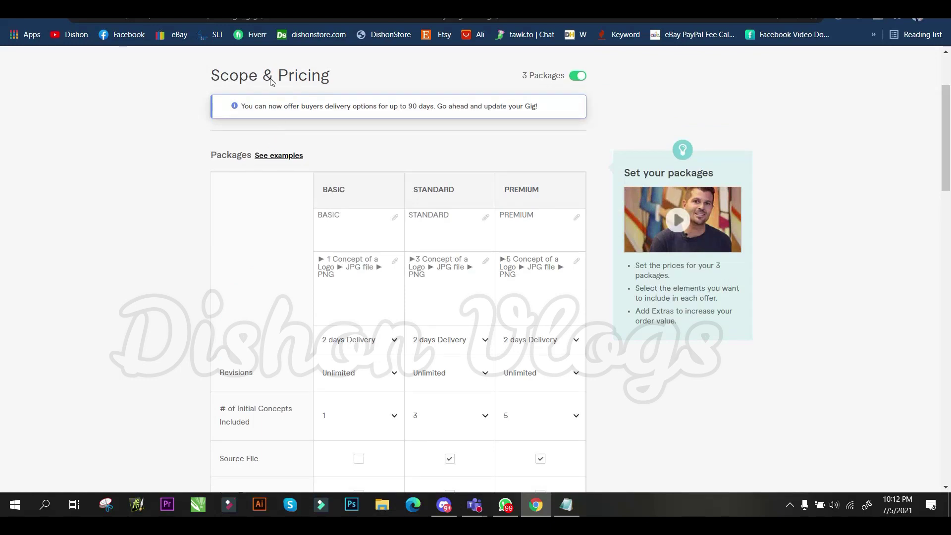
key("ctrl+Tab")
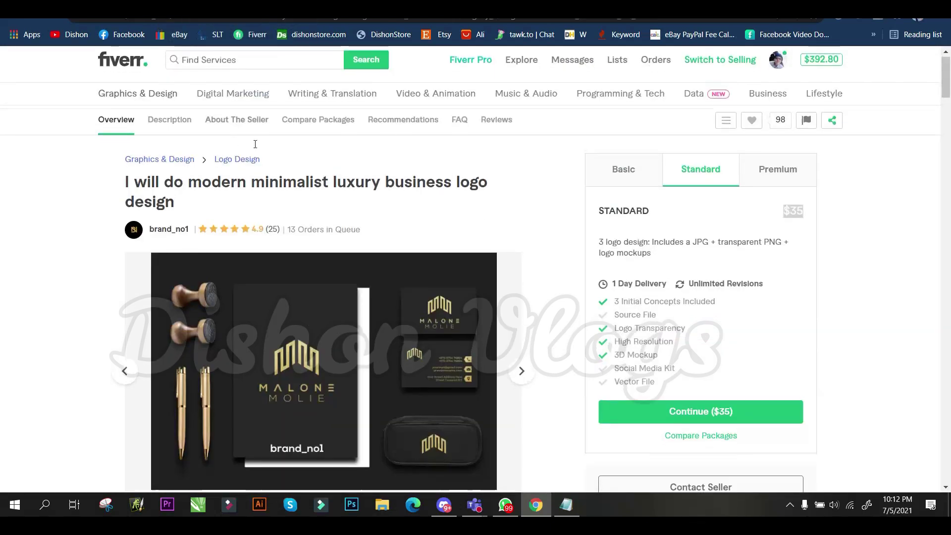
key("ctrl+shift+Tab")
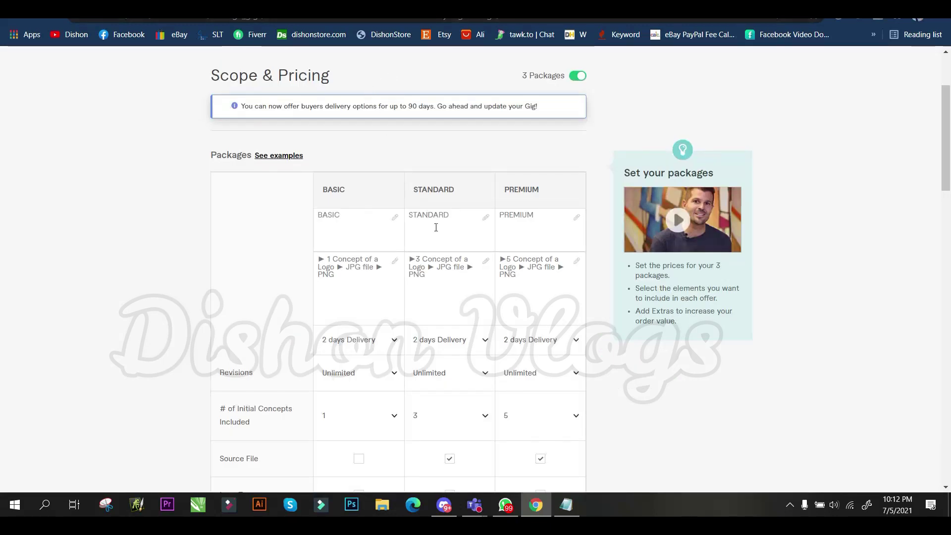
Recheck the pricing page and Save & Continue to the Description & FAQ step.
scroll(520, 297, "down", 6)
scroll(484, 383, "down", 3)
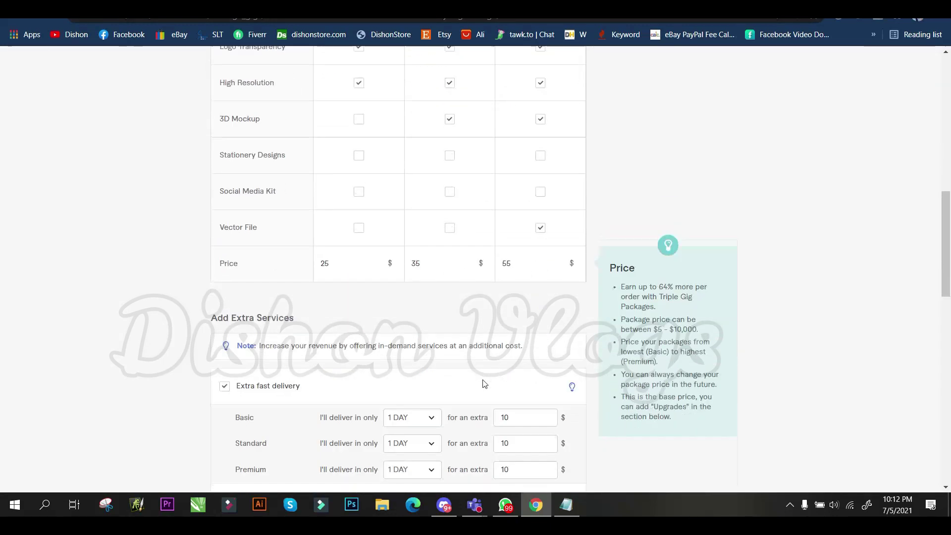
scroll(545, 379, "down", 7)
scroll(581, 377, "down", 4)
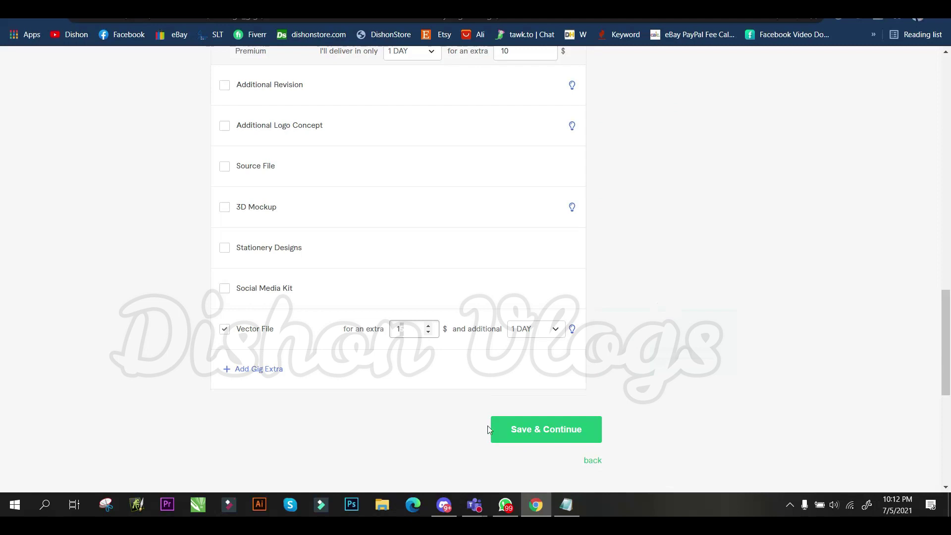
scroll(446, 228, "up", 10)
scroll(357, 173, "up", 5)
scroll(237, 139, "up", 1)
scroll(175, 128, "up", 1)
scroll(184, 130, "up", 1)
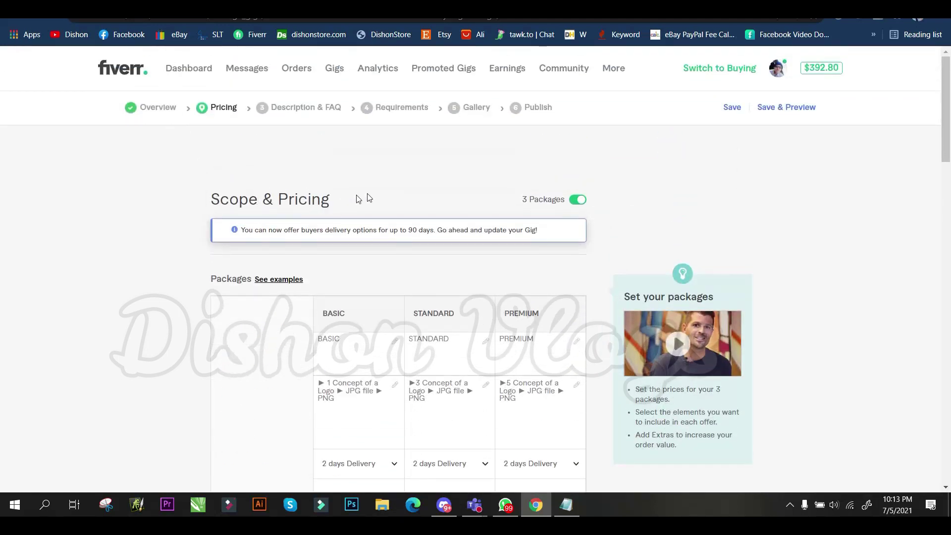
scroll(335, 218, "down", 5)
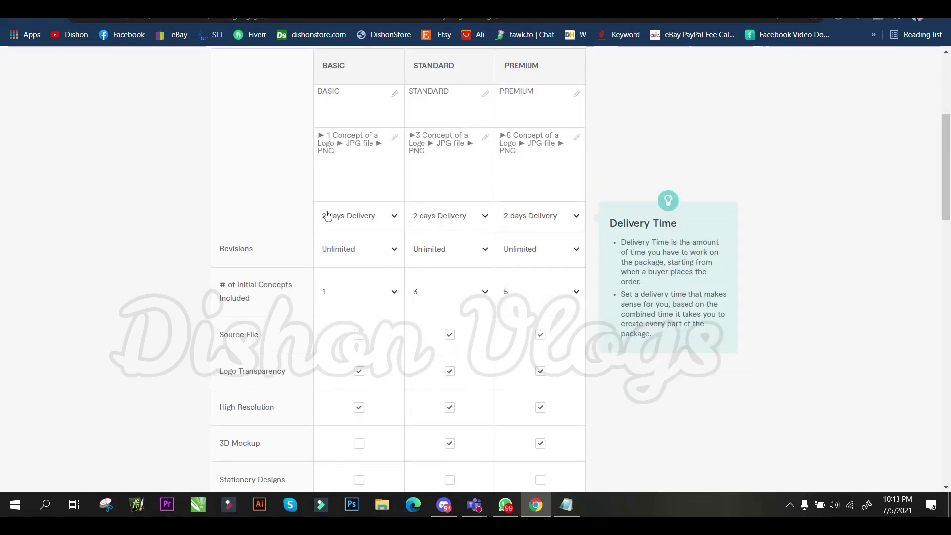
scroll(429, 296, "down", 5)
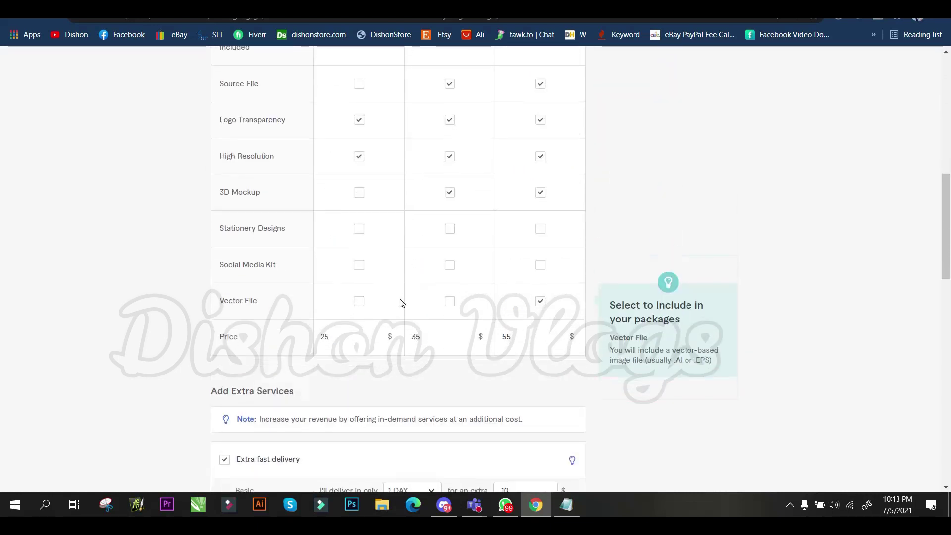
scroll(399, 301, "down", 6)
scroll(317, 307, "down", 6)
left_click(528, 307)
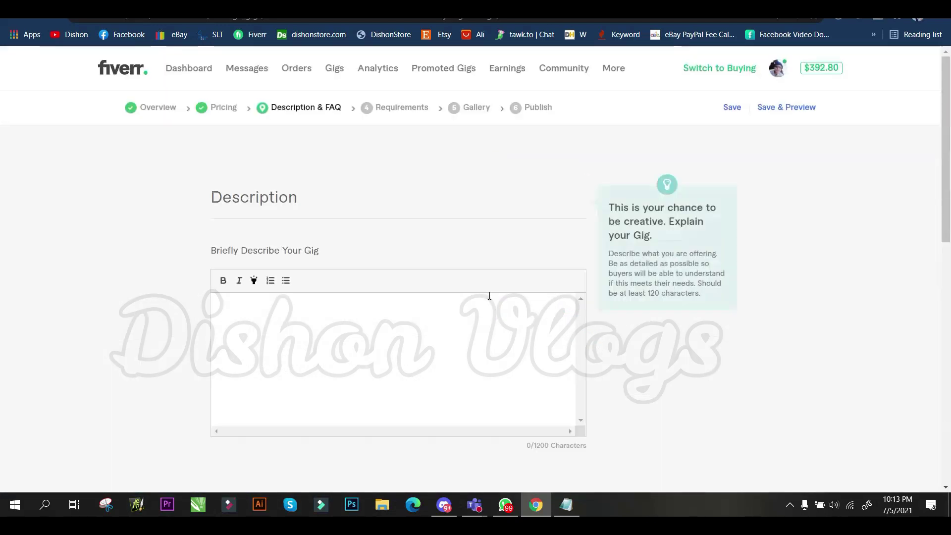
Click into the empty gig description, then highlight the reference gig's About This Gig opening lines.
left_click(366, 330)
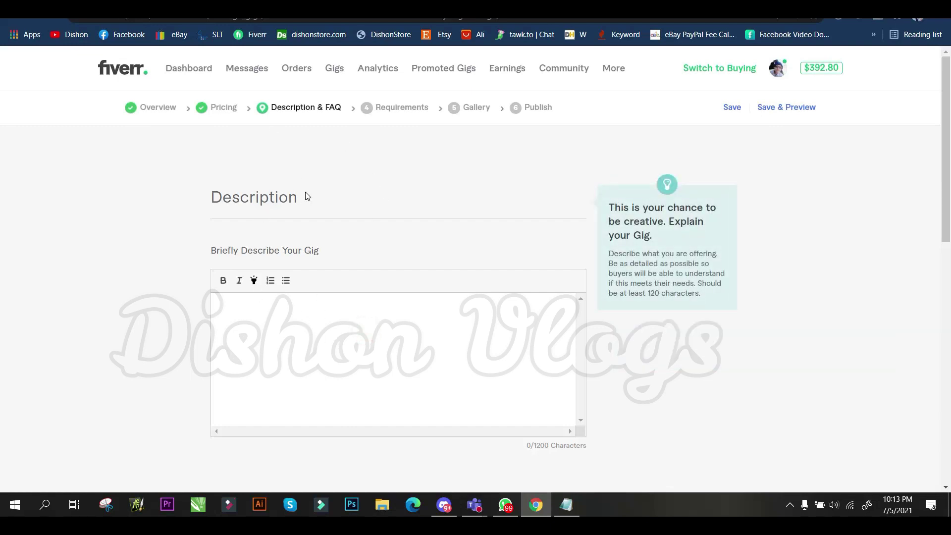
left_click_drag(304, 197, 187, 199)
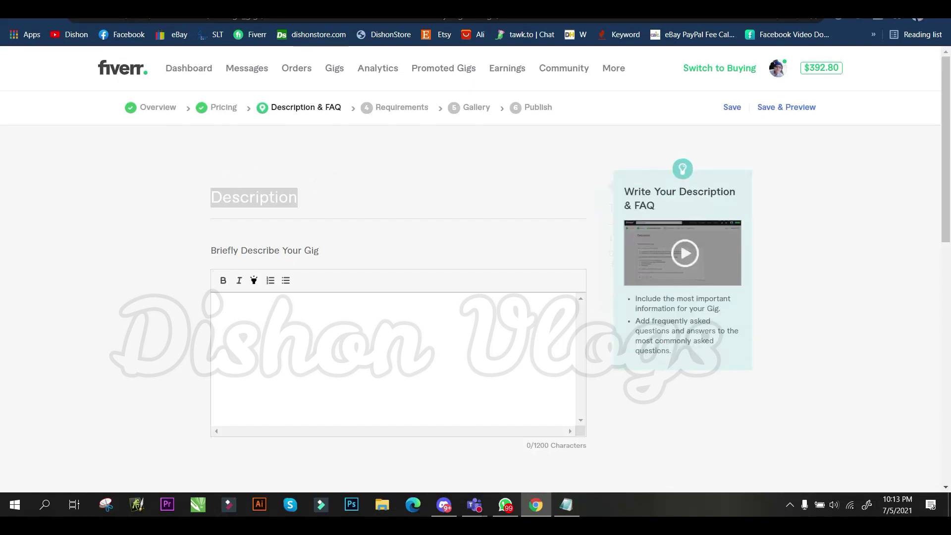
scroll(574, 195, "up", 7)
scroll(504, 199, "up", 3)
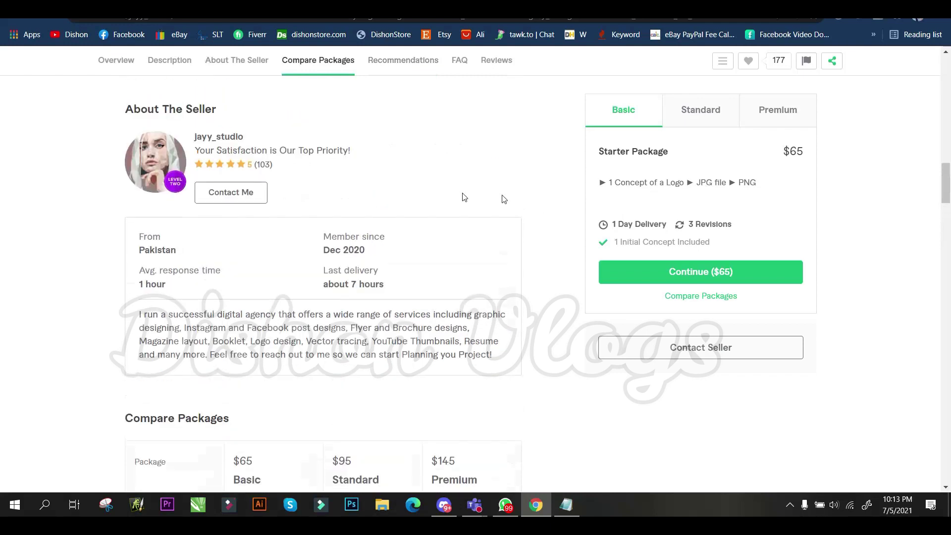
scroll(504, 199, "up", 8)
scroll(242, 187, "up", 3)
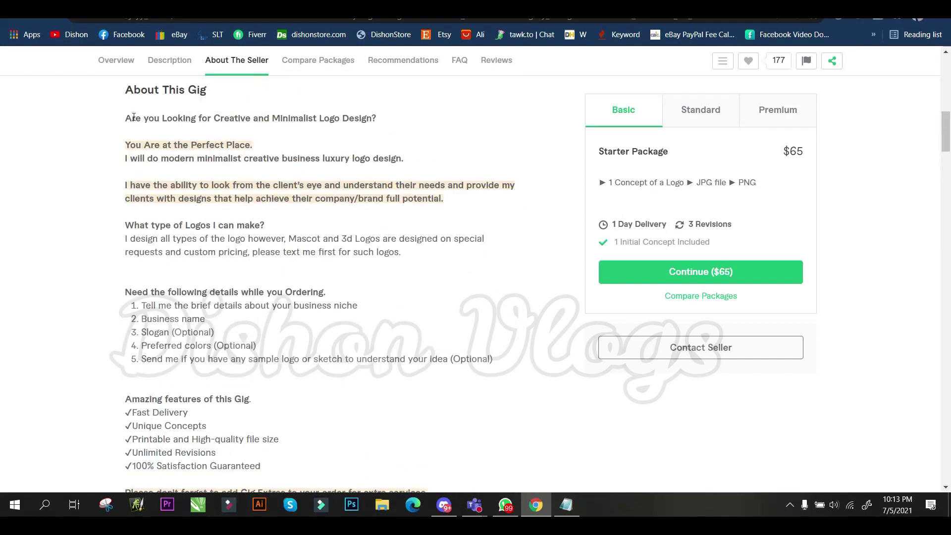
left_click_drag(114, 113, 404, 159)
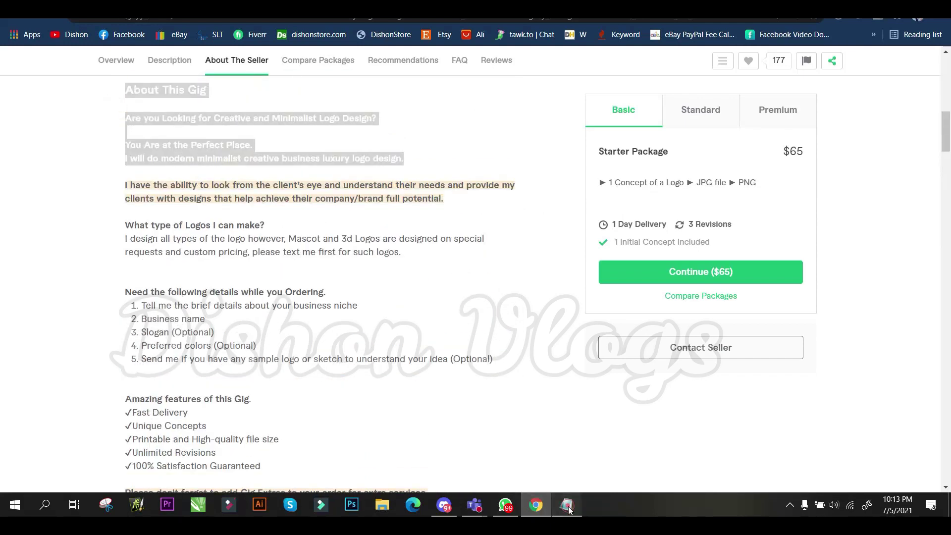
left_click(569, 506)
left_click(222, 121)
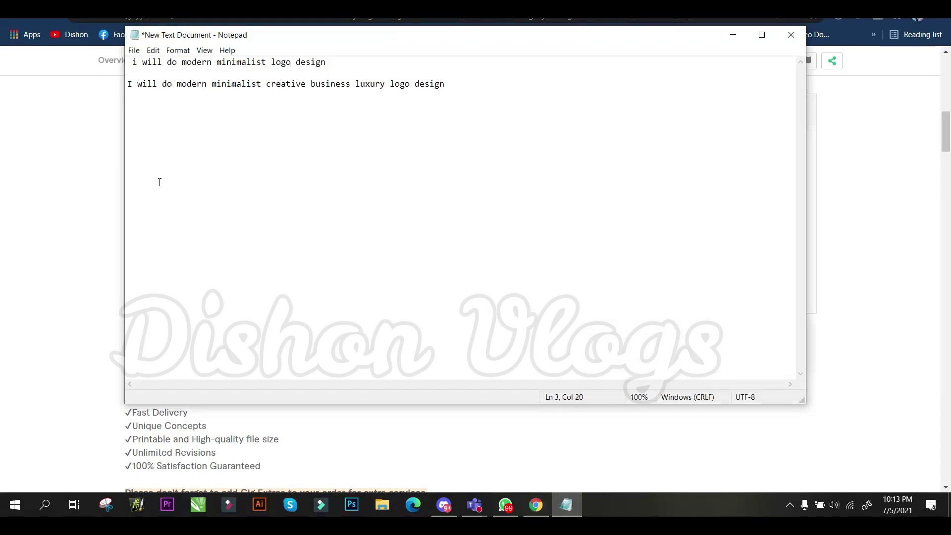
left_click(55, 174)
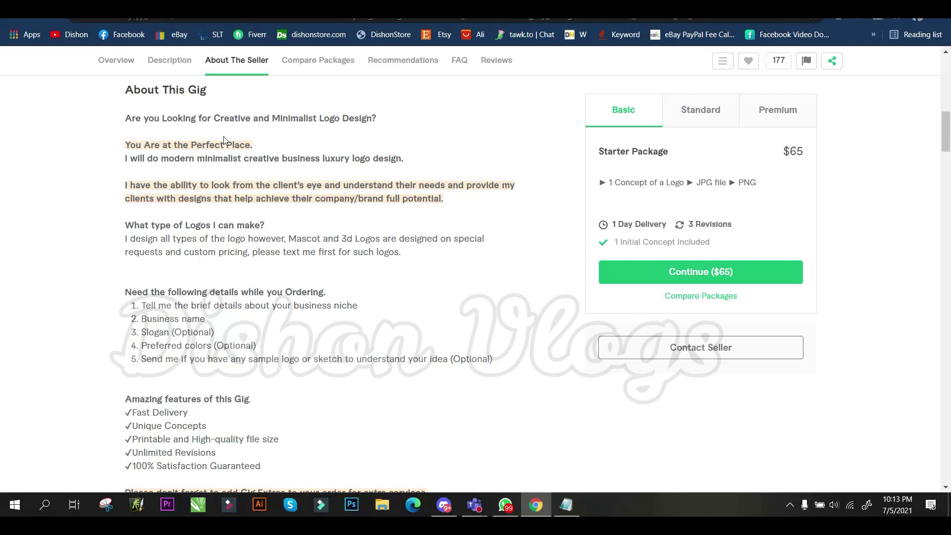
scroll(248, 285, "down", 5)
scroll(249, 287, "up", 3)
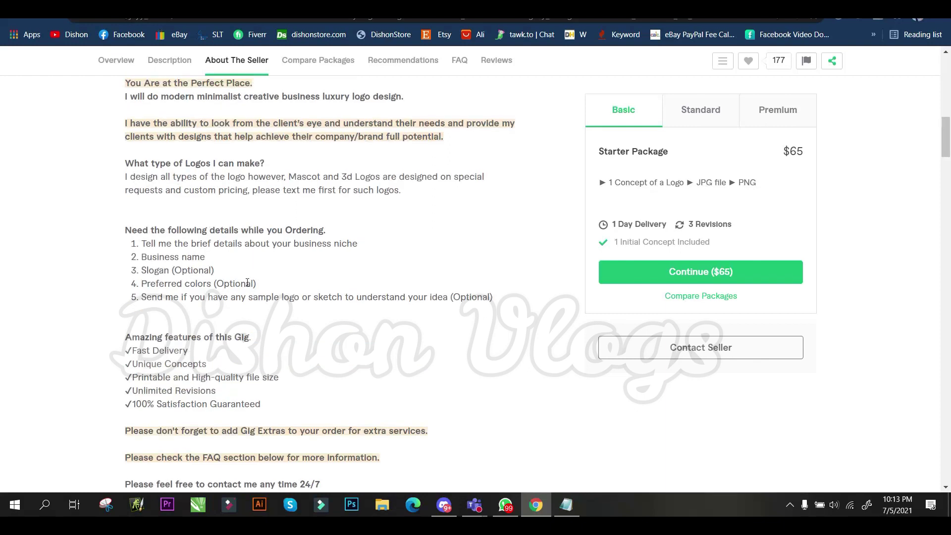
scroll(248, 264, "up", 2)
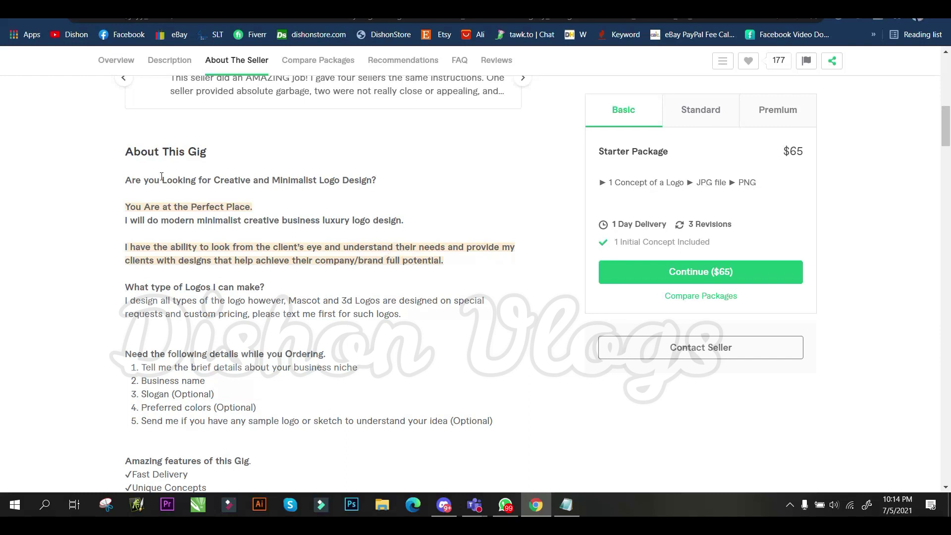
Copy the reference gig's About This Gig text through item 5, then clear the selection.
scroll(190, 193, "down", 4)
scroll(190, 267, "down", 3)
mouse_move(192, 277)
left_mouse_down()
mouse_move(113, 68)
mouse_move(145, 275)
left_mouse_up()
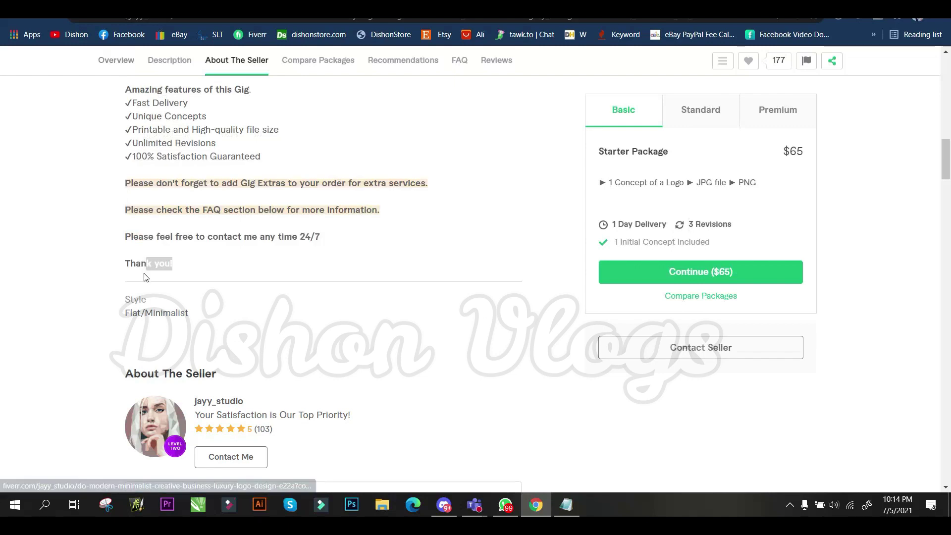
scroll(163, 209, "up", 4)
scroll(163, 204, "up", 3)
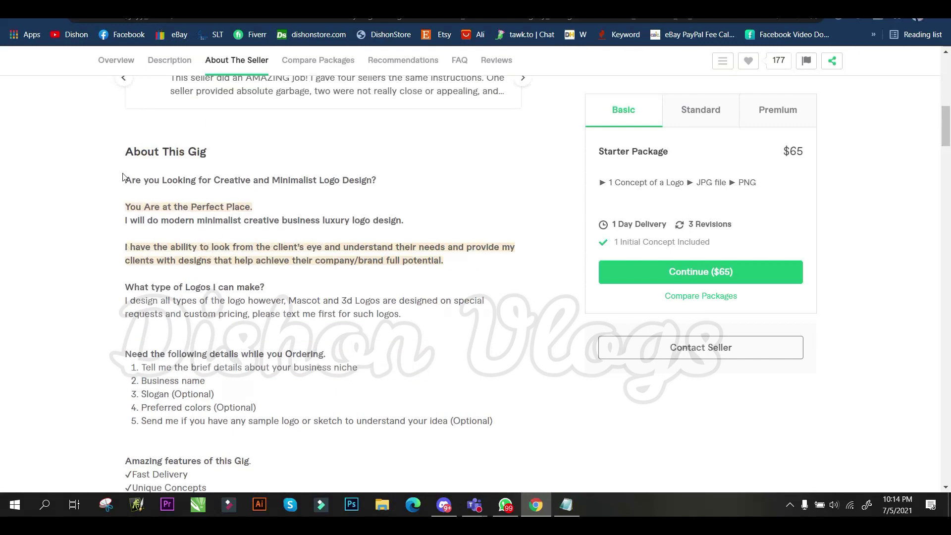
left_click_drag(124, 149, 287, 441)
right_click(197, 349)
left_click(229, 358)
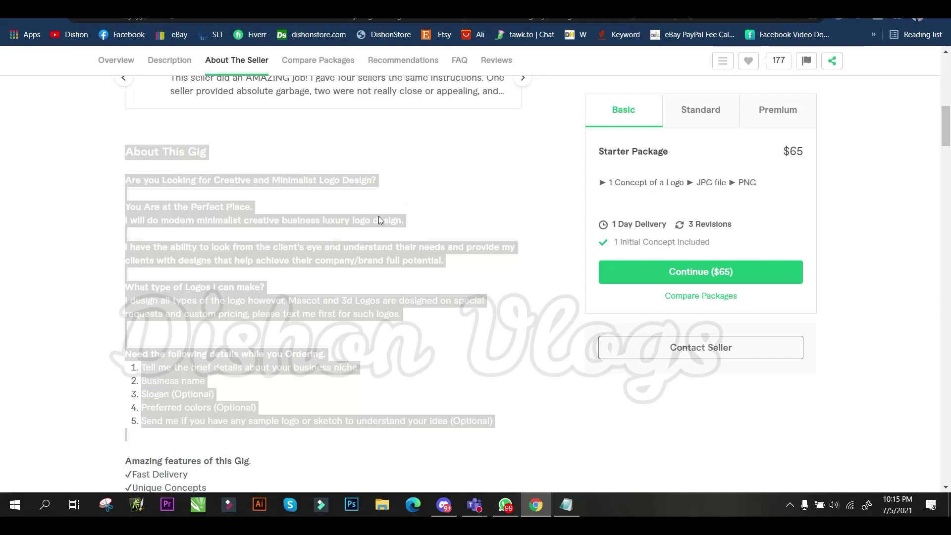
left_click(128, 191)
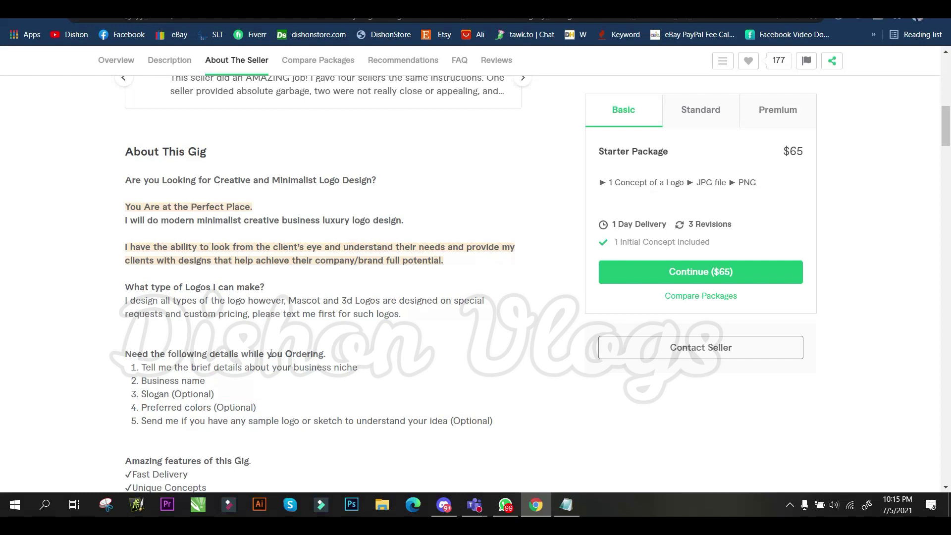
Bring up the screen recorder's controls from the system tray and minimize them.
left_click(790, 505)
left_click(753, 456)
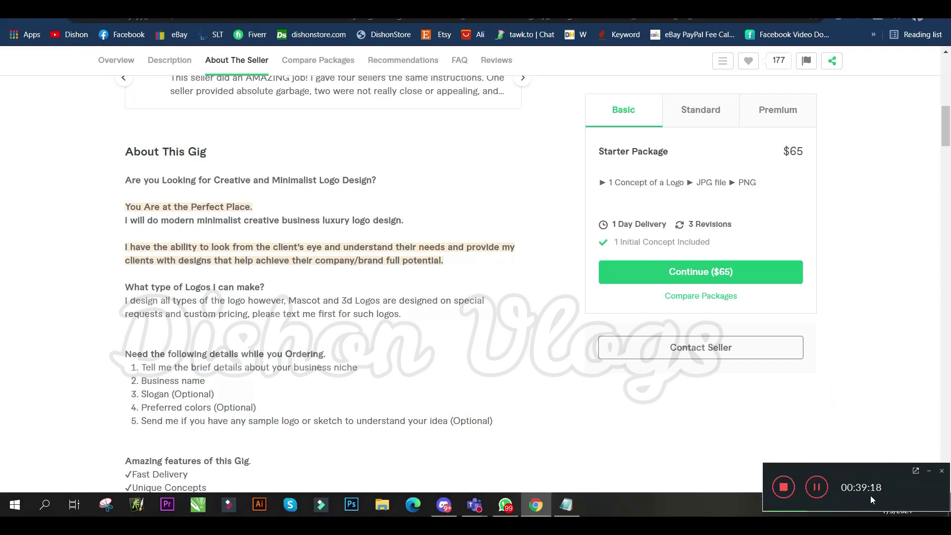
left_click(930, 473)
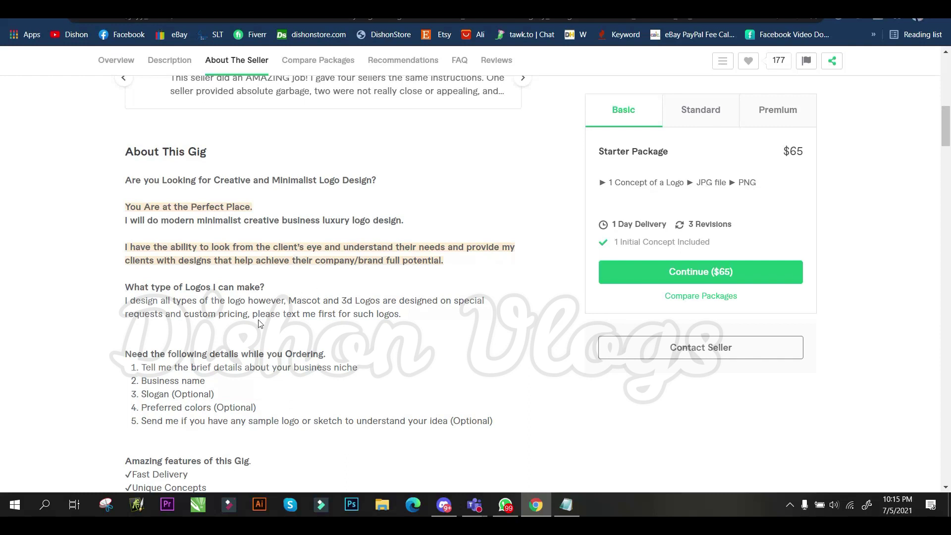
Browse a competitor logo gig and trial-select its description text.
scroll(288, 170, "down", 1)
scroll(85, 127, "down", 2)
scroll(154, 171, "down", 3)
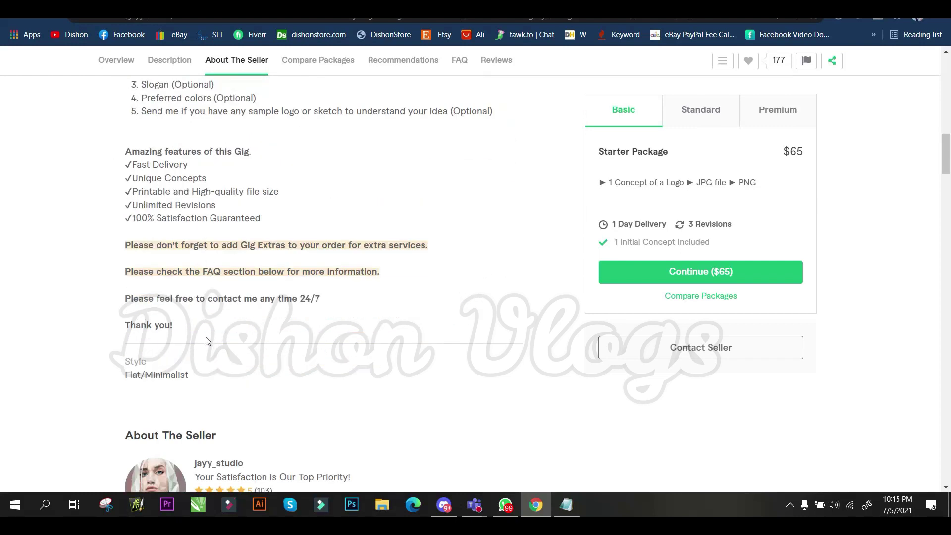
scroll(205, 341, "up", 6)
key("ctrl+Tab")
scroll(319, 236, "down", 4)
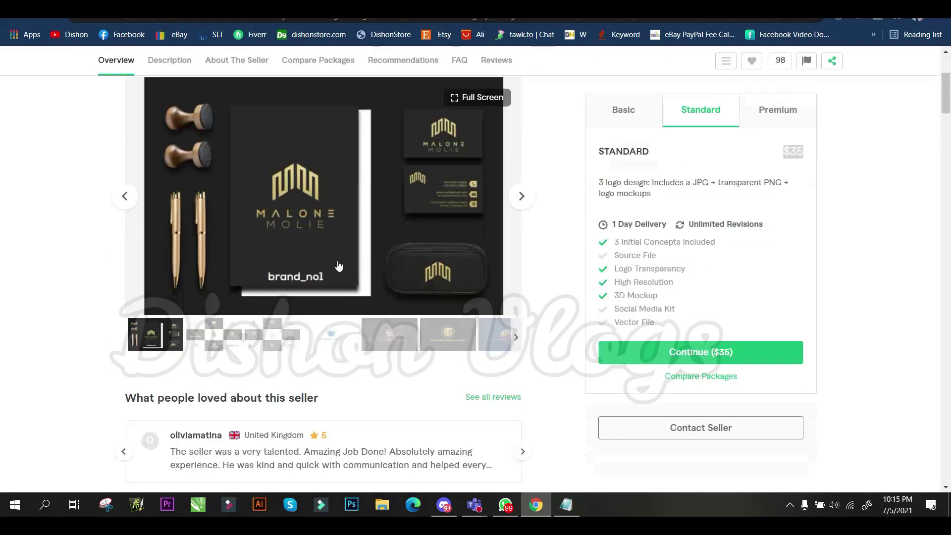
scroll(327, 243, "down", 7)
scroll(341, 255, "down", 5)
scroll(341, 256, "up", 5)
scroll(98, 187, "up", 1)
mouse_move(106, 171)
left_mouse_down()
mouse_move(309, 389)
mouse_move(403, 435)
left_mouse_up()
scroll(403, 435, "down", 1)
left_click(431, 255)
scroll(432, 255, "up", 3)
Compare the $65 and $80 logo gigs, selecting the $80 gig's About This Gig text.
key("ctrl+Tab")
scroll(322, 205, "down", 5)
scroll(322, 205, "down", 3)
scroll(323, 204, "up", 5)
key("ctrl+Tab")
scroll(405, 399, "up", 5)
scroll(404, 399, "up", 5)
scroll(405, 399, "up", 4)
scroll(405, 399, "up", 2)
scroll(183, 225, "up", 4)
scroll(182, 225, "down", 1)
scroll(148, 223, "down", 5)
triple_click(127, 218)
scroll(267, 188, "down", 5)
scroll(266, 189, "up", 7)
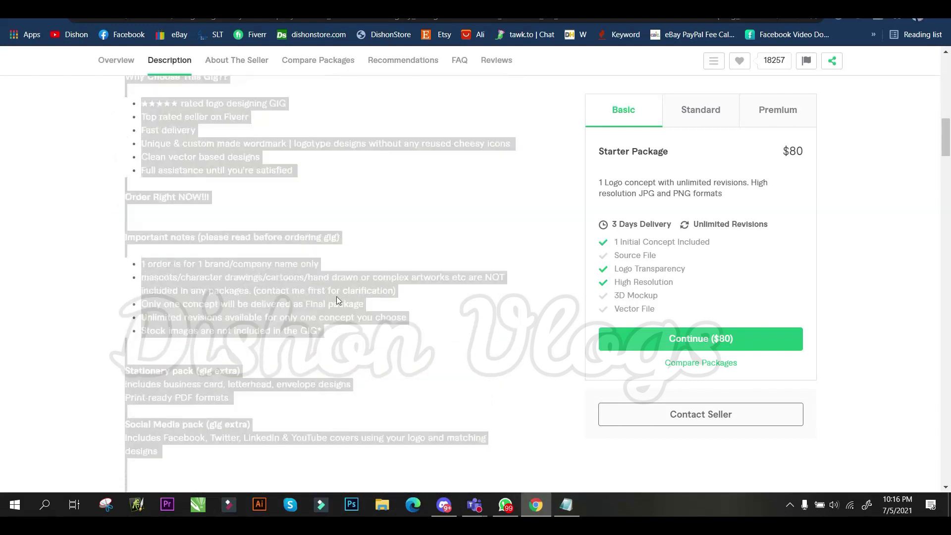
scroll(266, 188, "down", 6)
scroll(266, 188, "down", 6)
scroll(308, 213, "up", 10)
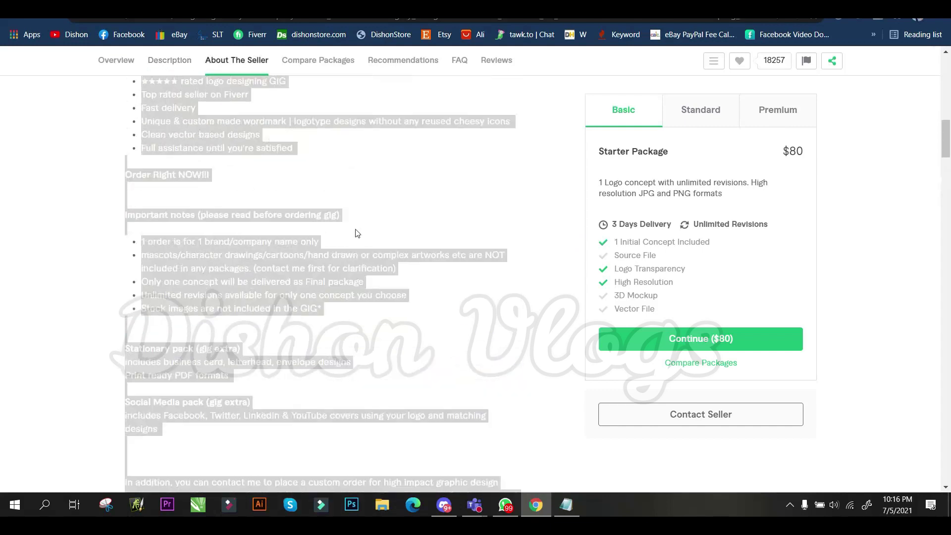
scroll(357, 231, "up", 5)
scroll(378, 165, "up", 4)
scroll(387, 216, "up", 5)
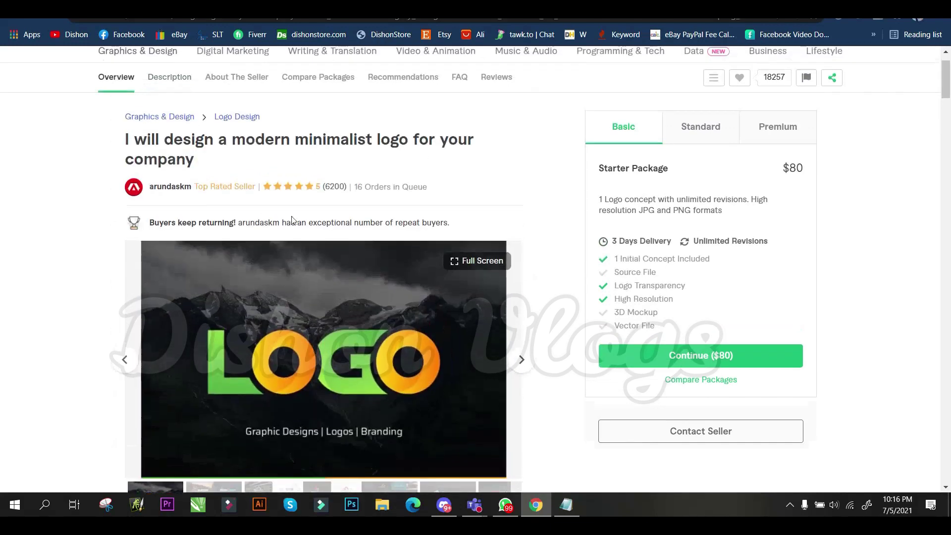
left_click_drag(463, 188, 357, 189)
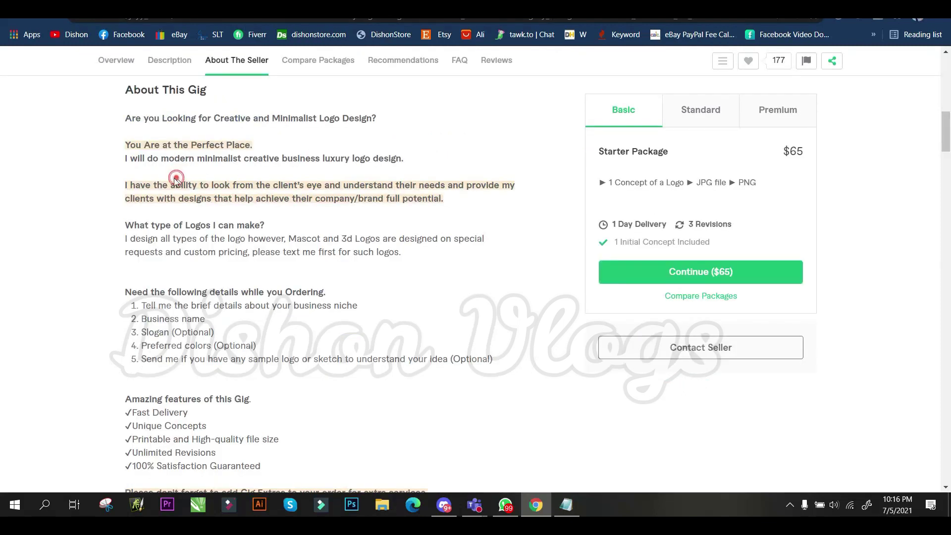
left_click_drag(122, 111, 155, 161)
left_click_drag(257, 346, 269, 372)
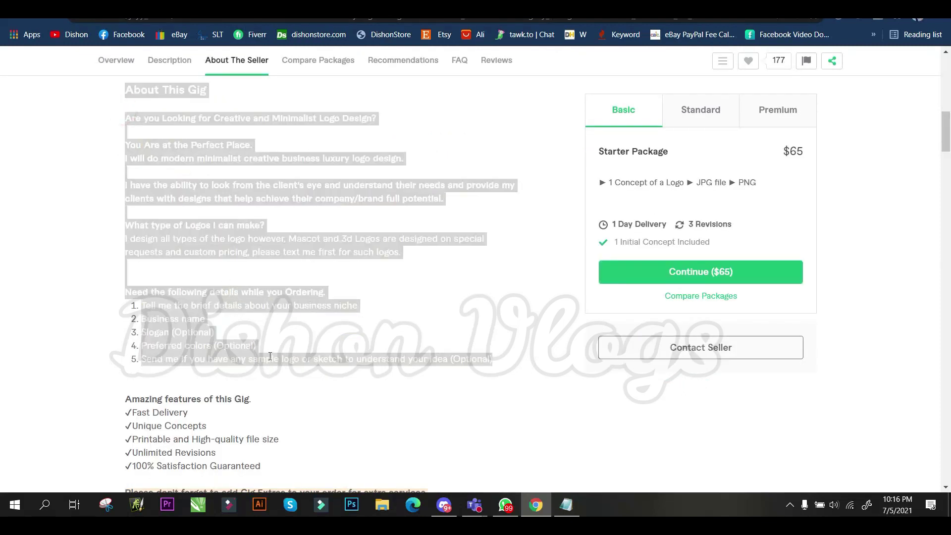
left_click(269, 366)
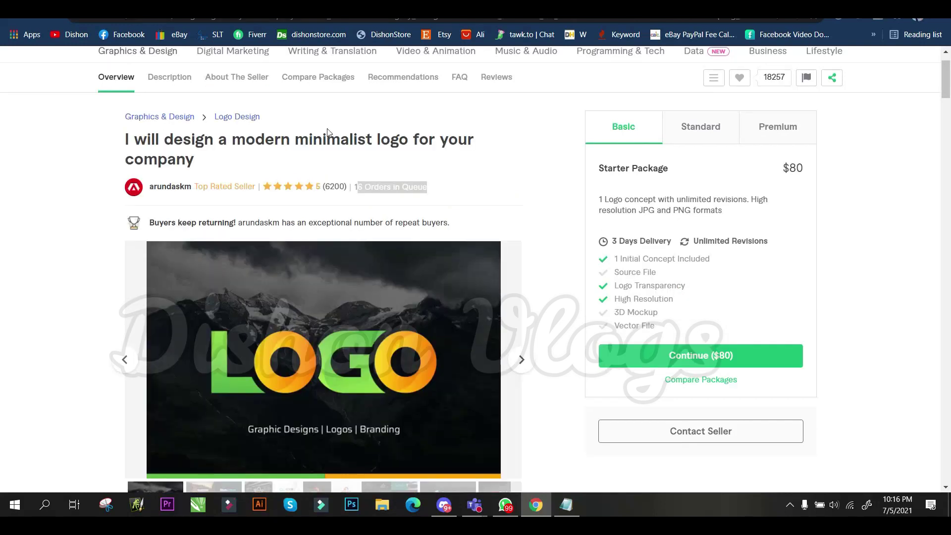
Try selecting parts of the $80 gig description: opening lines, services, logo categories.
scroll(251, 193, "down", 5)
scroll(251, 193, "down", 8)
scroll(251, 192, "up", 4)
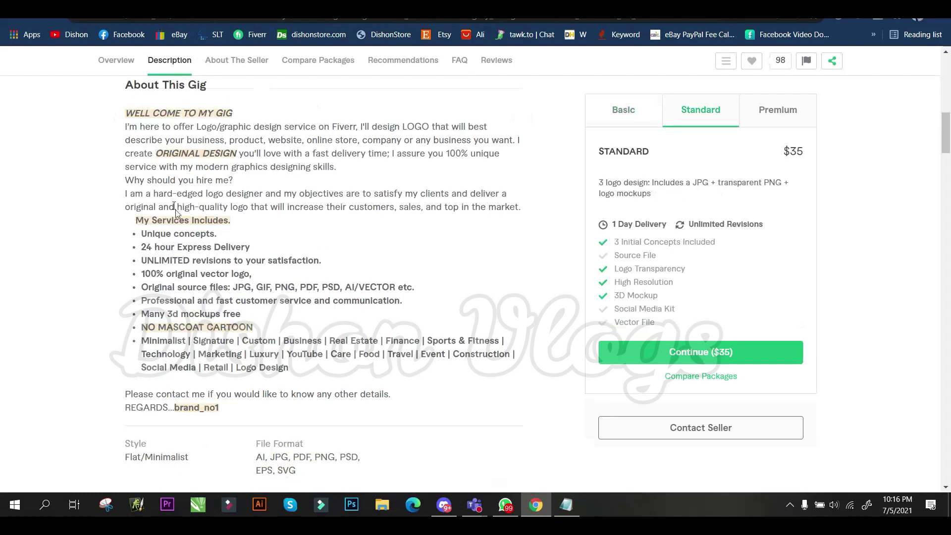
scroll(139, 229, "up", 3)
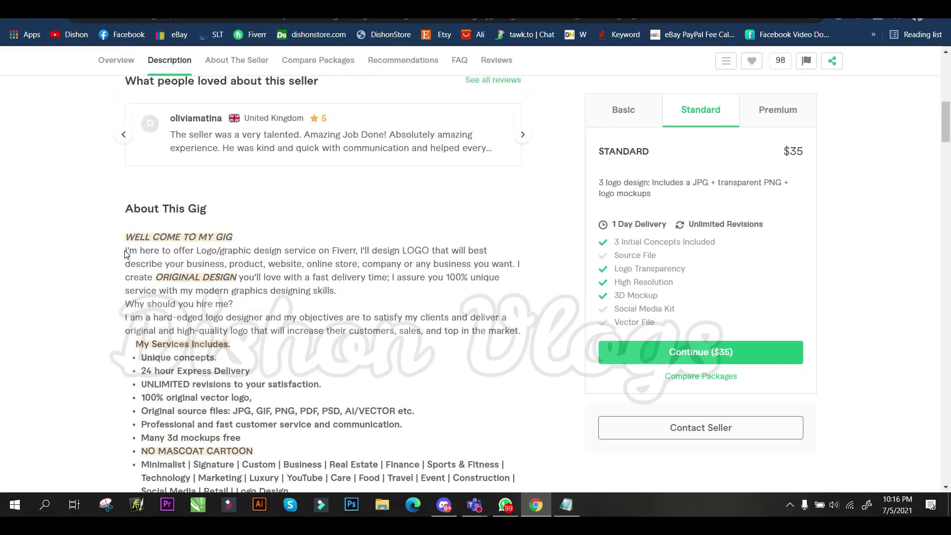
scroll(217, 242, "down", 3)
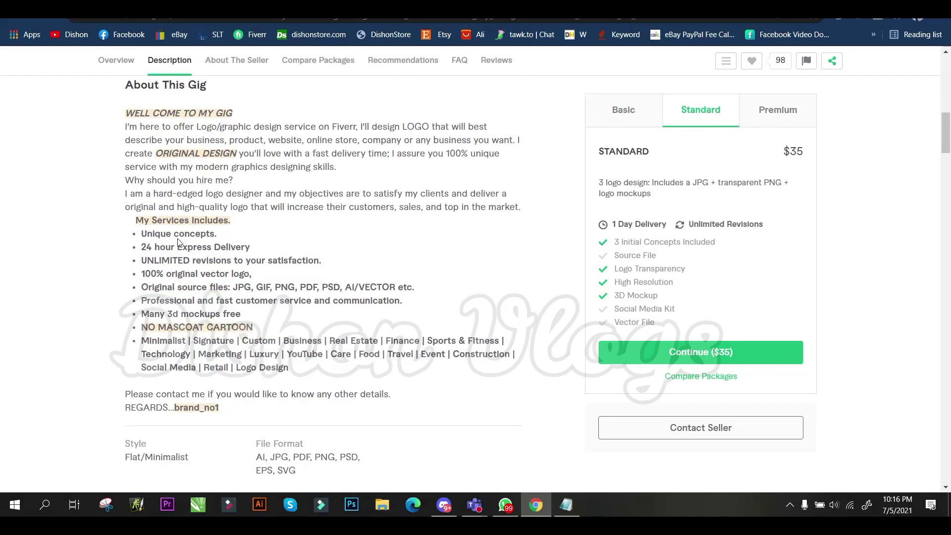
left_click_drag(125, 127, 414, 128)
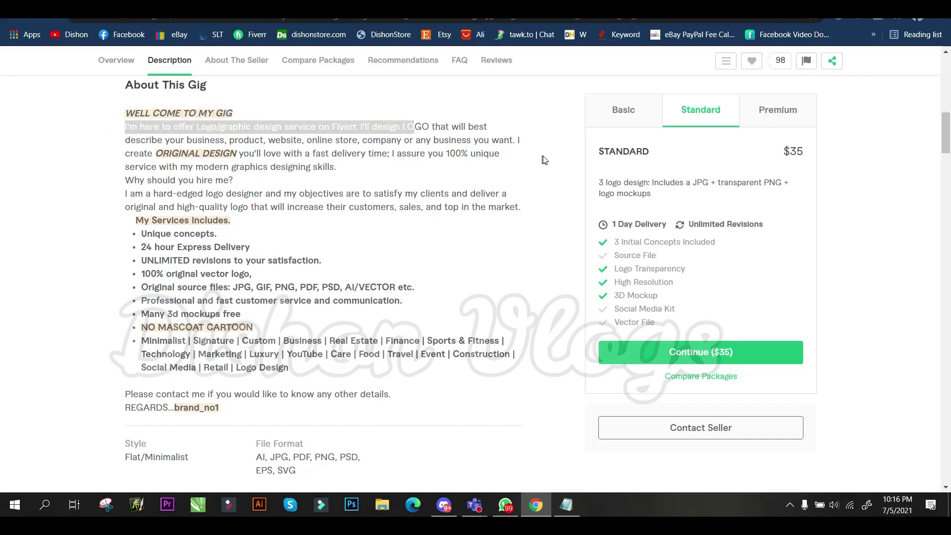
mouse_move(444, 164)
left_mouse_down()
mouse_move(194, 176)
mouse_move(278, 206)
left_mouse_up()
left_click(194, 171)
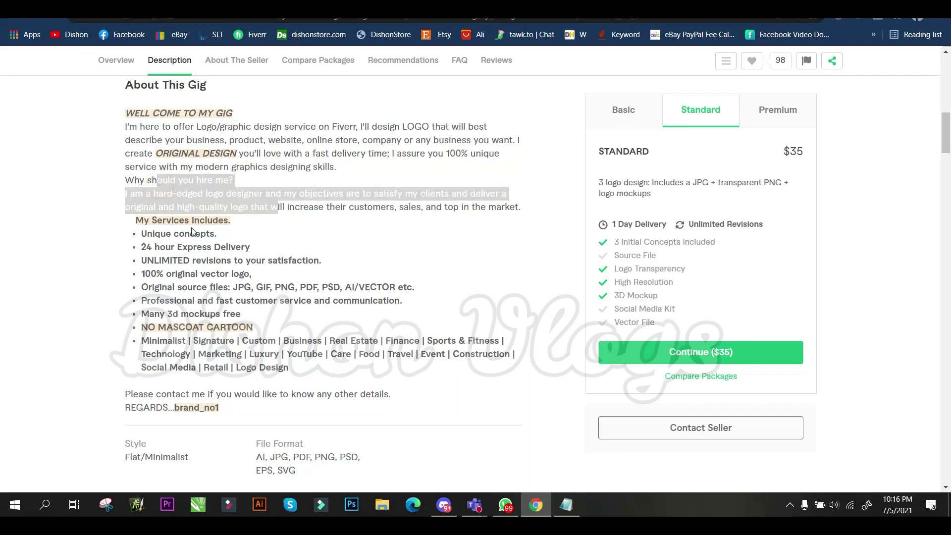
left_click_drag(152, 220, 218, 234)
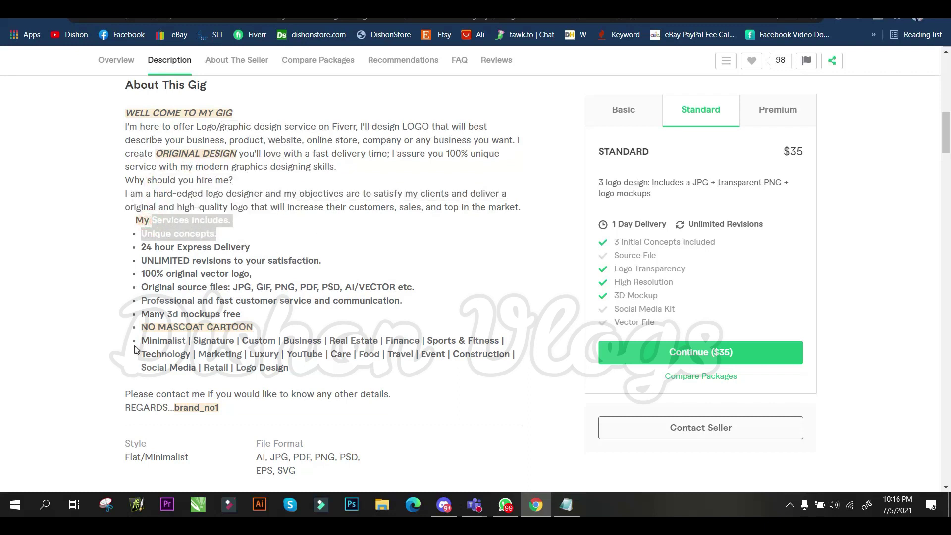
left_click_drag(140, 327, 271, 331)
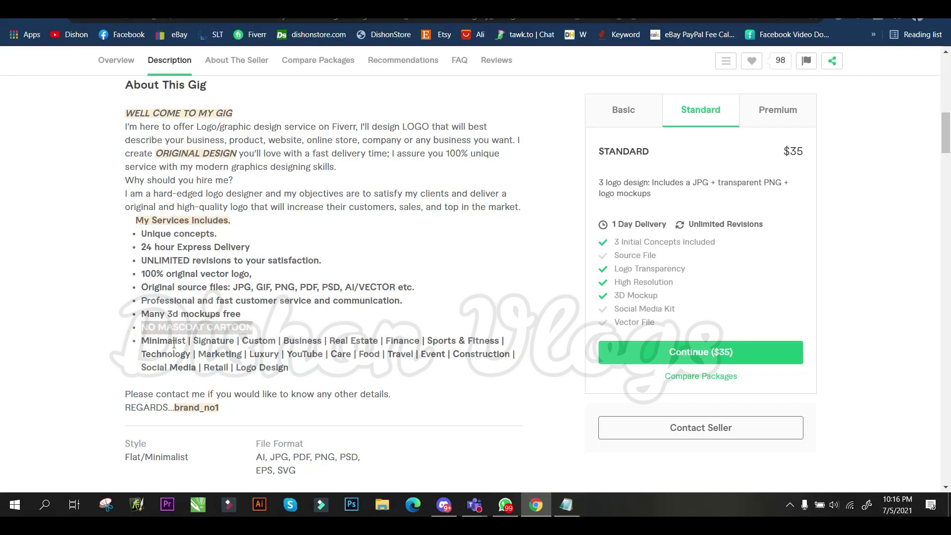
left_click_drag(152, 351, 345, 369)
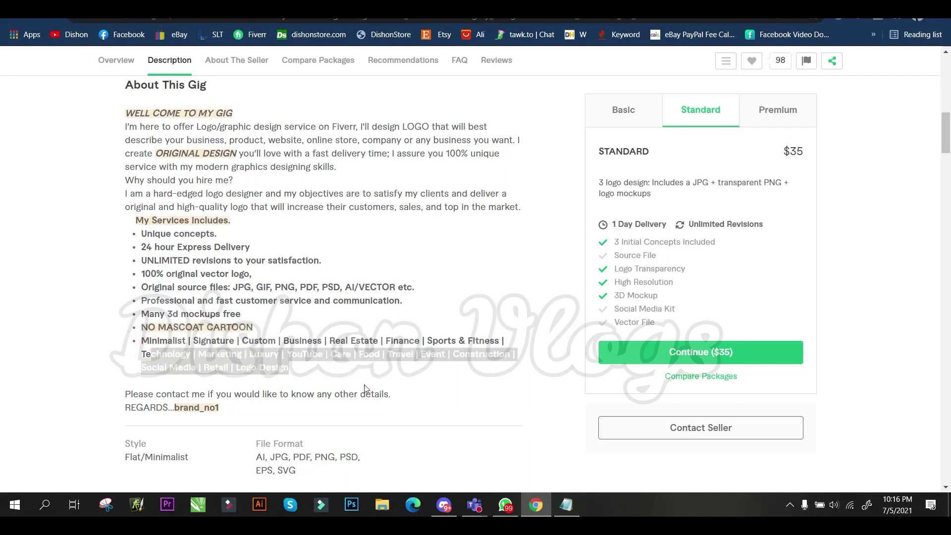
left_click(360, 384)
left_click_drag(243, 410, 126, 71)
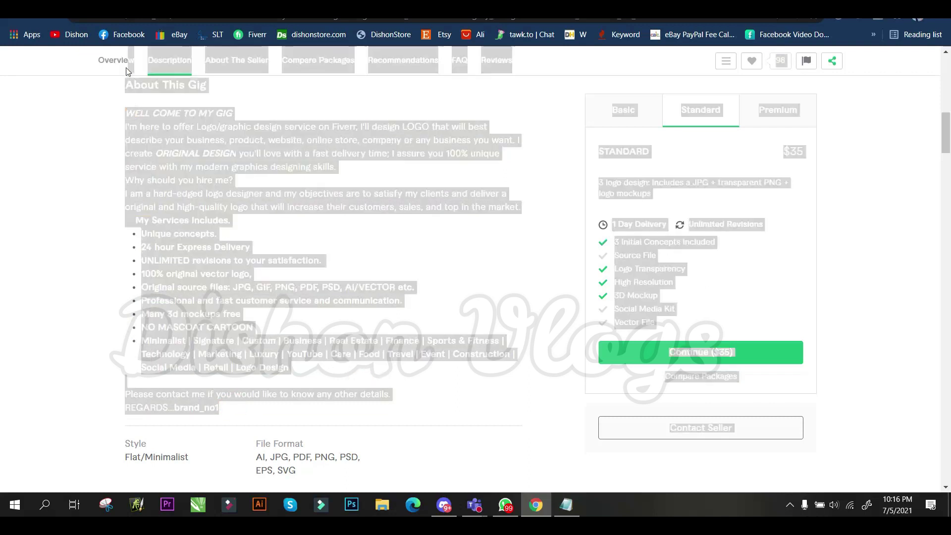
left_click(415, 434)
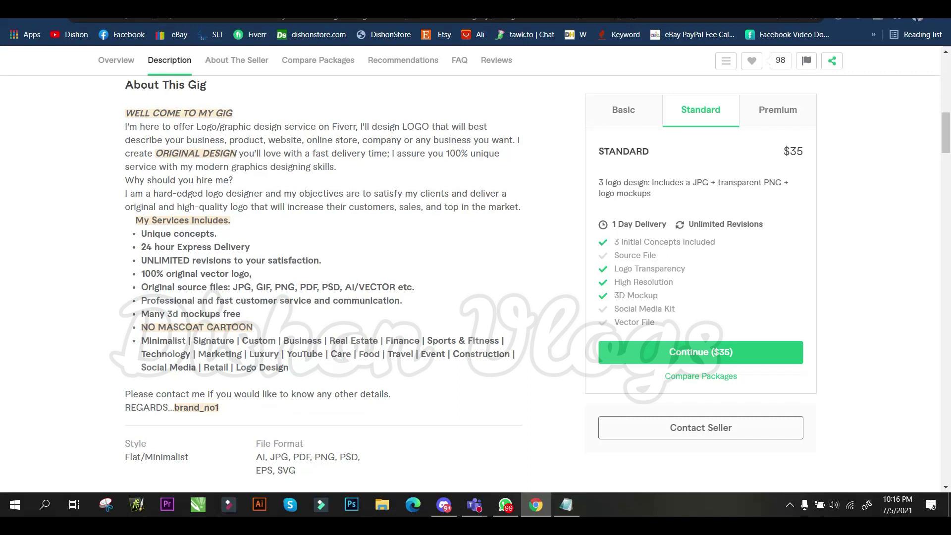
Revisit the $65 gig's closing line, then return to the top of the $80 gig.
key("ctrl+Tab")
scroll(332, 297, "down", 5)
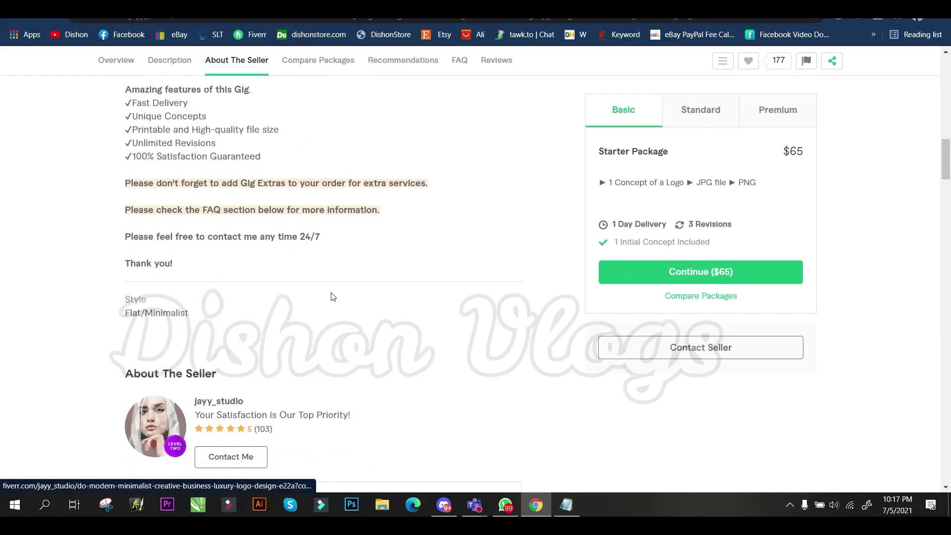
scroll(332, 297, "up", 3)
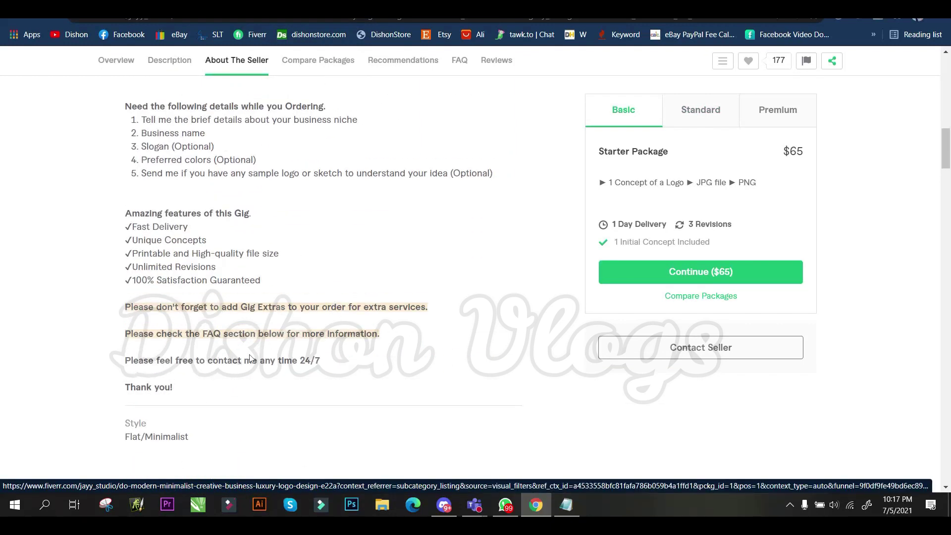
left_click_drag(160, 360, 125, 348)
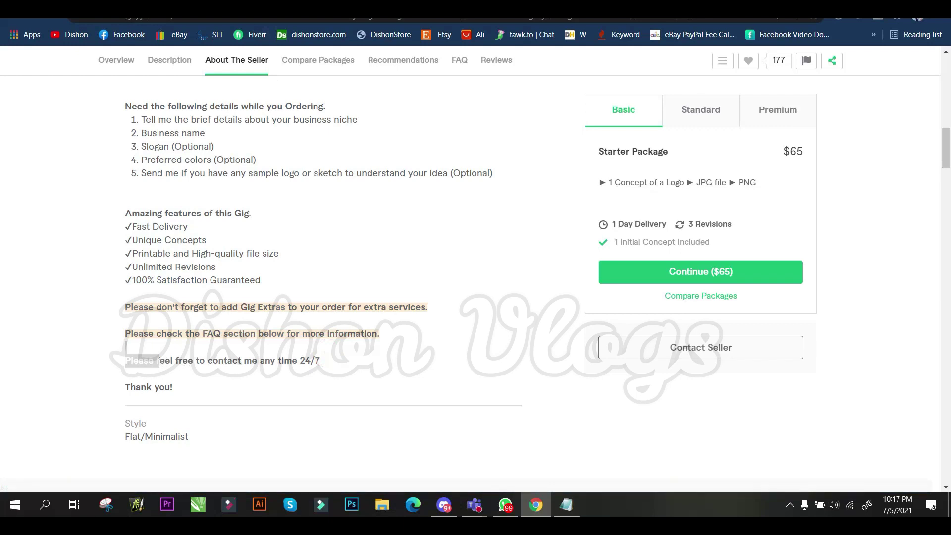
key("ctrl+Tab")
scroll(302, 196, "down", 4)
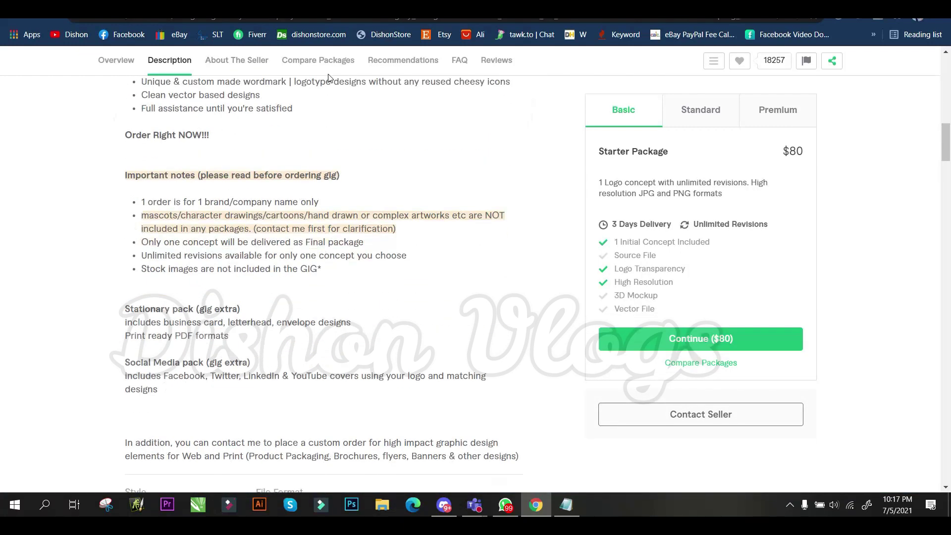
scroll(325, 180, "down", 5)
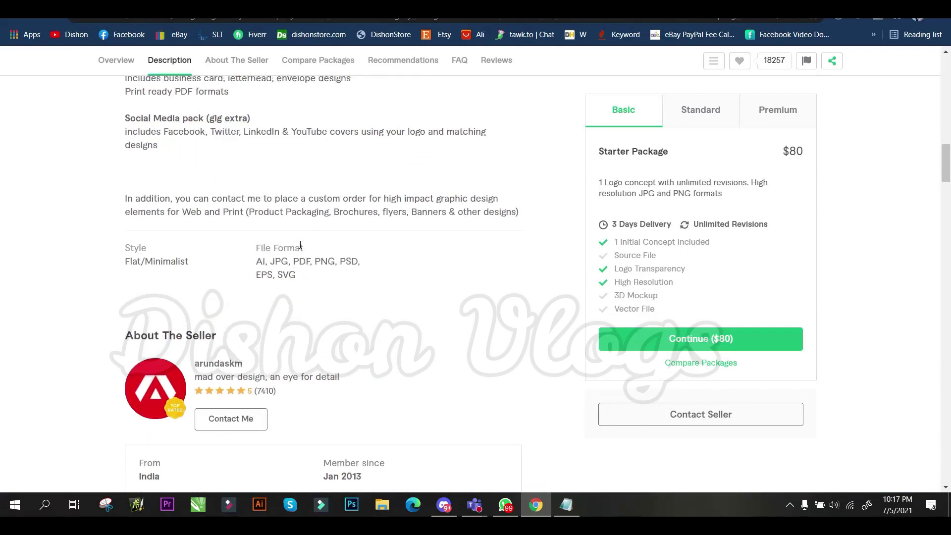
scroll(304, 248, "up", 1)
scroll(302, 250, "up", 4)
scroll(352, 213, "up", 2)
scroll(360, 203, "up", 4)
scroll(360, 200, "up", 1)
scroll(360, 199, "up", 1)
scroll(360, 200, "up", 1)
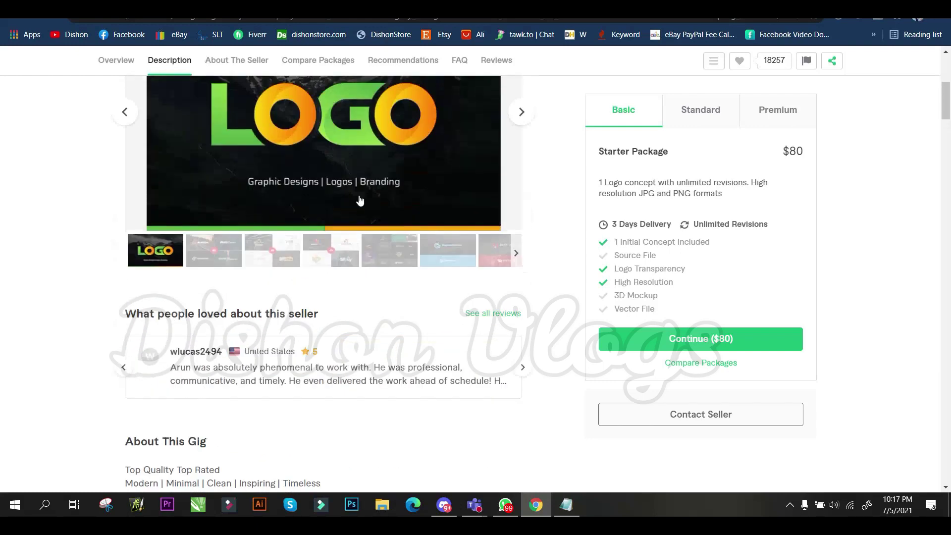
scroll(360, 199, "up", 5)
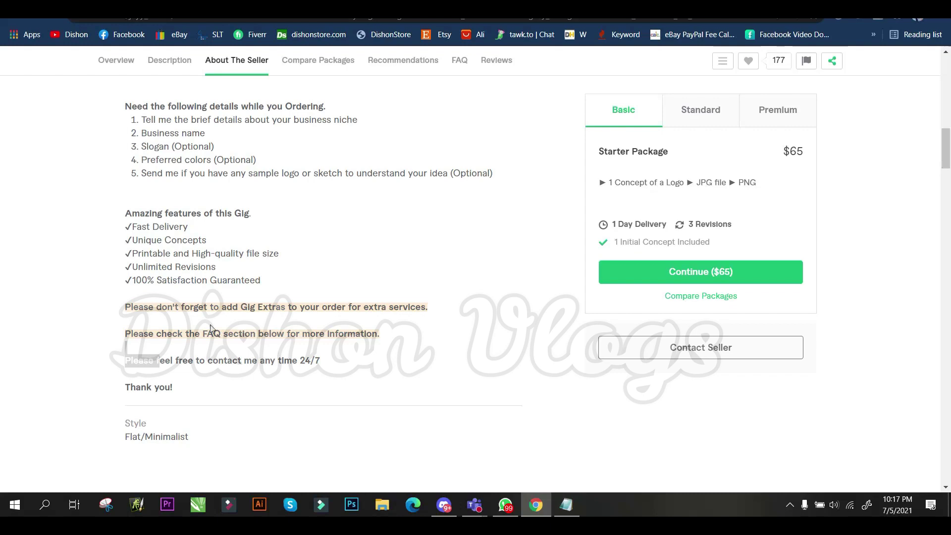
Copy the $80 gig description from 'WELL COME TO MY GIG' through 'Logo Design'.
left_click(110, 327)
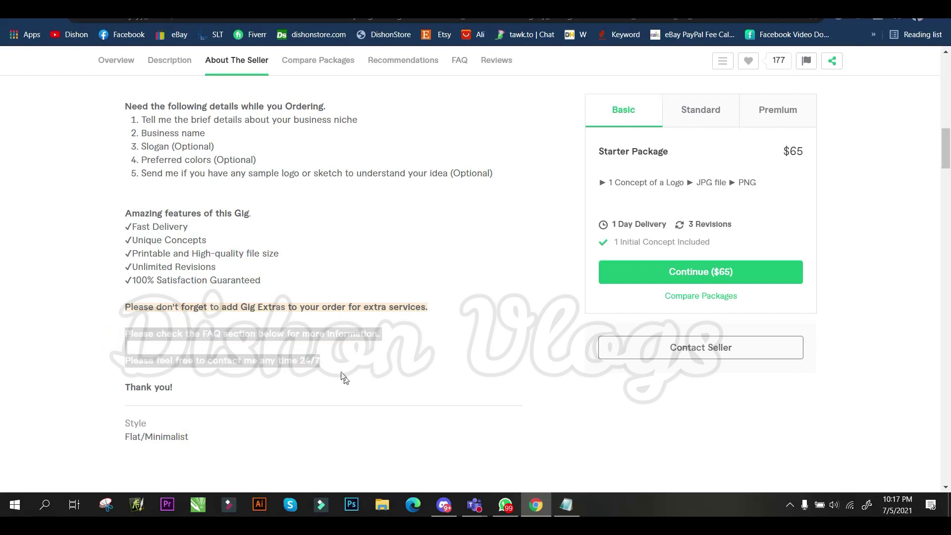
left_click_drag(325, 365, 125, 364)
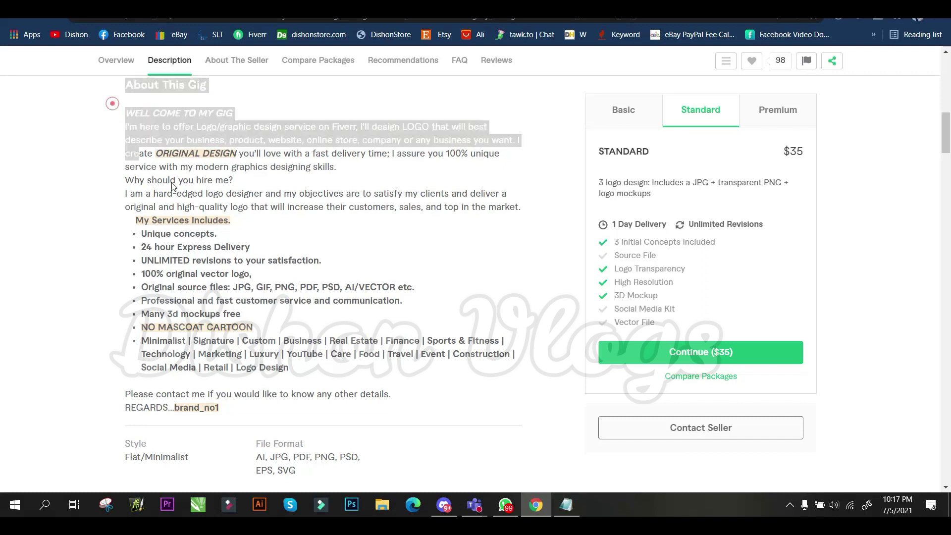
left_click_drag(106, 100, 232, 222)
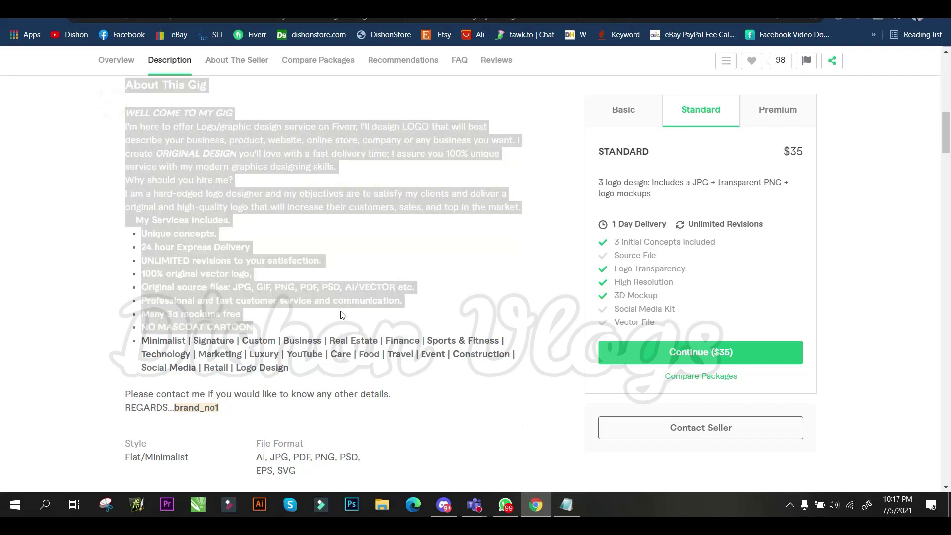
mouse_move(122, 110)
left_mouse_down()
mouse_move(471, 383)
mouse_move(490, 411)
left_mouse_up()
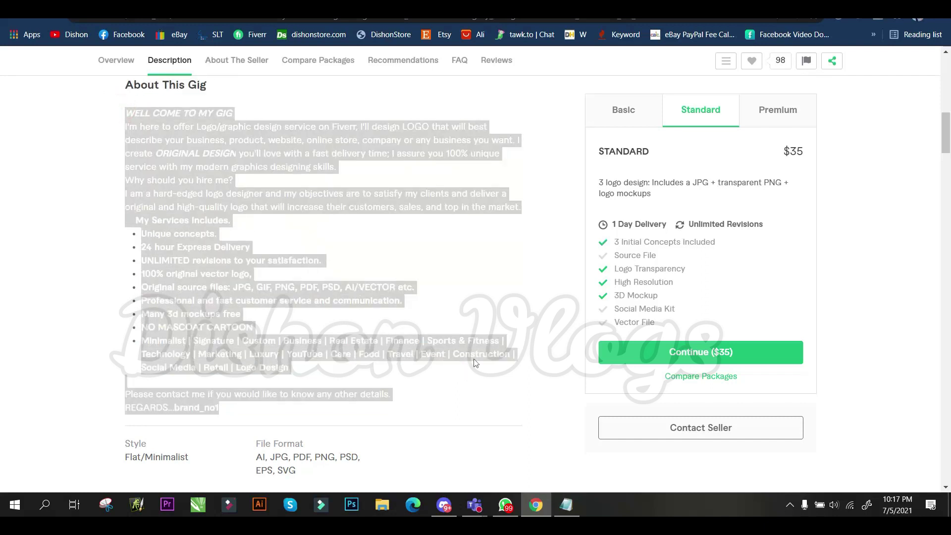
key("ctrl+c")
key("ctrl+Tab")
Paste the copied description and replace the name after REGARDS with your own name.
left_click(276, 366)
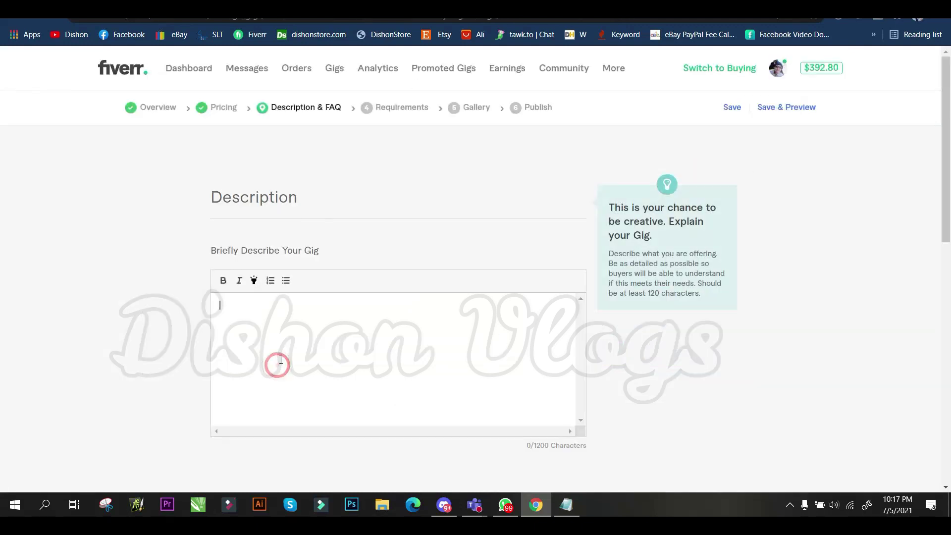
key("ctrl+v")
scroll(322, 317, "down", 2)
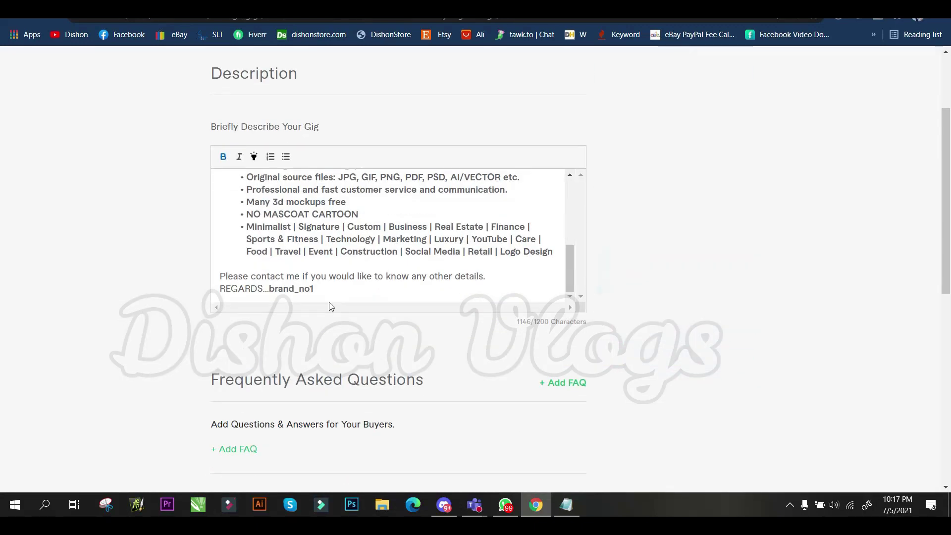
left_click_drag(322, 289, 271, 294)
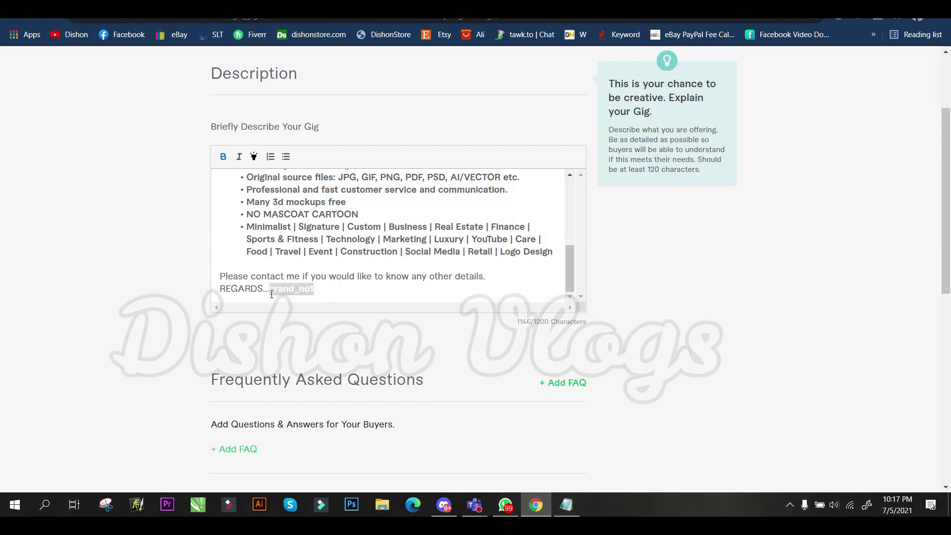
key("BackSpace")
type("dishon")
Review the pasted description and check the gig title notes in Notepad.
scroll(357, 276, "up", 2)
scroll(342, 262, "up", 3)
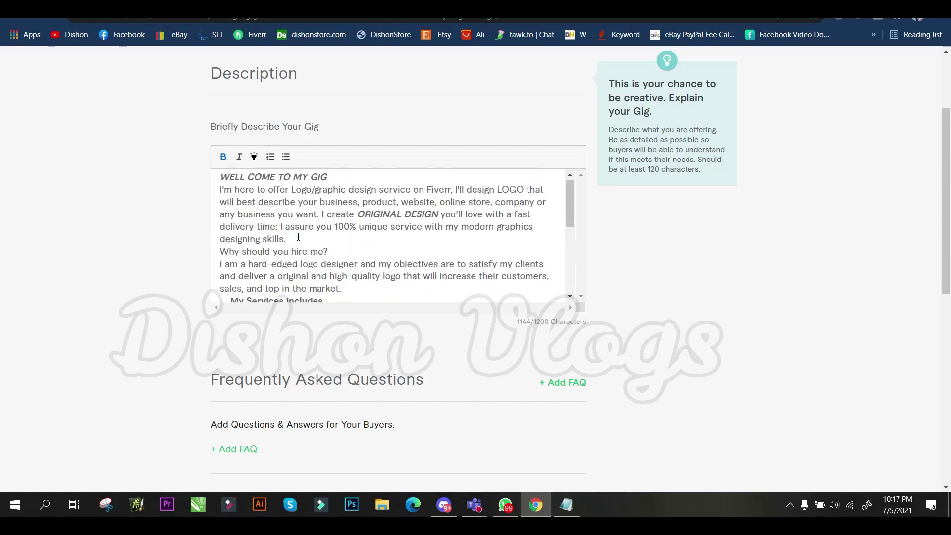
scroll(368, 347, "down", 3)
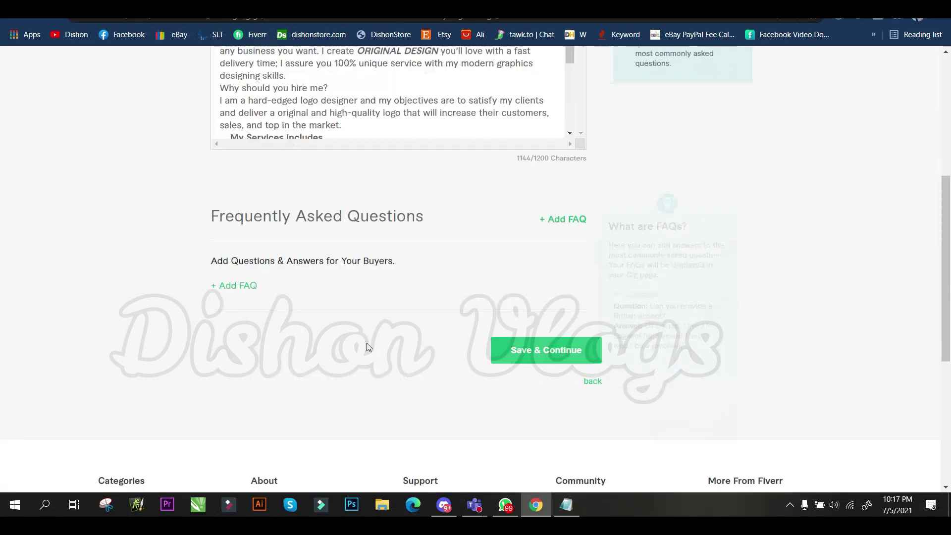
scroll(361, 213, "up", 3)
scroll(381, 373, "down", 3)
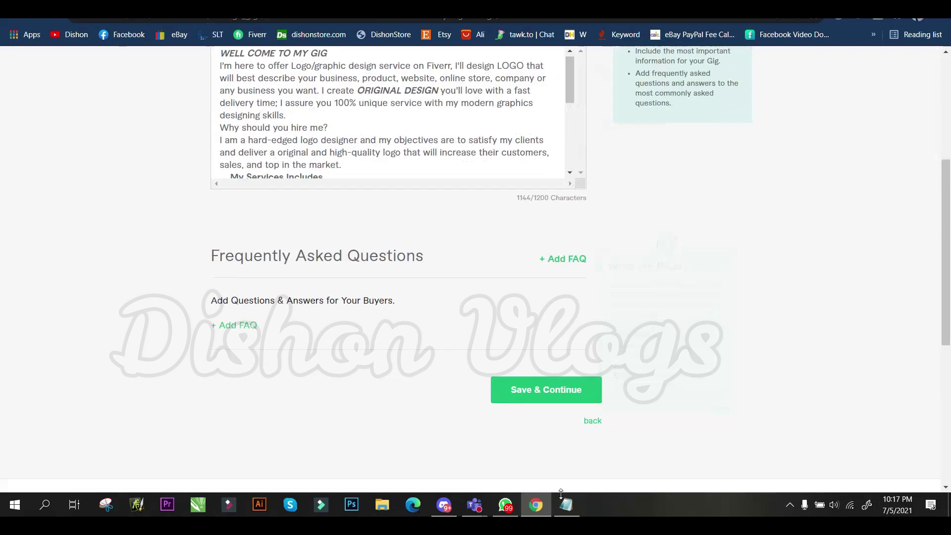
left_click(566, 505)
left_click(200, 164)
left_click(483, 92)
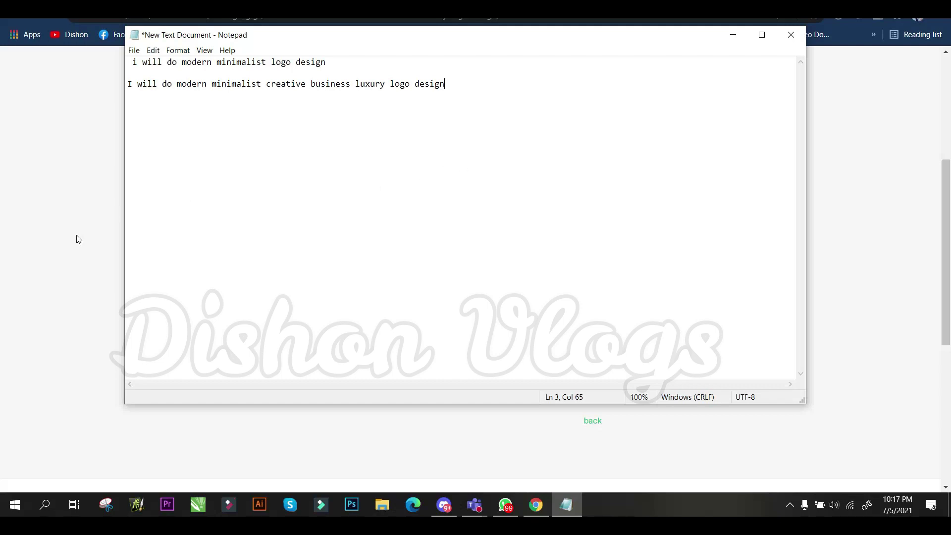
left_click(22, 198)
scroll(377, 247, "up", 3)
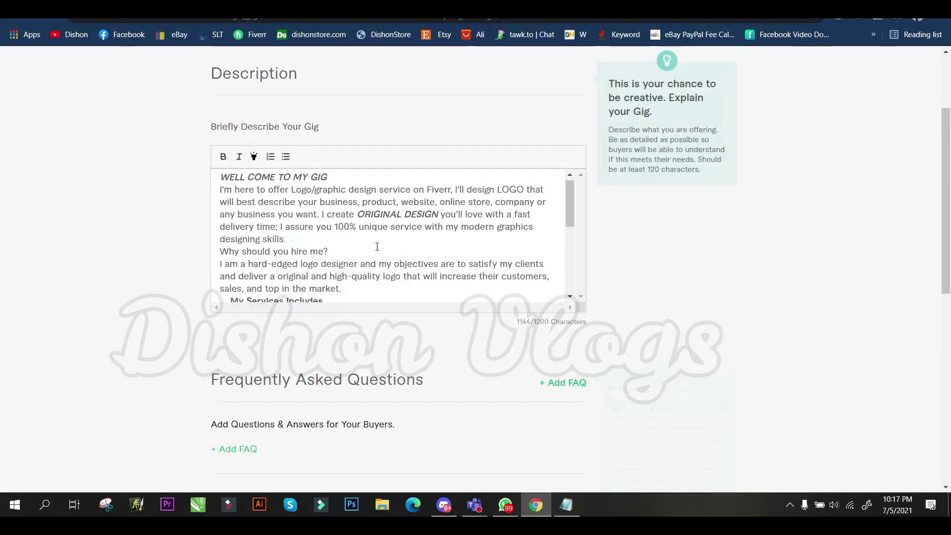
scroll(377, 247, "up", 1)
scroll(381, 253, "down", 3)
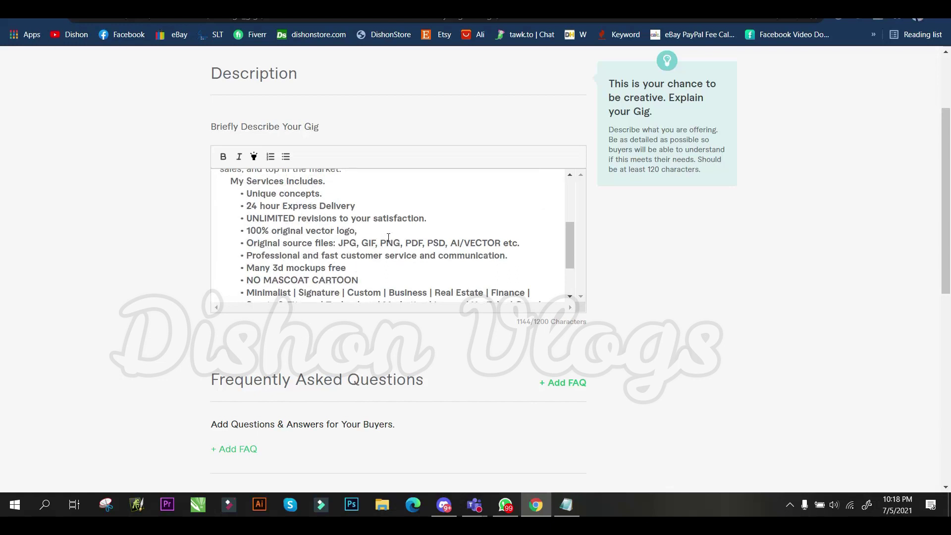
scroll(399, 246, "down", 2)
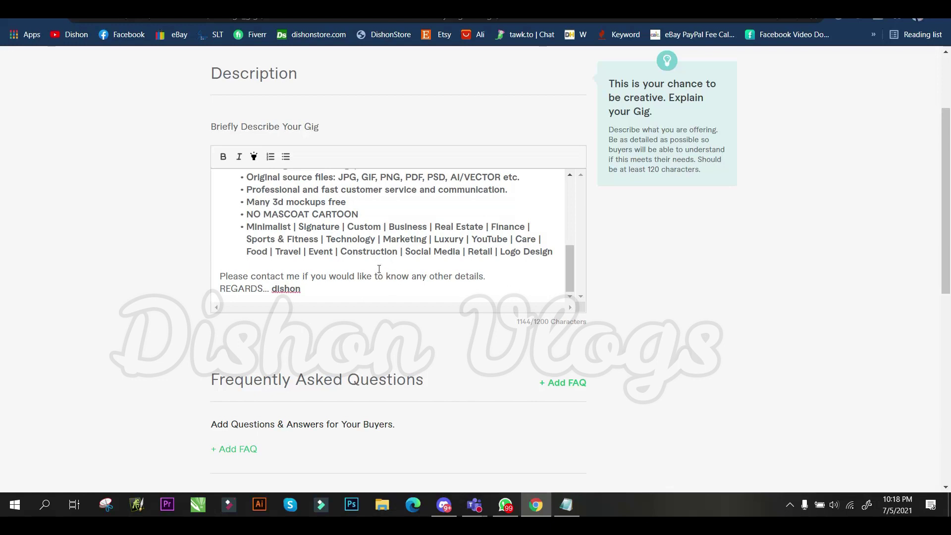
scroll(379, 269, "up", 1)
scroll(376, 258, "up", 2)
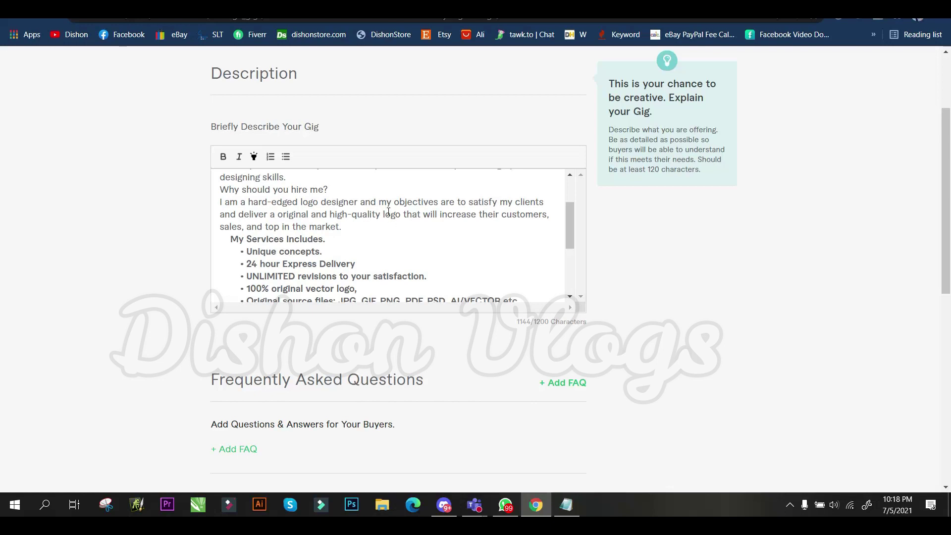
scroll(389, 213, "up", 2)
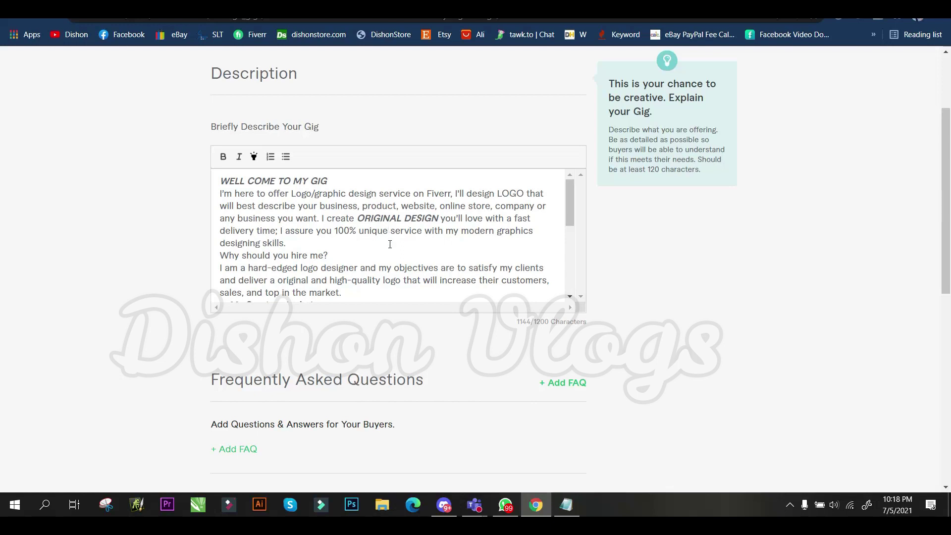
scroll(390, 244, "down", 2)
scroll(371, 239, "down", 3)
left_click_drag(307, 285, 251, 167)
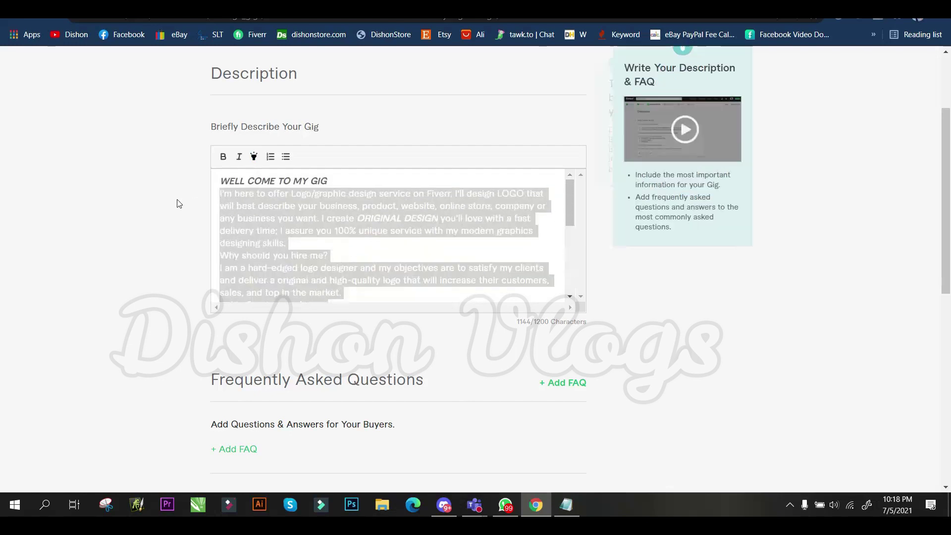
mouse_move(252, 168)
left_mouse_down()
mouse_move(402, 331)
mouse_move(307, 312)
left_mouse_up()
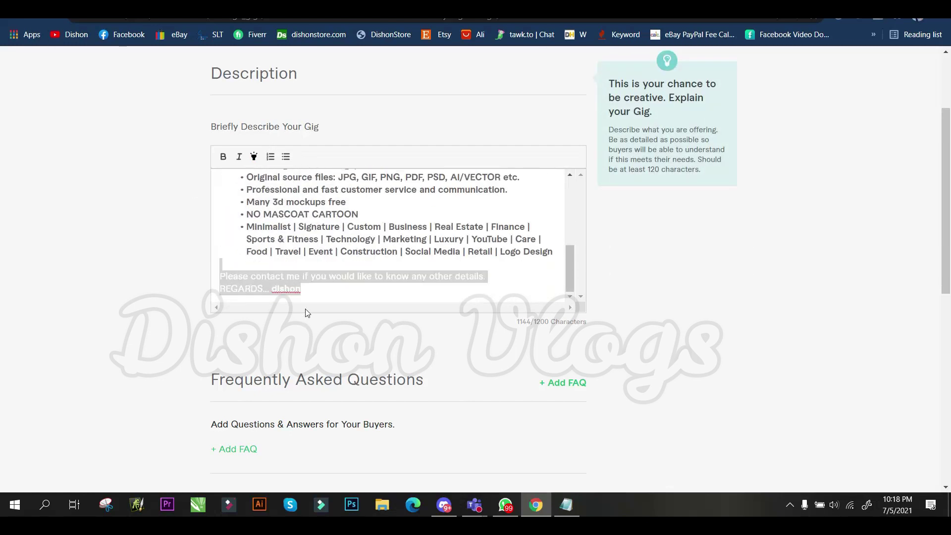
left_click(304, 247)
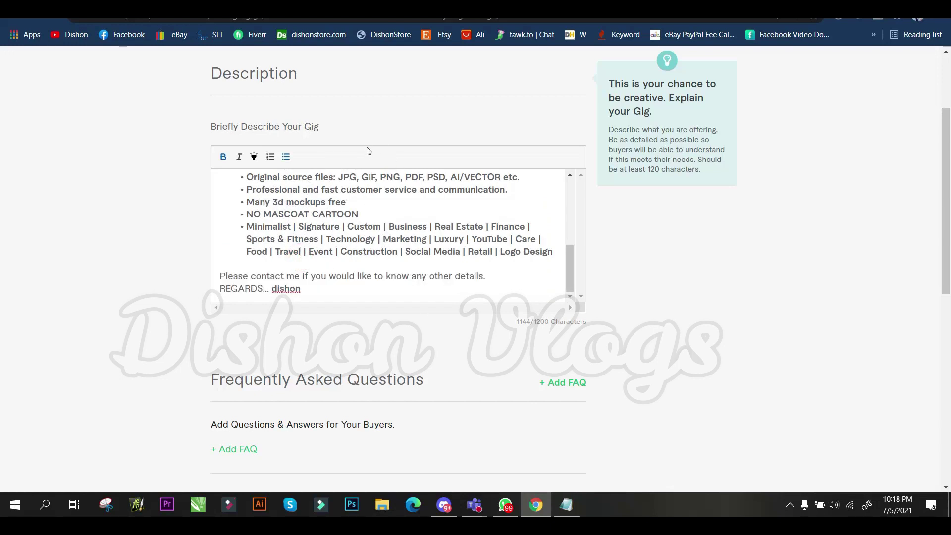
scroll(484, 247, "down", 4)
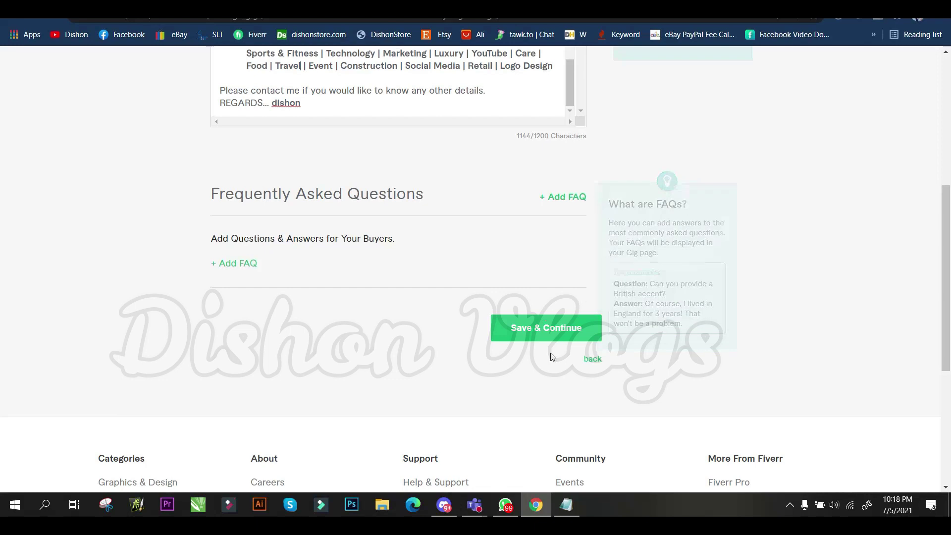
Save the Description & FAQ step and continue to Requirements.
left_click(528, 346)
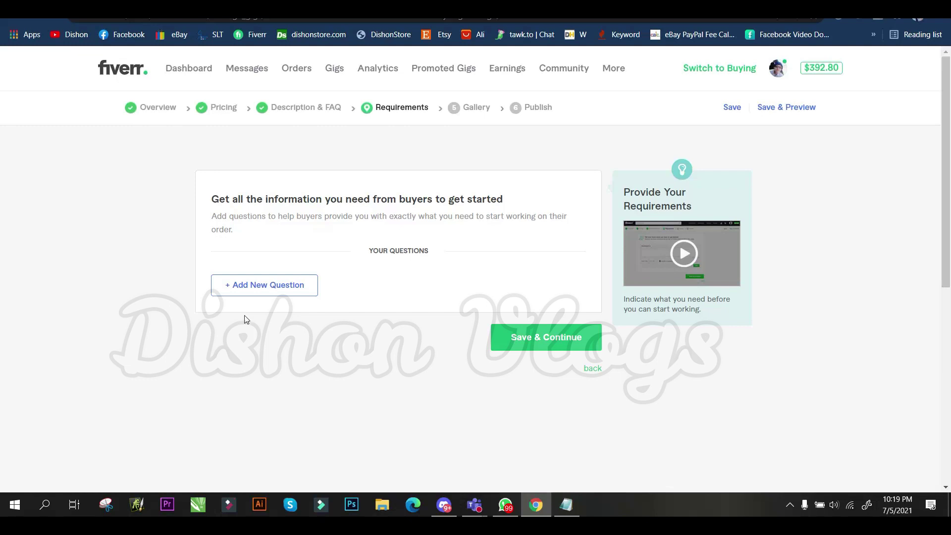
Add a free-text buyer question 'please send me if have any info thanks', correcting its spelling.
left_click(288, 291)
left_click(308, 329)
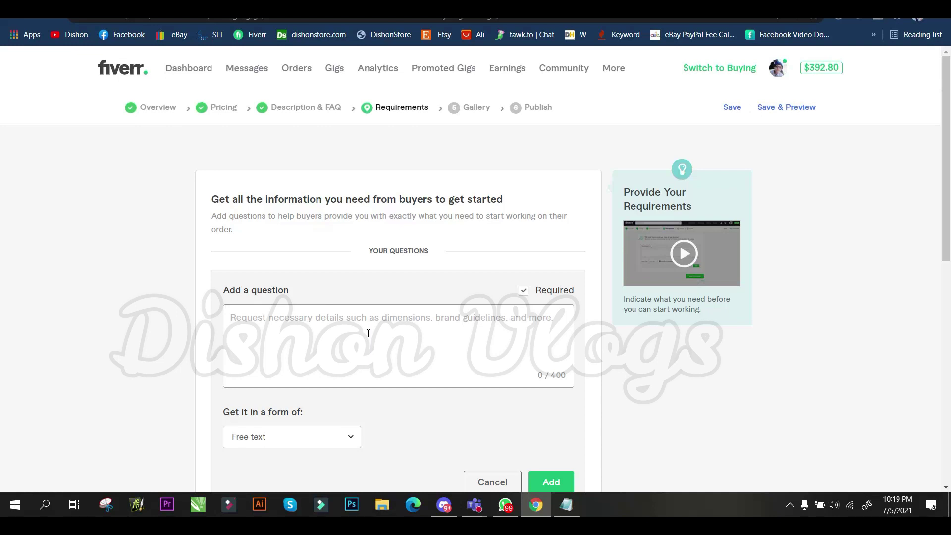
type("pelase send me")
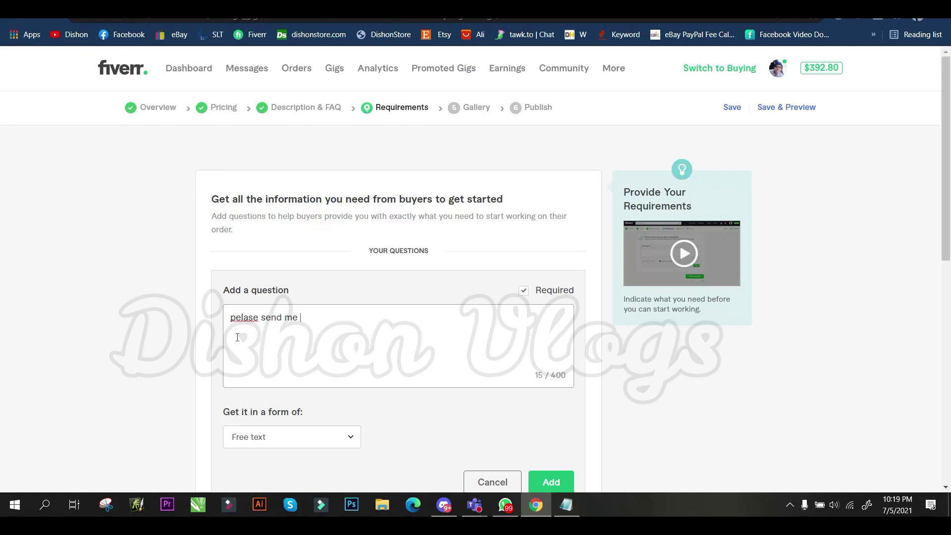
right_click(246, 320)
left_click(290, 153)
left_click(332, 329)
type("ave any ofmo")
key("BackSpace")
key("BackSpace")
key("BackSpace")
key("BackSpace")
type("nfo ")
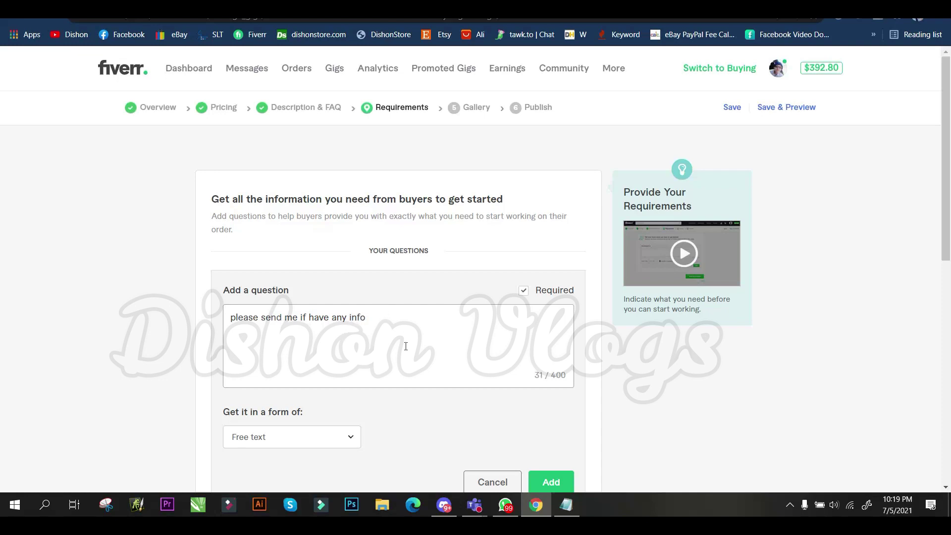
type("thanks")
scroll(396, 337, "down", 2)
scroll(436, 346, "down", 2)
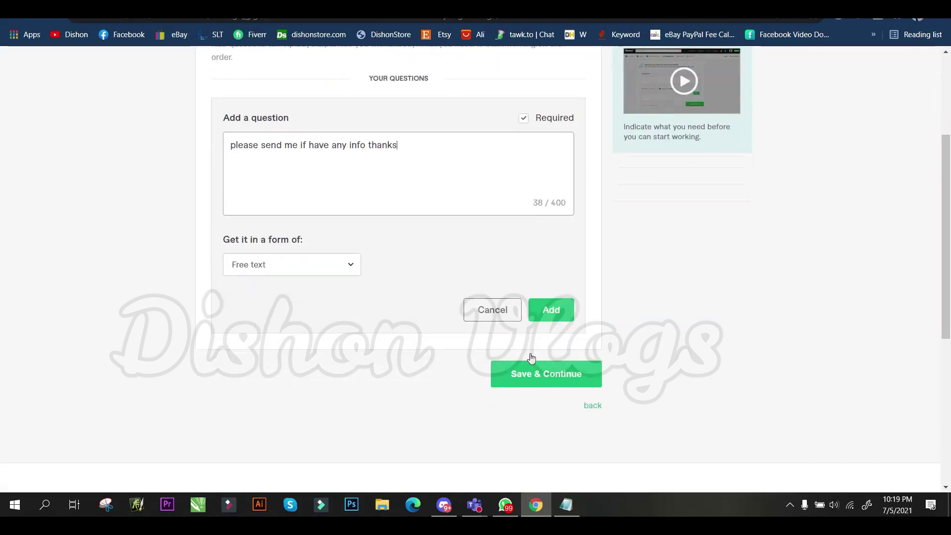
left_click(551, 299)
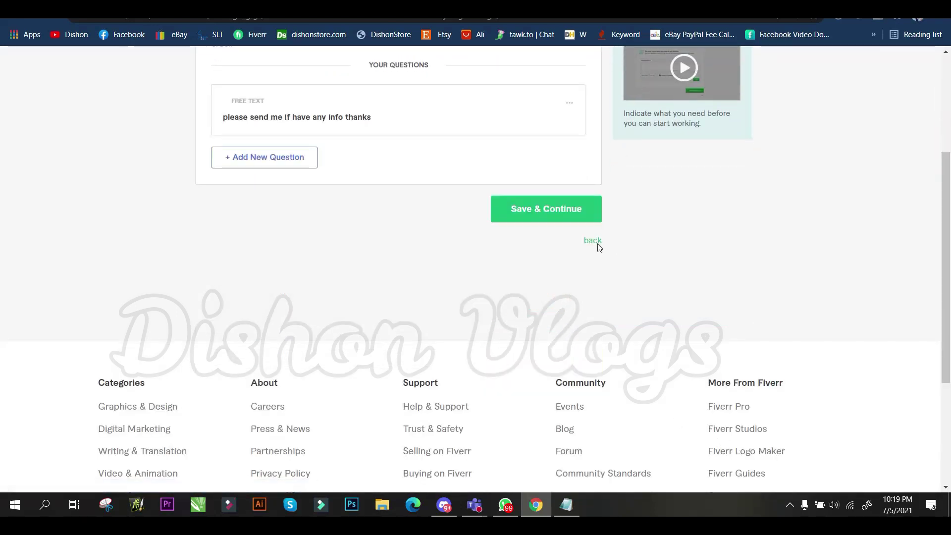
Check the buyer question's text and save the Requirements step.
scroll(305, 239, "up", 3)
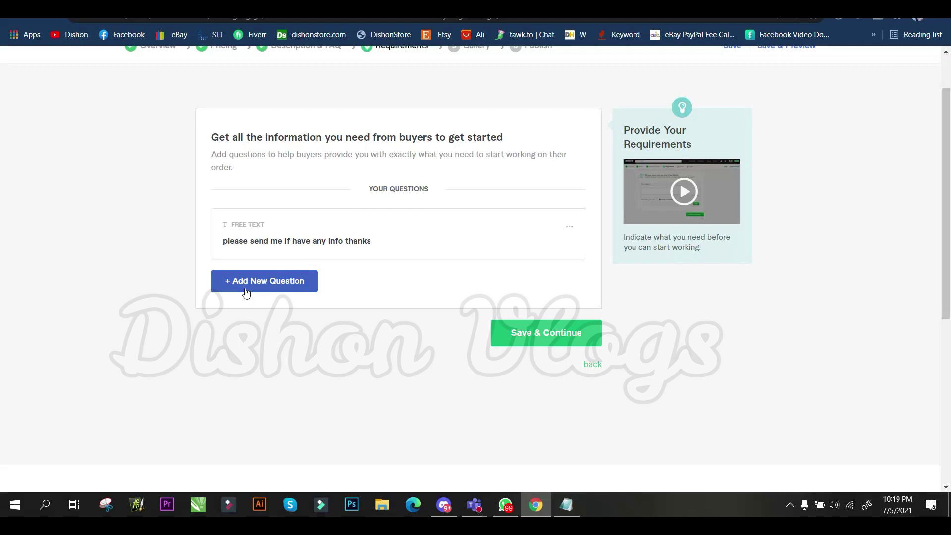
left_click_drag(415, 247, 212, 252)
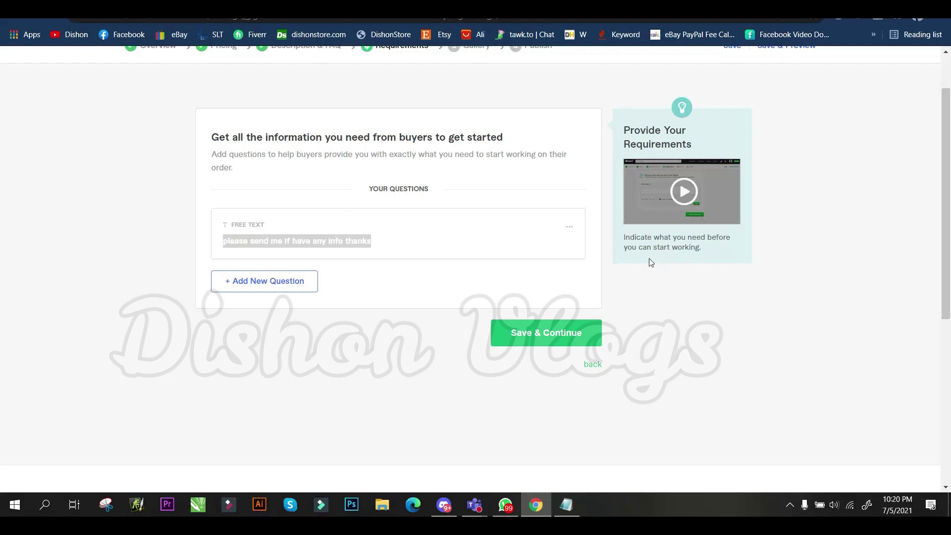
left_click_drag(342, 240, 149, 240)
left_click(374, 242)
left_click_drag(394, 247, 208, 243)
left_click(523, 338)
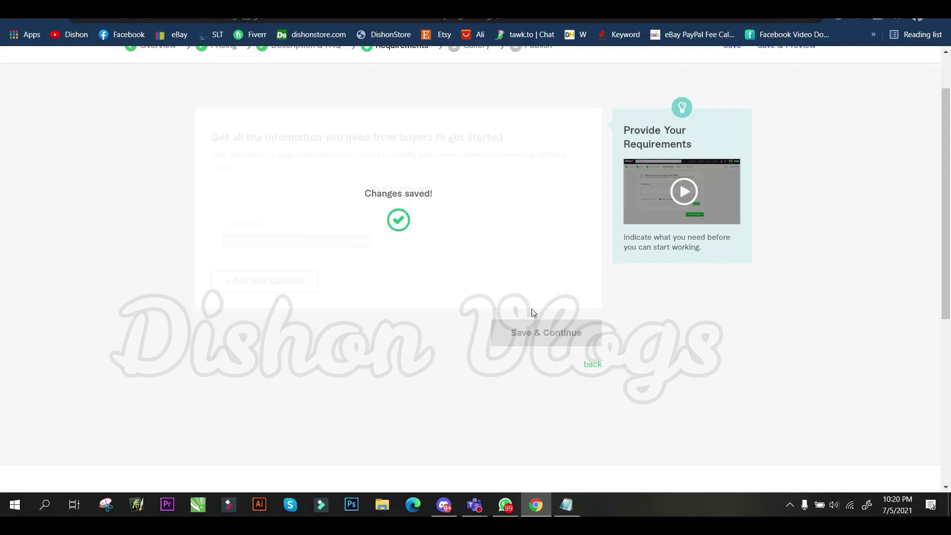
Look over the Gallery step's Images, Video and Documents sections.
scroll(373, 203, "down", 3)
scroll(374, 208, "down", 1)
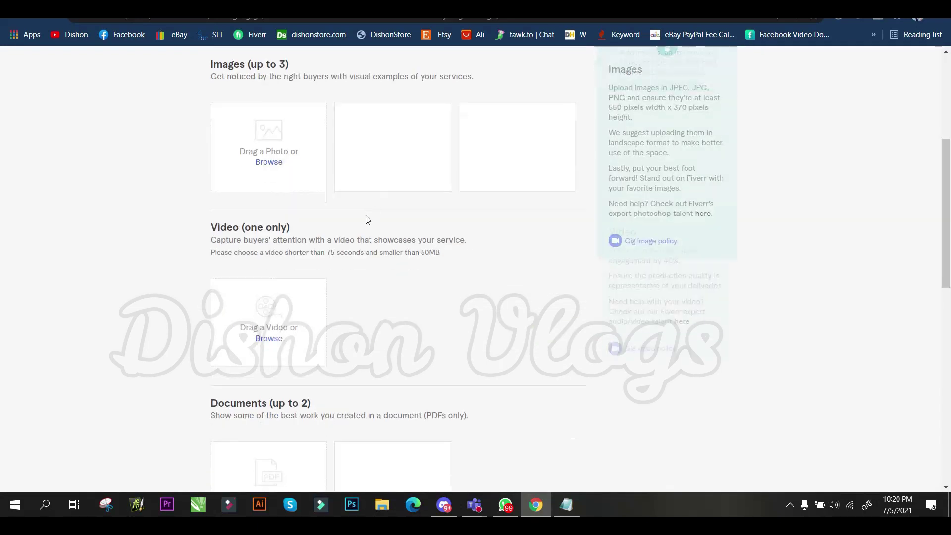
scroll(366, 219, "up", 3)
scroll(337, 237, "down", 5)
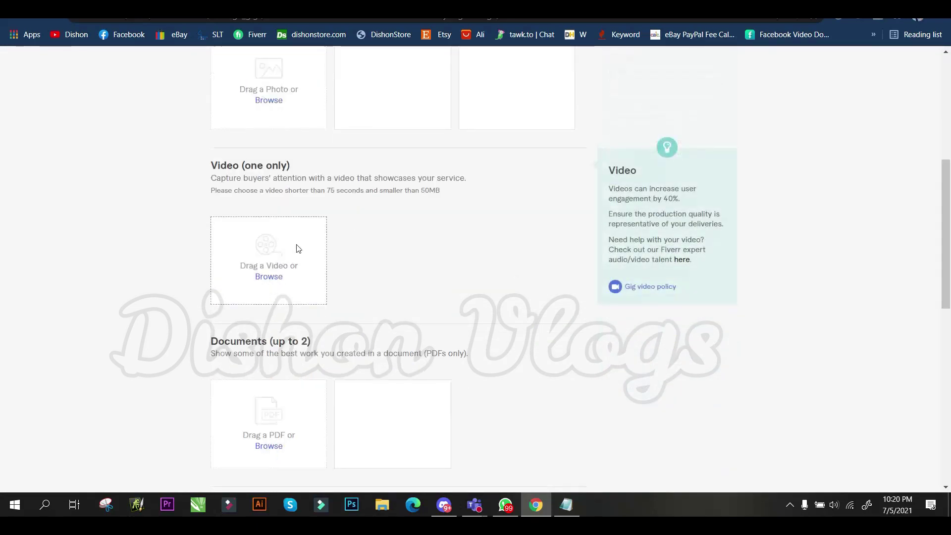
scroll(254, 217, "up", 4)
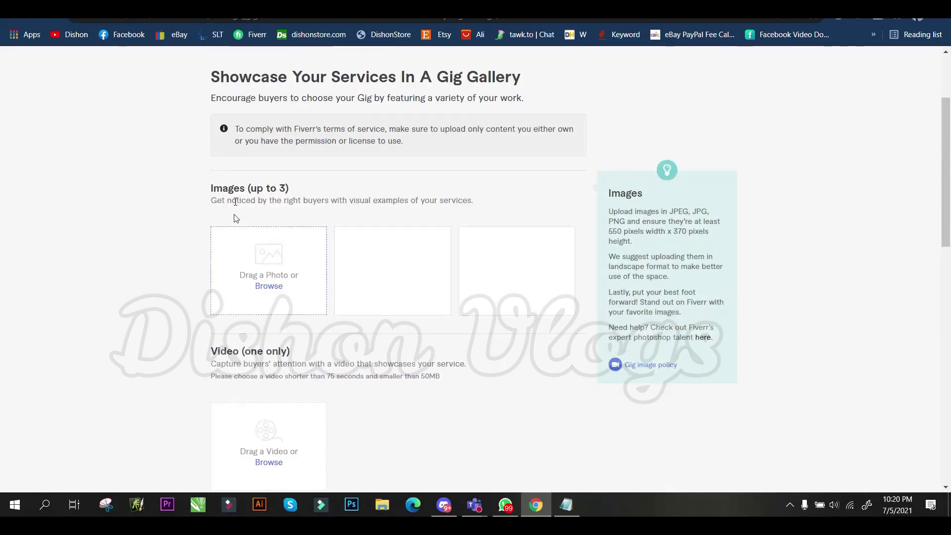
left_click(202, 192)
scroll(358, 300, "down", 5)
triple_click(130, 206)
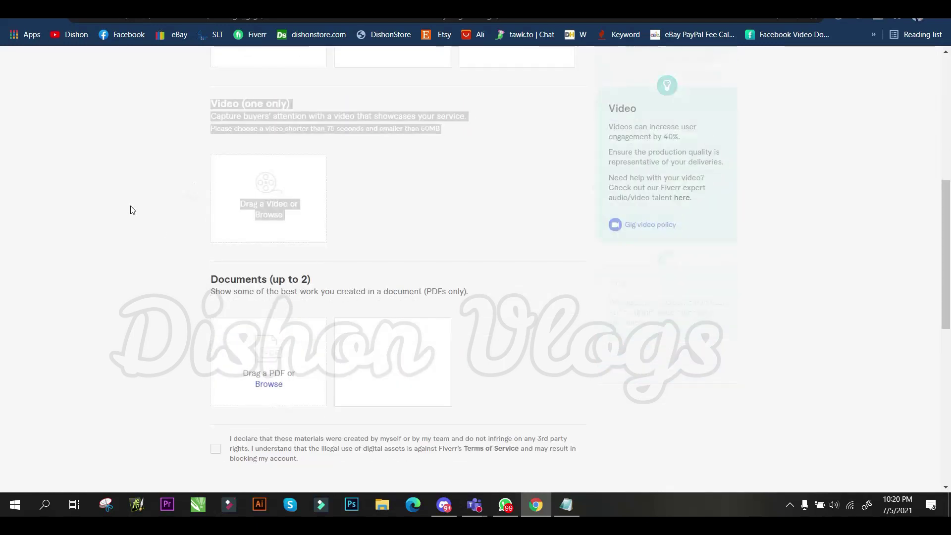
left_click(96, 173)
scroll(375, 281, "up", 3)
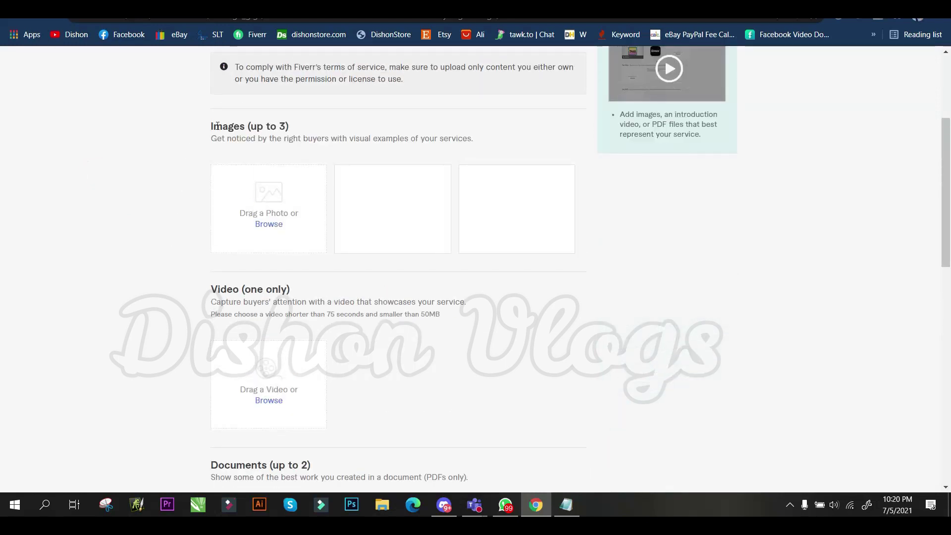
scroll(166, 114, "down", 5)
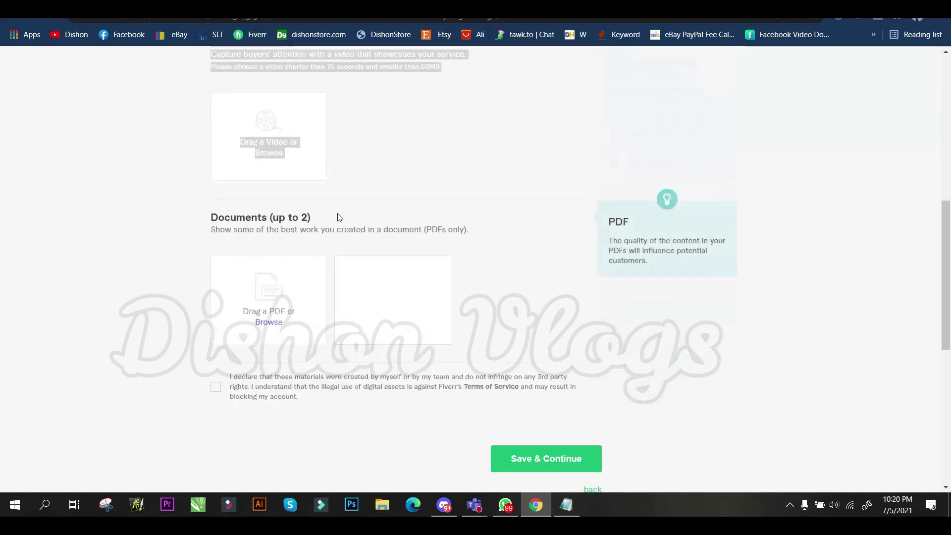
left_click_drag(331, 213, 195, 218)
scroll(363, 234, "up", 3)
scroll(362, 233, "up", 6)
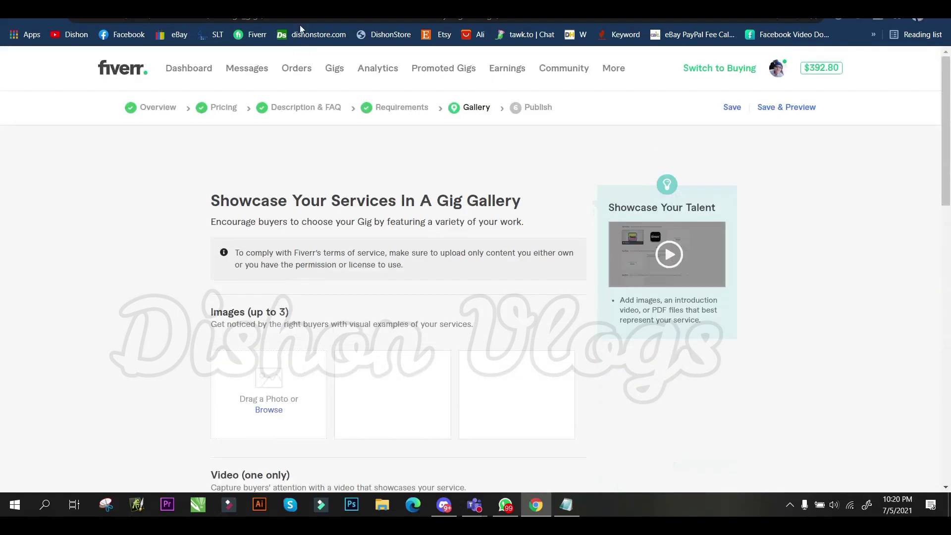
scroll(317, 136, "up", 8)
Browse this gig's gallery: second image, WEEDNOUT image, then back to the first LOGO image.
scroll(437, 219, "up", 2)
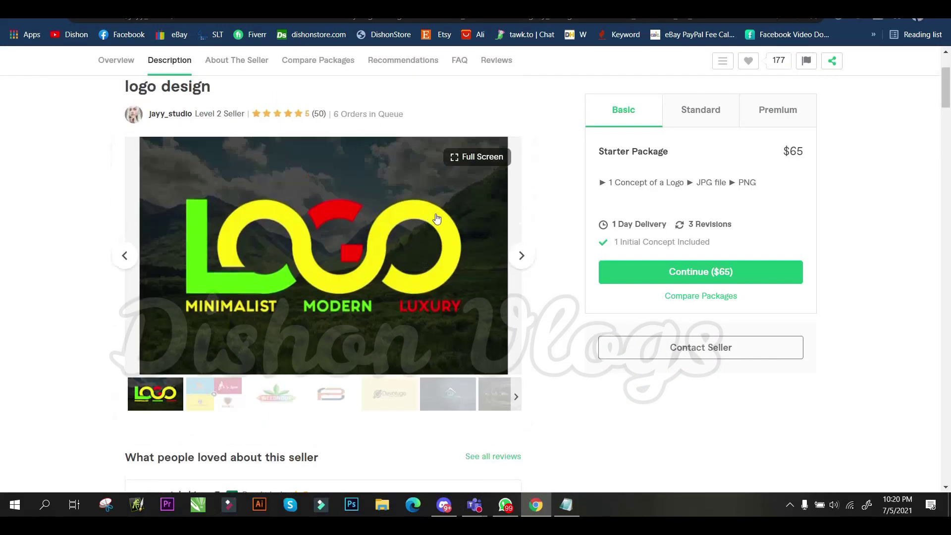
left_click(212, 398)
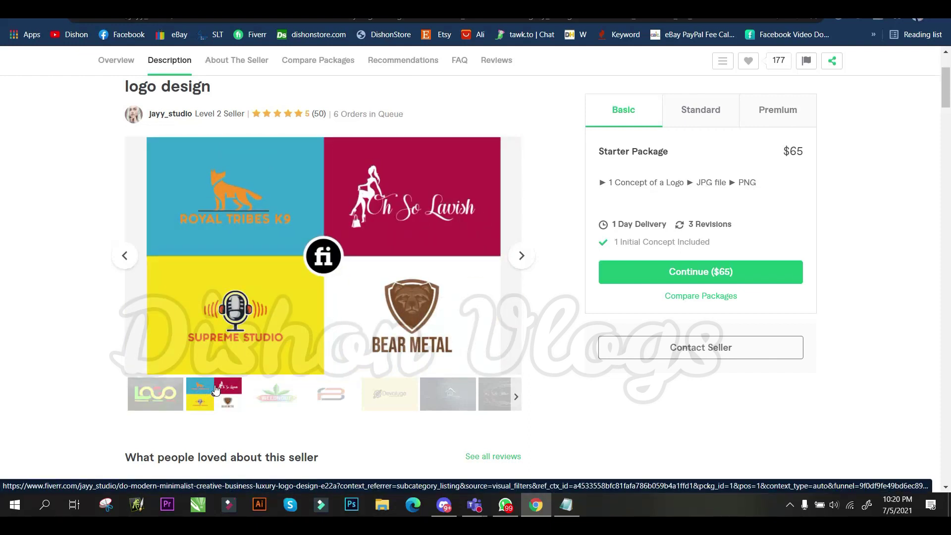
left_click(273, 402)
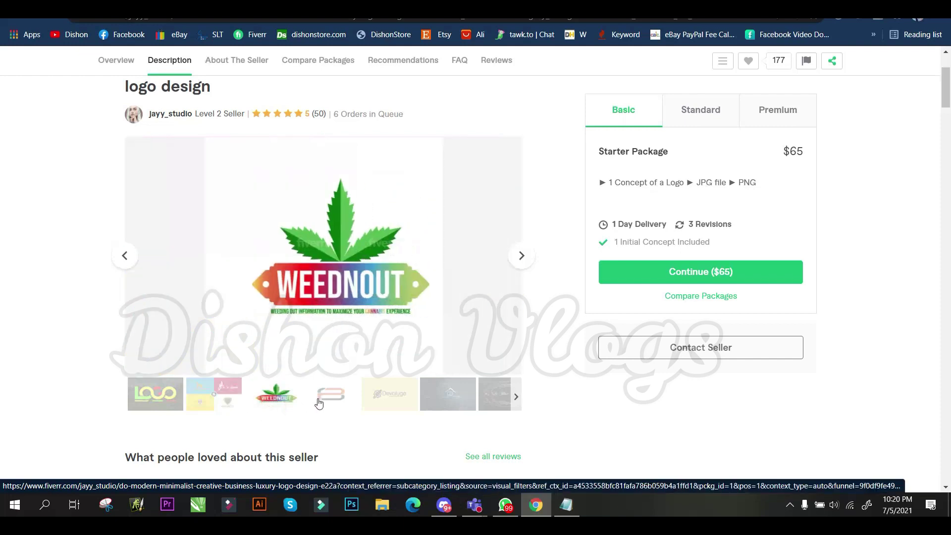
left_click(164, 394)
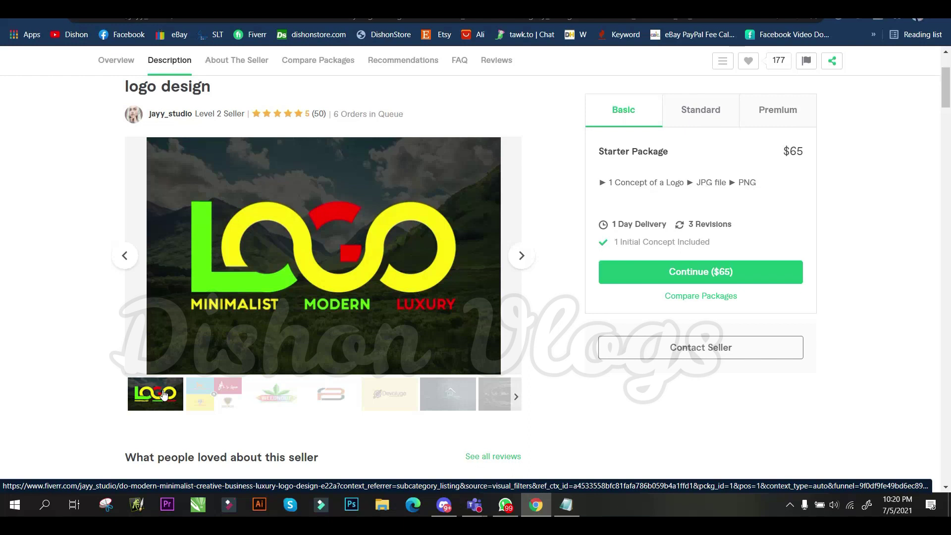
mouse_move(323, 245)
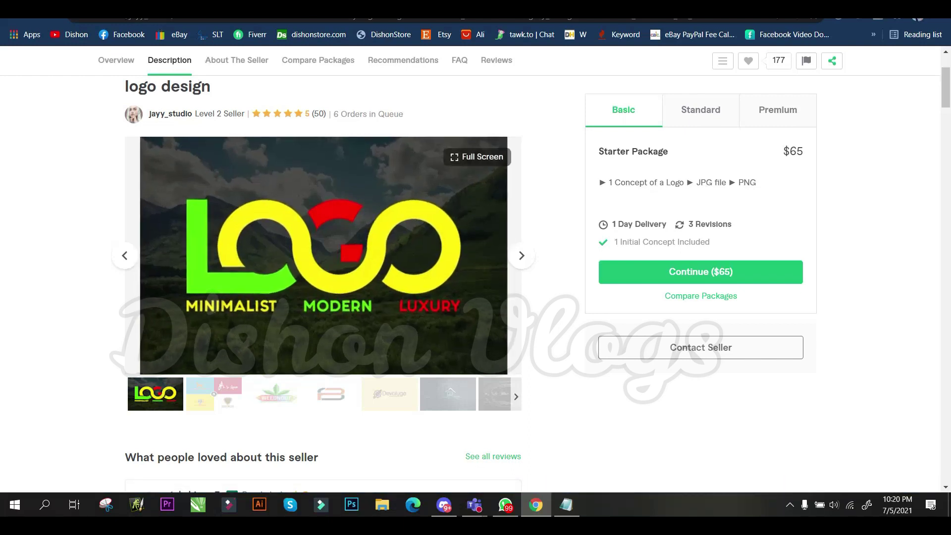
Return to the previous logo gig and browse its collages, briefly viewing the logo grid full screen.
key("alt+Left")
scroll(312, 386, "down", 1)
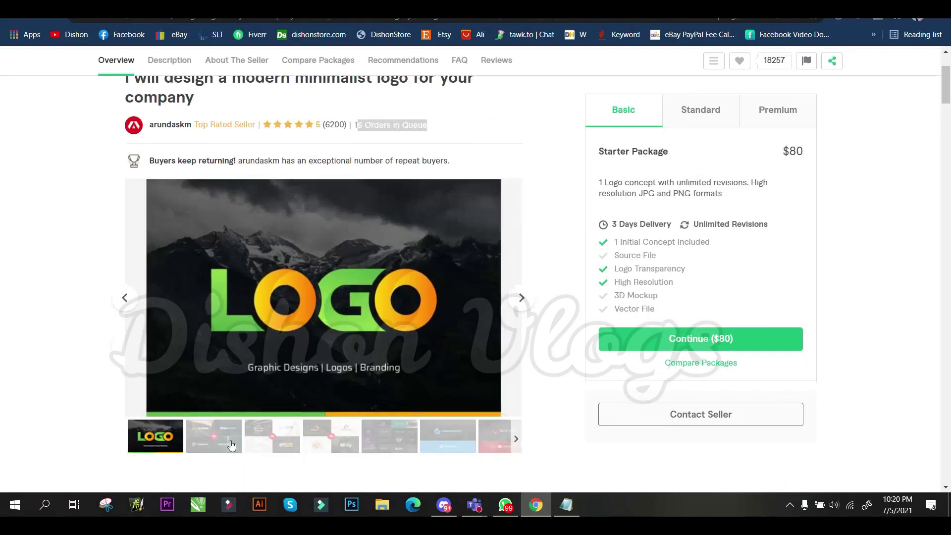
left_click(155, 439)
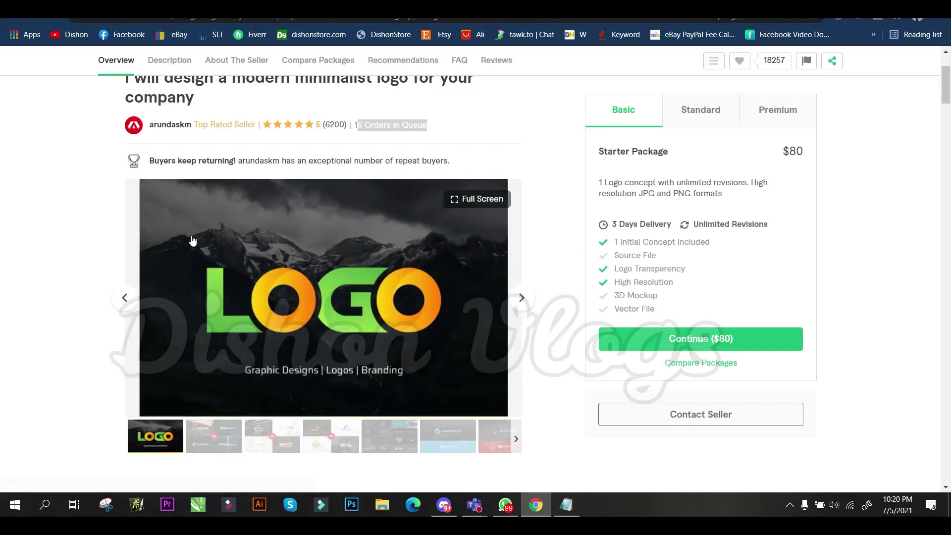
left_click(222, 437)
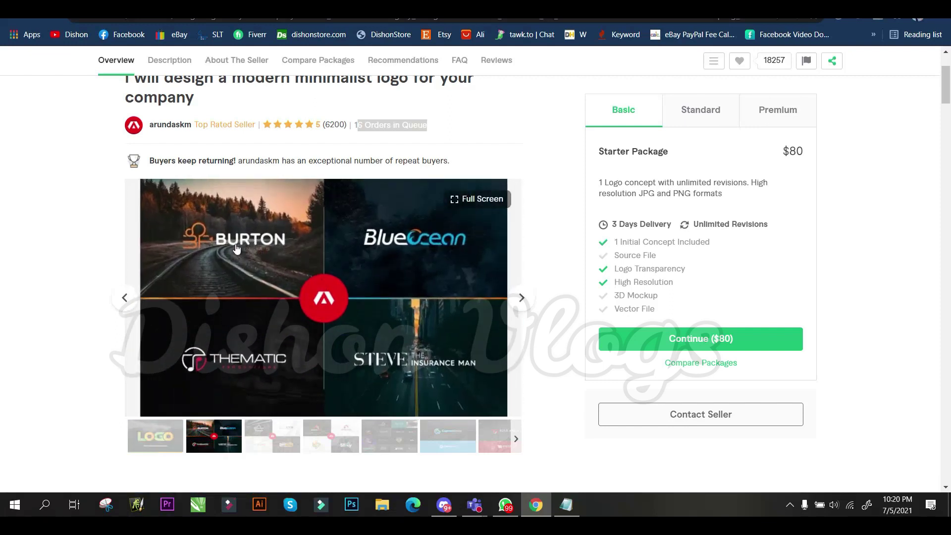
left_click(272, 436)
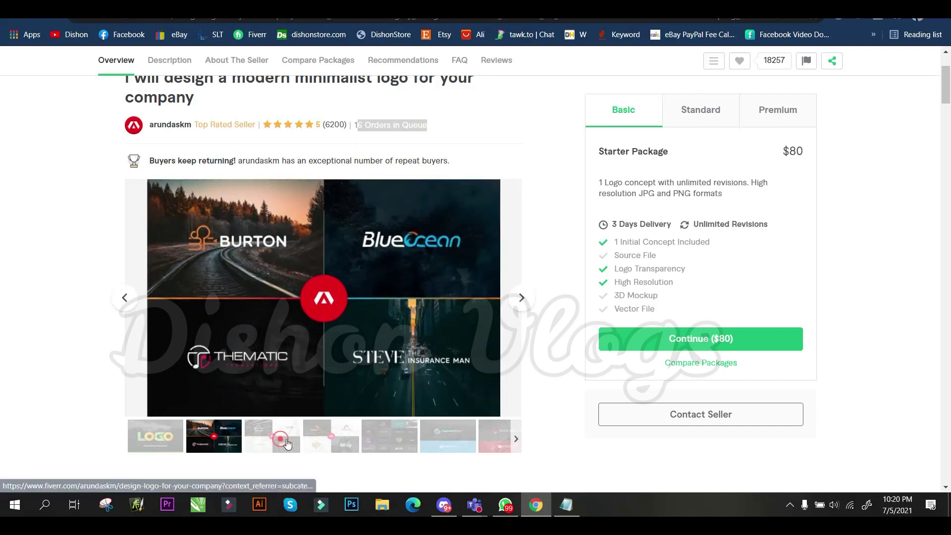
left_click(389, 442)
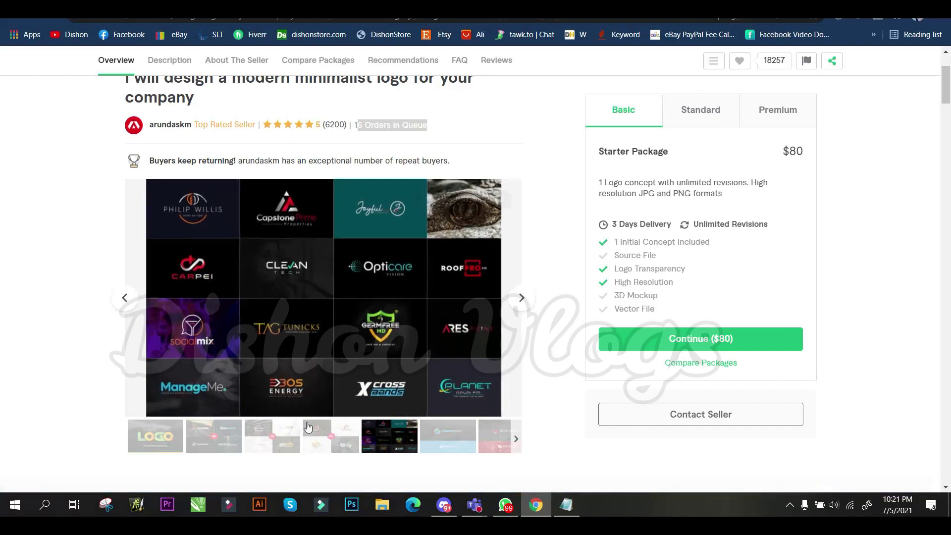
left_click(475, 198)
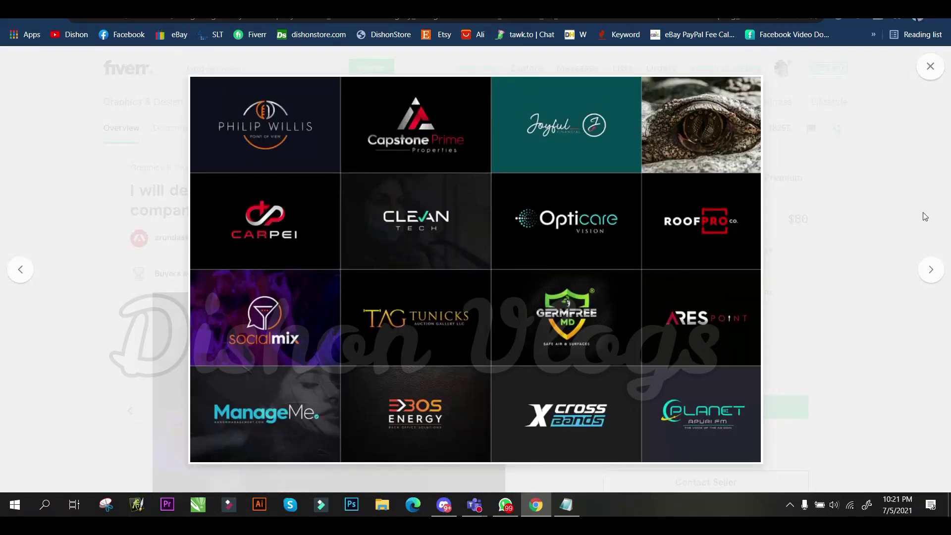
left_click(925, 217)
Flip through the ThairAPY/CYB, first LOGO, Burton/BlueOcean and WhiteBox/Vip/Stay collages.
scroll(312, 397, "down", 2)
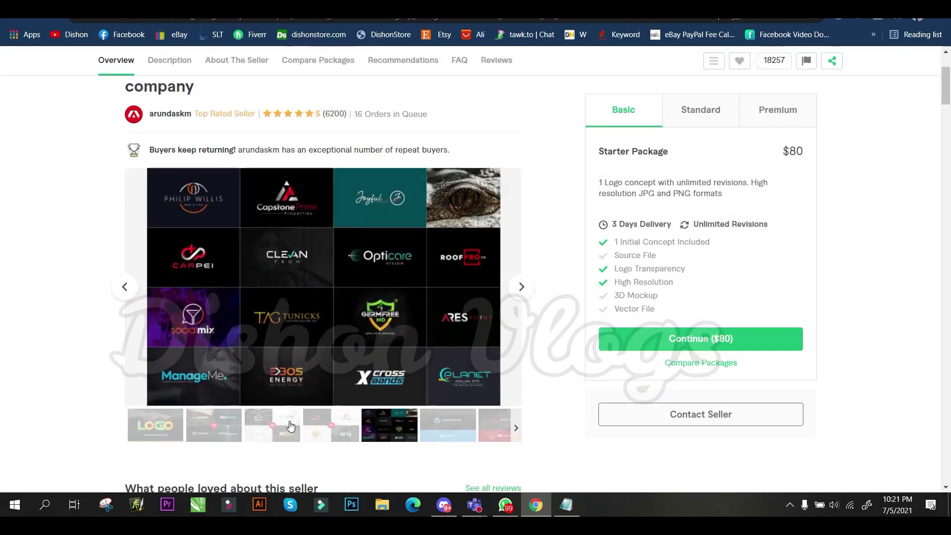
left_click(291, 426)
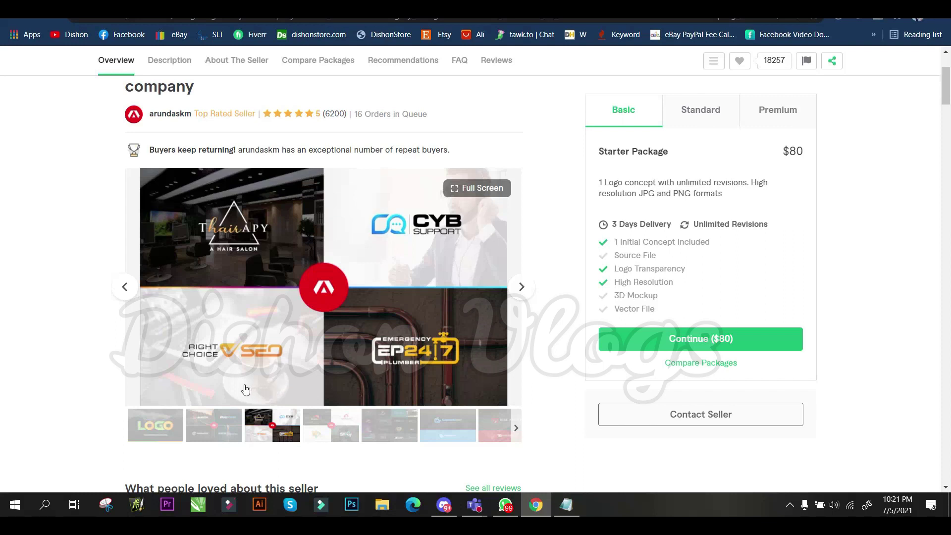
left_click(181, 429)
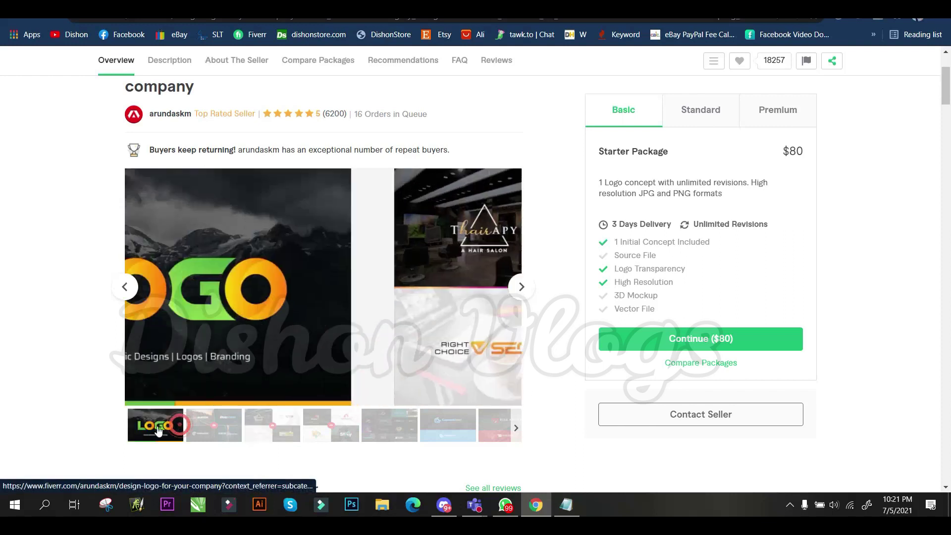
left_click(226, 427)
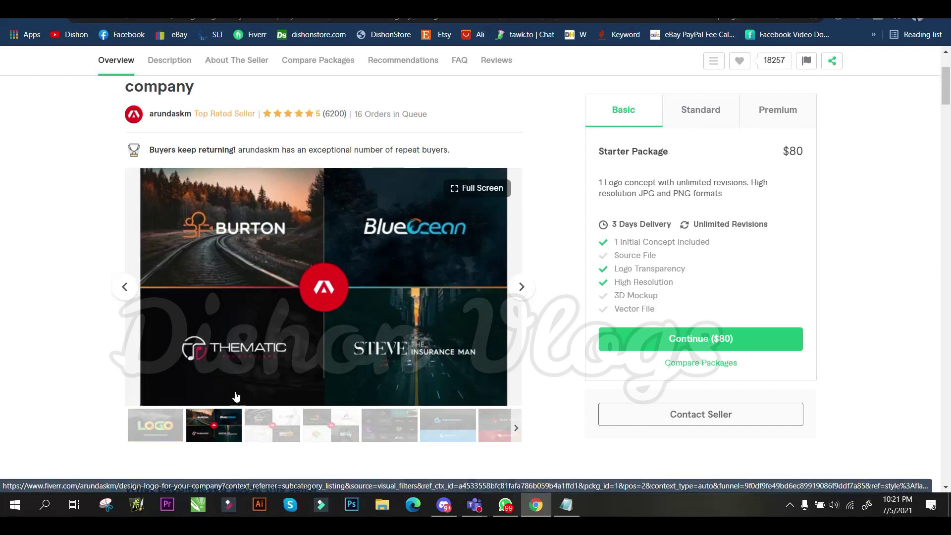
left_click(272, 426)
left_click(343, 426)
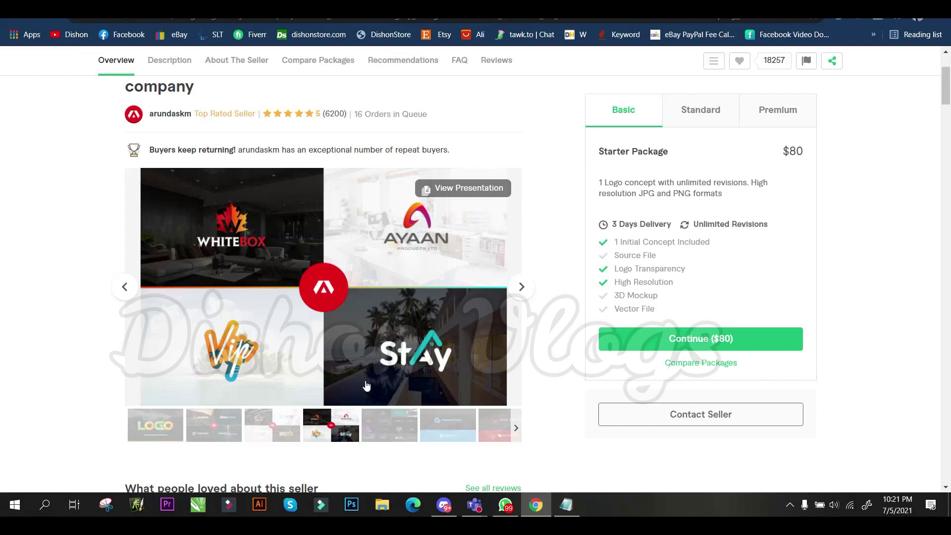
Cycle again through the ThairAPY, Burton and WhiteBox collages, ending on the first LOGO image.
left_click(266, 424)
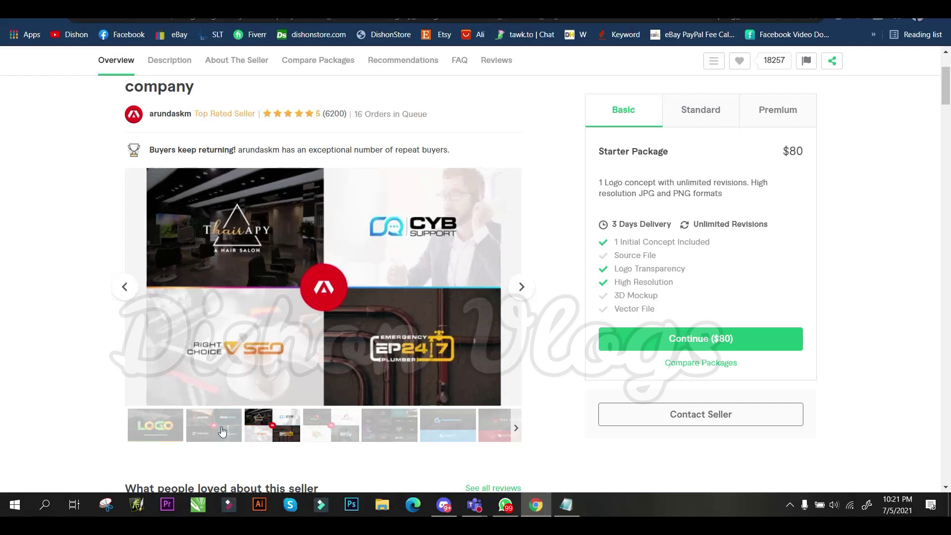
left_click(205, 430)
left_click(171, 439)
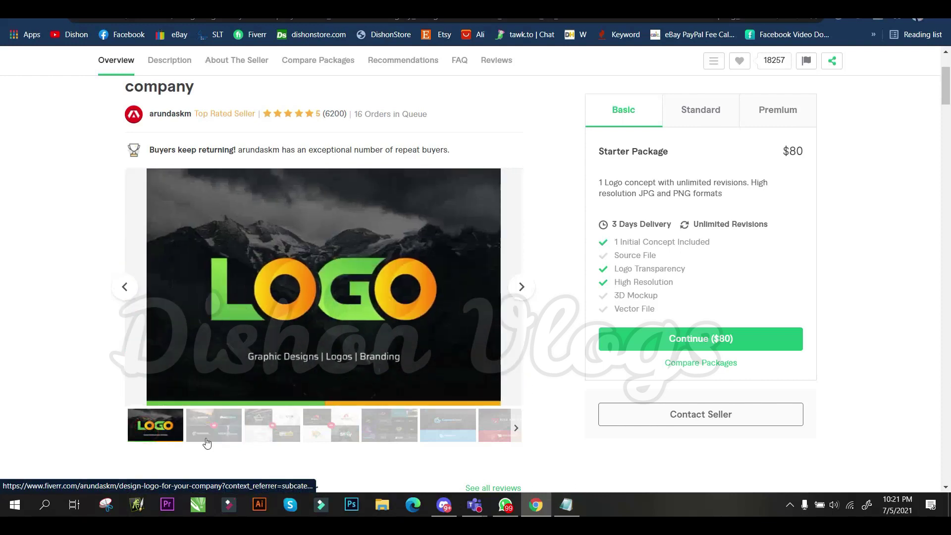
left_click(229, 433)
left_click(278, 436)
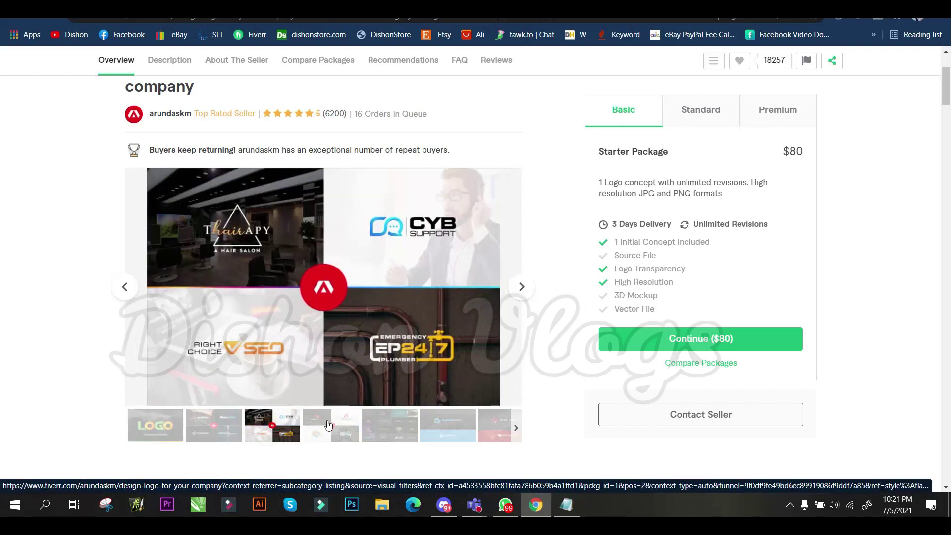
left_click(325, 425)
left_click(281, 435)
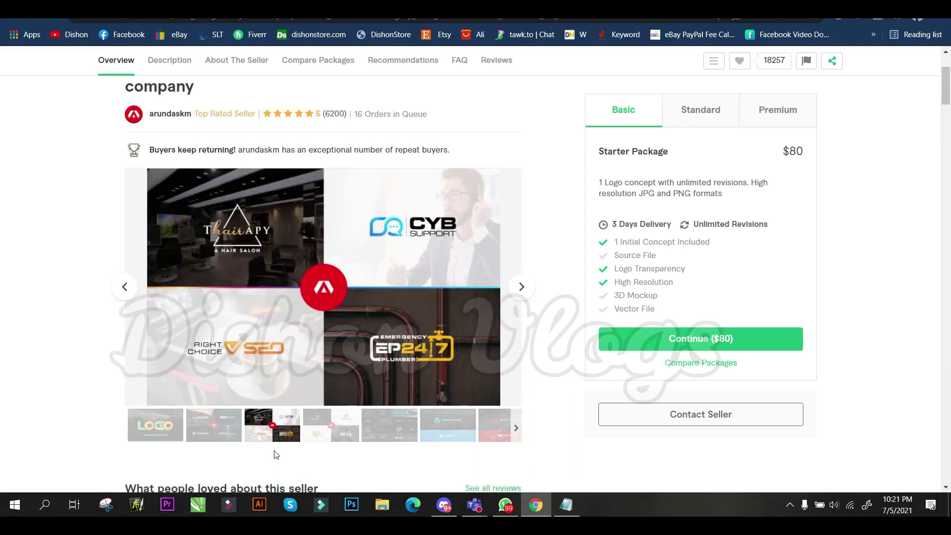
left_click(209, 429)
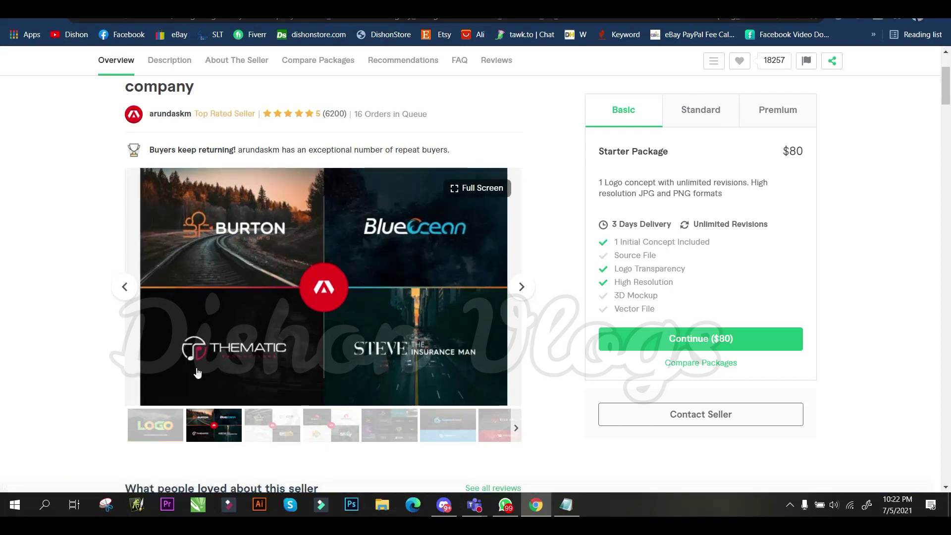
left_click(157, 426)
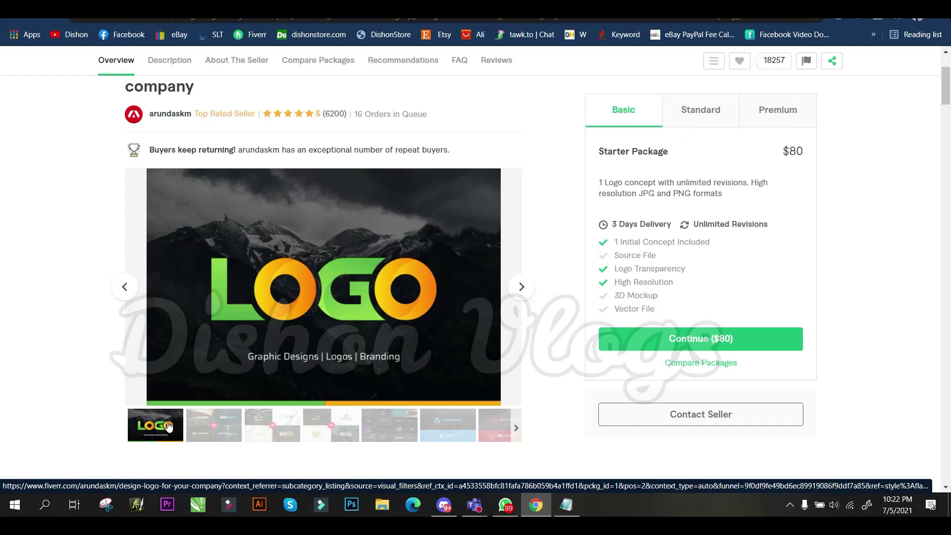
mouse_move(343, 266)
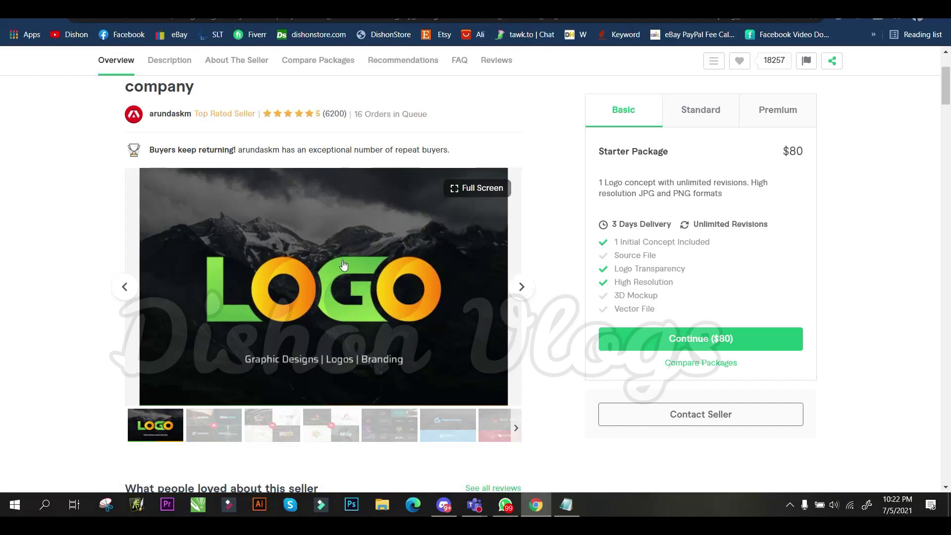
Enlarge the LOGO image, start saving it but cancel, then close the full-screen view.
left_click(345, 276)
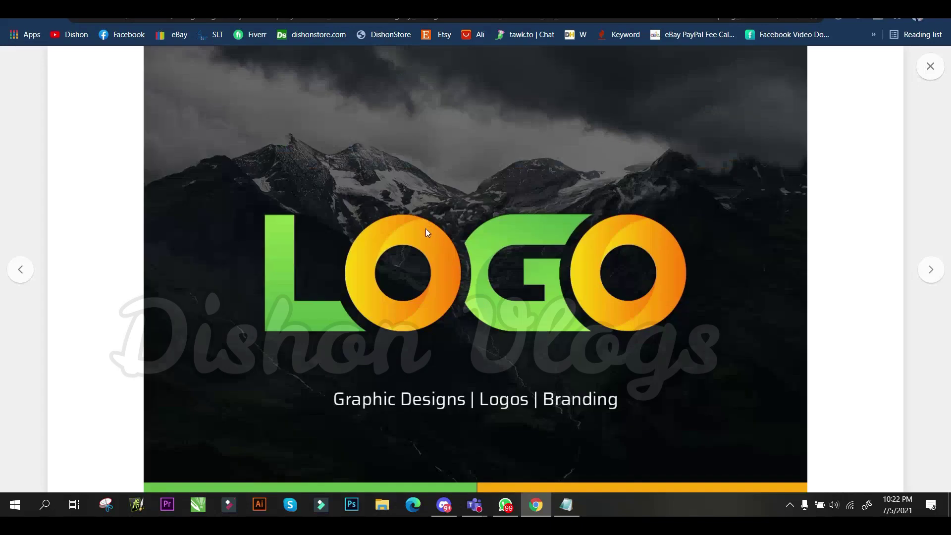
right_click(369, 192)
left_click(405, 214)
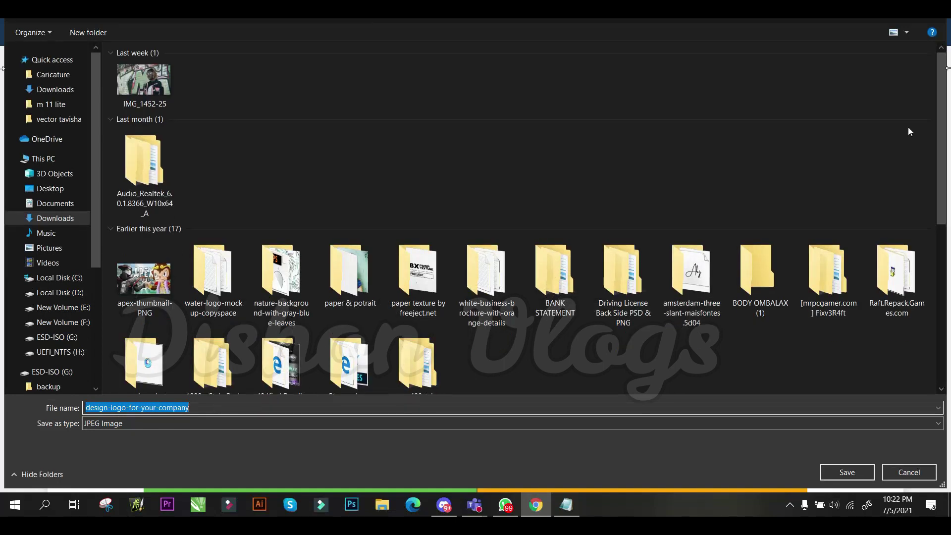
key("Return")
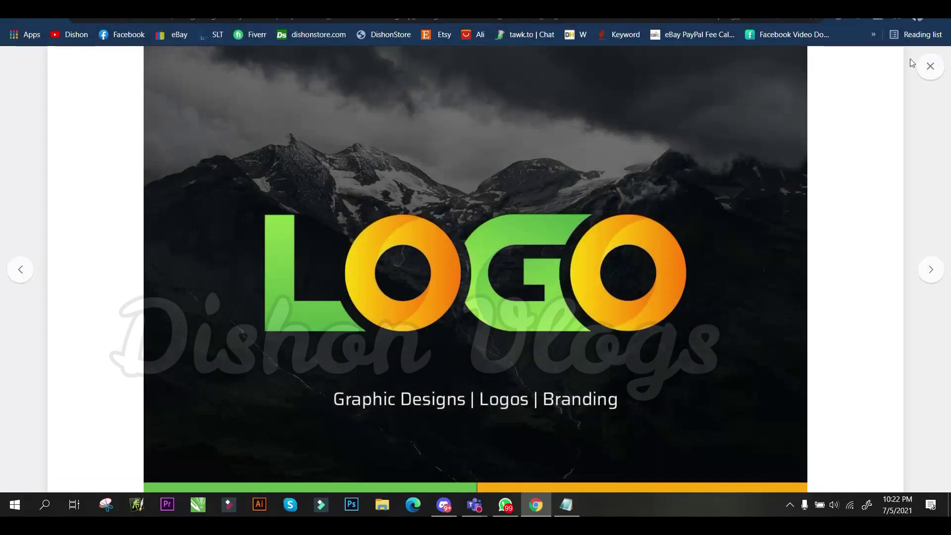
left_click(930, 67)
scroll(360, 242, "down", 3)
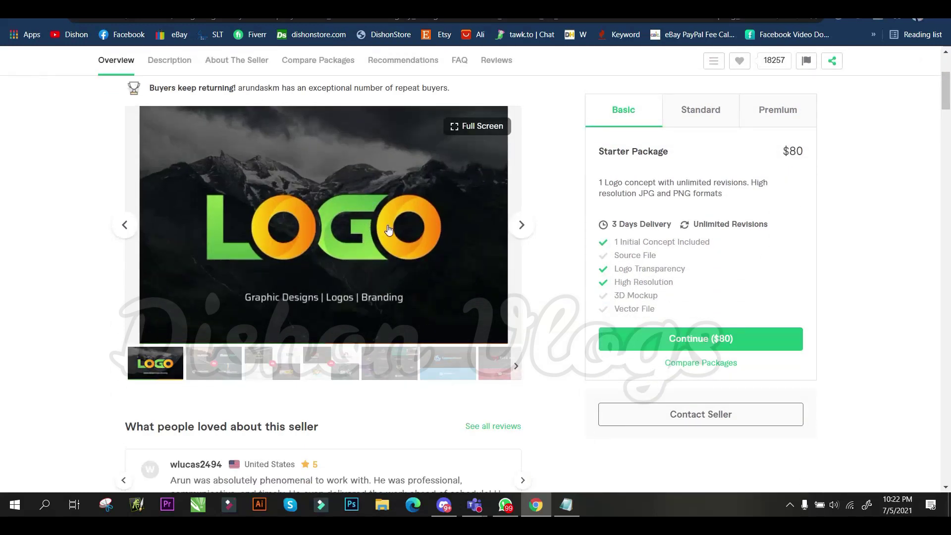
scroll(370, 202, "up", 3)
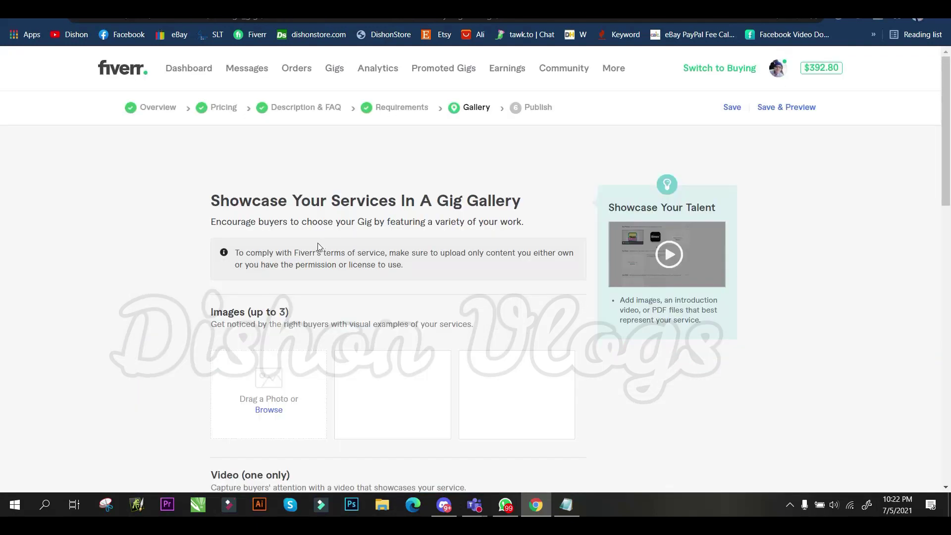
scroll(317, 242, "down", 4)
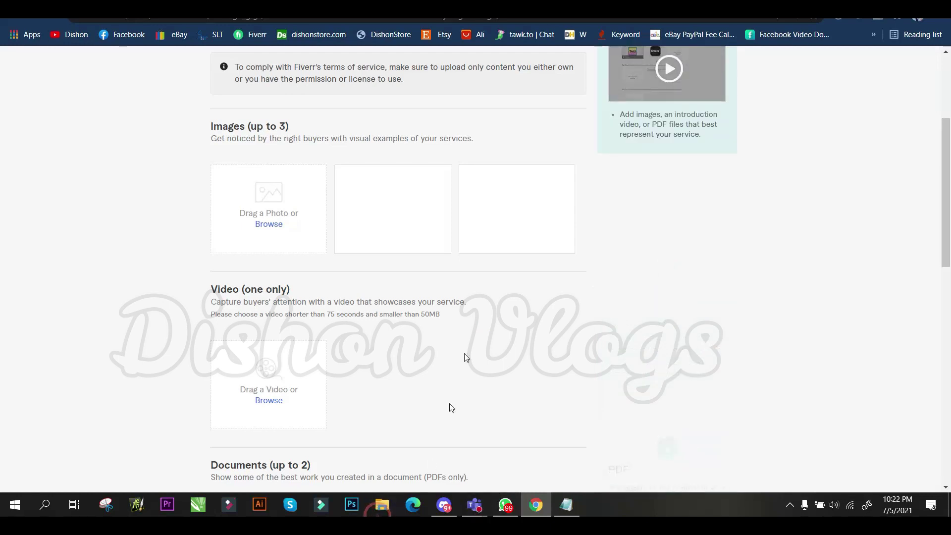
Rename the pro-pic image in Downloads to 'logo designb' and minimize File Explorer.
scroll(393, 250, "up", 1)
key("super+e")
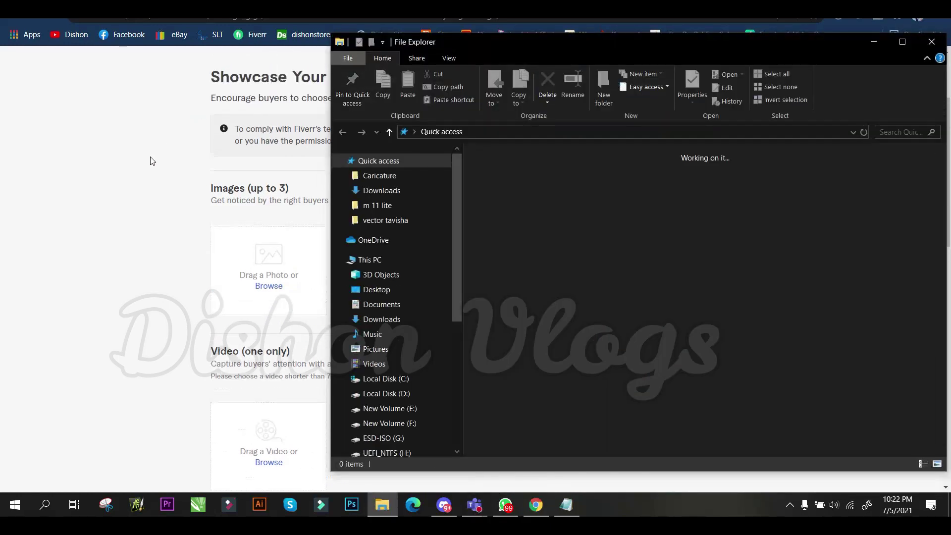
left_click(390, 319)
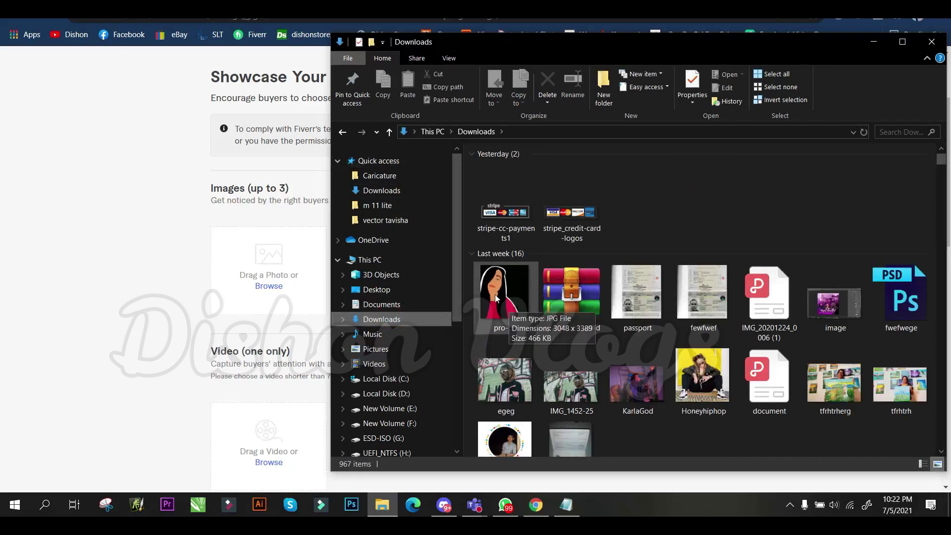
mouse_move(487, 287)
left_mouse_down()
mouse_move(236, 290)
mouse_move(515, 305)
left_mouse_up()
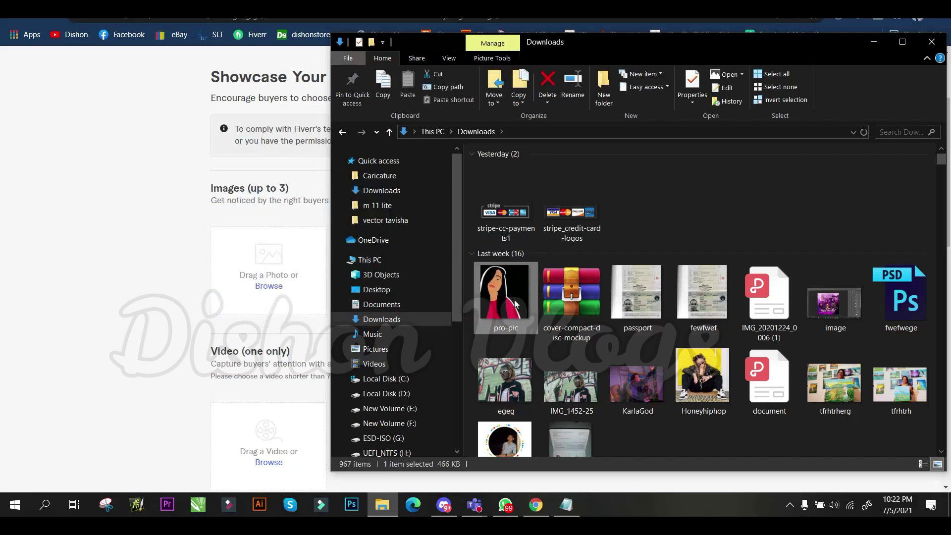
right_click(527, 297)
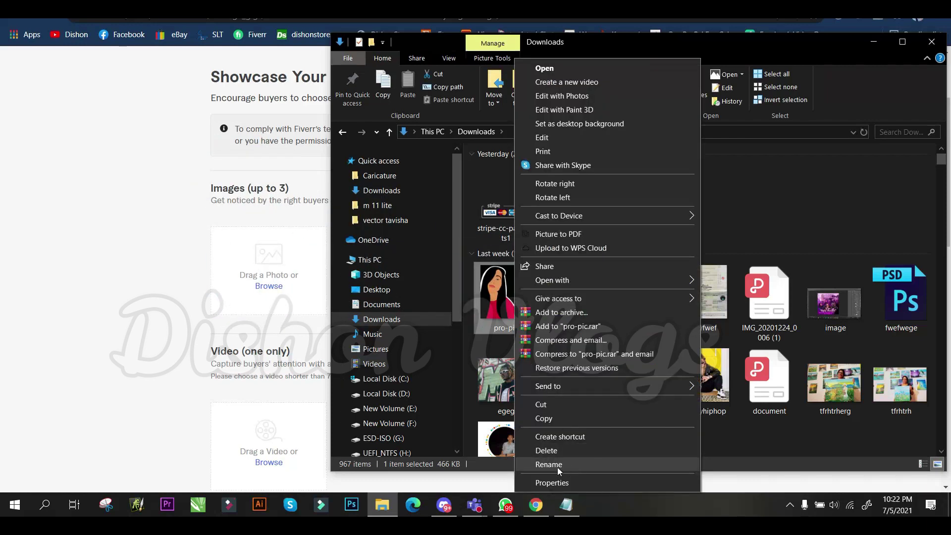
left_click(558, 467)
type("logo ")
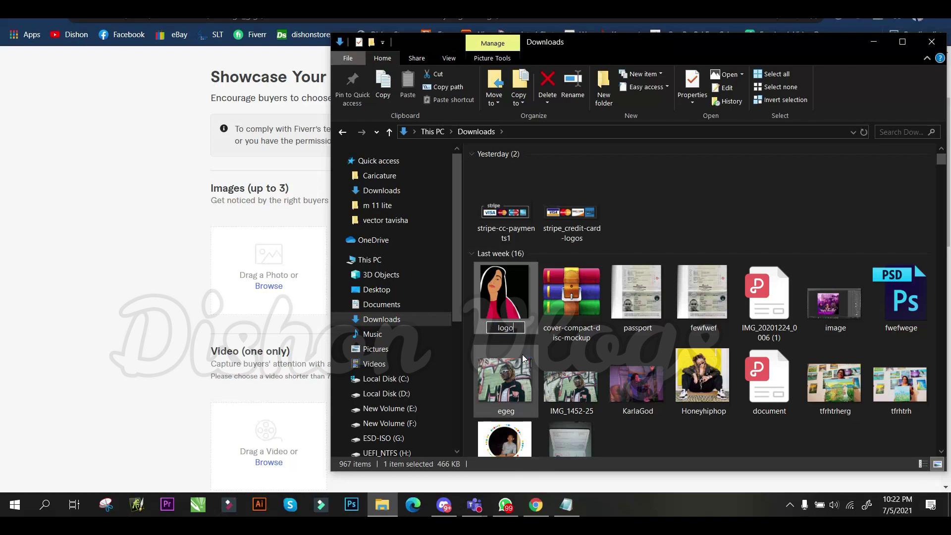
type("designb")
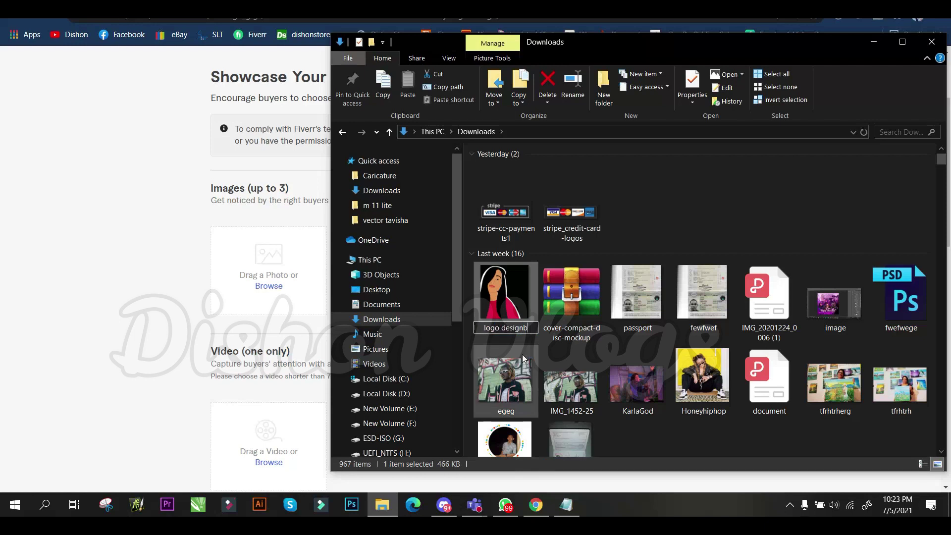
left_click(633, 174)
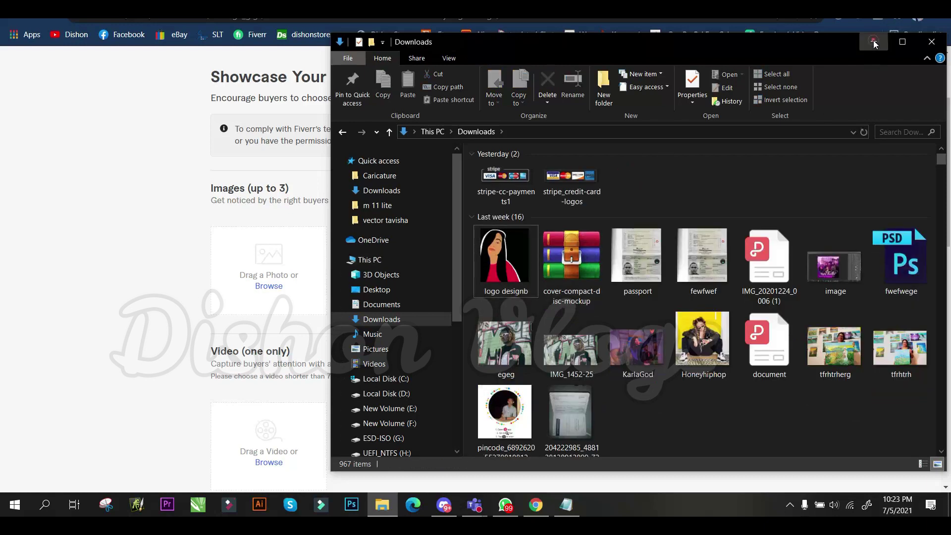
left_click(874, 41)
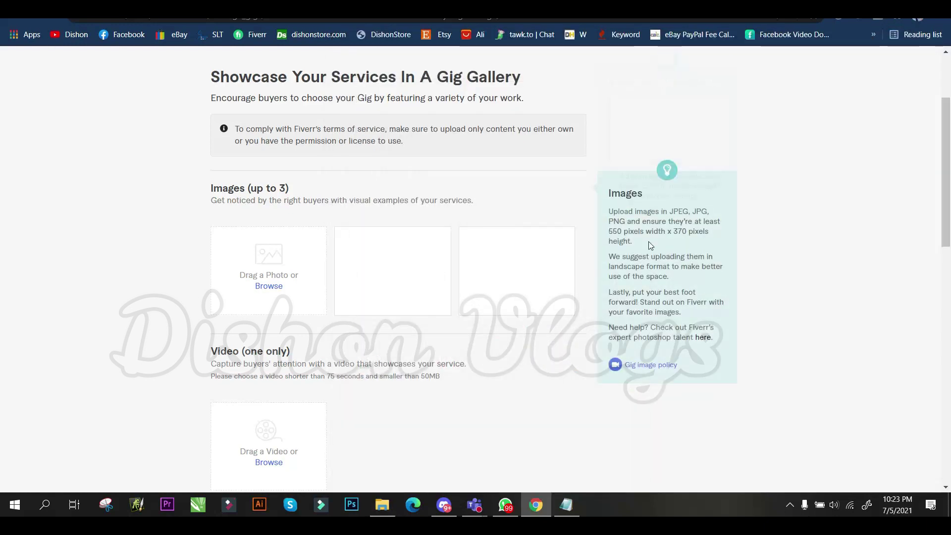
Highlight the 550 x 370 pixel minimum image size in the Images tip.
left_click_drag(624, 232, 609, 231)
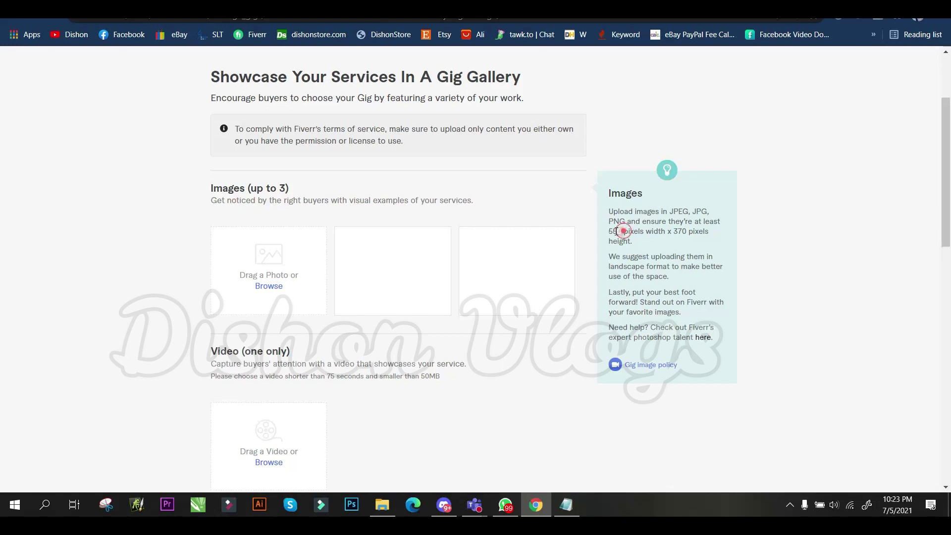
left_click(632, 232)
left_click_drag(643, 243, 603, 238)
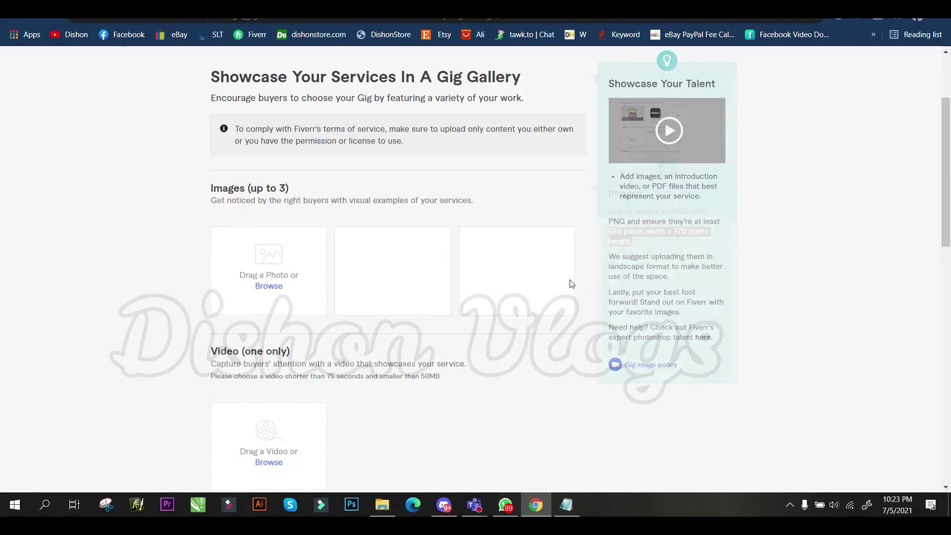
left_click(452, 183)
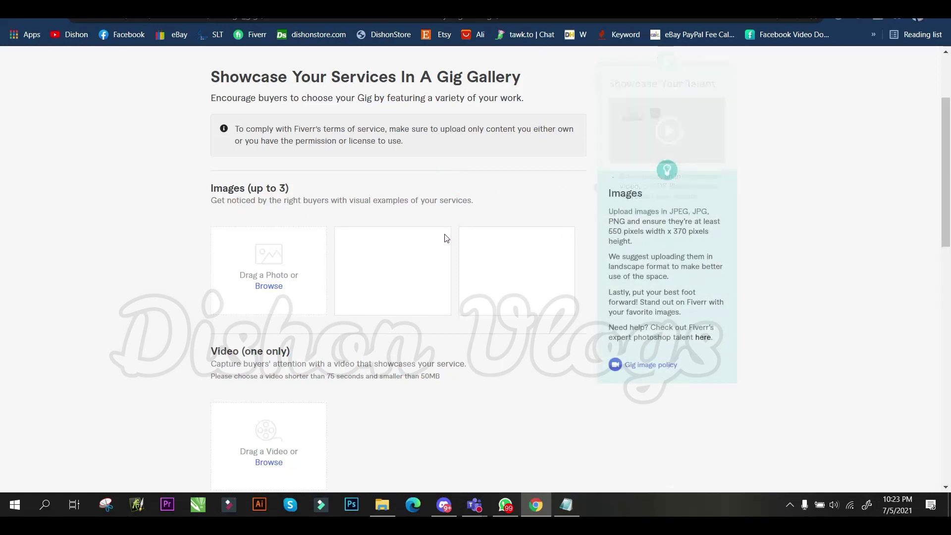
Tick the original-work declaration and open the file picker for the Images upload.
scroll(397, 228, "down", 1)
scroll(381, 213, "down", 5)
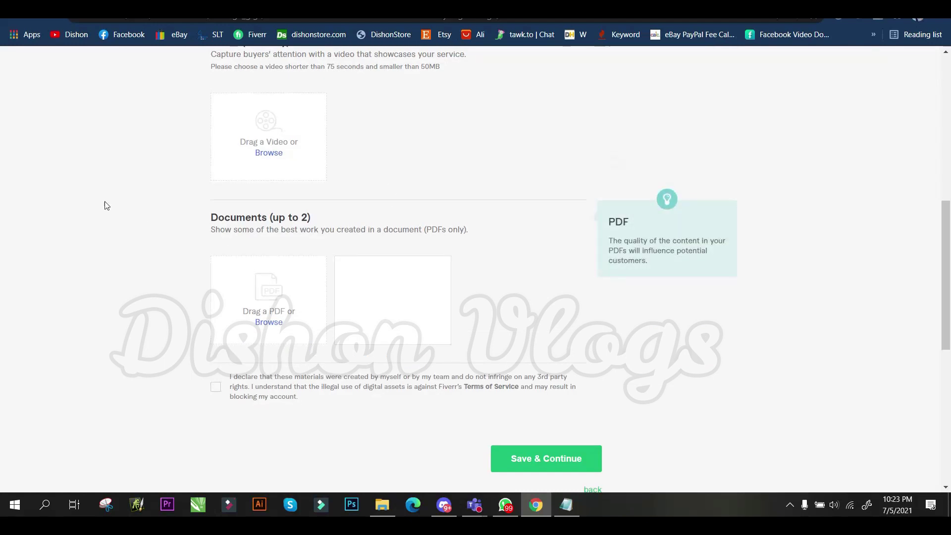
scroll(332, 208, "down", 3)
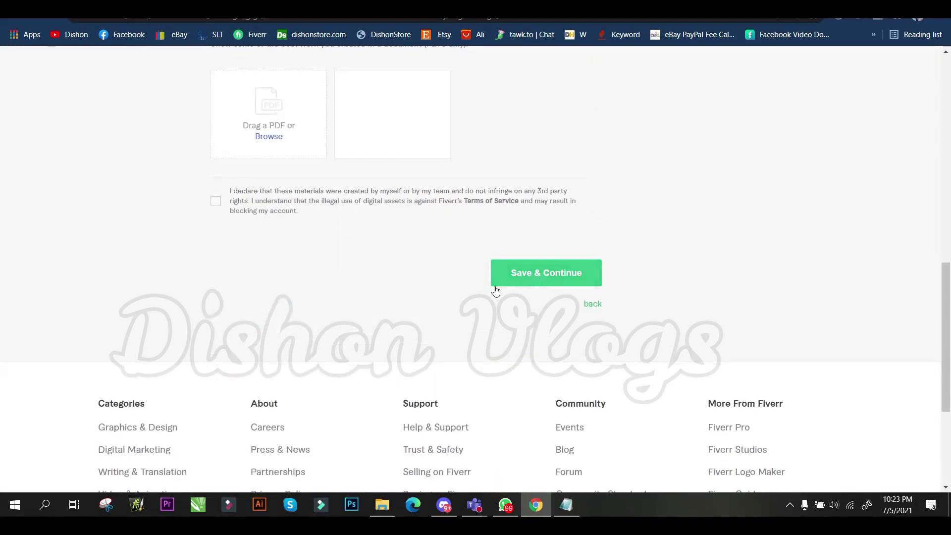
left_click(213, 203)
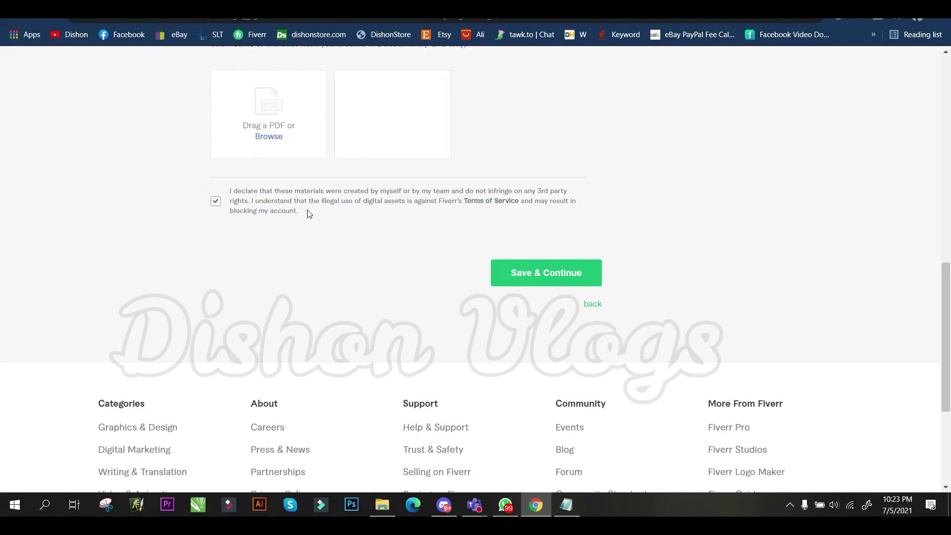
scroll(293, 210, "up", 5)
scroll(275, 297, "up", 4)
left_click(268, 349)
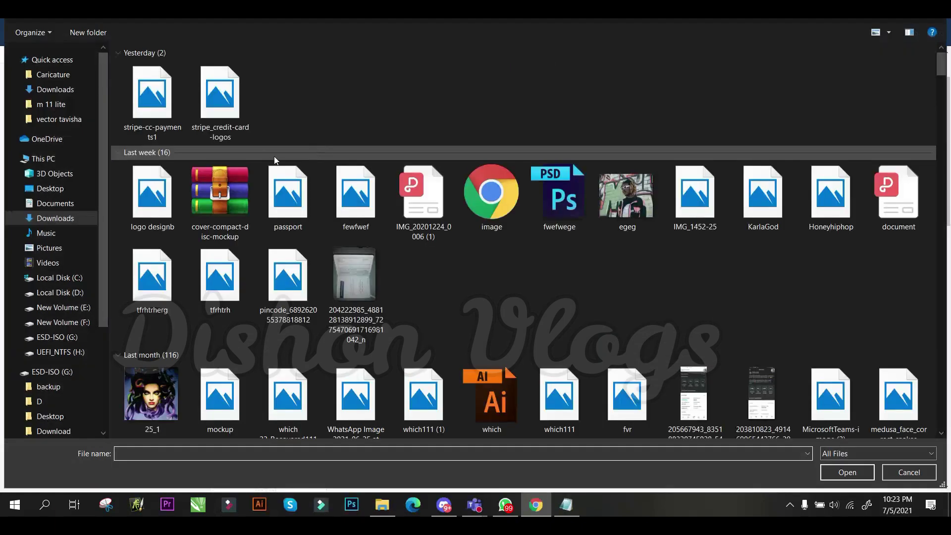
Upload 'logo designb' as the primary gallery image.
double_click(149, 195)
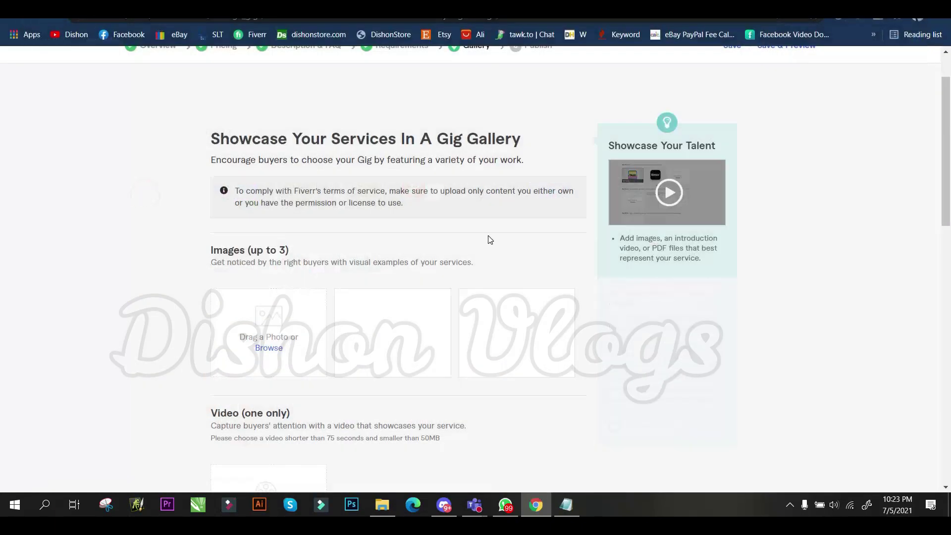
scroll(483, 236, "down", 5)
scroll(406, 237, "down", 5)
left_click(216, 325)
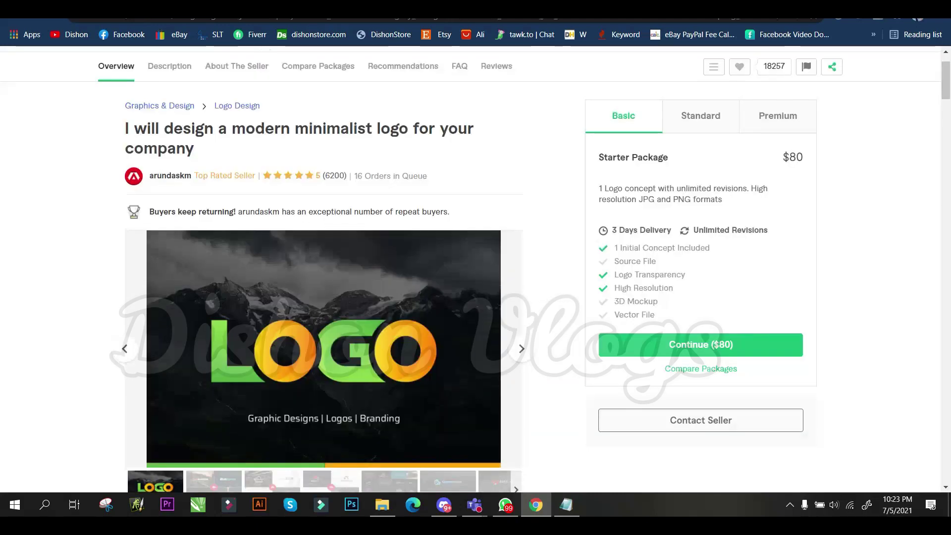
Review another seller's gallery samples, viewing the logo grid full screen.
scroll(342, 373, "down", 3)
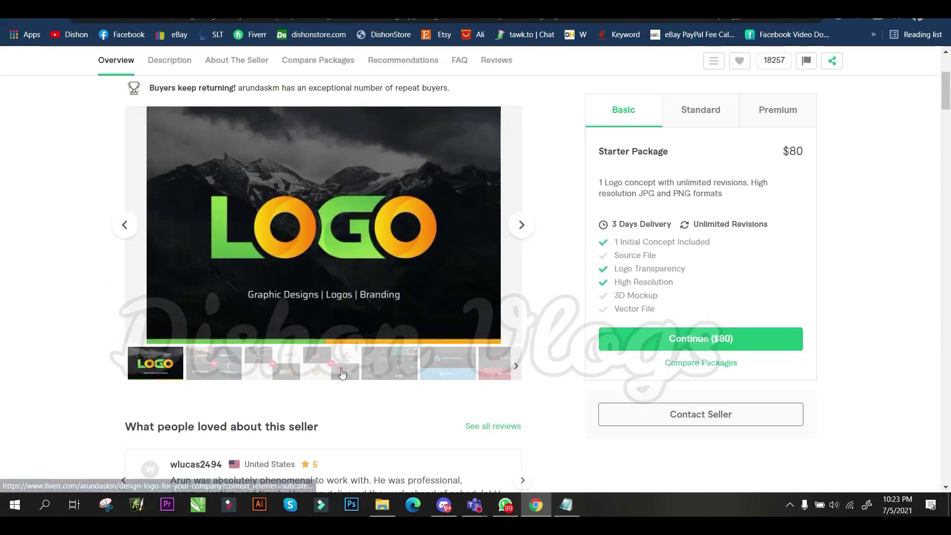
left_click(342, 373)
left_click(374, 372)
left_click(480, 150)
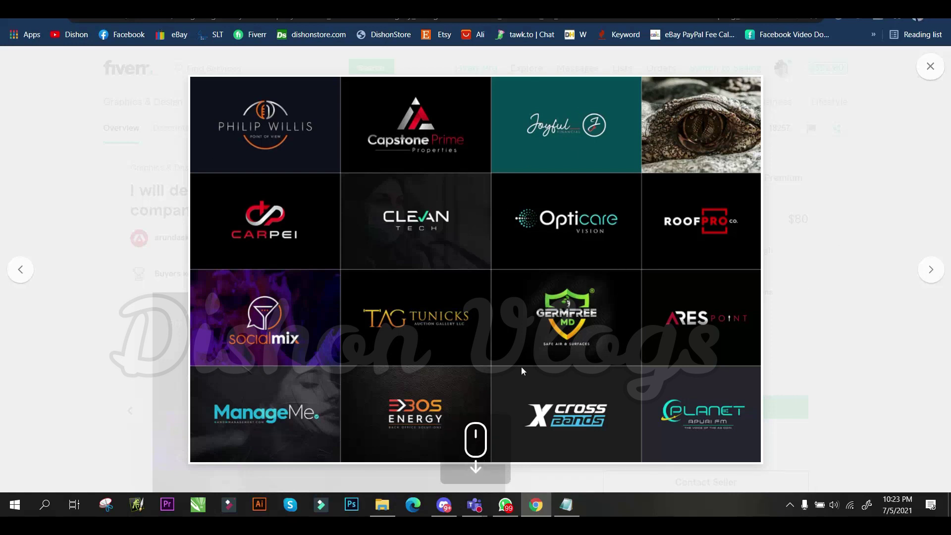
left_click(878, 212)
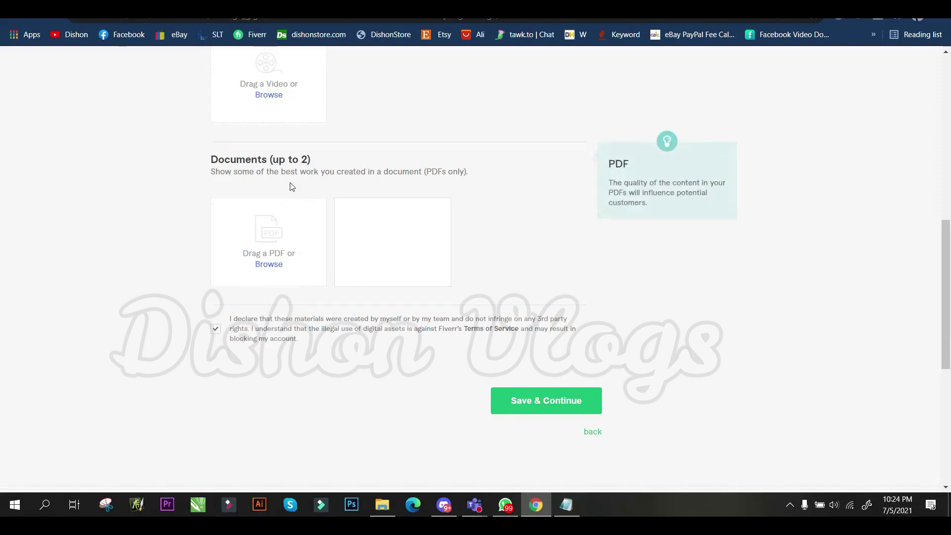
Look over the Gallery form and scroll down to Save & Continue.
scroll(291, 186, "up", 8)
scroll(265, 195, "down", 2)
left_click_drag(162, 125, 500, 224)
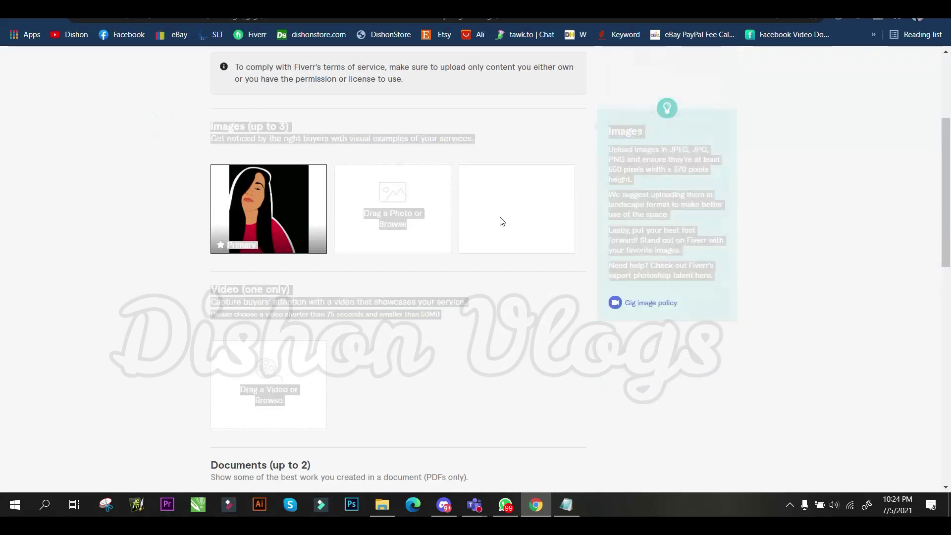
scroll(486, 269, "down", 5)
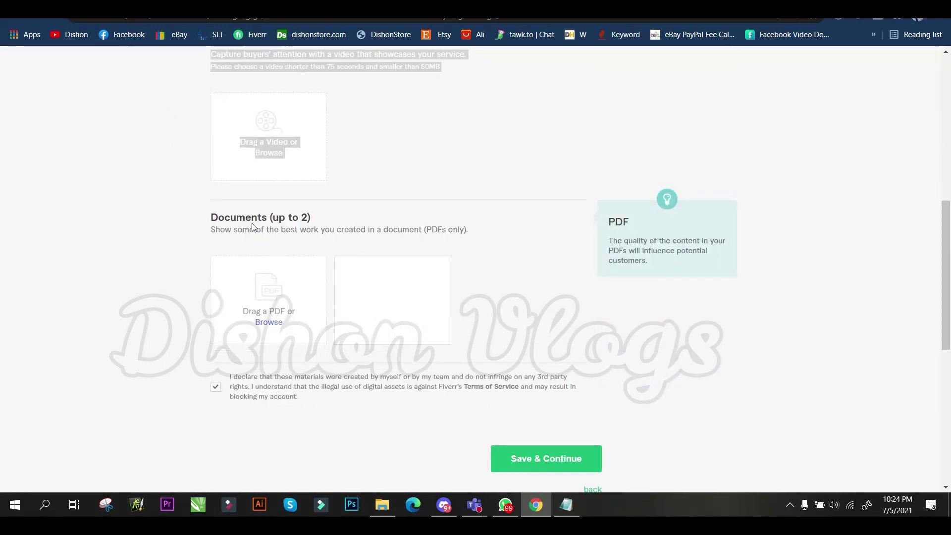
left_click_drag(179, 205, 508, 287)
left_click(508, 255)
left_click(509, 240)
scroll(359, 397, "down", 1)
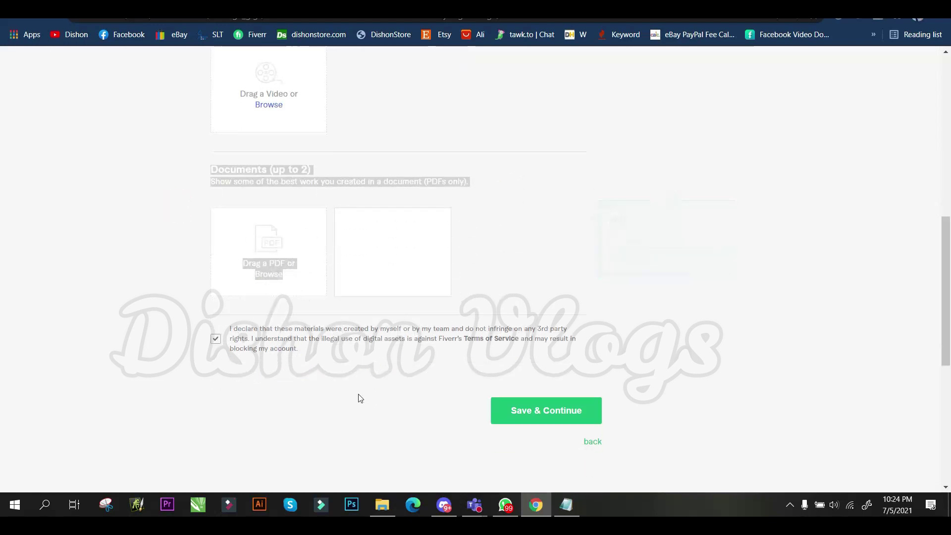
Save the gallery and advance to the Publish step showing 'Almost there...'.
left_click(520, 400)
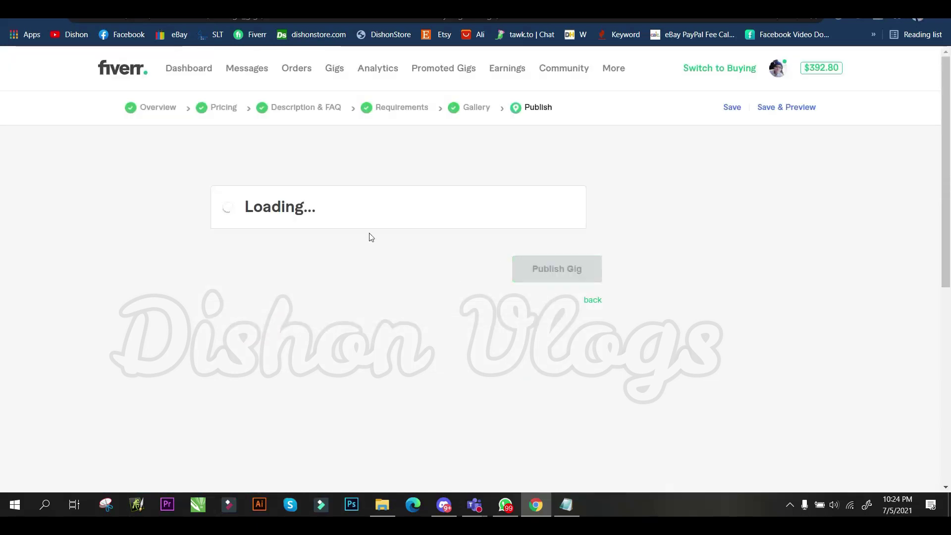
scroll(427, 221, "down", 1)
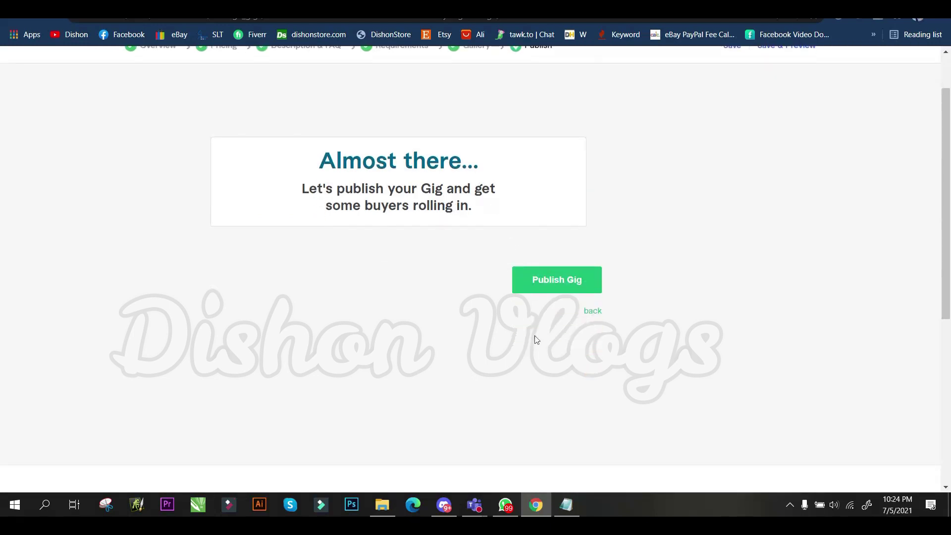
scroll(525, 322, "up", 1)
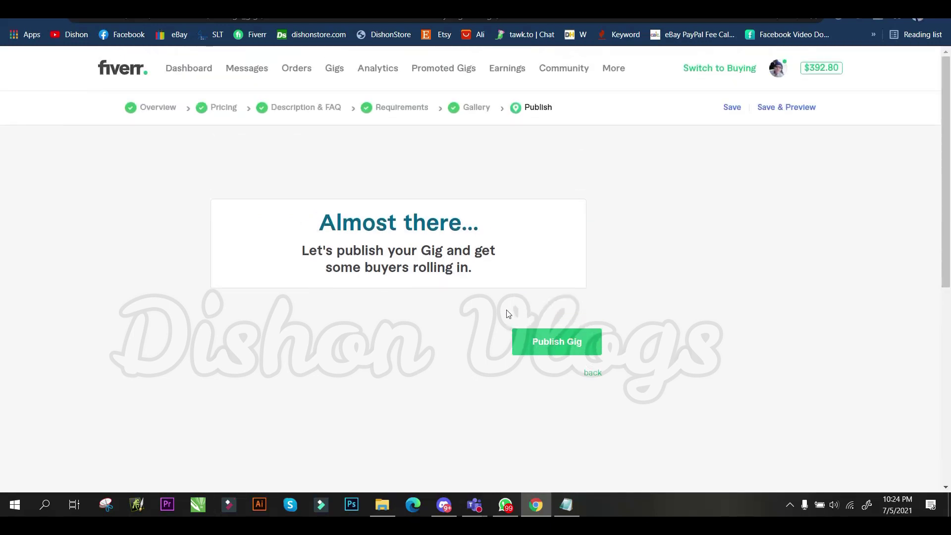